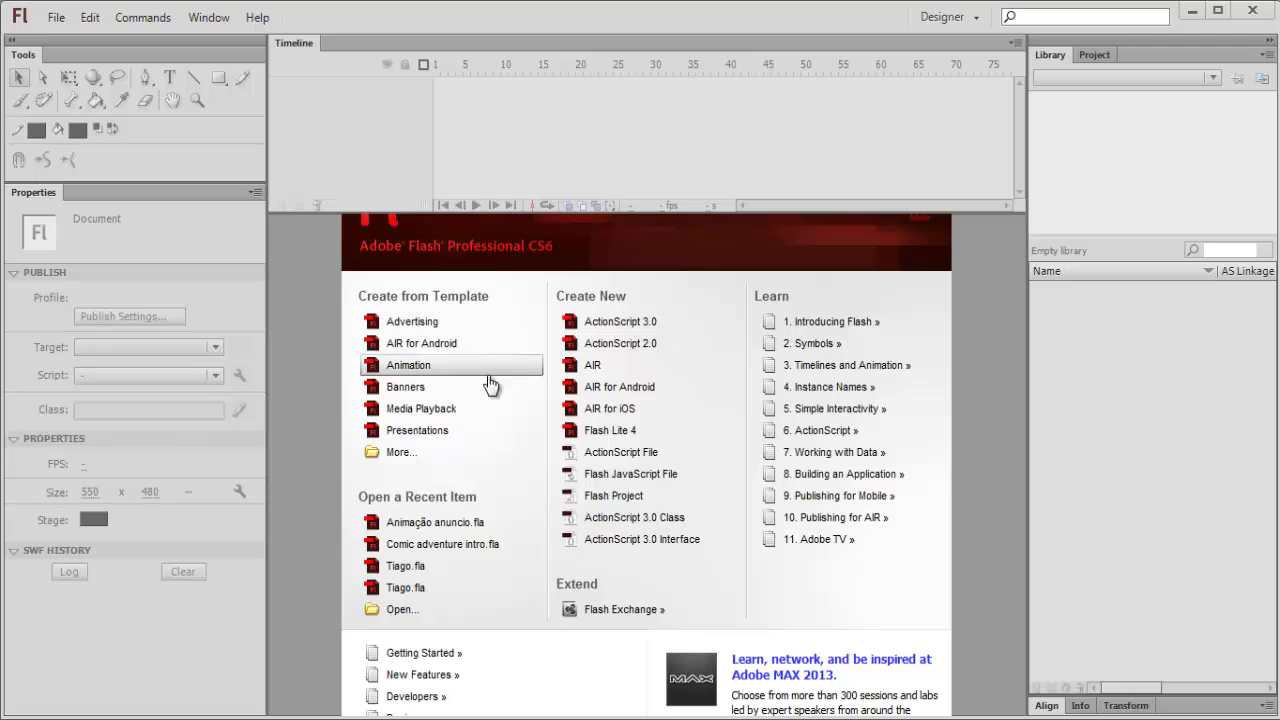
Create a new ActionScript 3.0 document
click(593, 330)
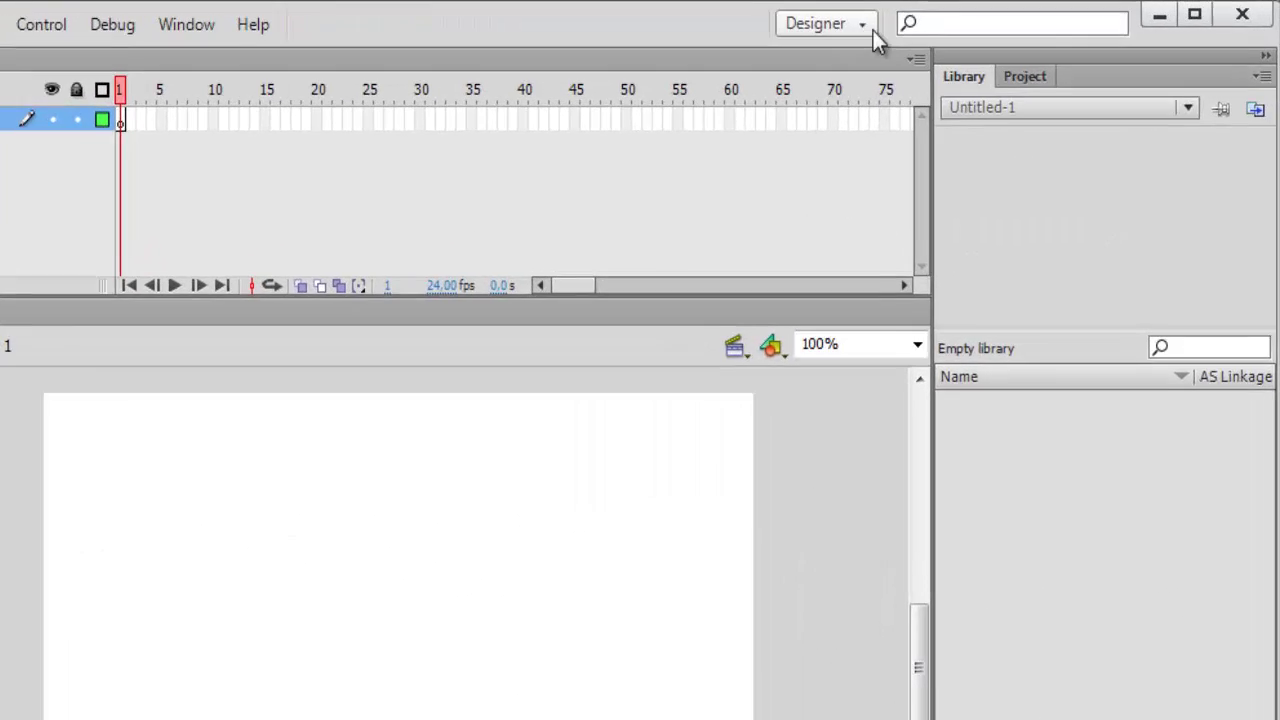
Try the Animator workspace and return to the Designer workspace
click(978, 18)
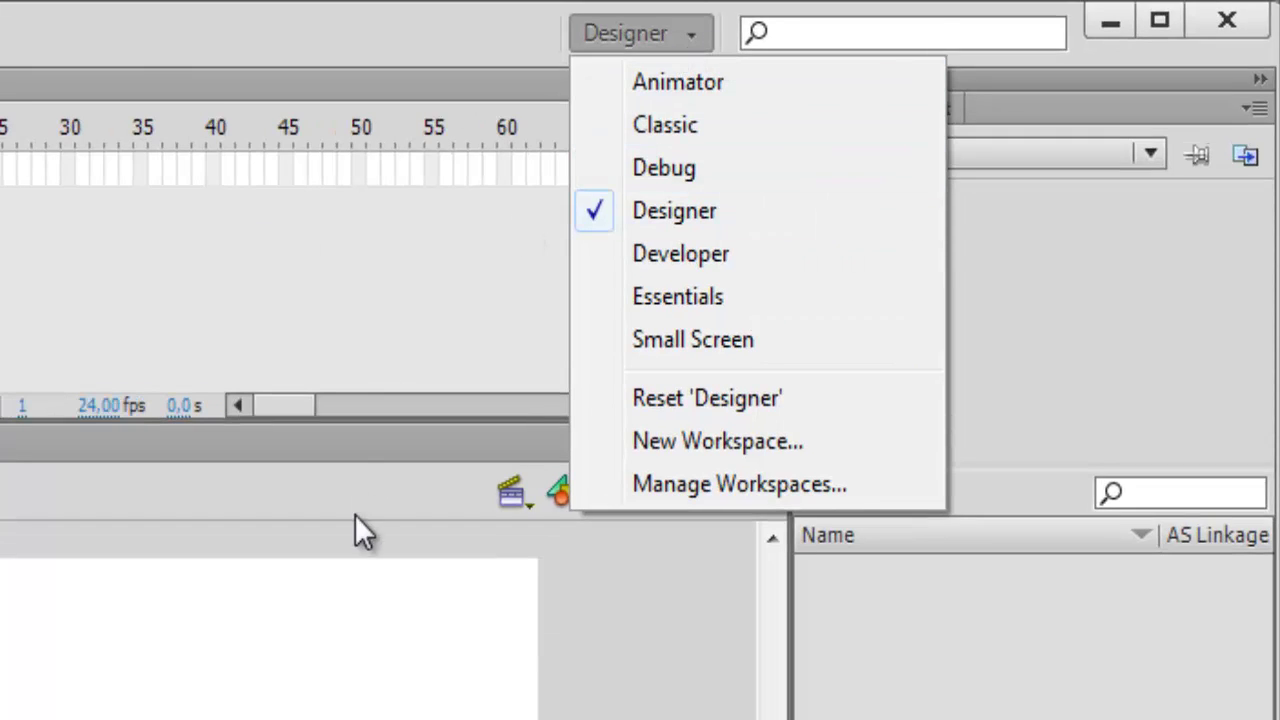
click(420, 712)
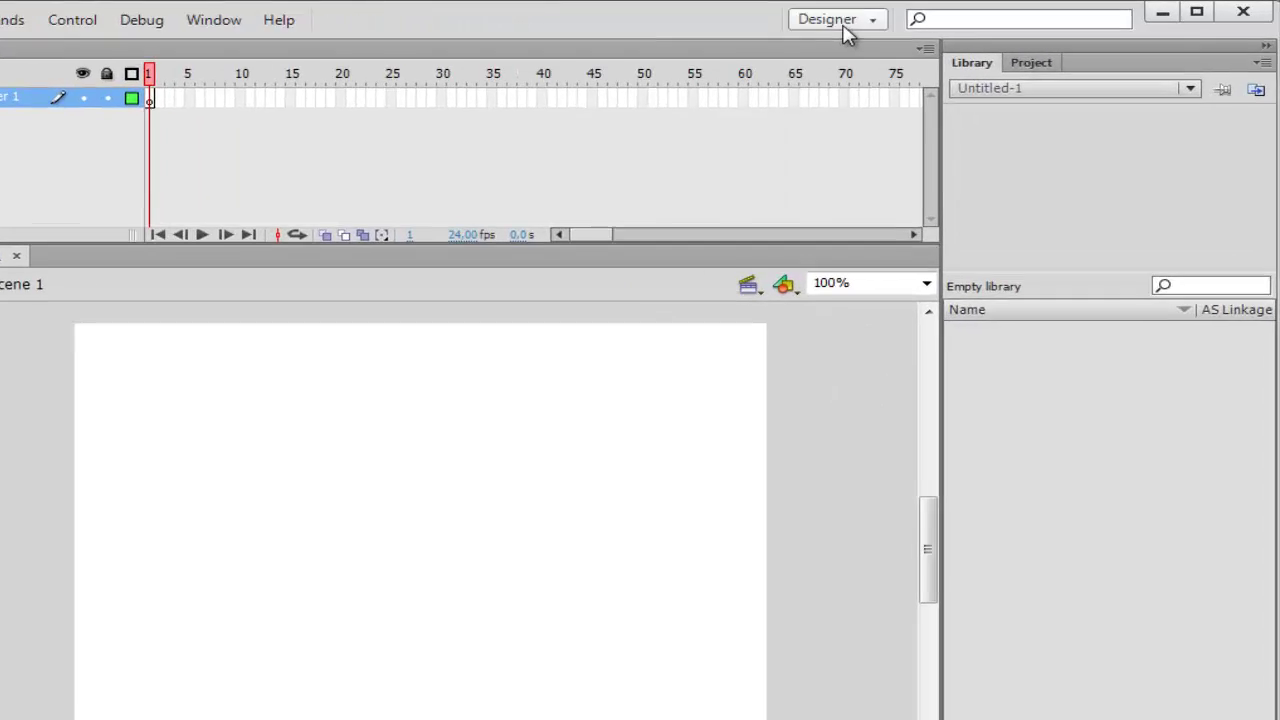
click(945, 17)
click(650, 60)
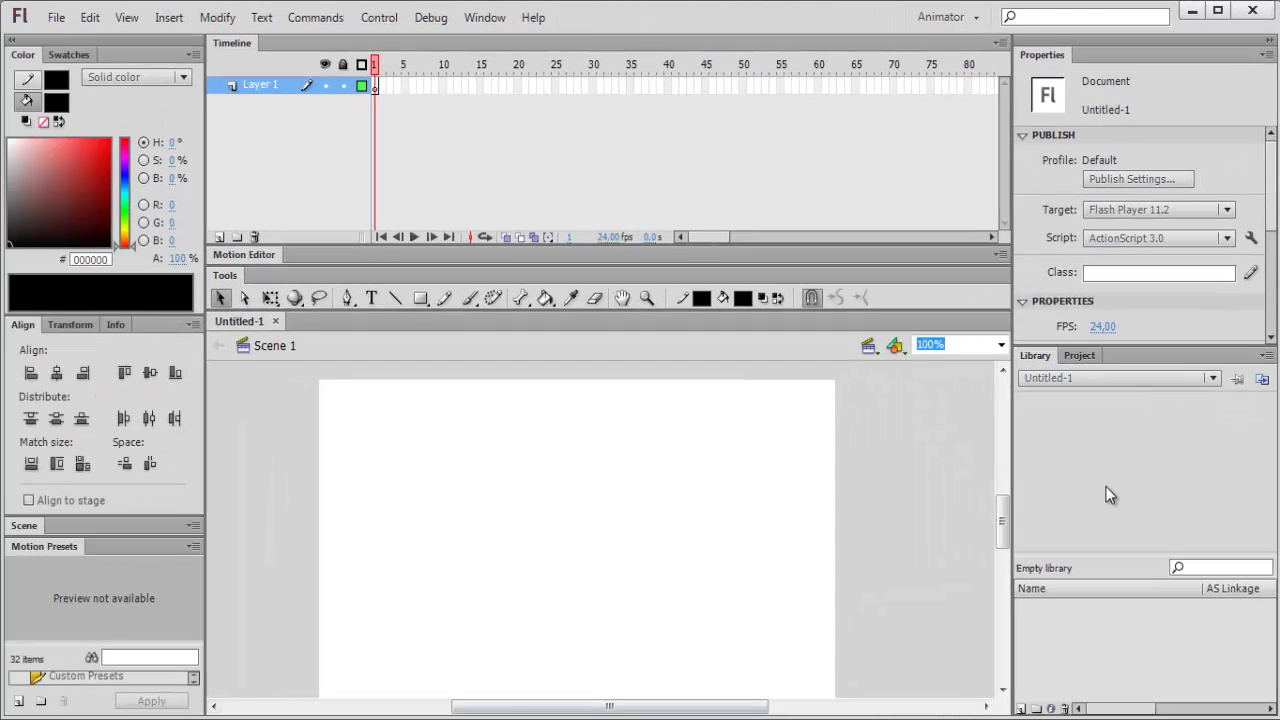
drag(1004, 517, 1004, 531)
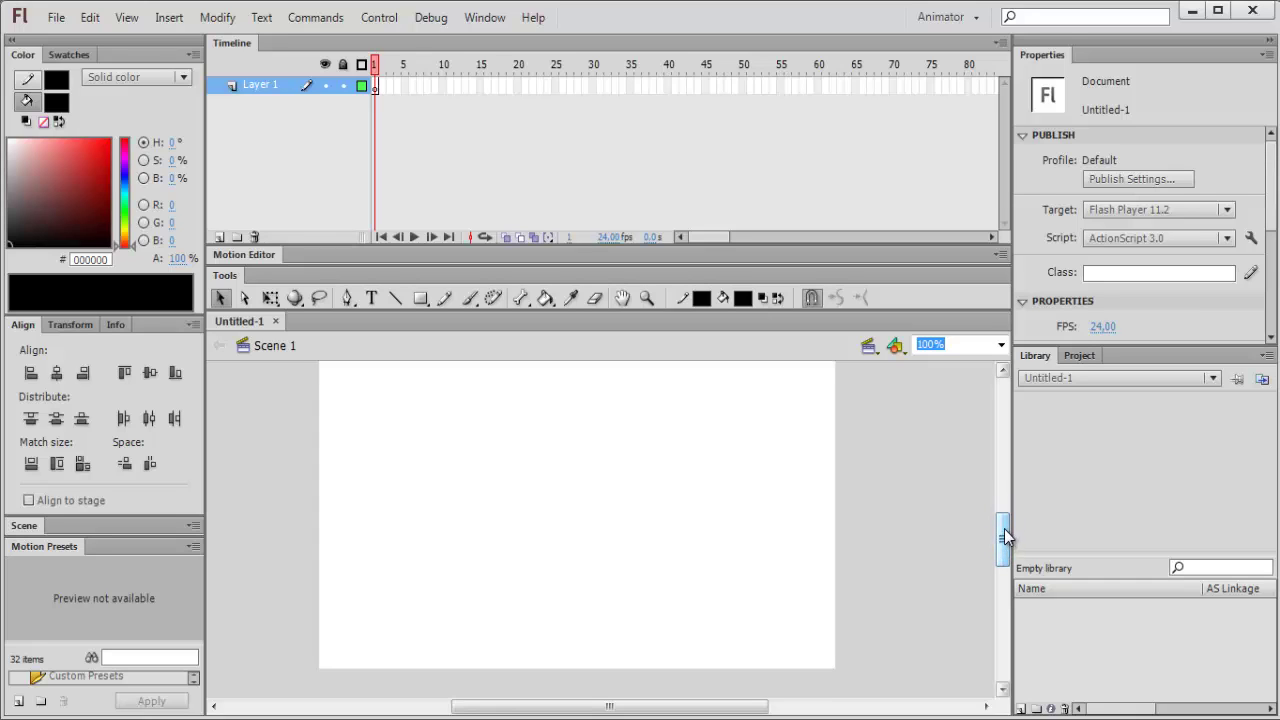
click(948, 17)
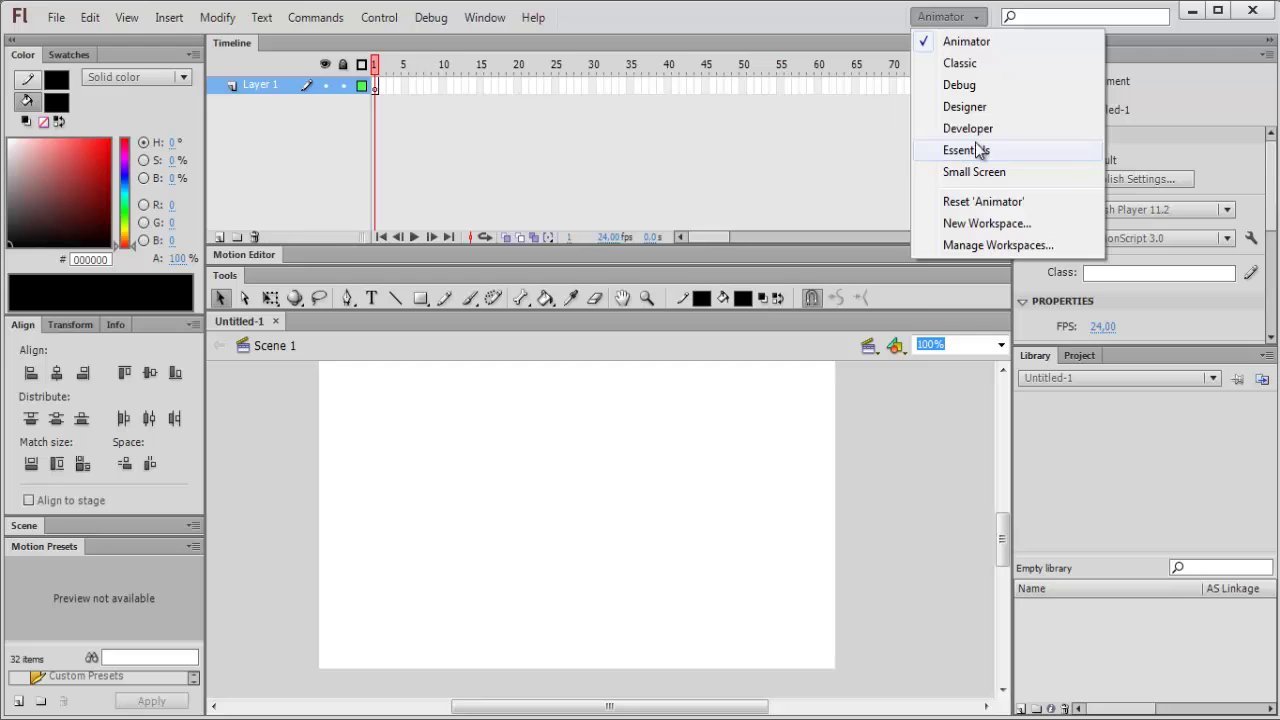
click(980, 107)
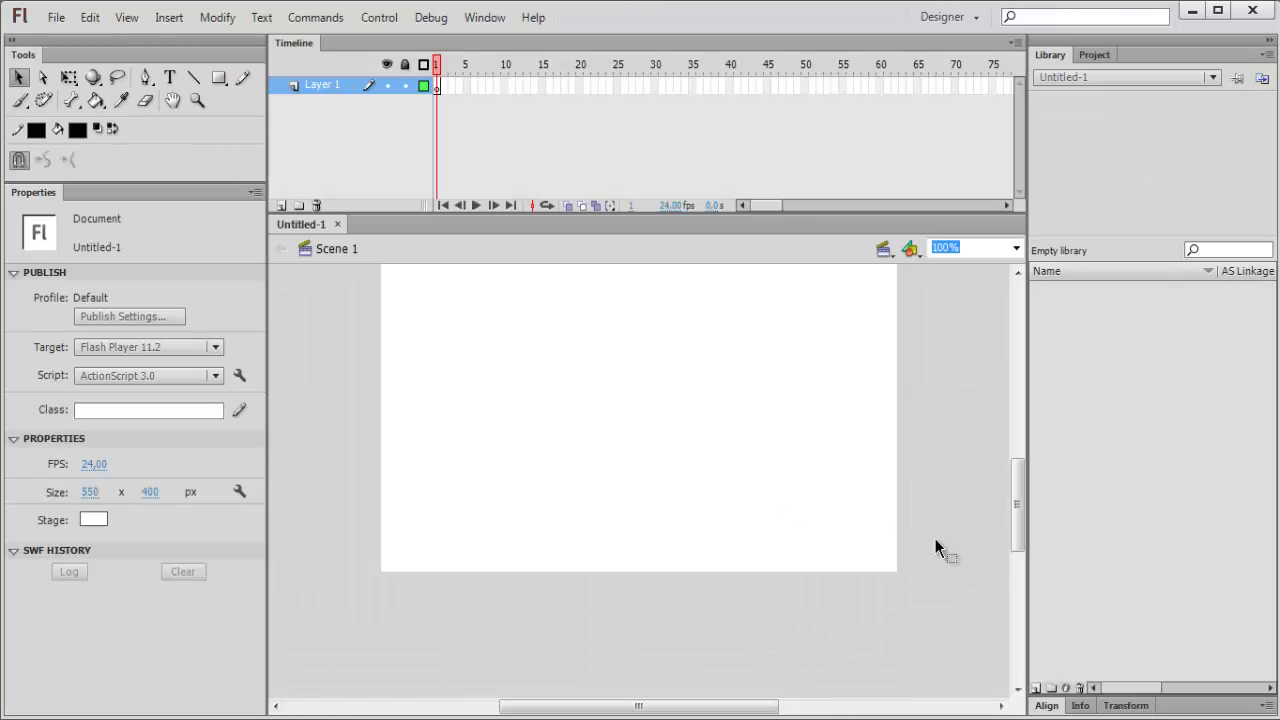
drag(1023, 516, 1015, 505)
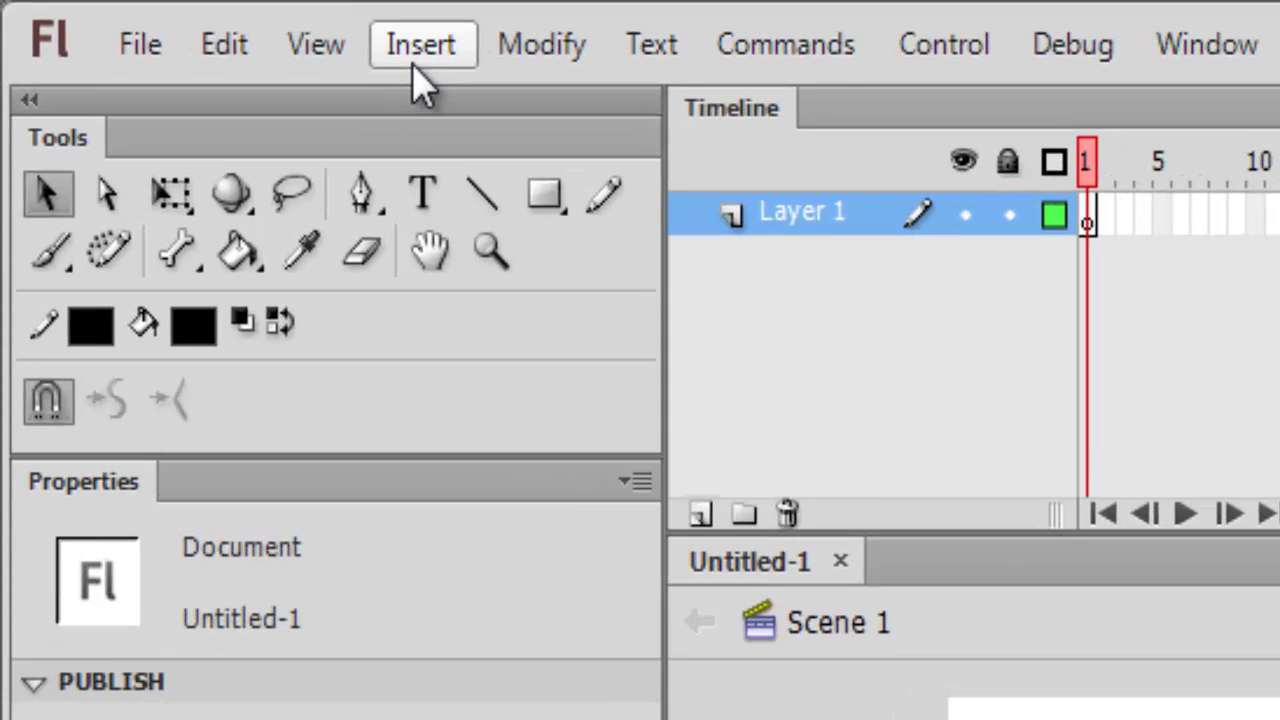
Create a new symbol named Palito with the type Graphic
click(415, 72)
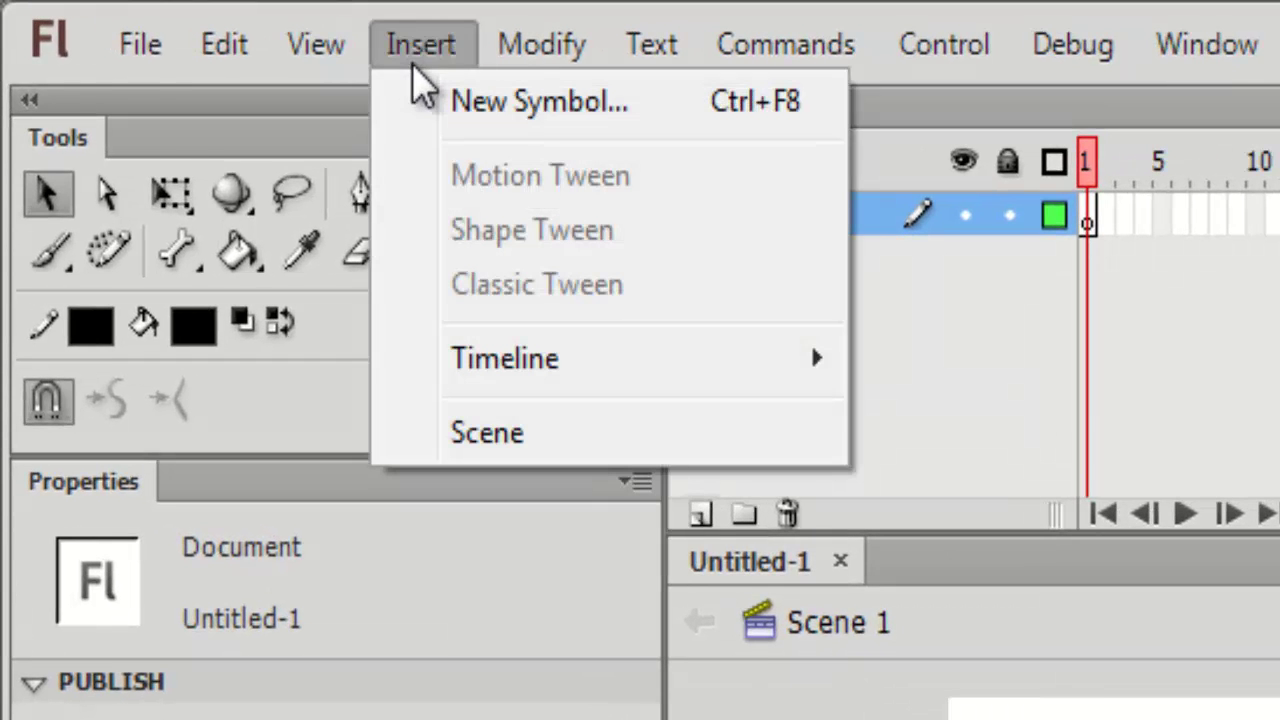
click(547, 110)
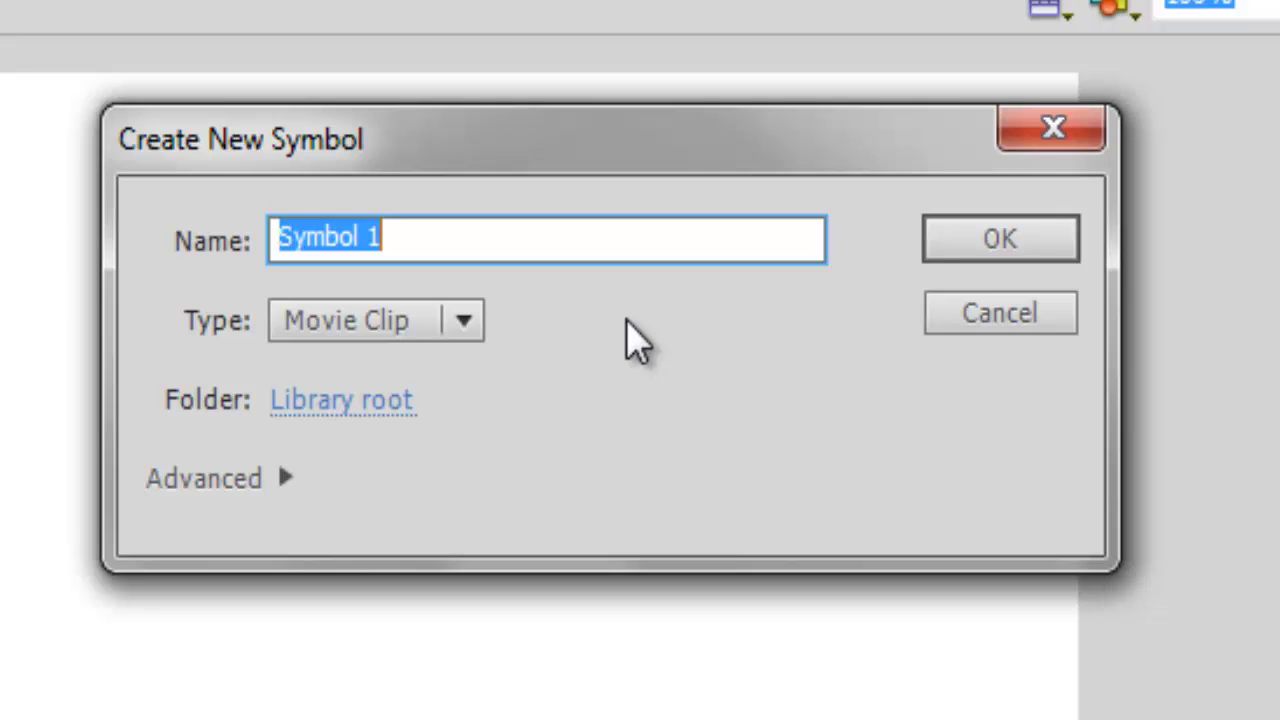
text(Palito)
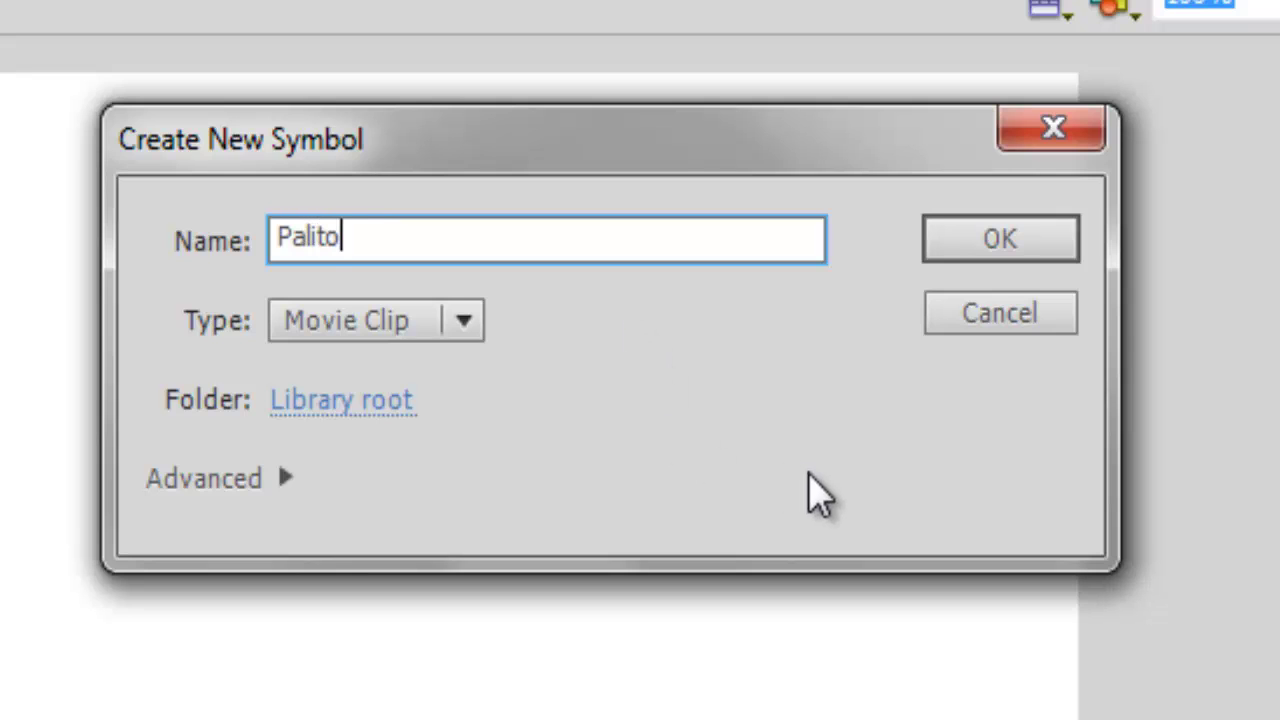
click(443, 335)
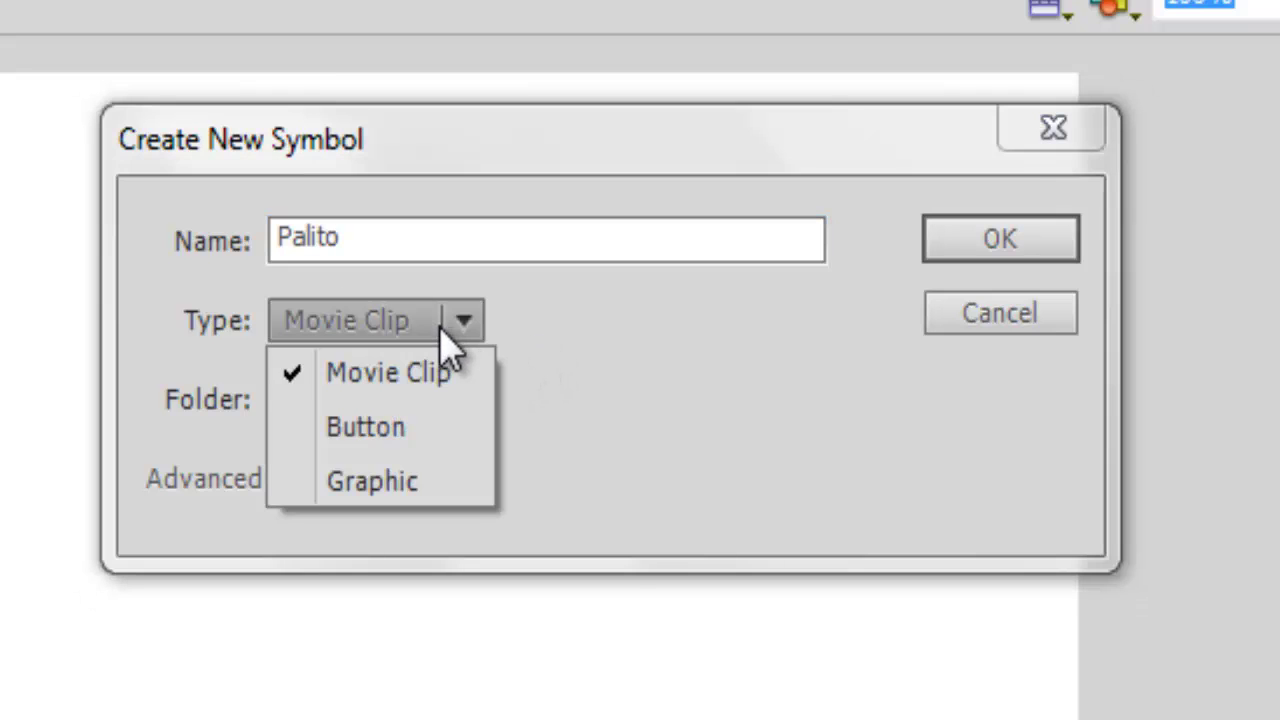
click(458, 488)
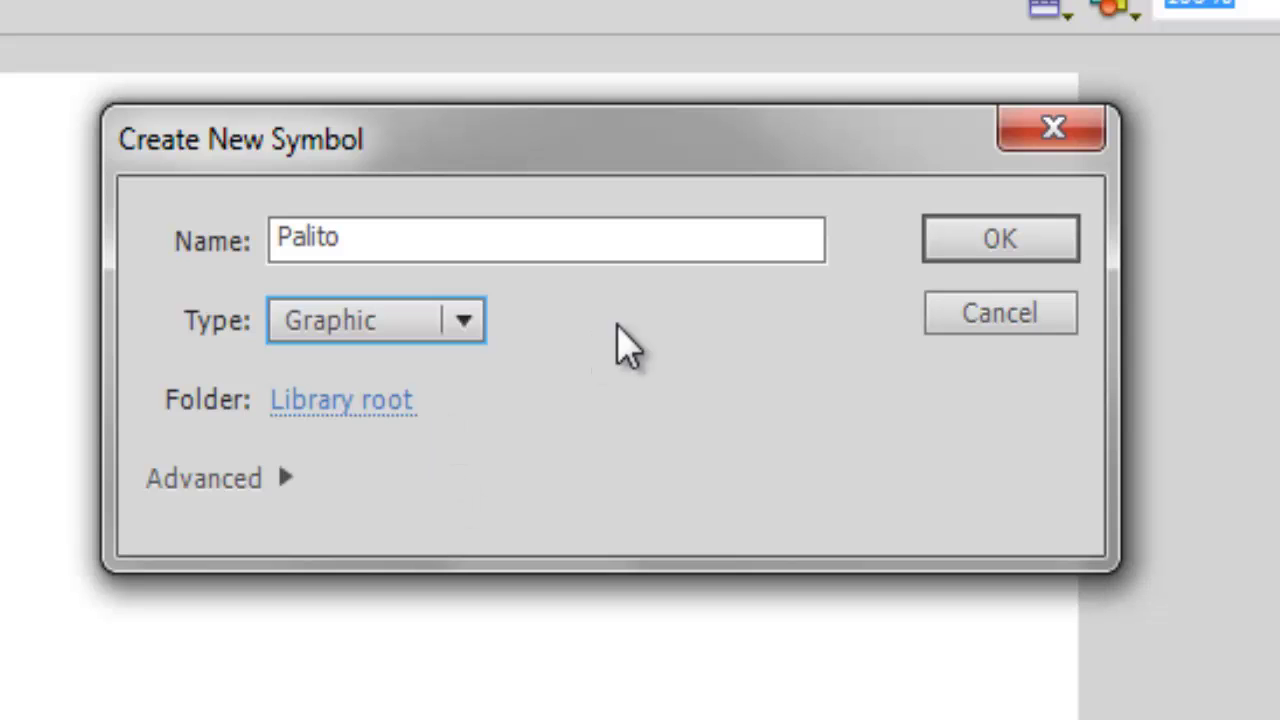
click(1004, 228)
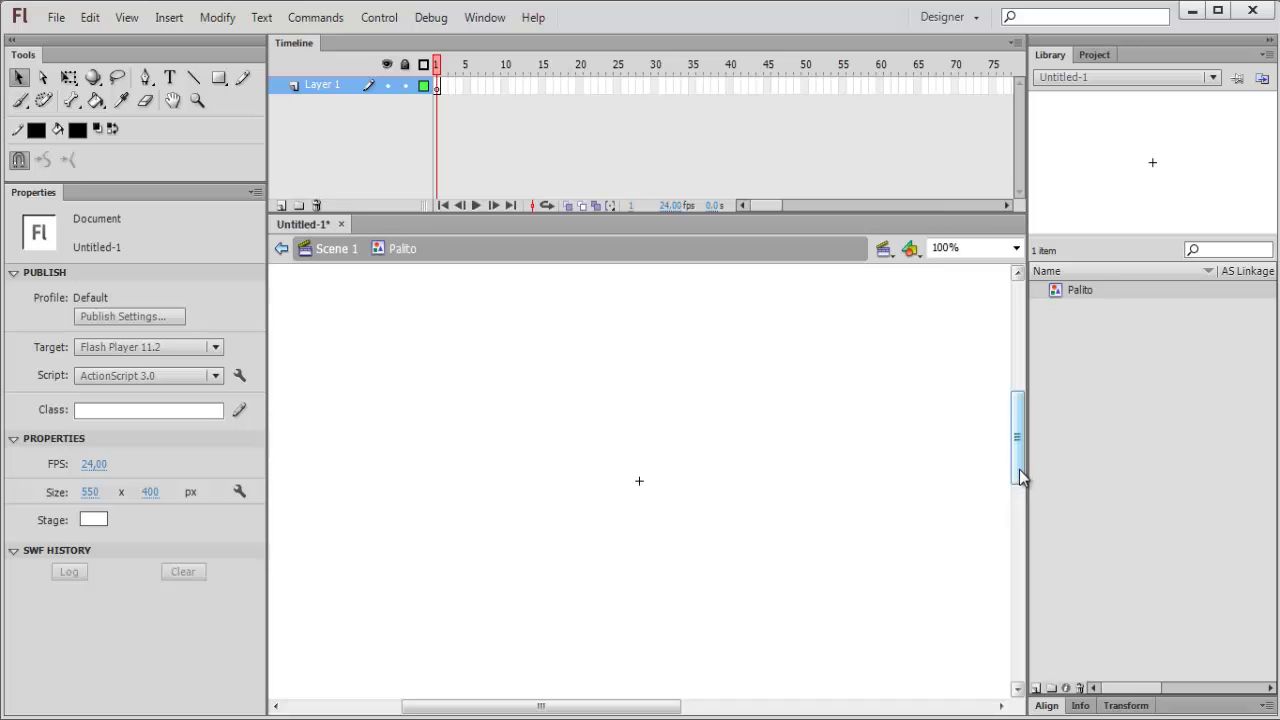
Return to Scene 1, place an instance of Palito near the middle of the stage and open it for editing in place
click(316, 255)
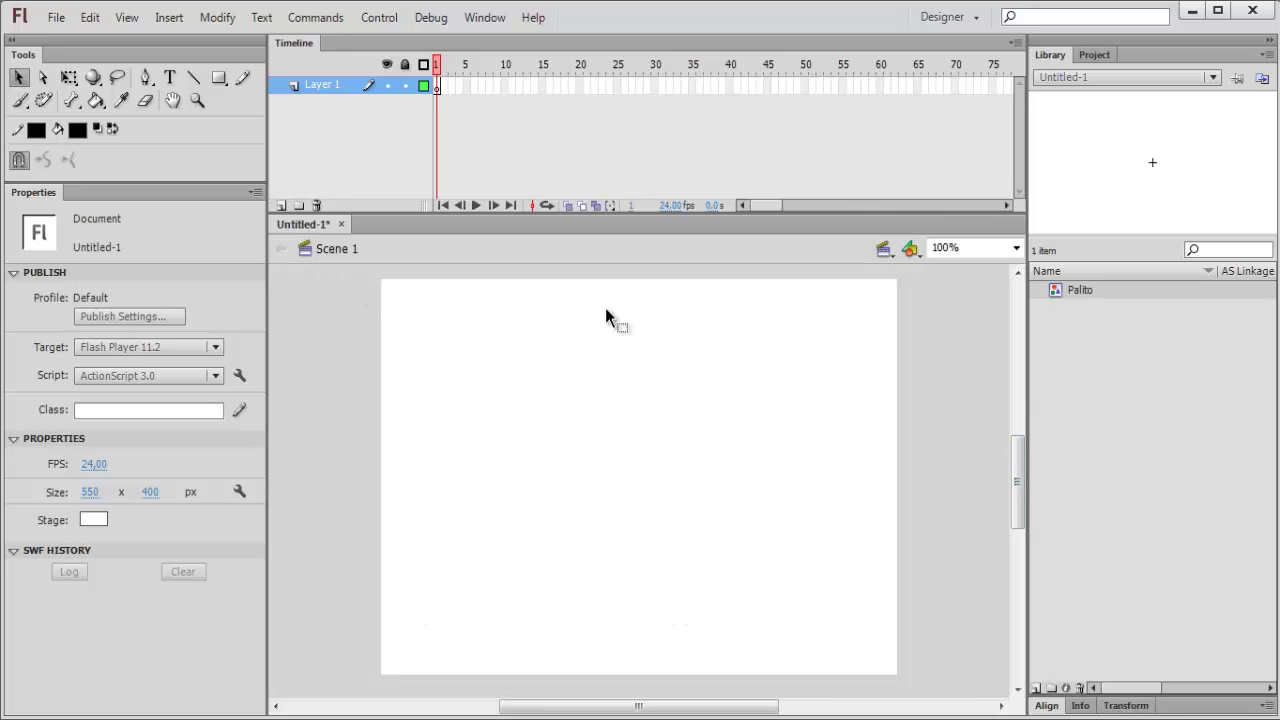
drag(1062, 291, 608, 452)
click(601, 456)
click(607, 444)
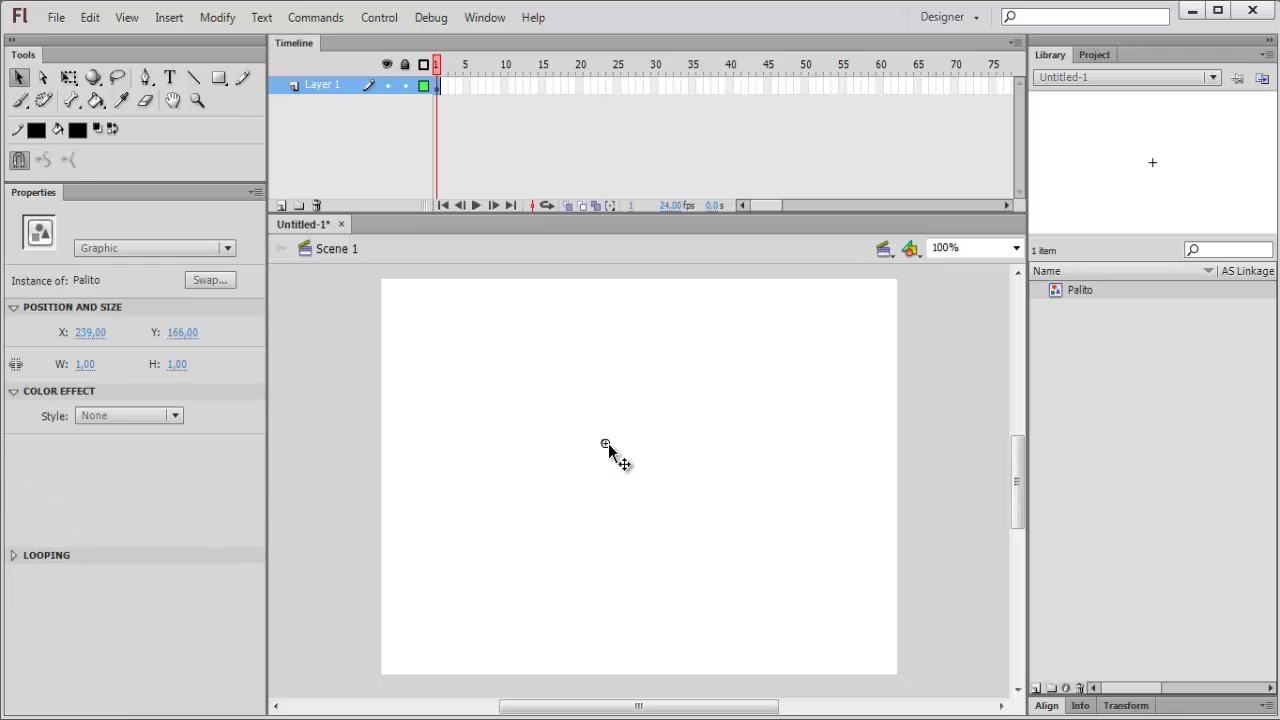
double_click(607, 444)
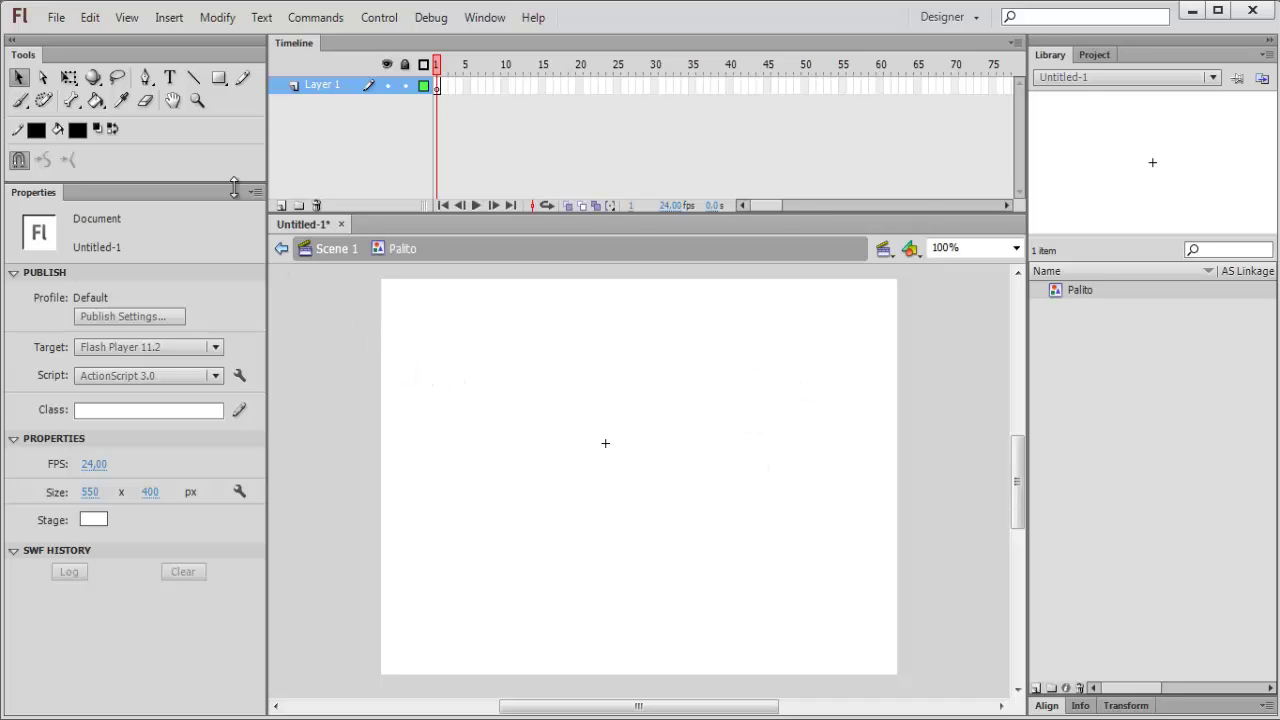
Rename the symbol's Layer 1 as Cabeça
double_click(335, 86)
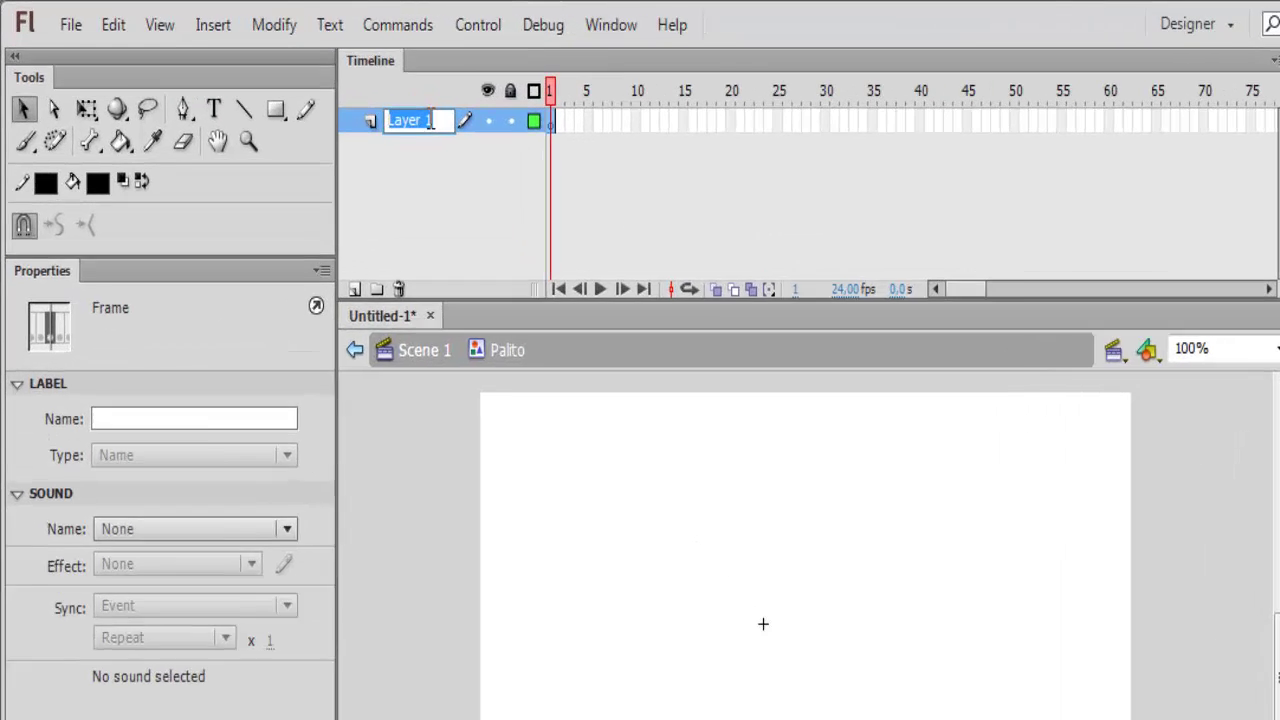
text(Cabeça)
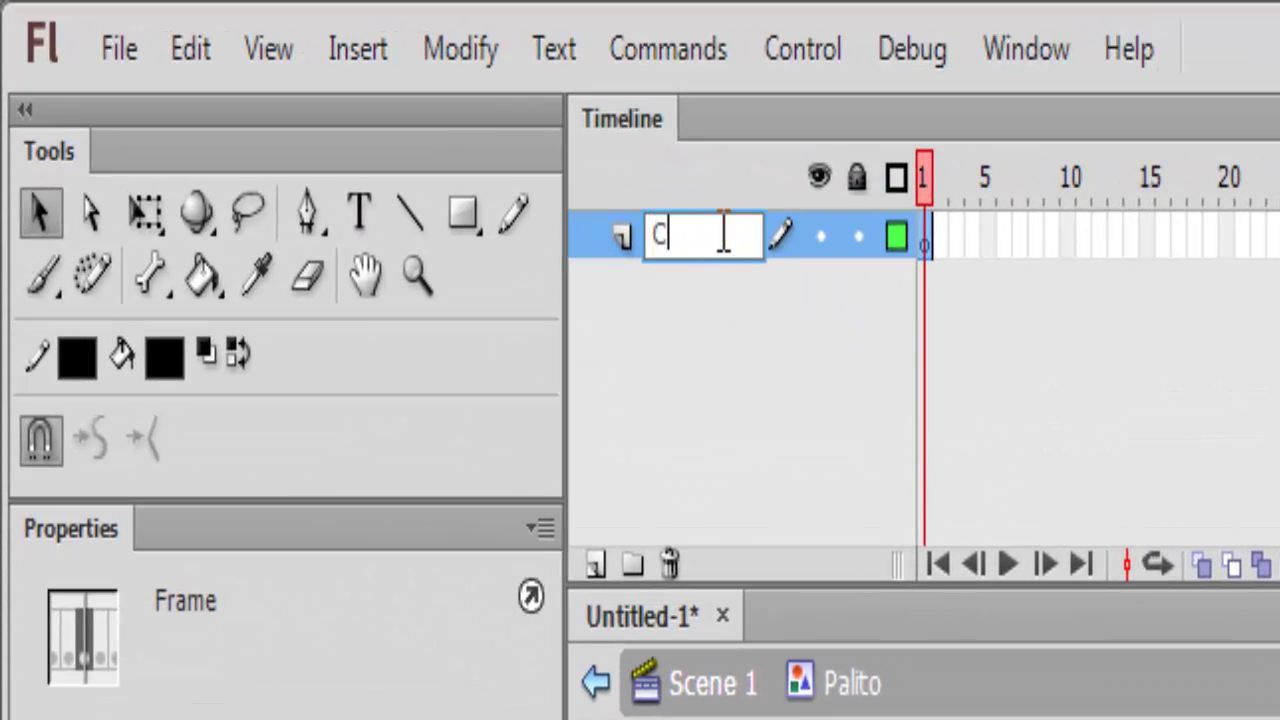
click(794, 450)
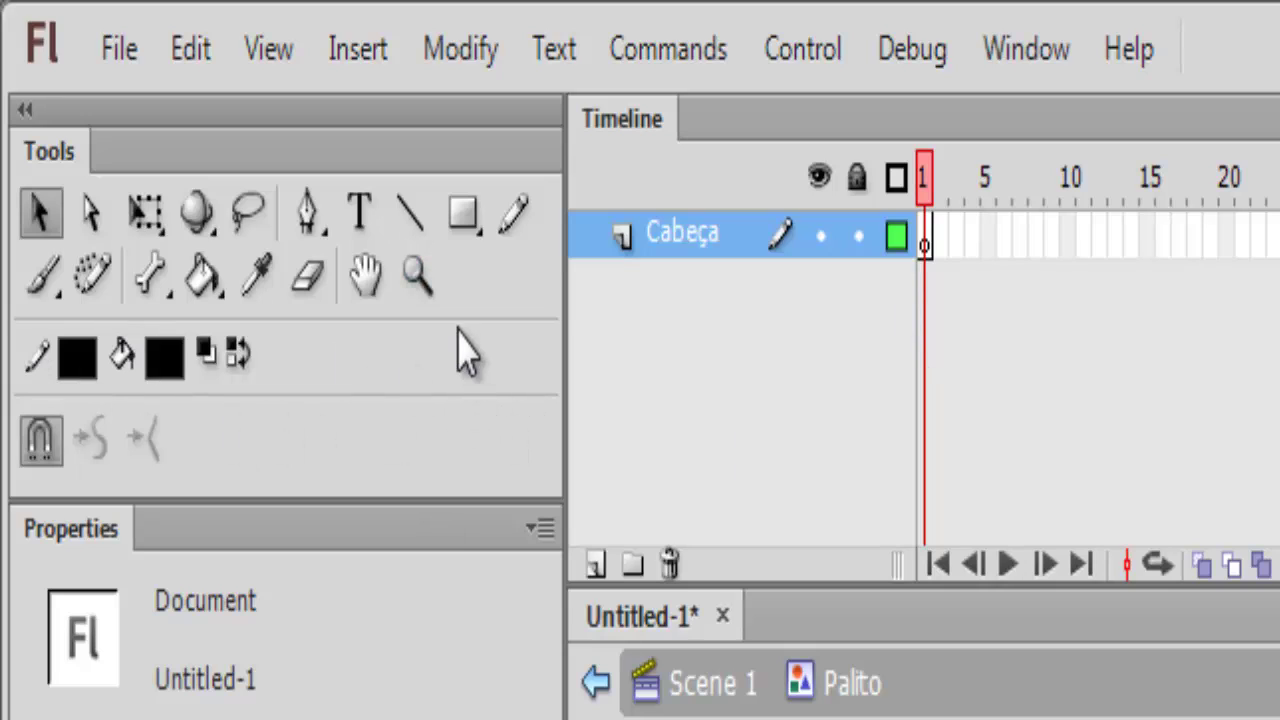
Draw a black circle of about 61 × 60 px with the Oval tool just above the symbol's centre mark
click(479, 236)
click(478, 238)
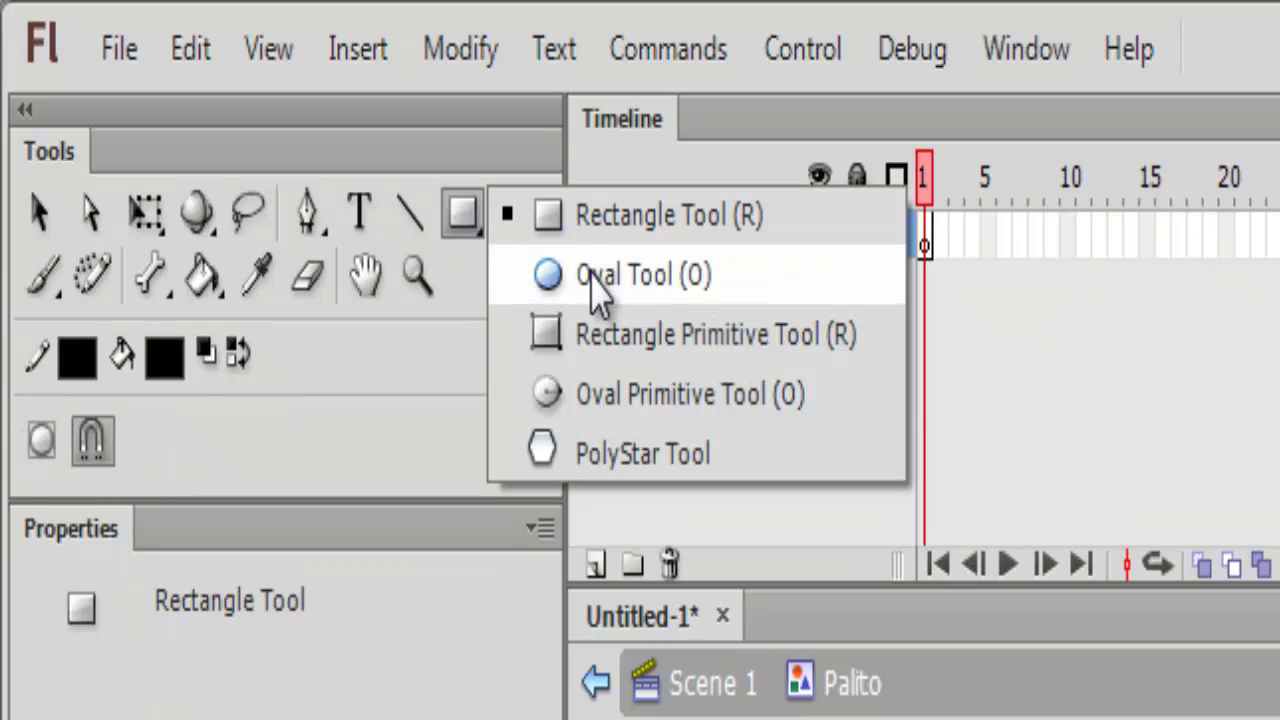
click(592, 276)
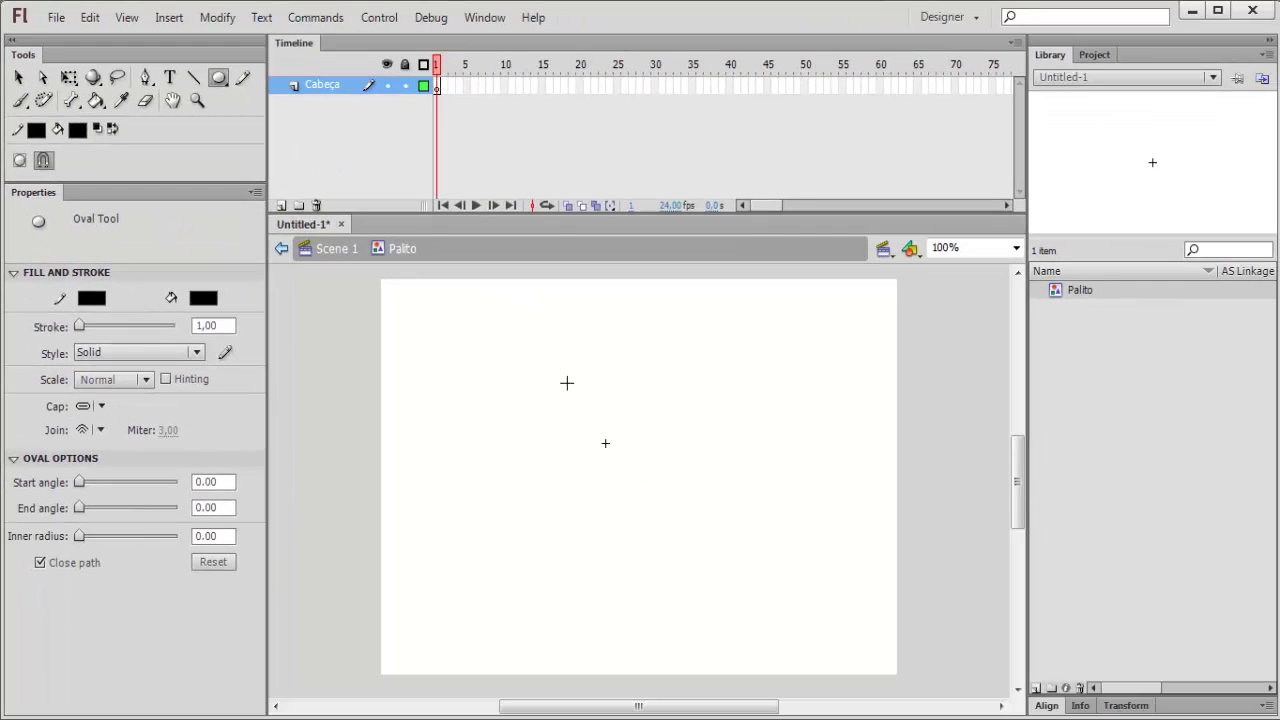
mouse_move(589, 414)
mouse_down()
mouse_move(686, 511)
mouse_move(607, 429)
mouse_up()
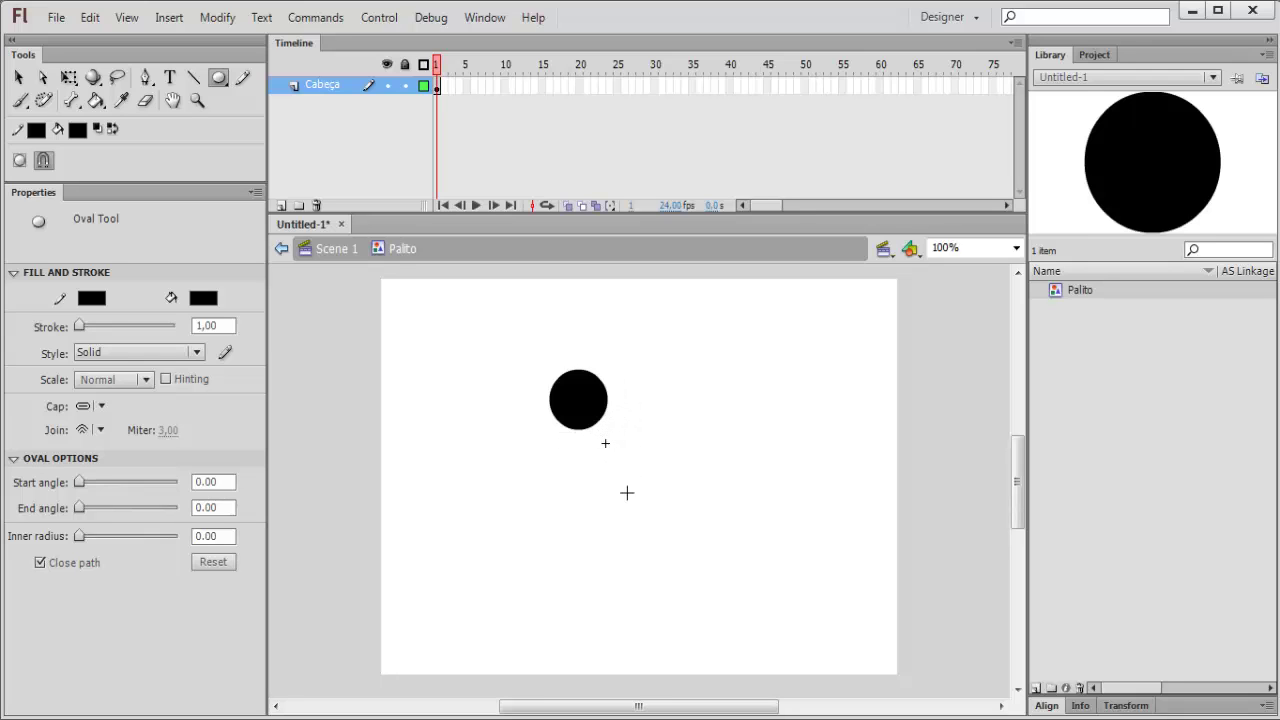
Select the whole black circle and move it directly above the symbol's centre mark
click(19, 78)
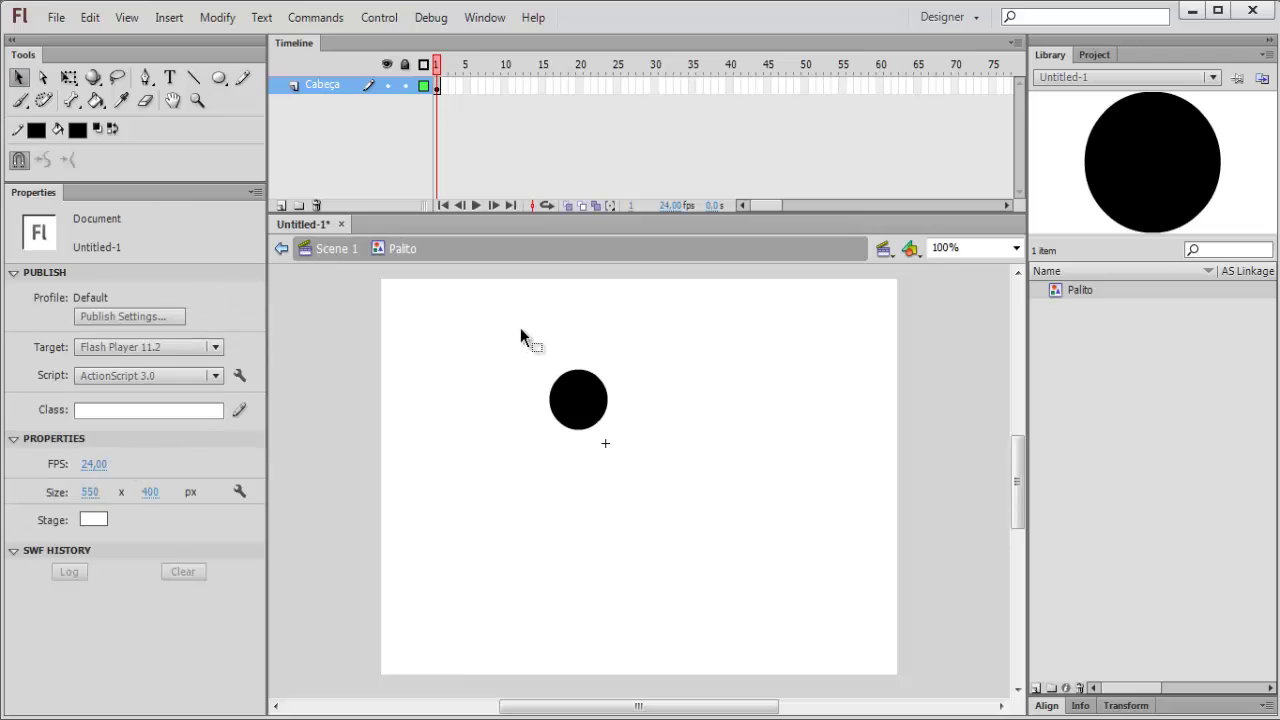
drag(521, 332, 654, 473)
drag(575, 405, 600, 408)
click(648, 396)
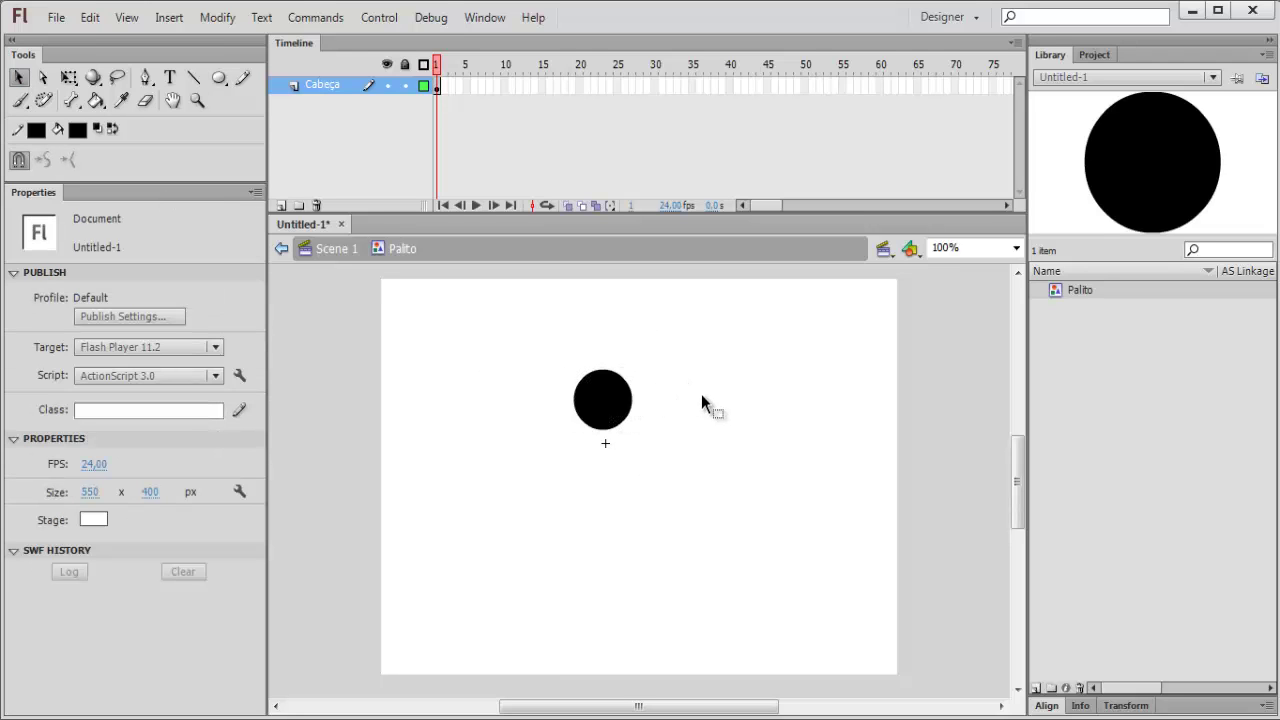
Convert the black circle to a Movie Clip symbol, keeping the name Symbol 1
drag(563, 329, 654, 517)
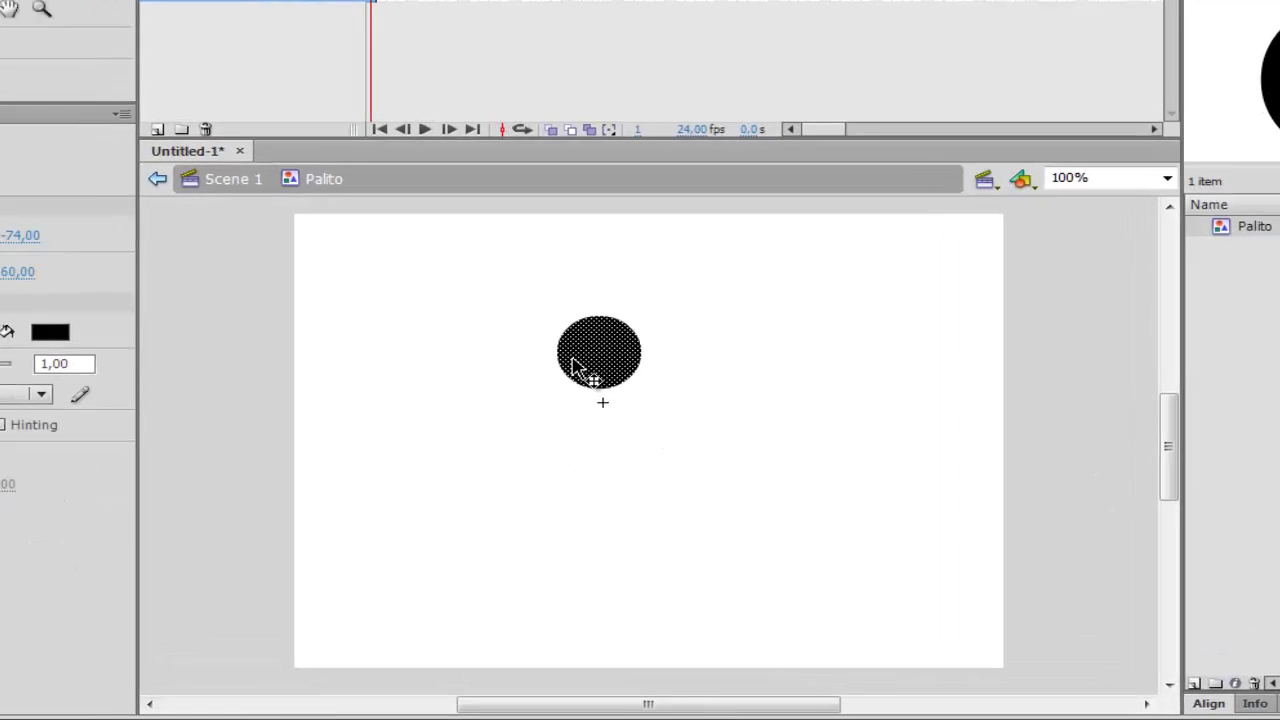
right_click(585, 410)
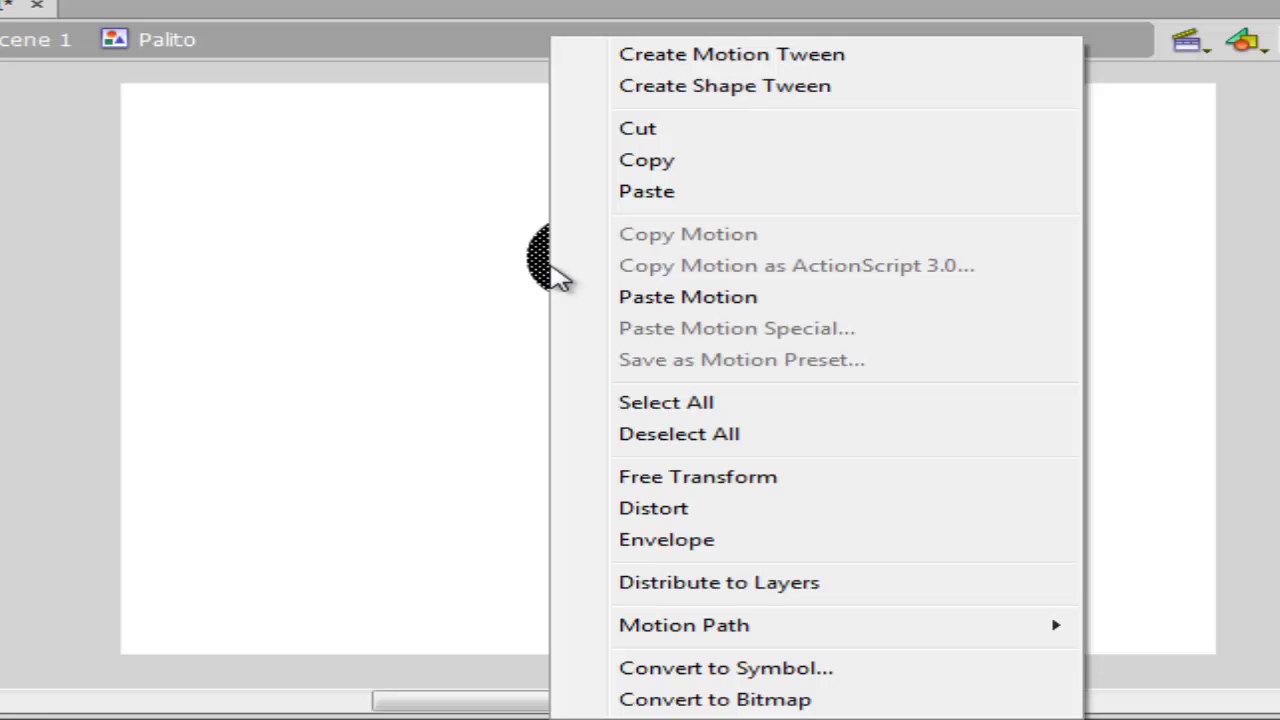
click(755, 678)
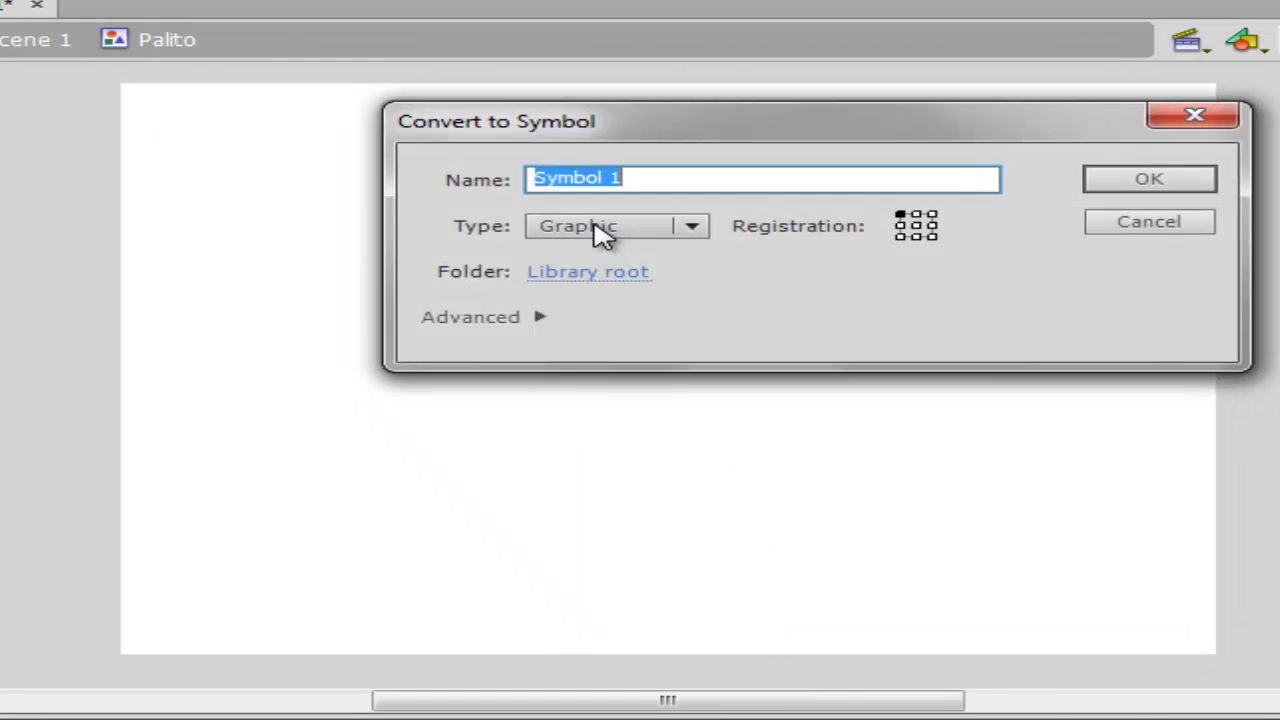
click(602, 232)
click(660, 262)
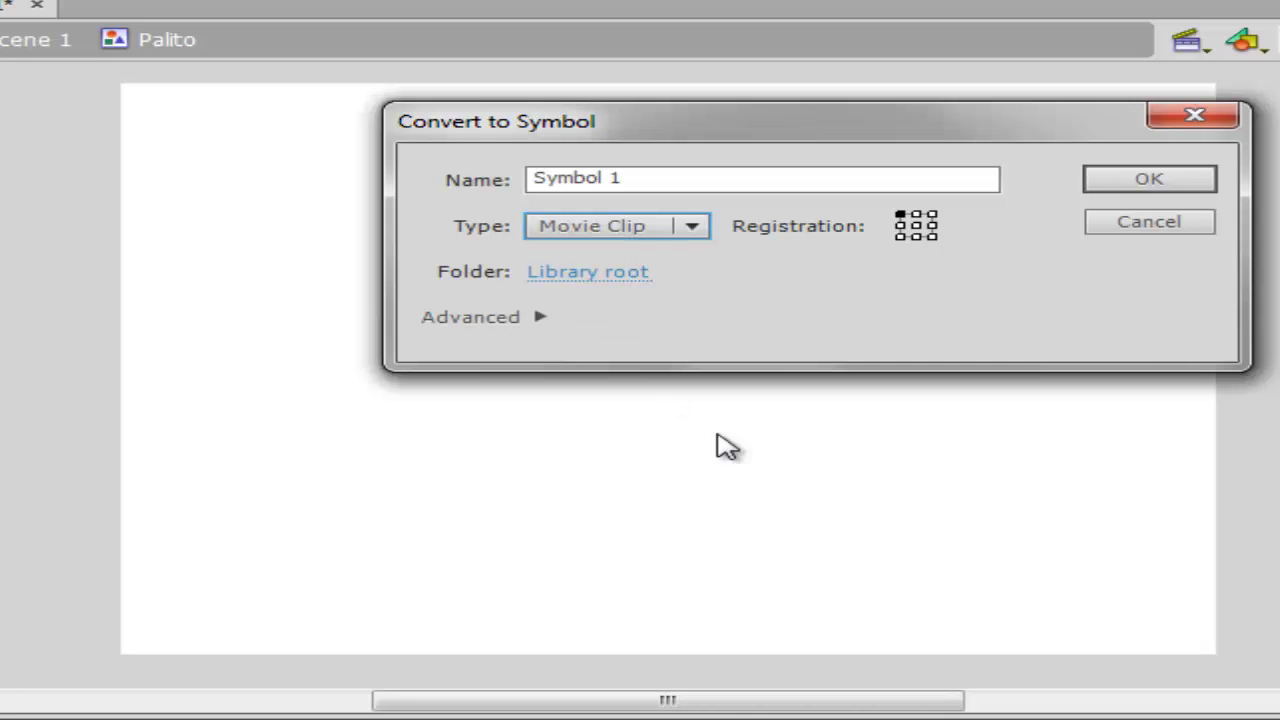
click(1148, 182)
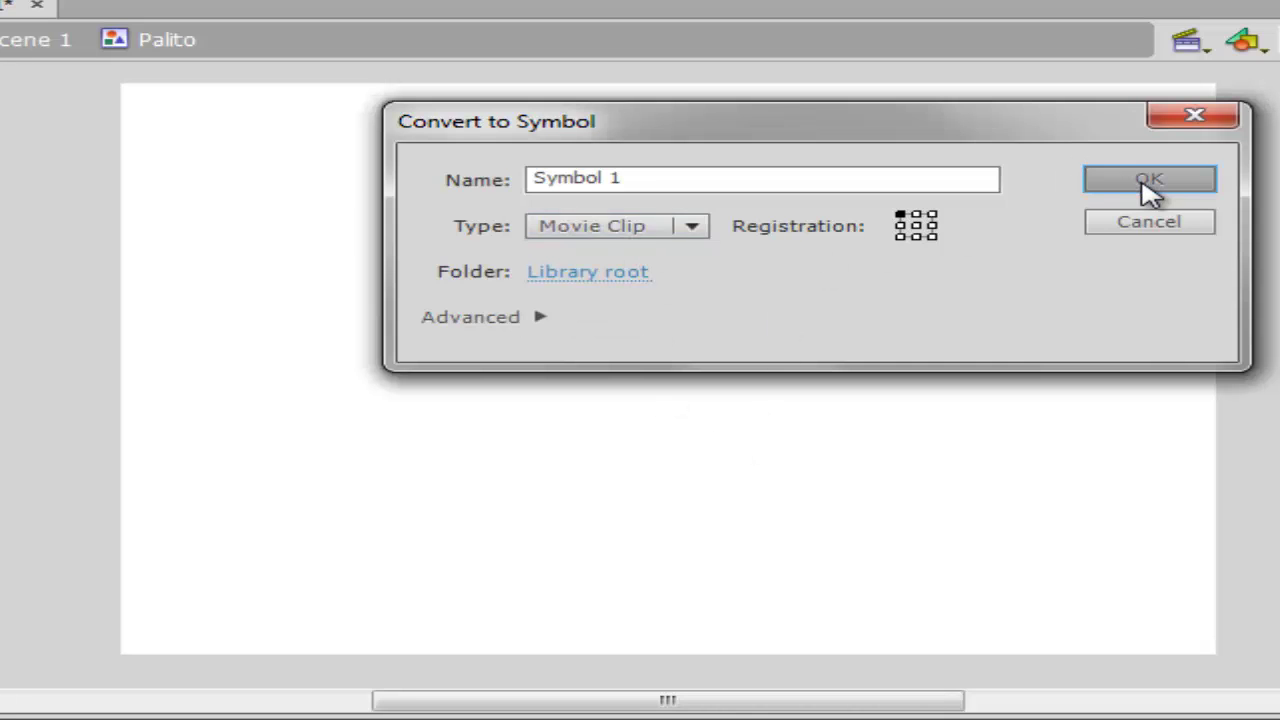
Move the circle's movie clip slightly right and down, to about X -14, Y -62
click(707, 452)
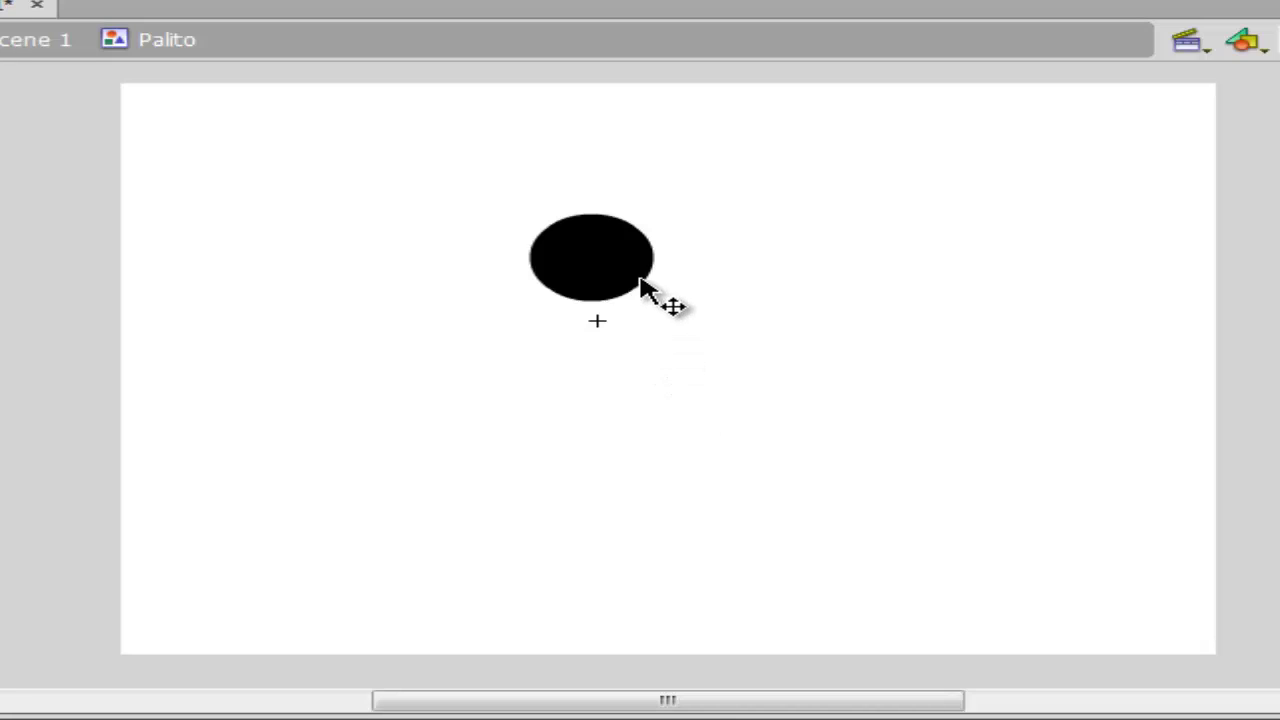
drag(640, 266, 696, 279)
click(803, 414)
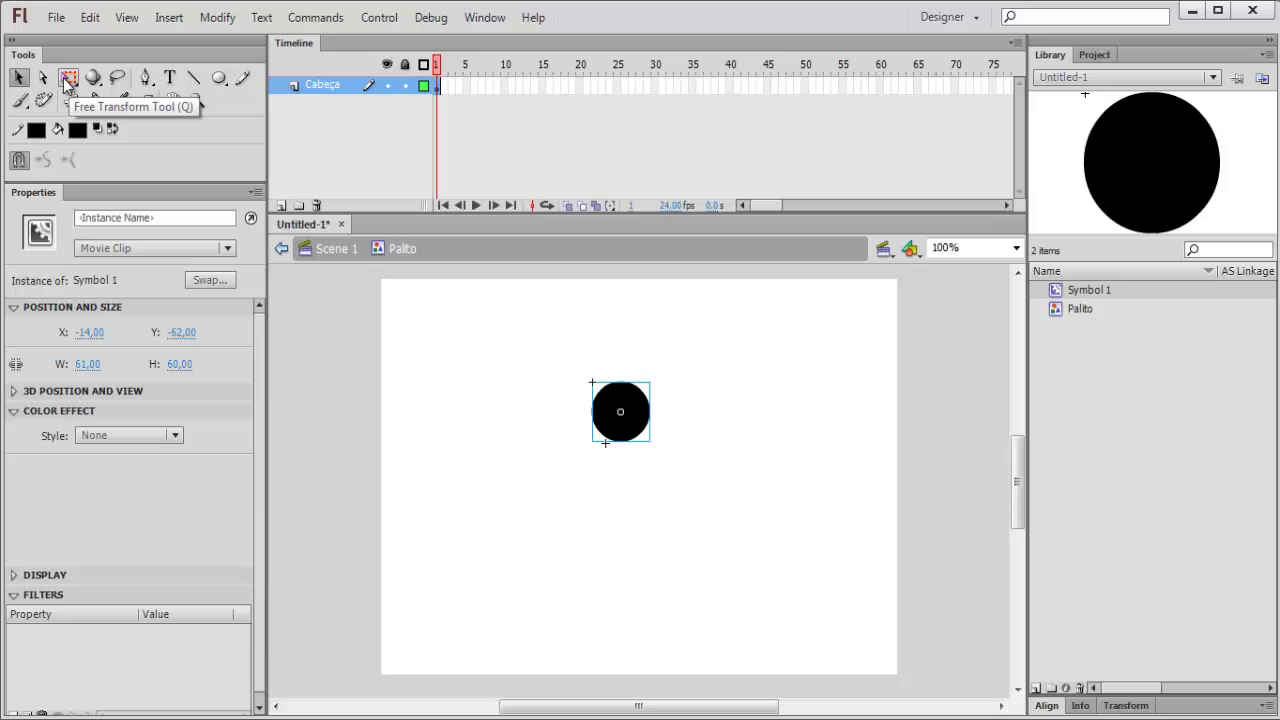
Move the circle's transformation point down to near its lower edge with the Free Transform tool
click(67, 80)
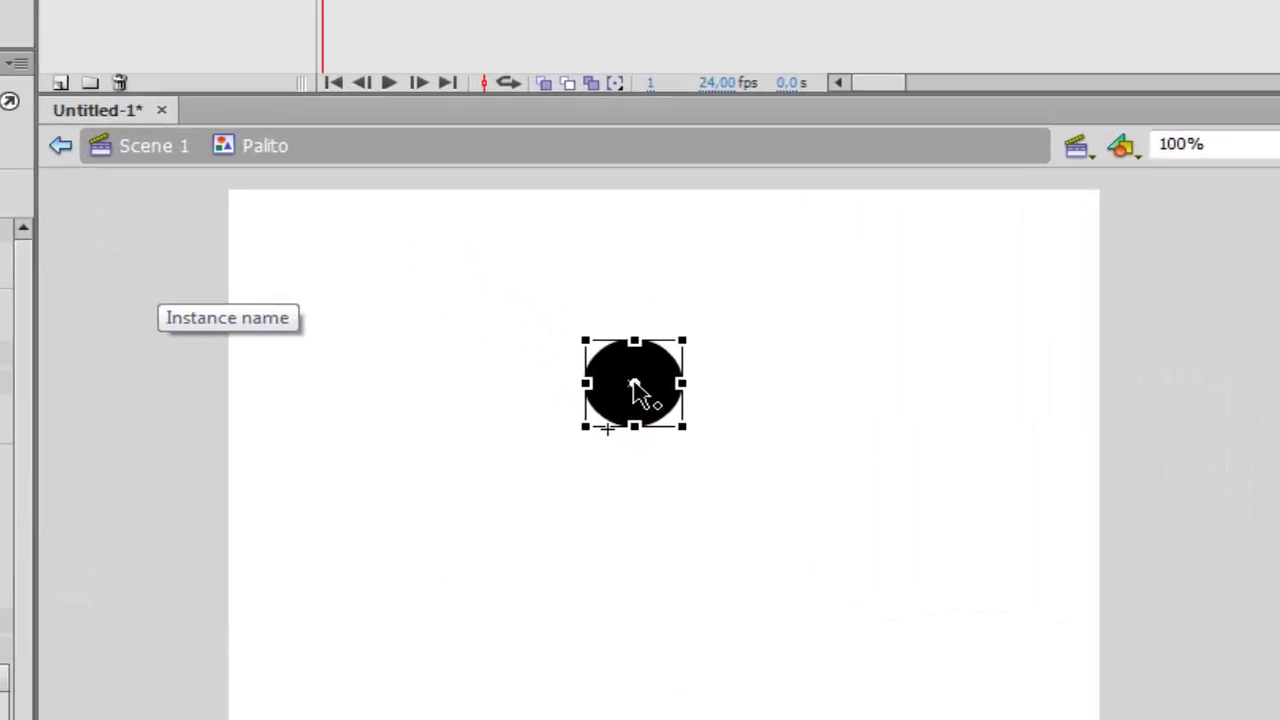
drag(634, 383, 650, 352)
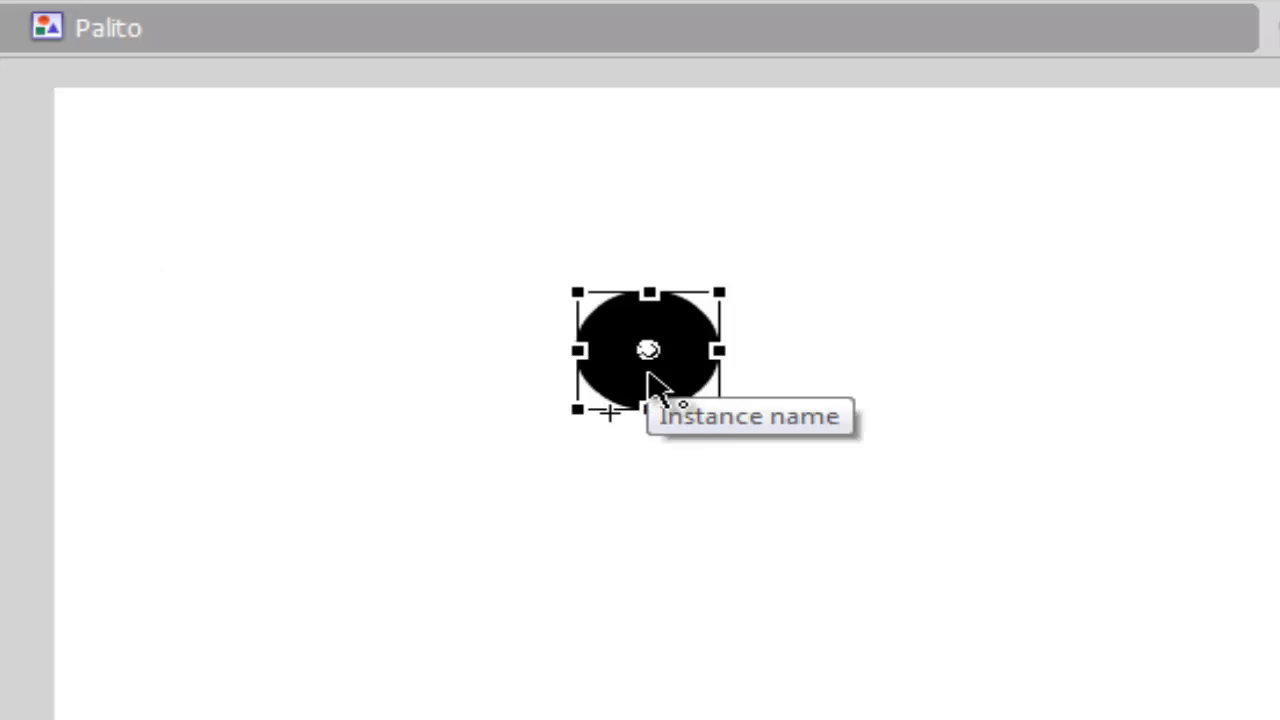
drag(649, 350, 650, 390)
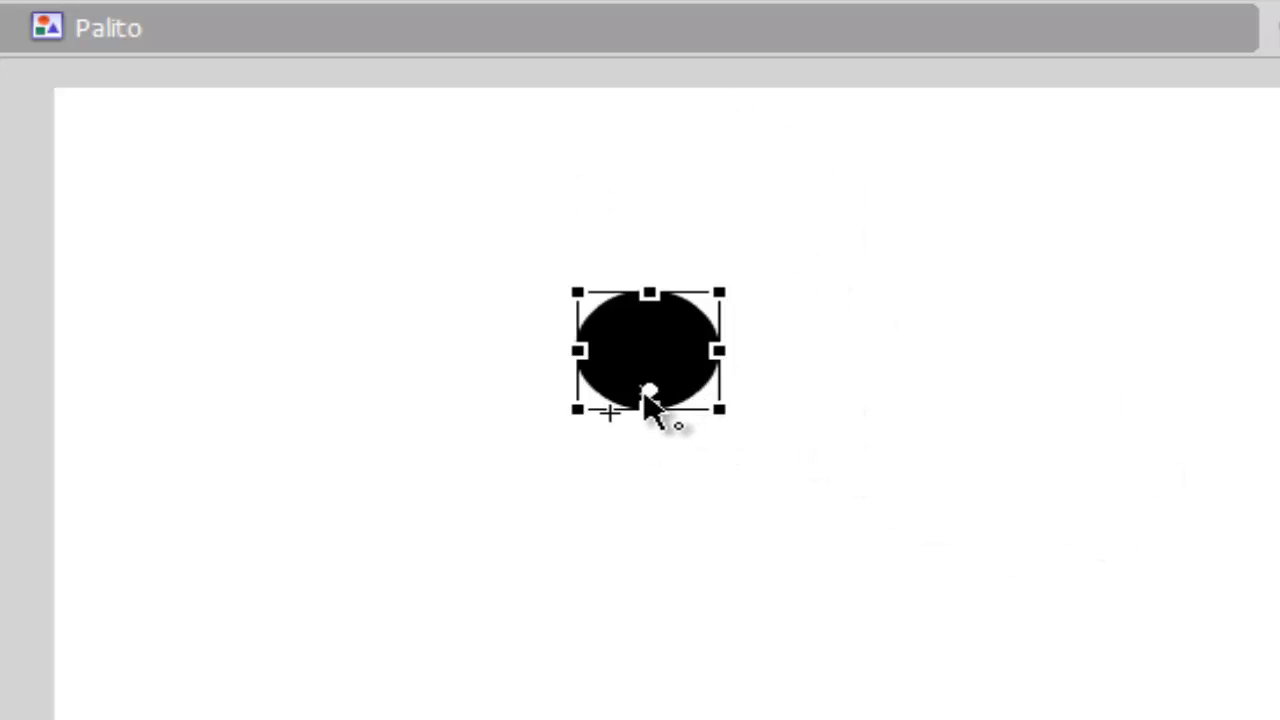
Set the head's transformation point at the middle of its lower edge and test how the head rotates around it
drag(649, 397, 650, 350)
drag(751, 260, 720, 296)
drag(650, 352, 650, 408)
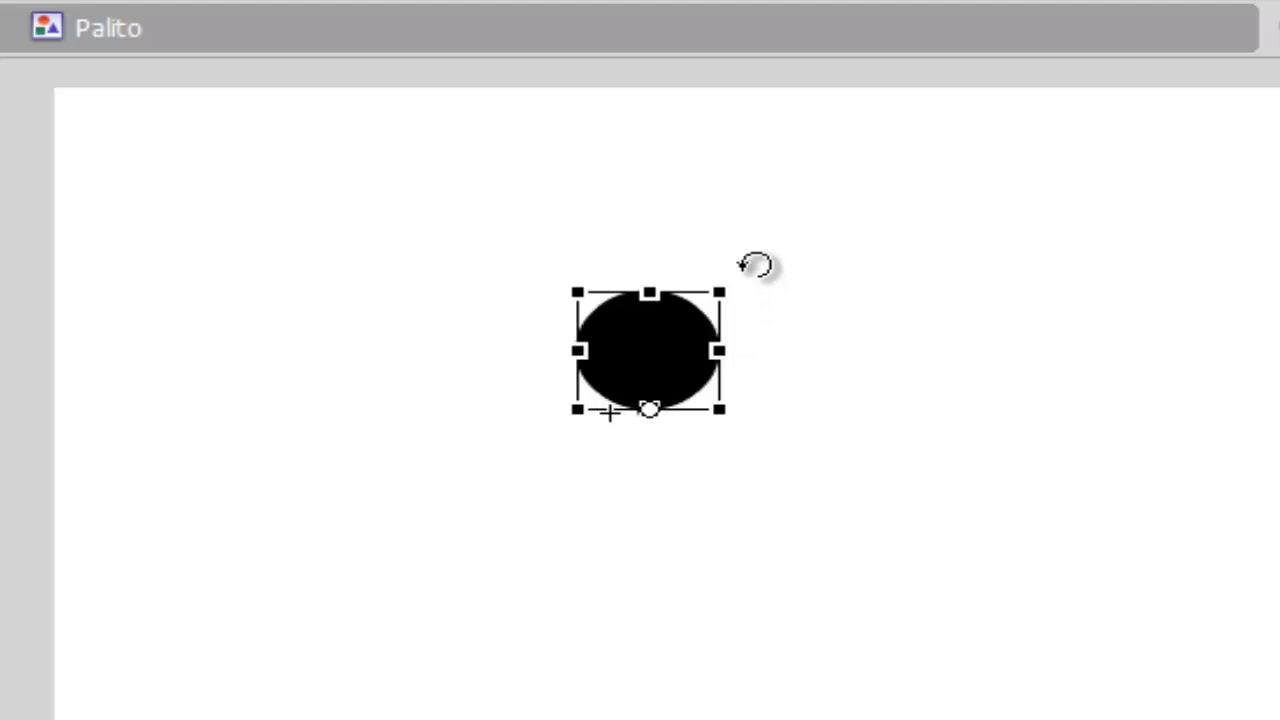
drag(770, 267, 714, 323)
click(911, 398)
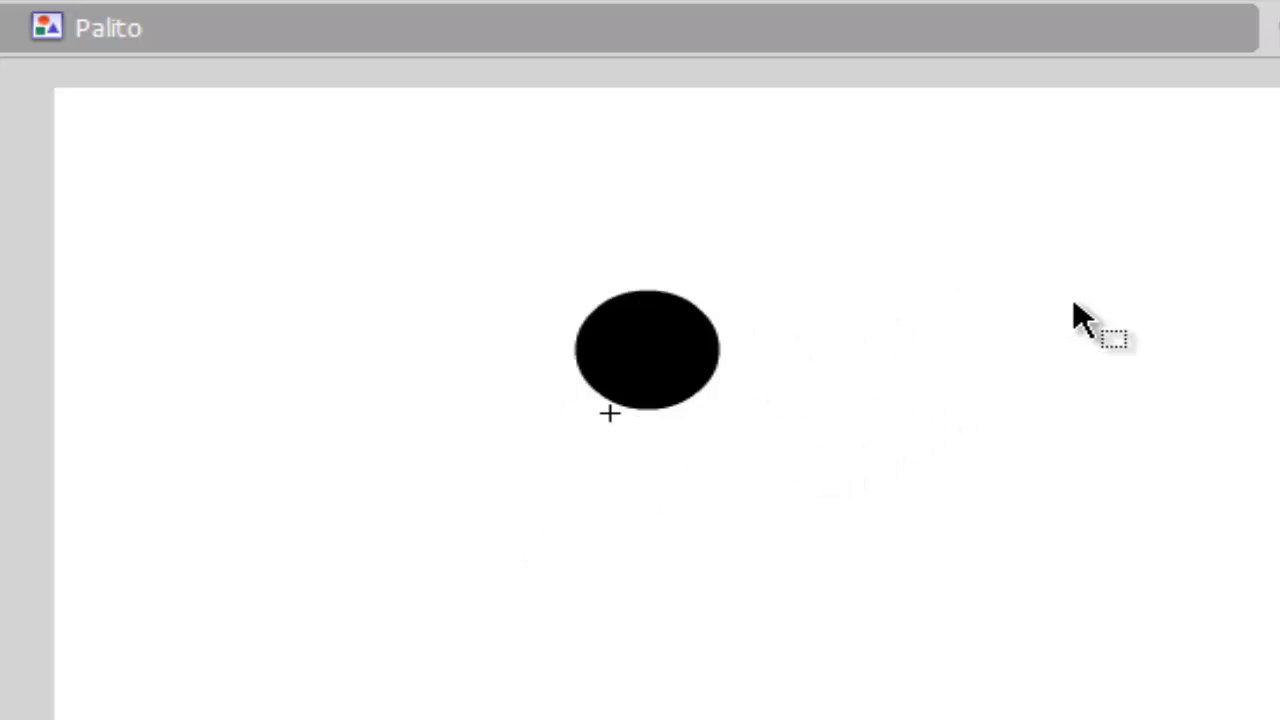
Move the head up, clear of the symbol's centre mark, to about X -21, Y -87
click(676, 320)
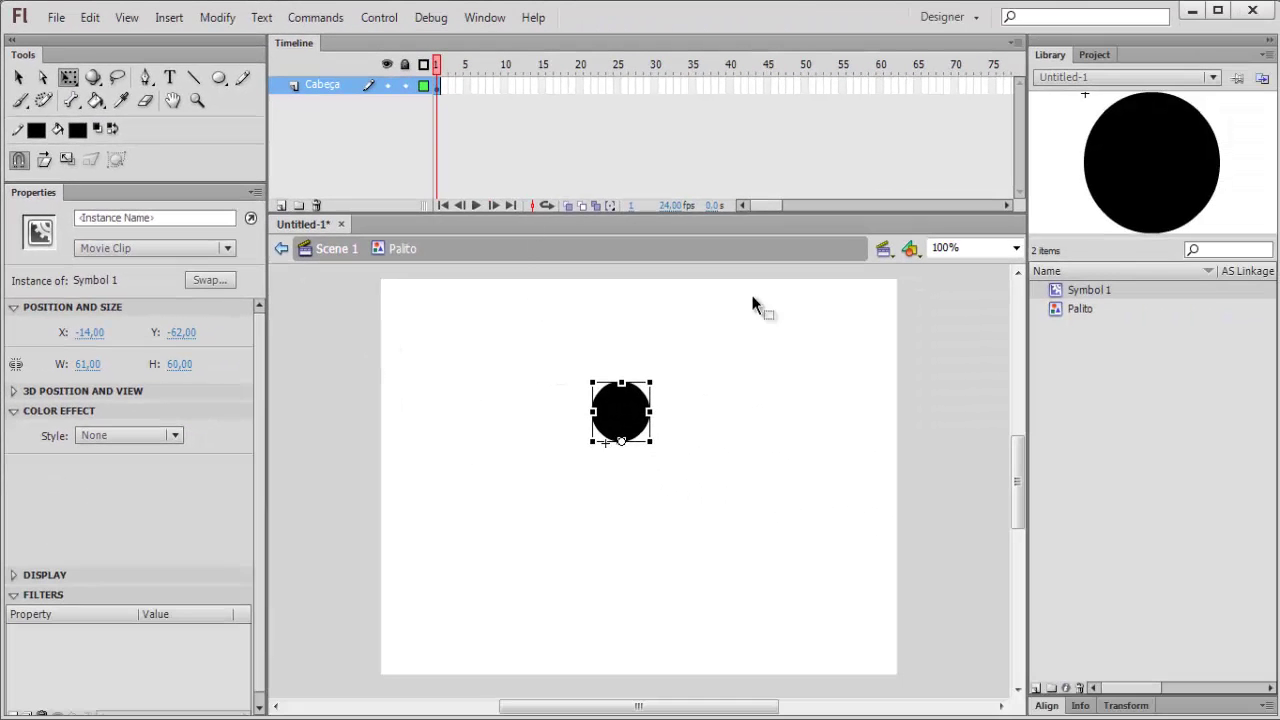
mouse_move(632, 413)
mouse_down()
mouse_move(630, 387)
mouse_move(595, 401)
mouse_move(619, 418)
mouse_move(647, 405)
mouse_up()
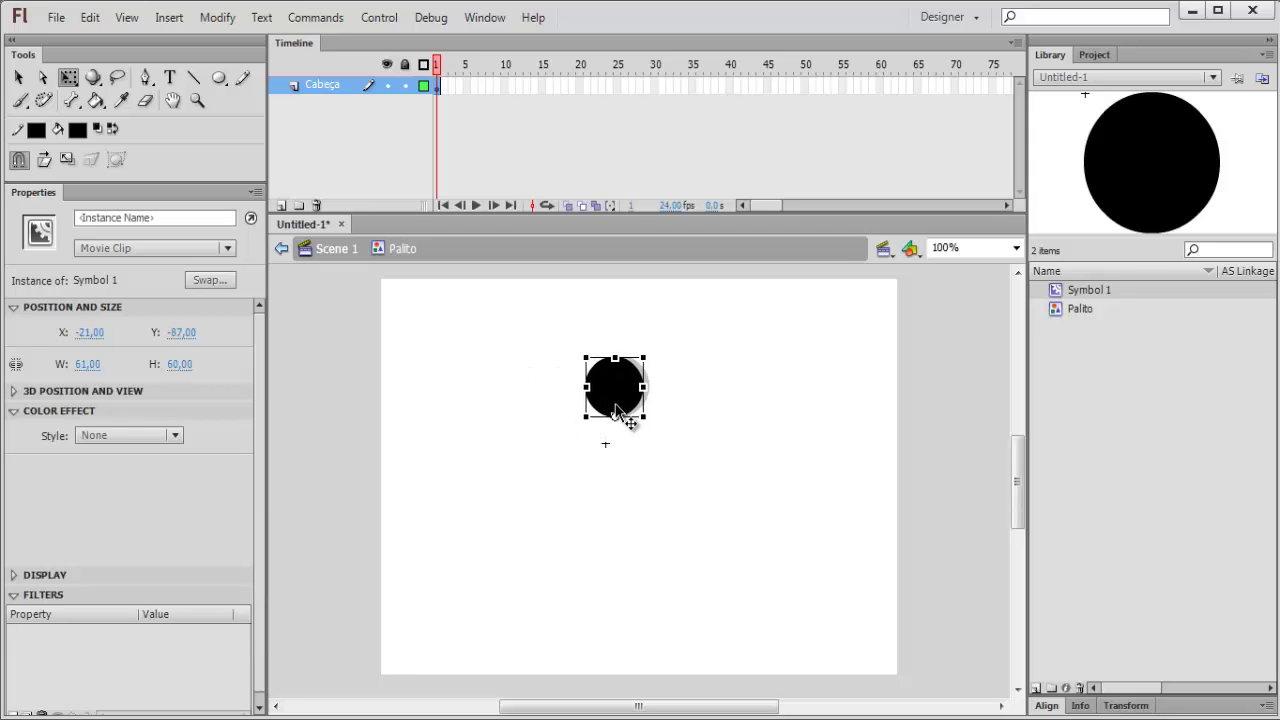
click(699, 408)
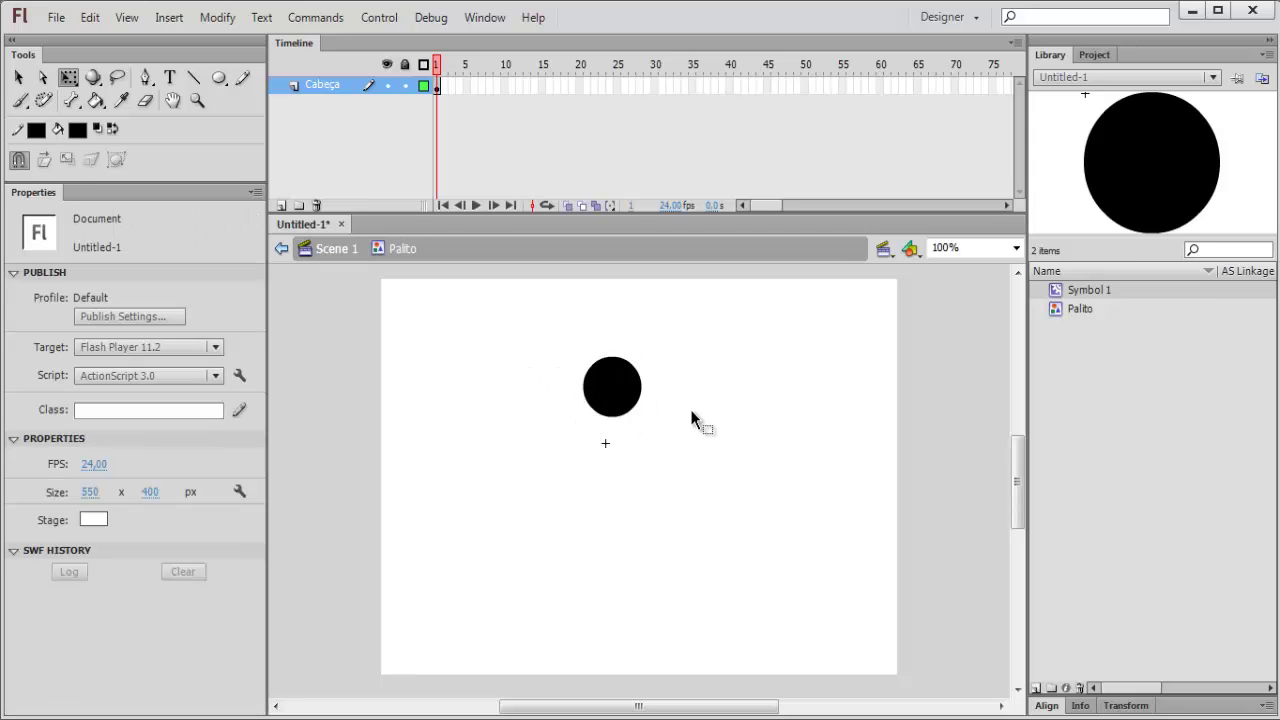
Add a new layer beneath the Cabeça layer and lock Cabeça
click(281, 207)
drag(348, 88, 345, 118)
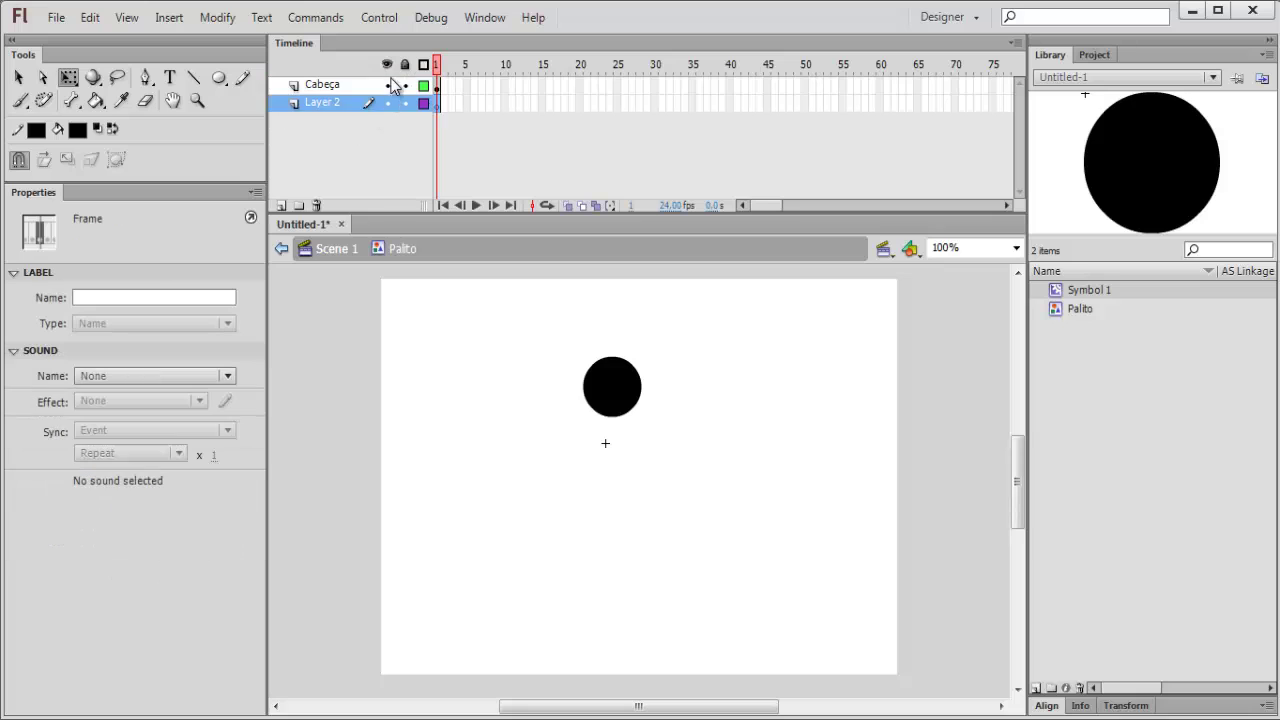
click(396, 160)
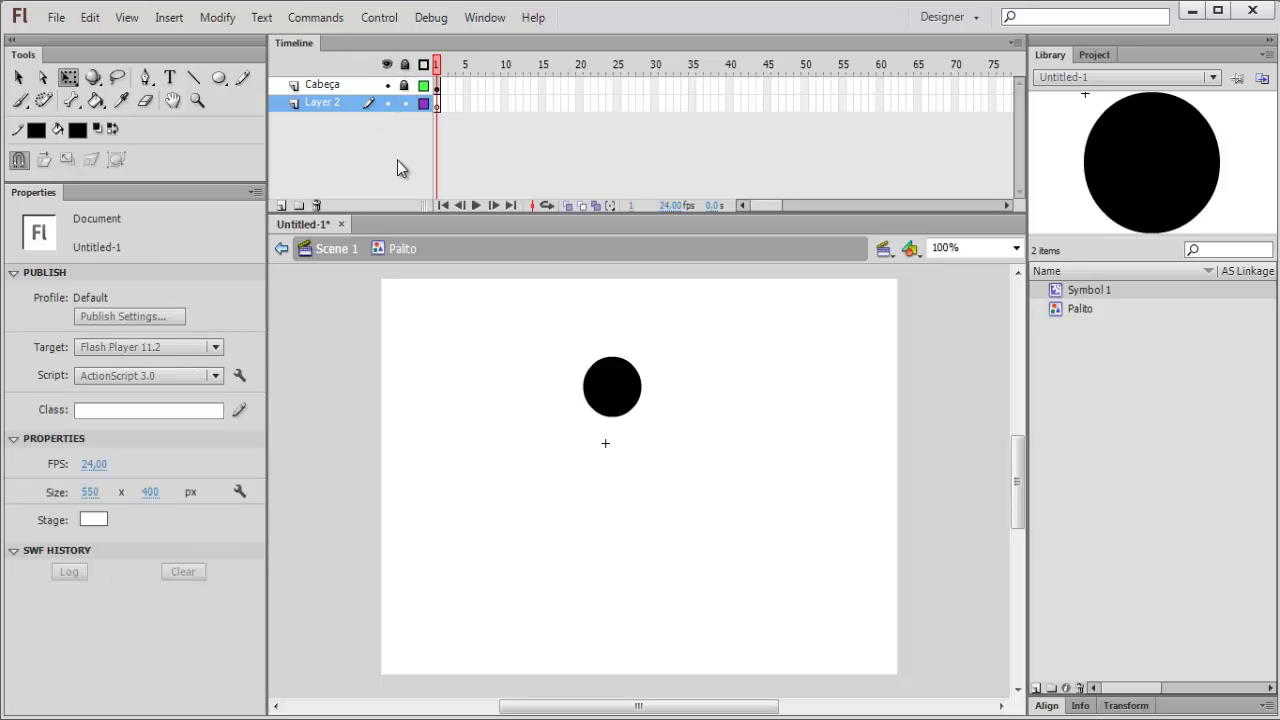
Draw three upright trial lines below the head with the Line tool, increasing the stroke to 12.70 and 36.20
click(193, 80)
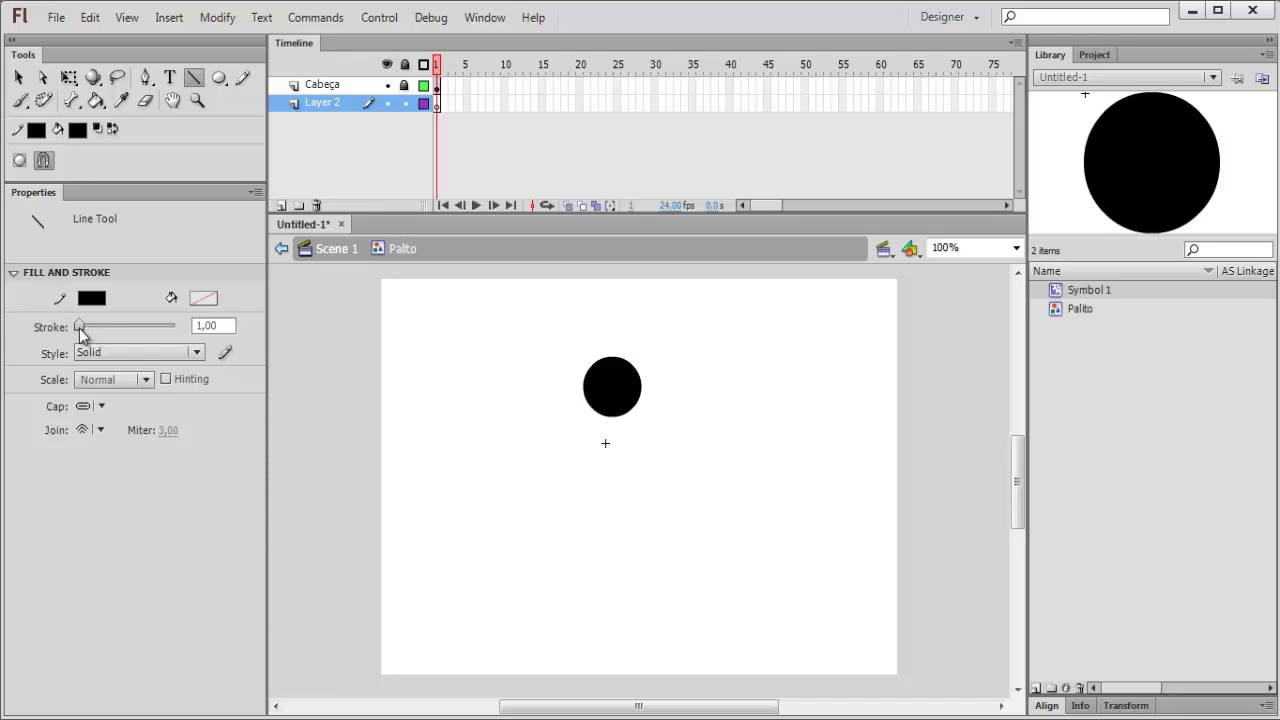
drag(79, 328, 82, 328)
drag(496, 446, 498, 515)
drag(571, 532, 571, 533)
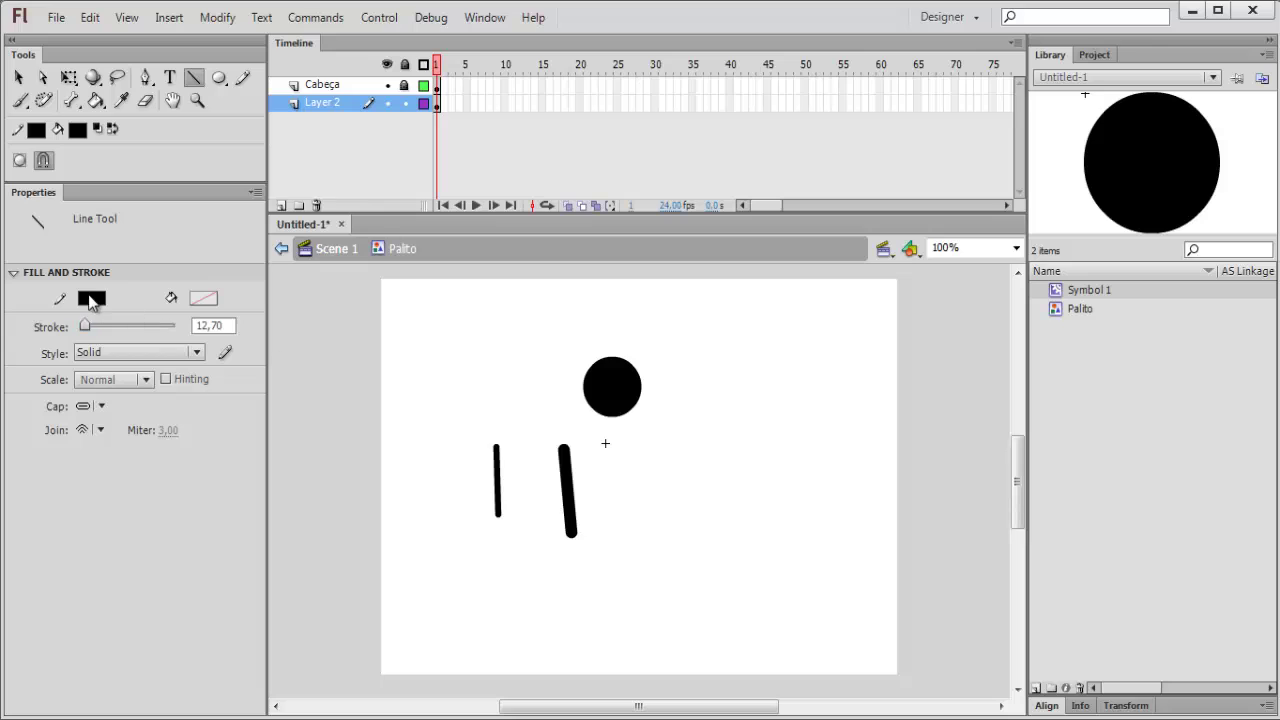
drag(644, 458, 644, 546)
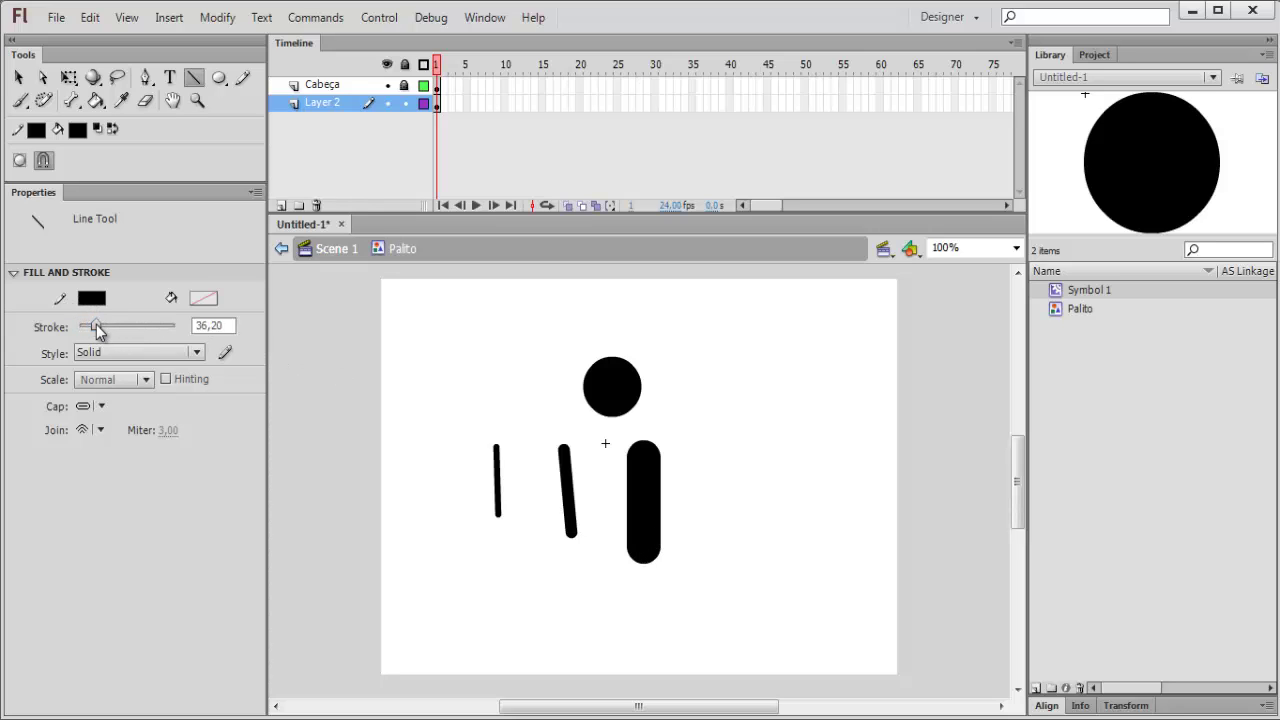
Draw four more trial lines, reducing the stroke step by step to 32.25, 26.35, 22.40 and 18.45
drag(96, 330, 93, 331)
drag(709, 453, 709, 508)
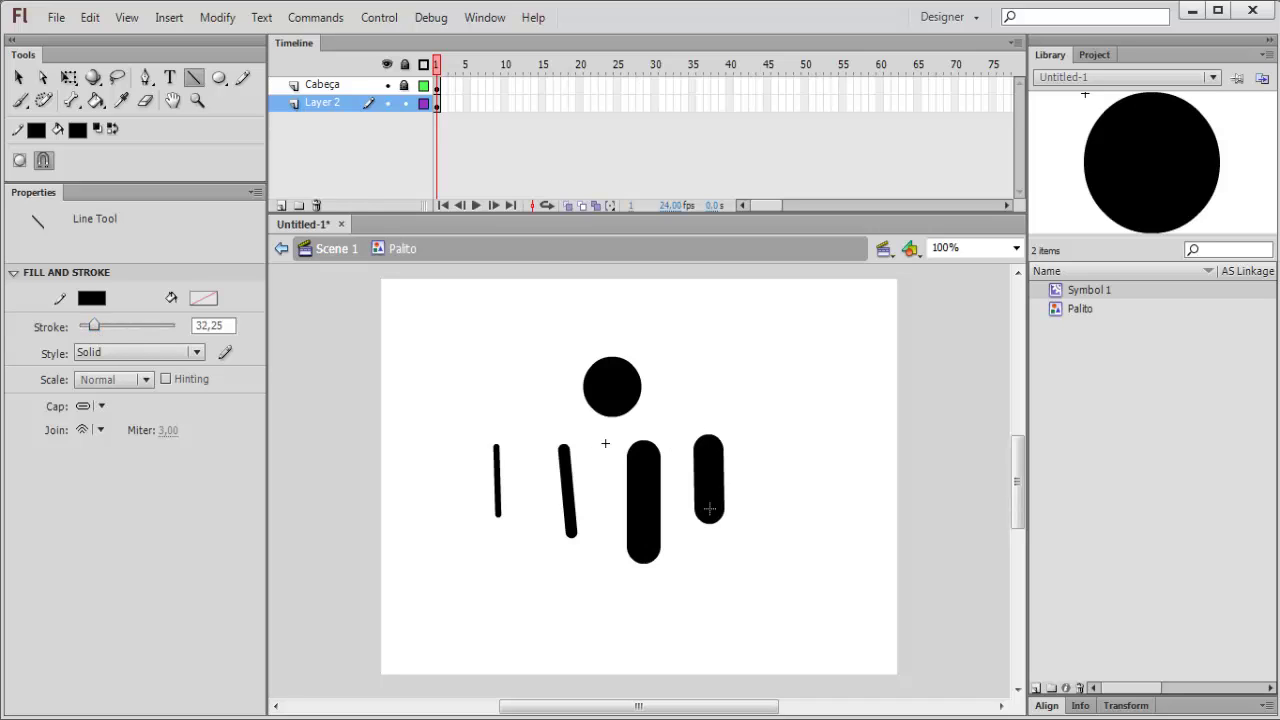
drag(93, 332, 89, 328)
drag(779, 466, 775, 551)
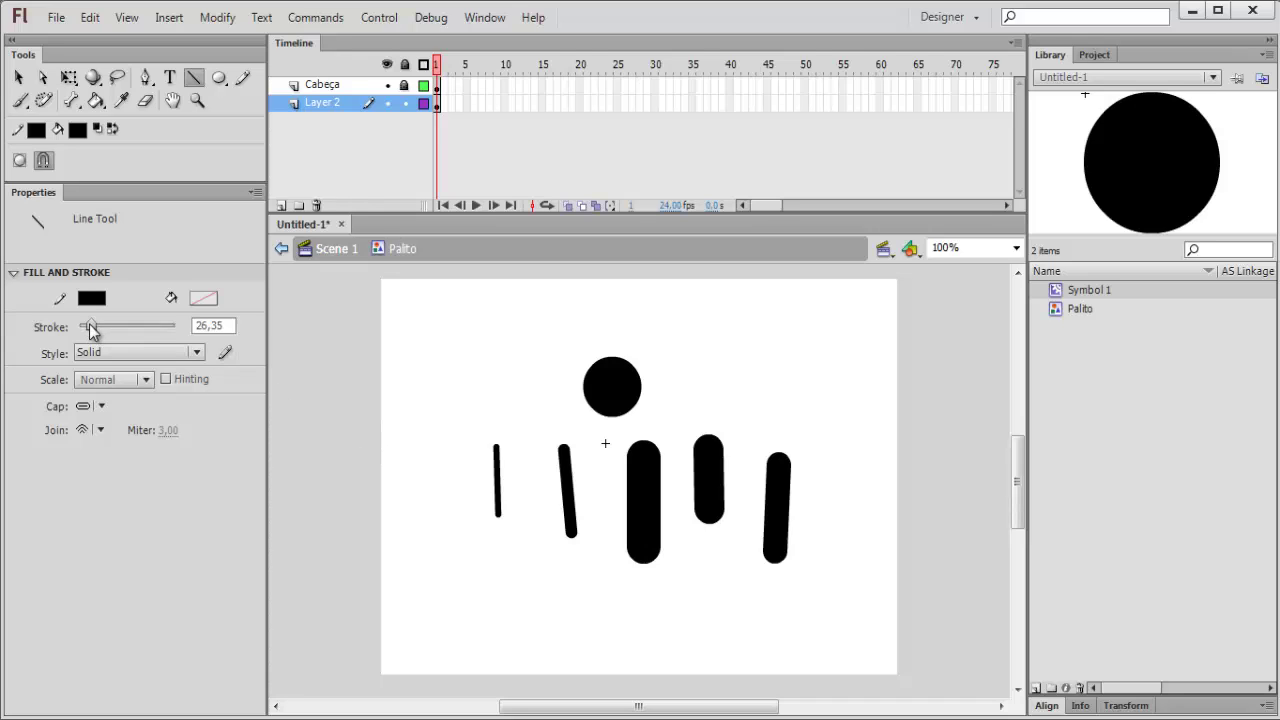
drag(90, 326, 87, 326)
drag(414, 508, 414, 510)
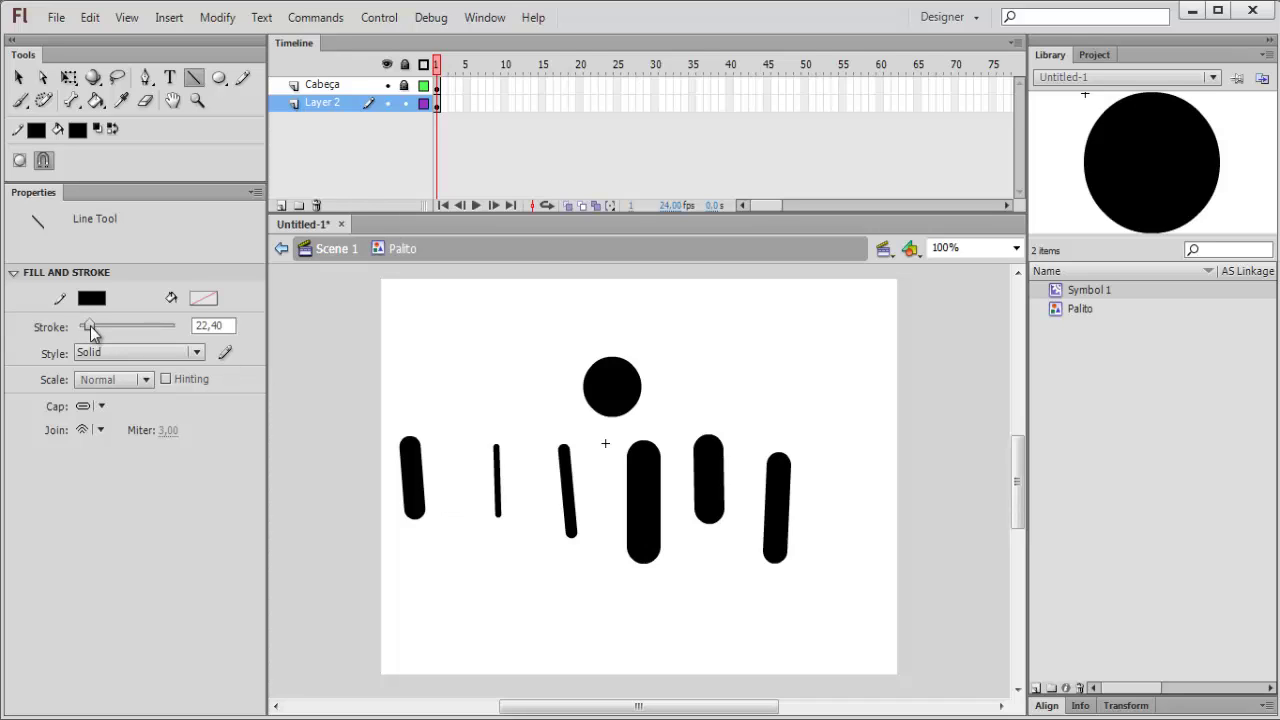
drag(90, 331, 87, 331)
drag(475, 431, 478, 446)
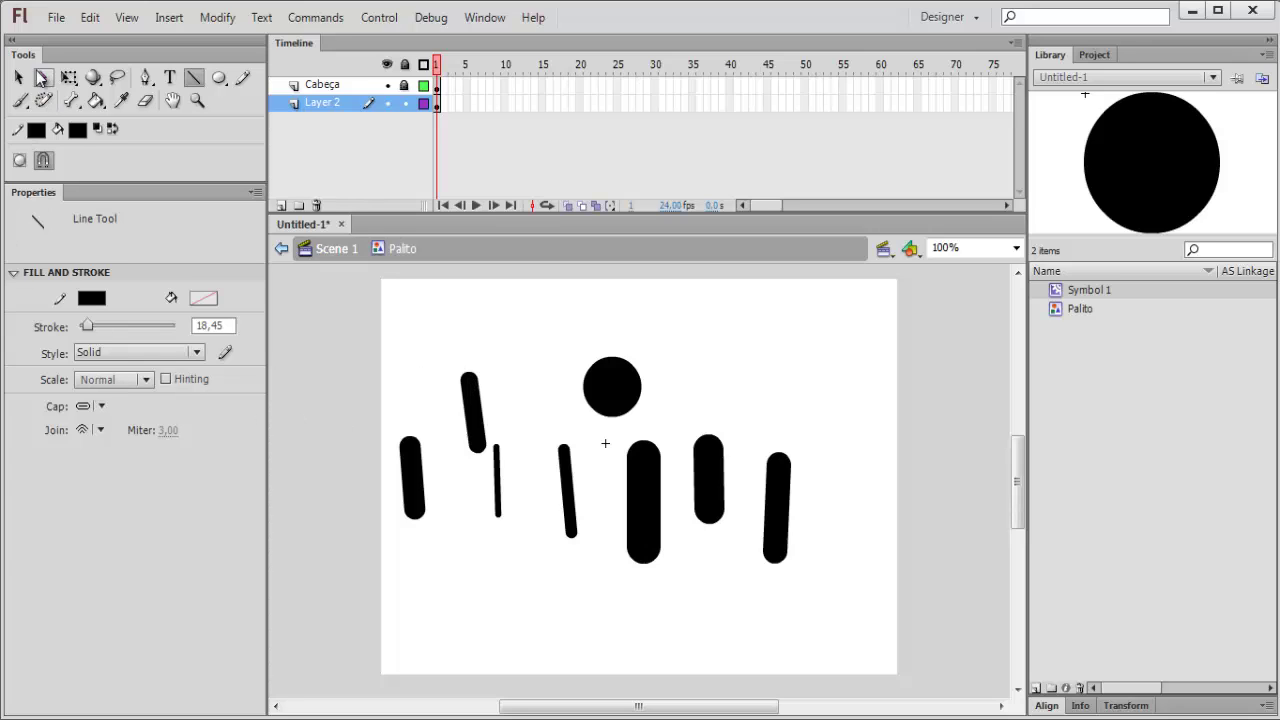
Delete all the trial lines around the head, leaving only the head on the stage
click(18, 77)
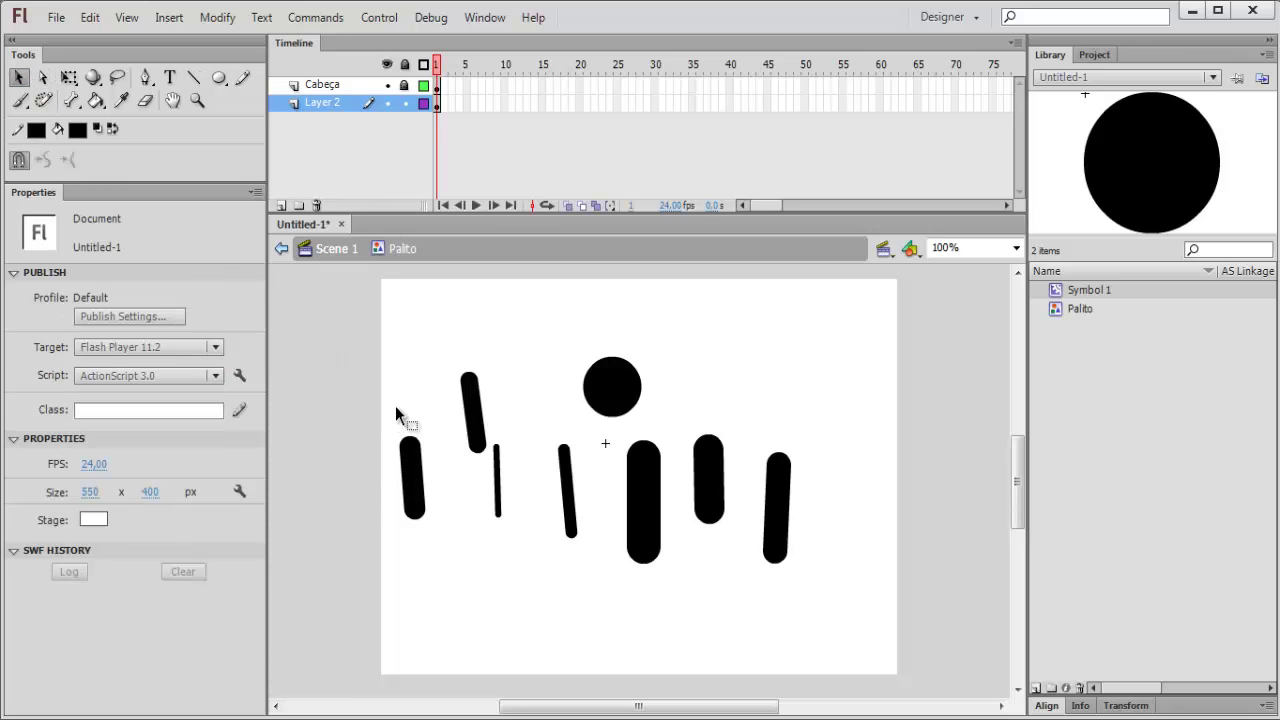
mouse_move(362, 350)
mouse_down()
mouse_move(466, 498)
mouse_move(524, 530)
mouse_up()
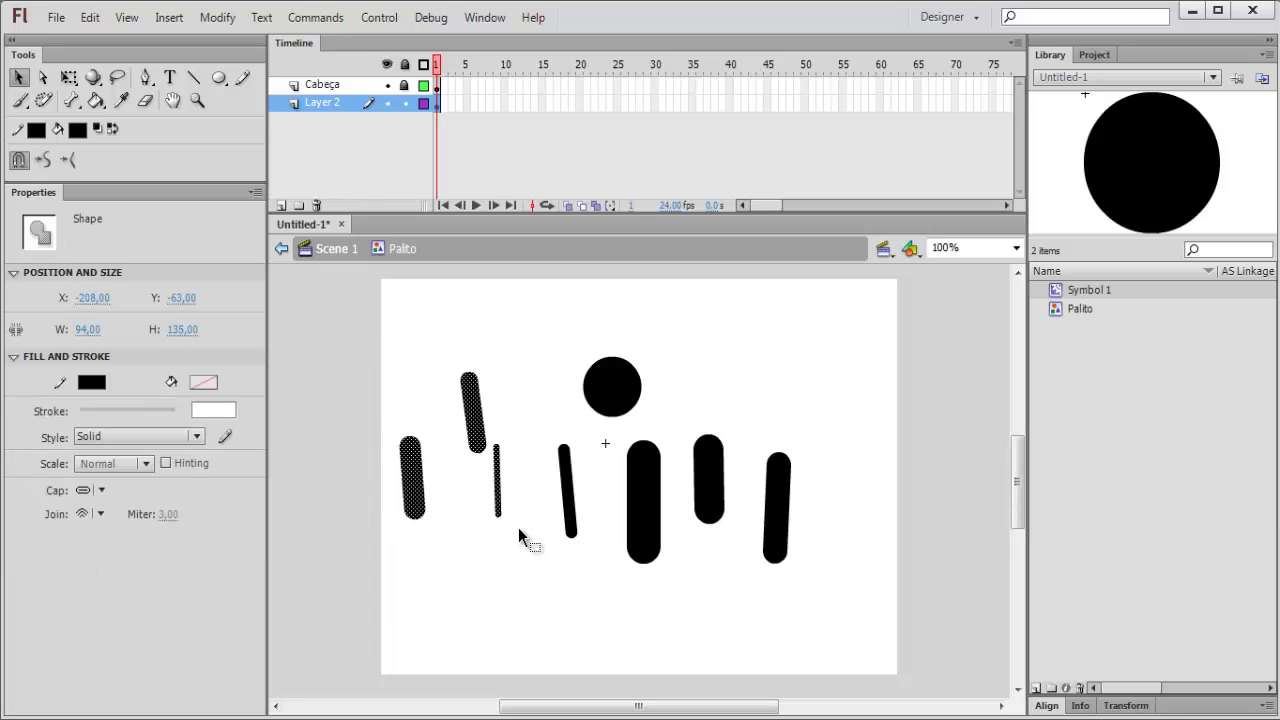
key(Delete)
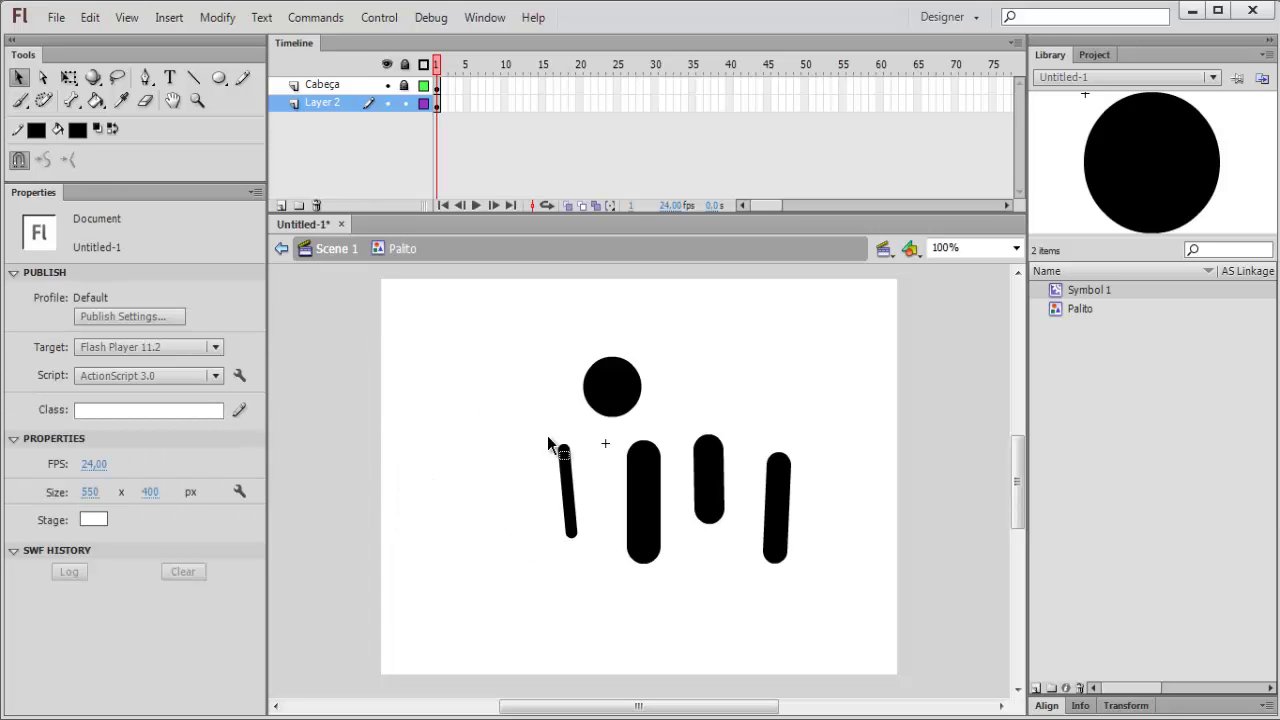
drag(612, 422, 743, 611)
key(Delete)
drag(728, 491, 841, 578)
key(Delete)
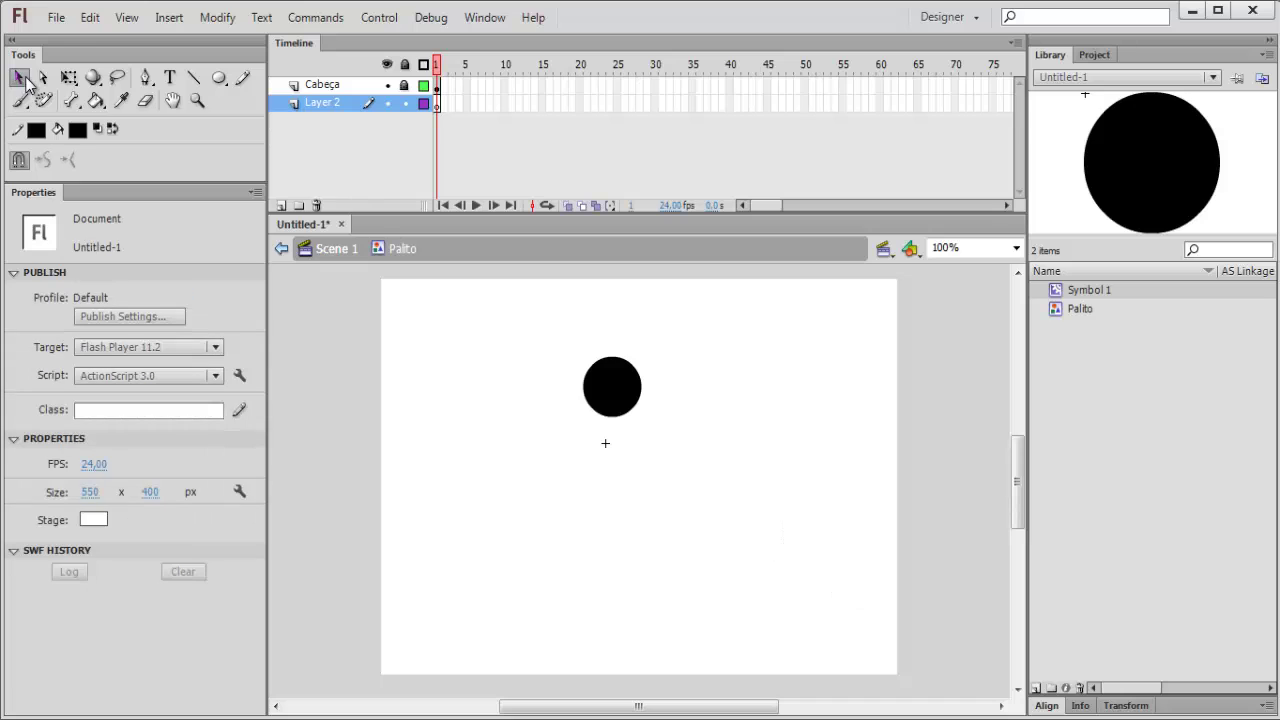
Draw a vertical body line about 82 px long from the head's base, and move it down to leave a gap
click(192, 78)
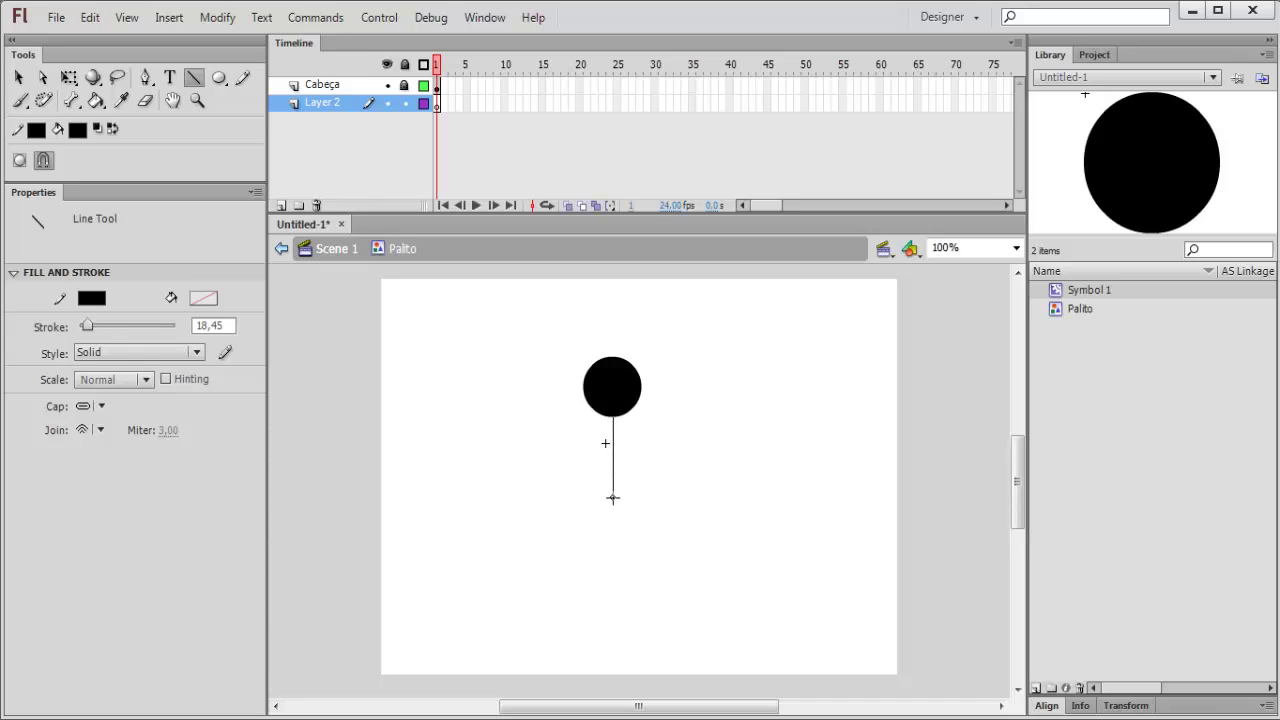
drag(613, 497, 613, 497)
key(v)
click(622, 483)
drag(614, 468, 620, 503)
click(620, 394)
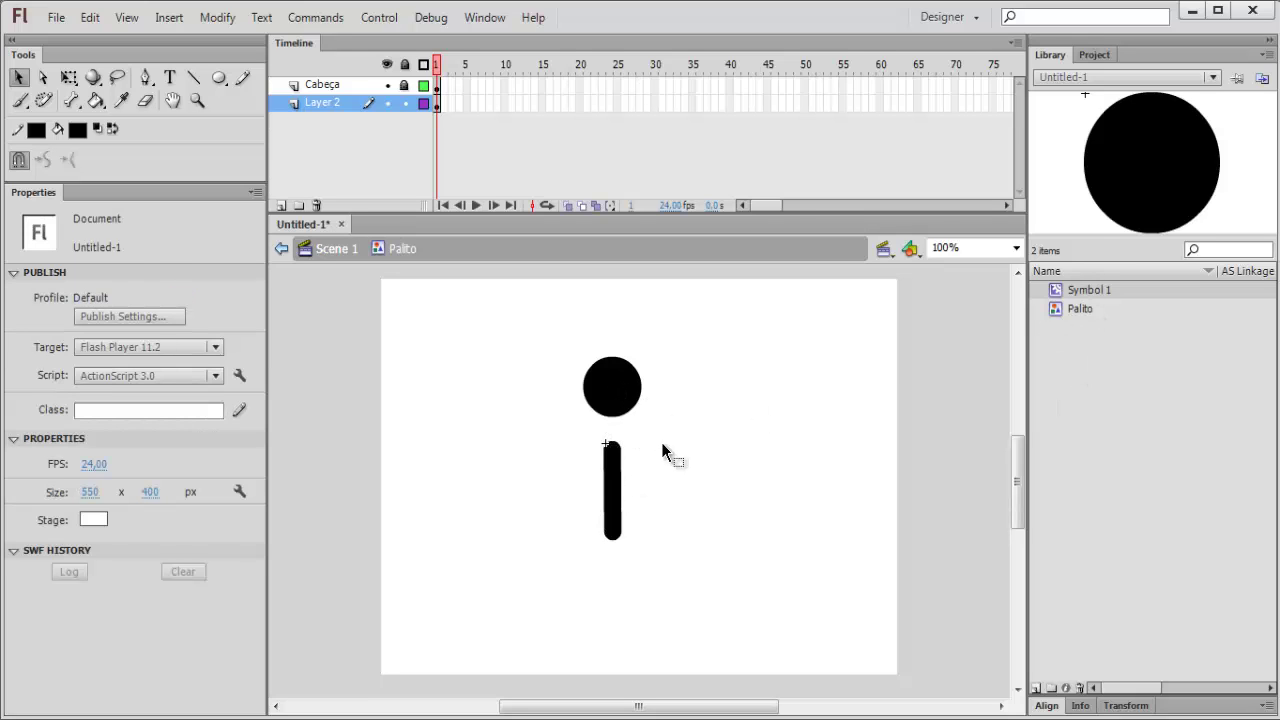
Try curving the body line, undo the curve, and move the straight line back up against the head at about X 7.5, Y -26
mouse_move(617, 492)
mouse_down()
mouse_move(632, 492)
mouse_move(606, 500)
mouse_up()
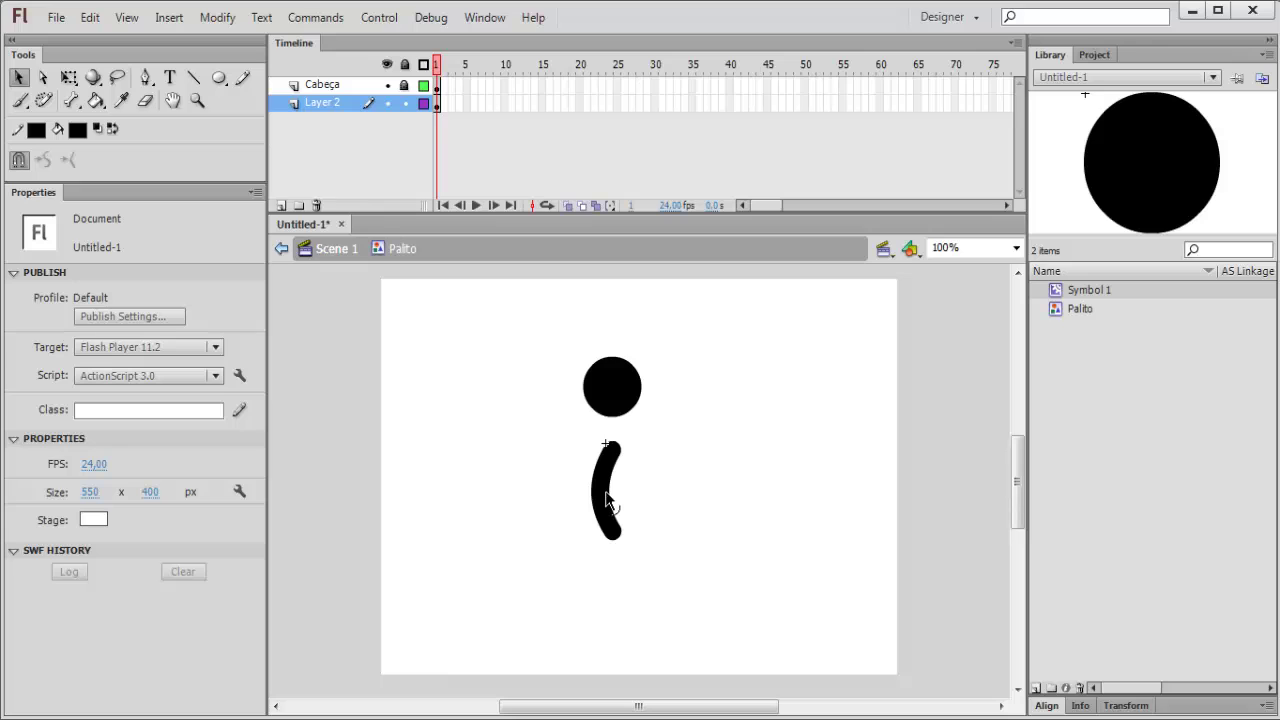
key(ctrl+z)
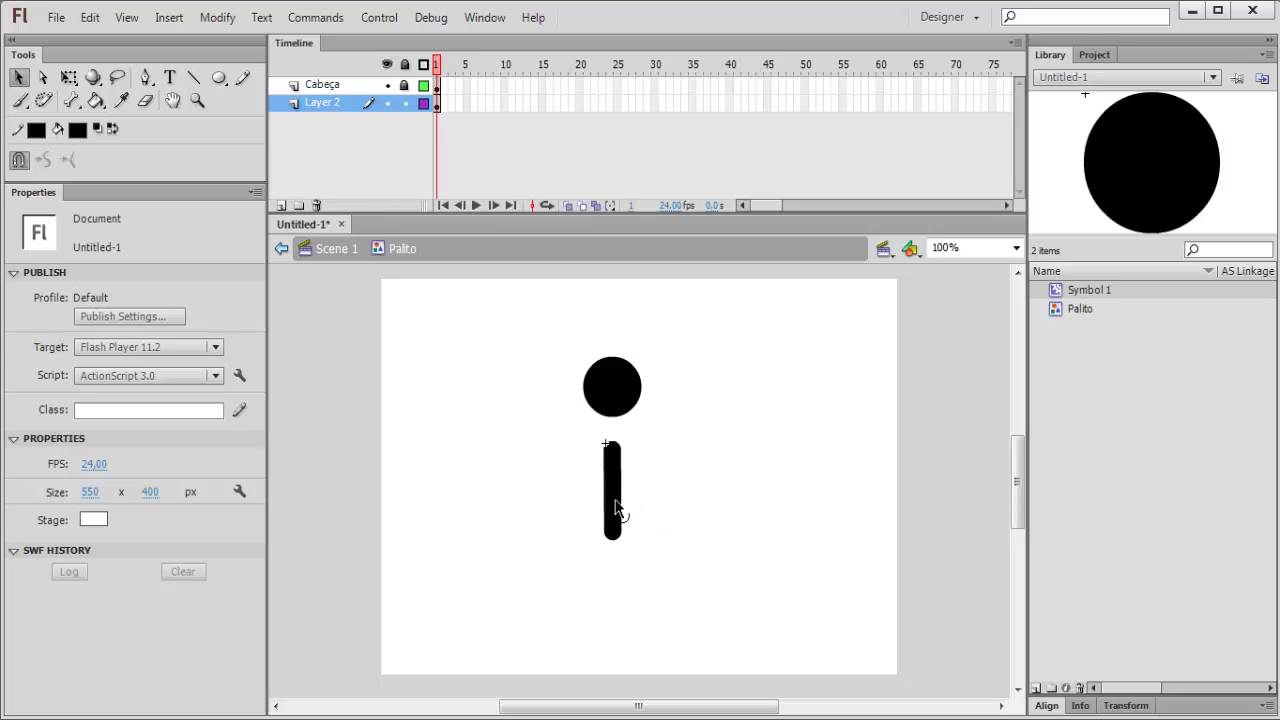
click(616, 507)
drag(616, 505, 622, 483)
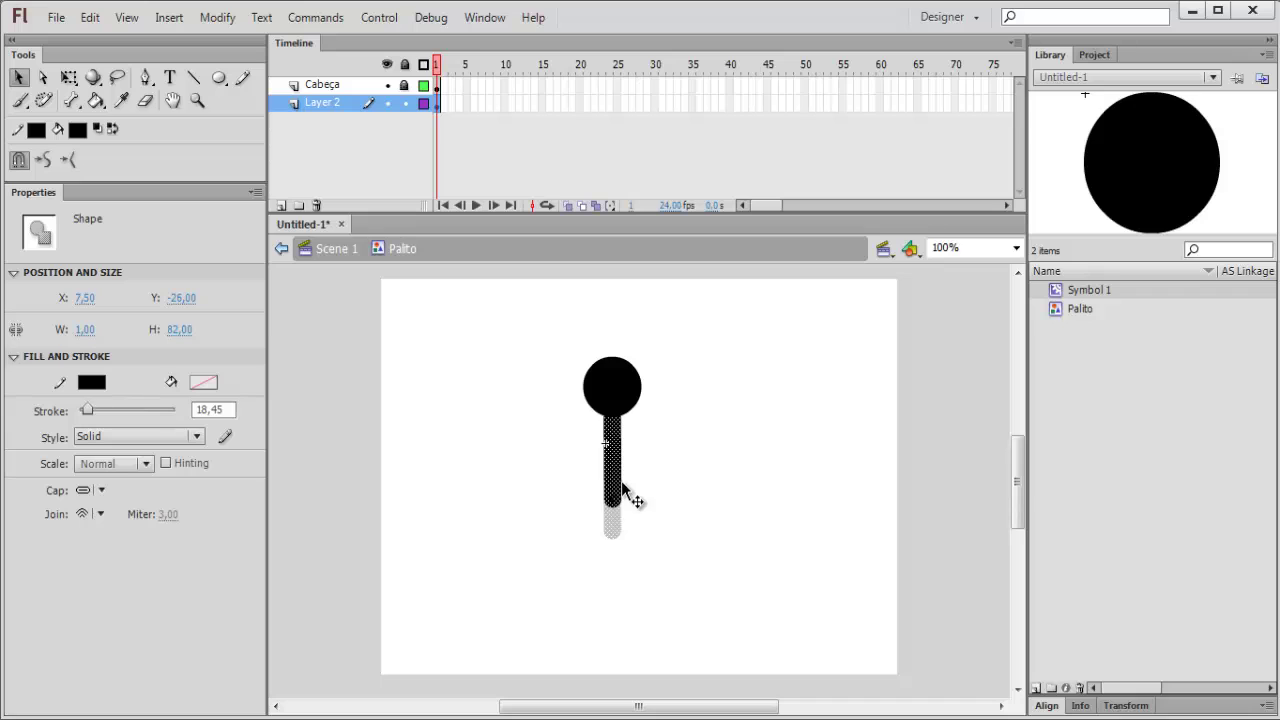
Lock the body's layer and add a new layer beneath it at the end of the stack
click(409, 123)
click(349, 153)
click(282, 205)
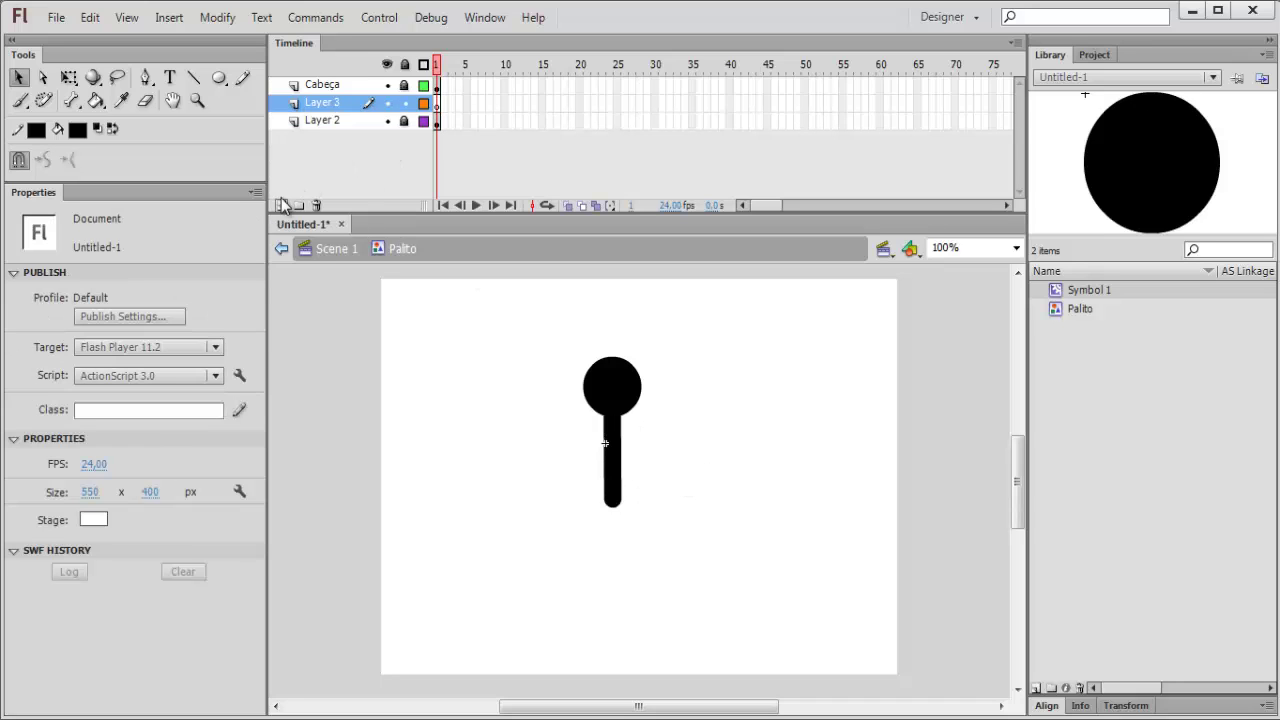
drag(325, 105, 326, 150)
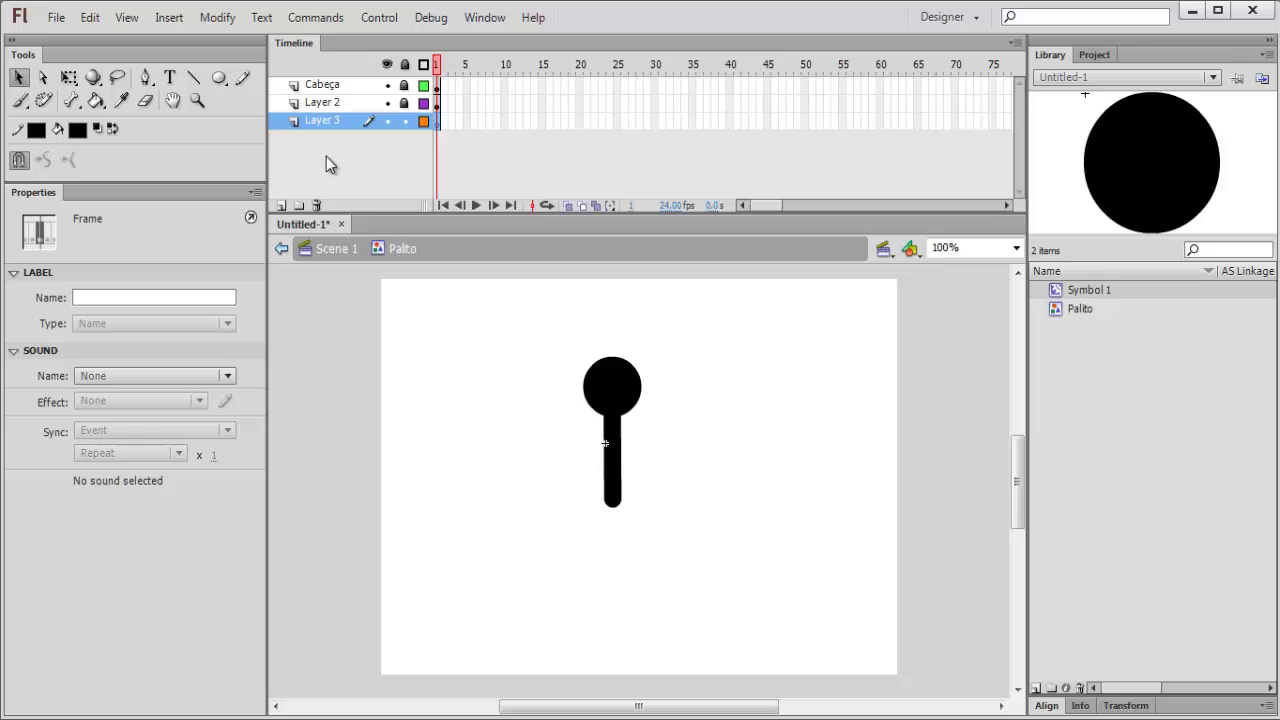
Draw a diagonal arm line from the neck down to the left and shorten it to about 68.5 by 51 px
click(196, 79)
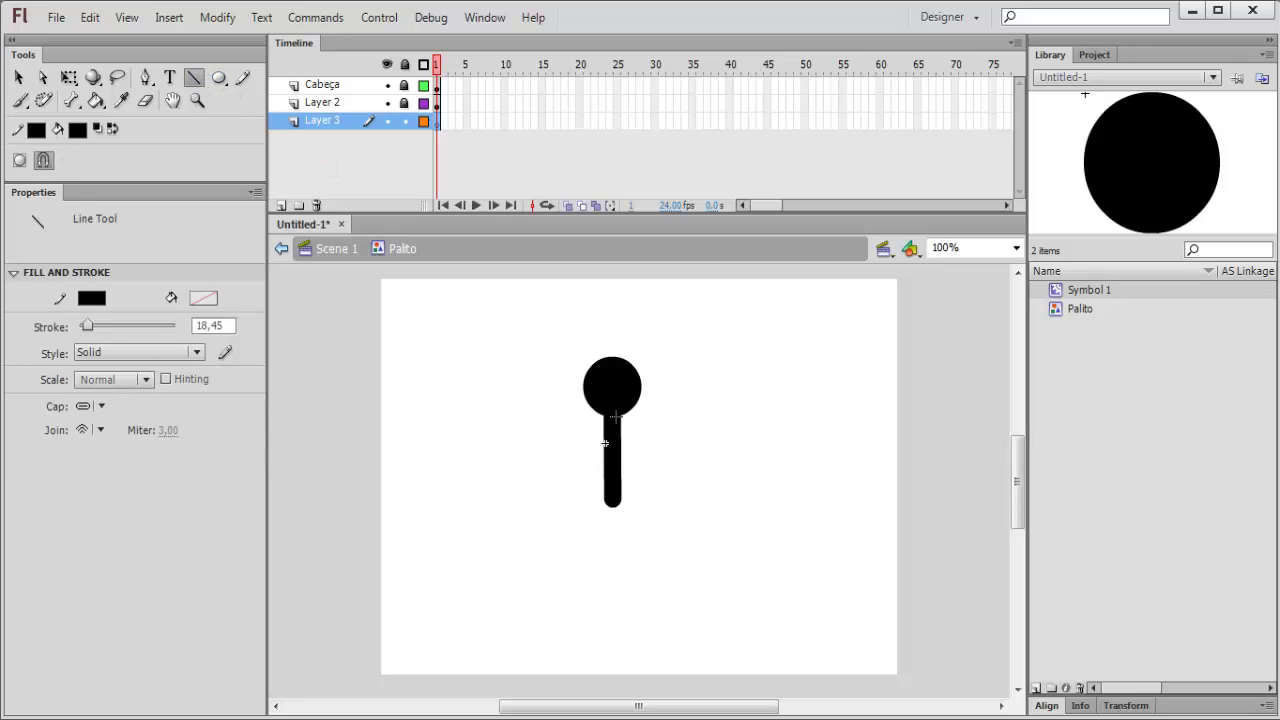
mouse_move(616, 416)
mouse_down()
mouse_move(574, 426)
mouse_move(530, 476)
mouse_up()
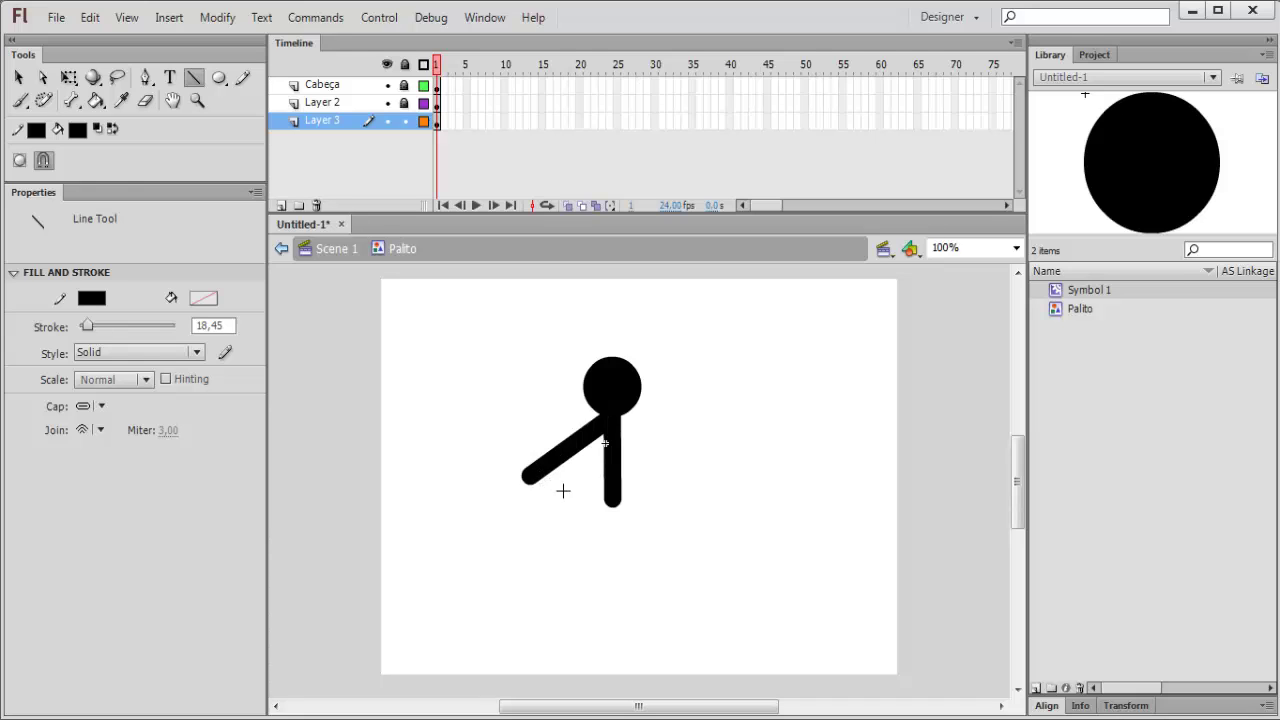
click(18, 77)
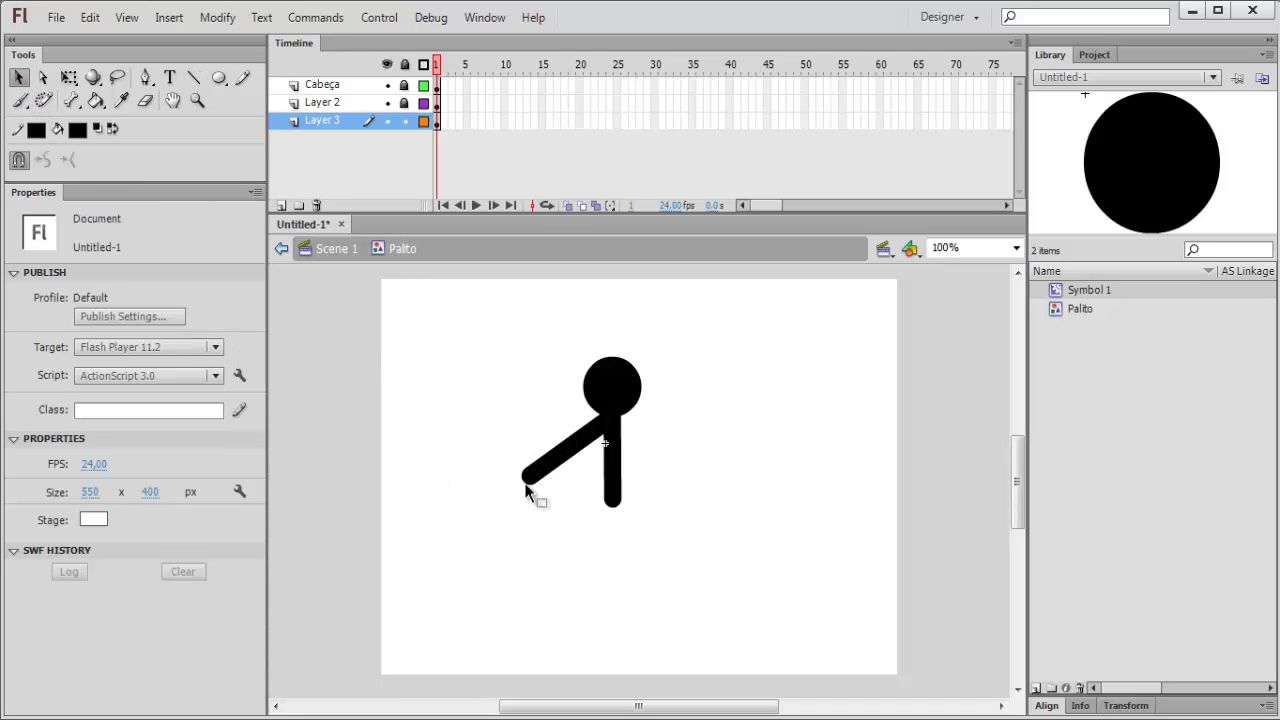
drag(526, 487, 552, 473)
Duplicate the arm's layer and move the copied arm's transformation point to its shoulder end with the Free Transform tool
right_click(325, 125)
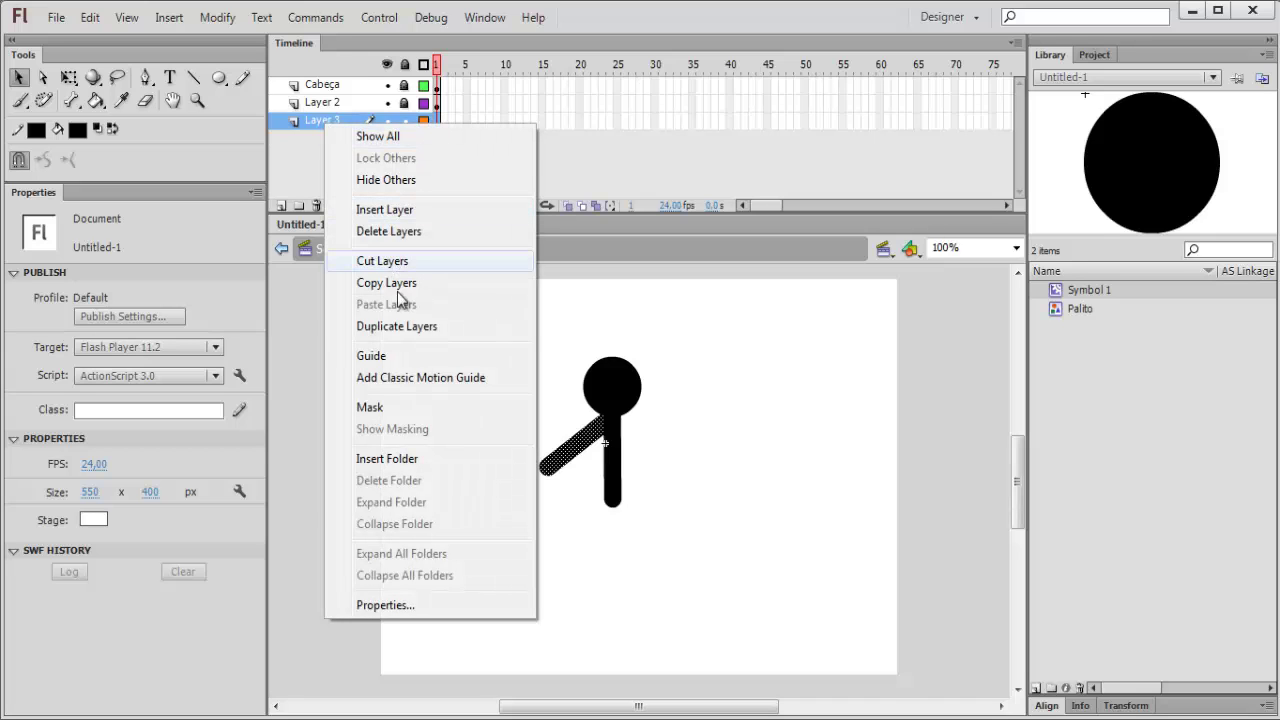
click(398, 327)
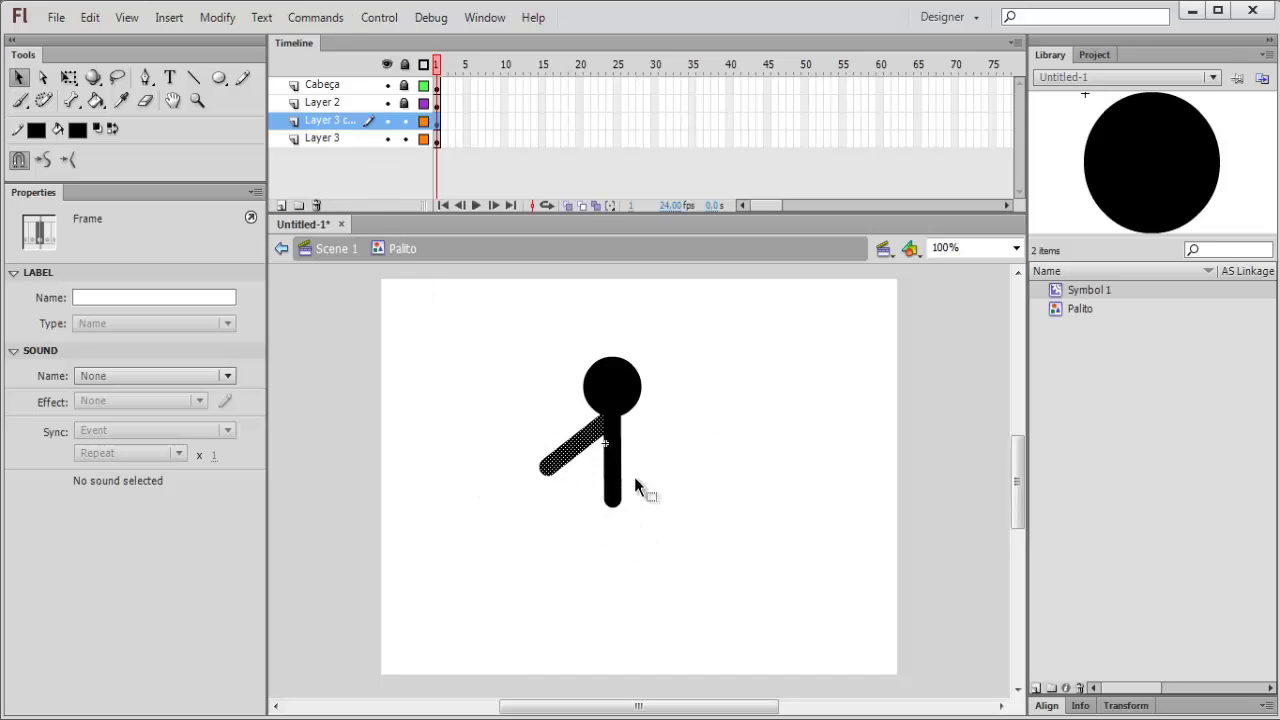
click(68, 80)
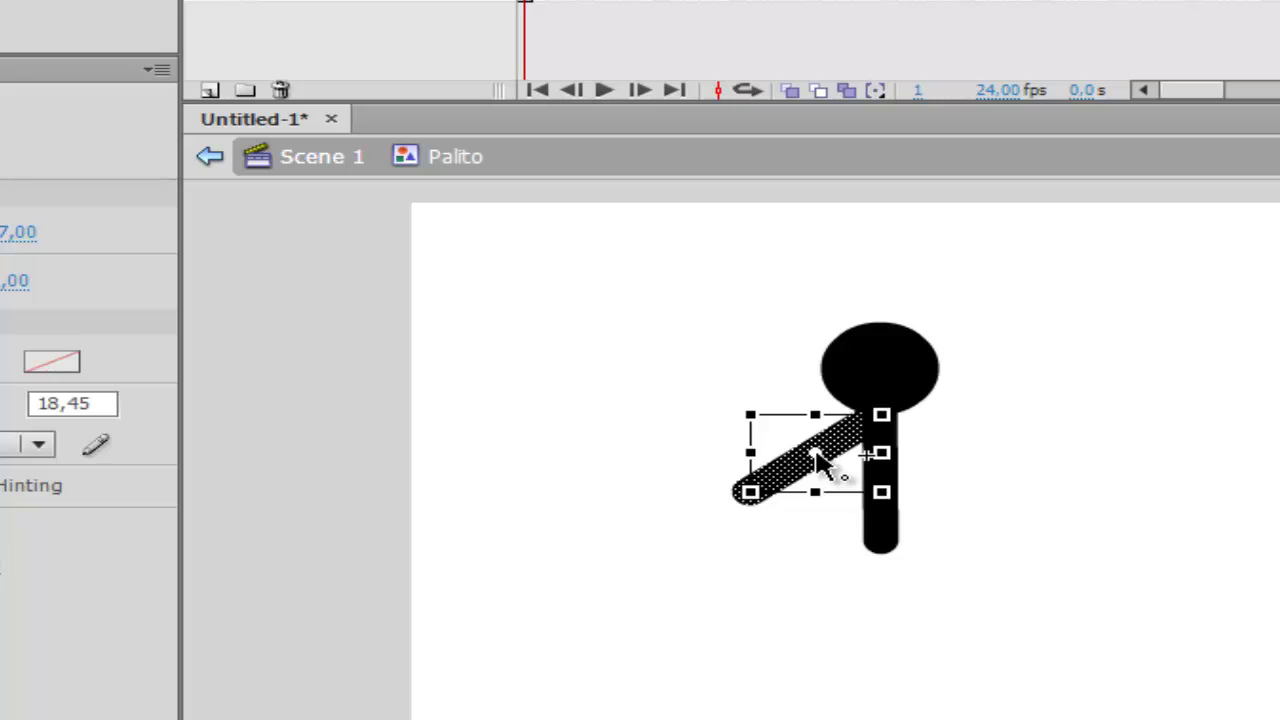
drag(816, 455, 881, 416)
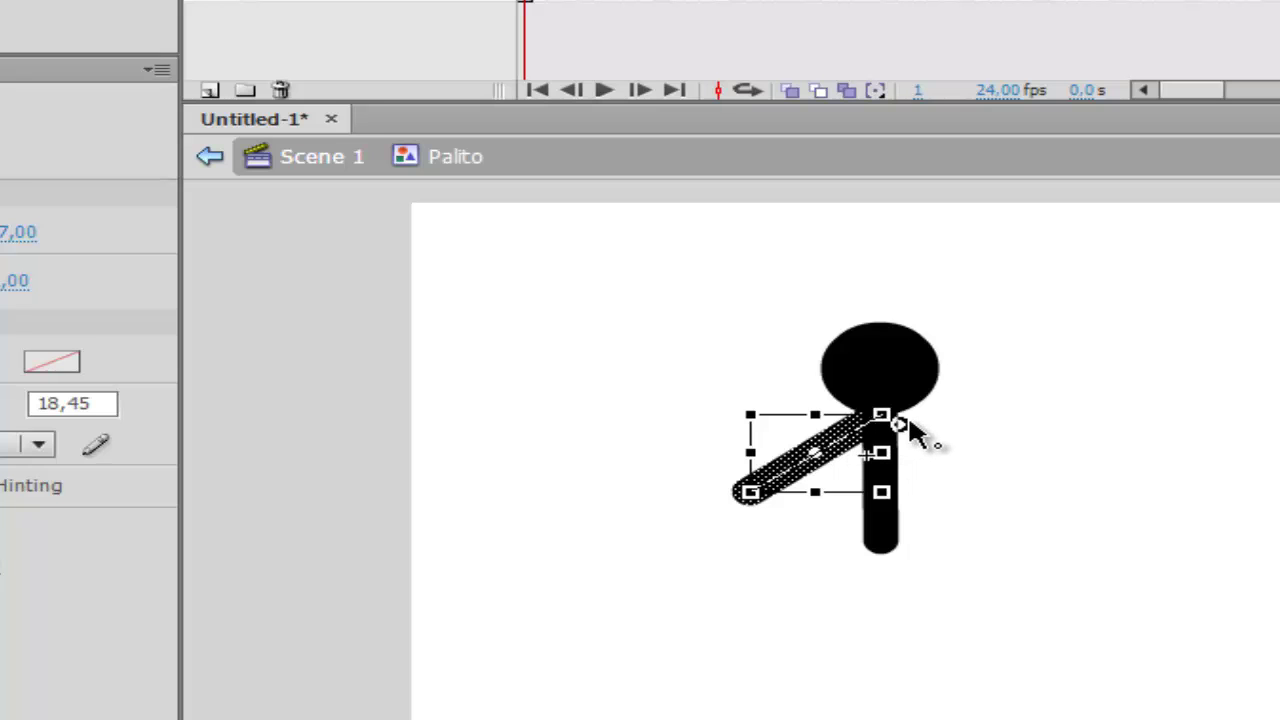
drag(884, 418, 881, 415)
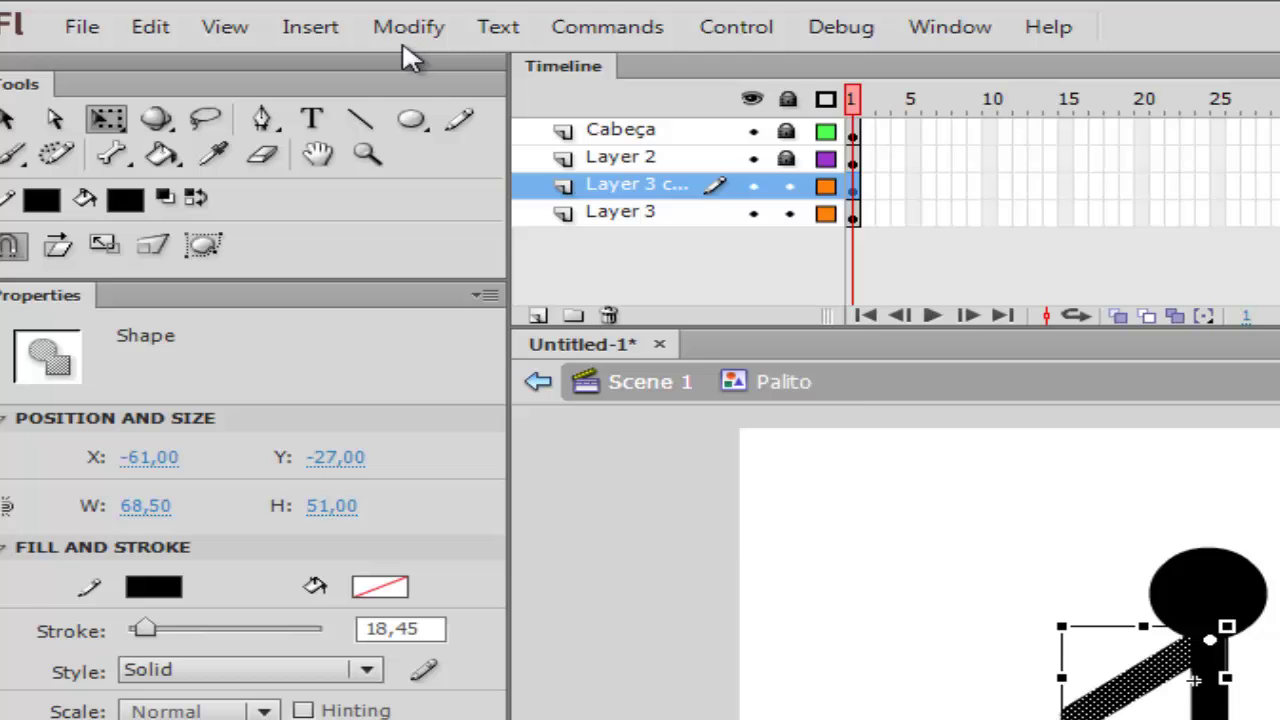
Flip the copied arm horizontally to the opposite side of the body and nudge its hand end slightly
click(331, 0)
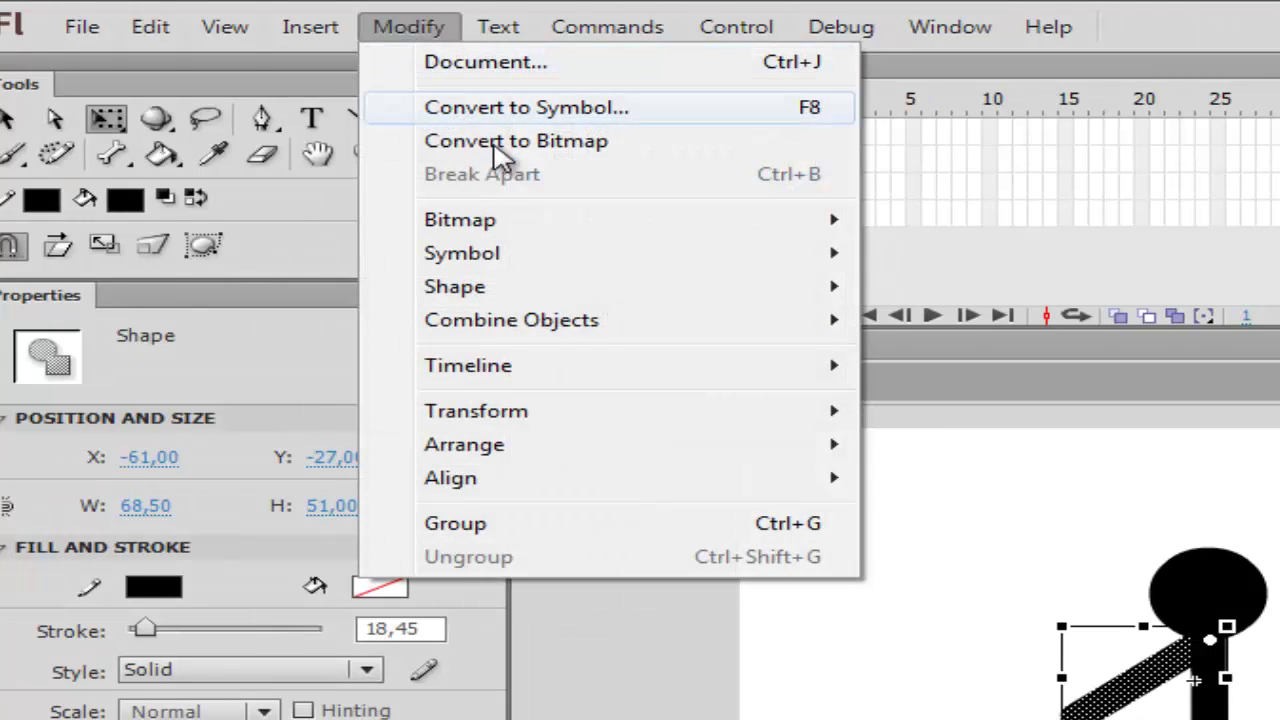
mouse_move(500, 423)
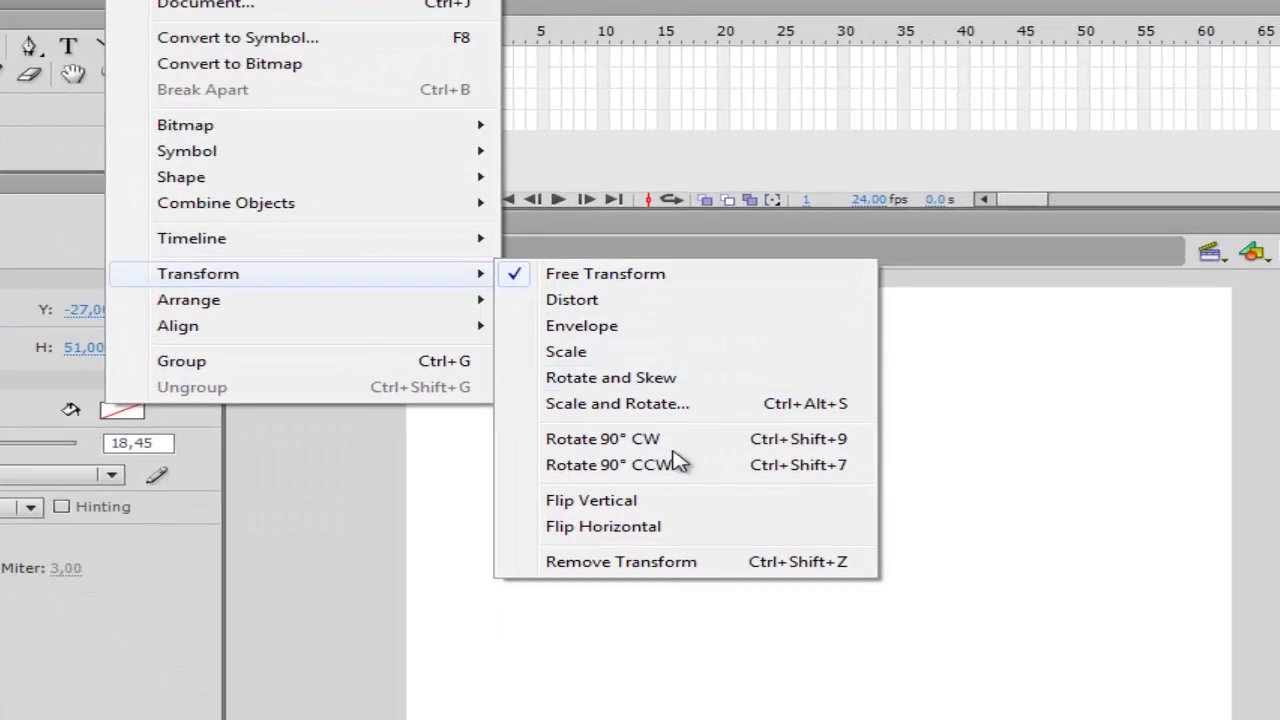
click(681, 529)
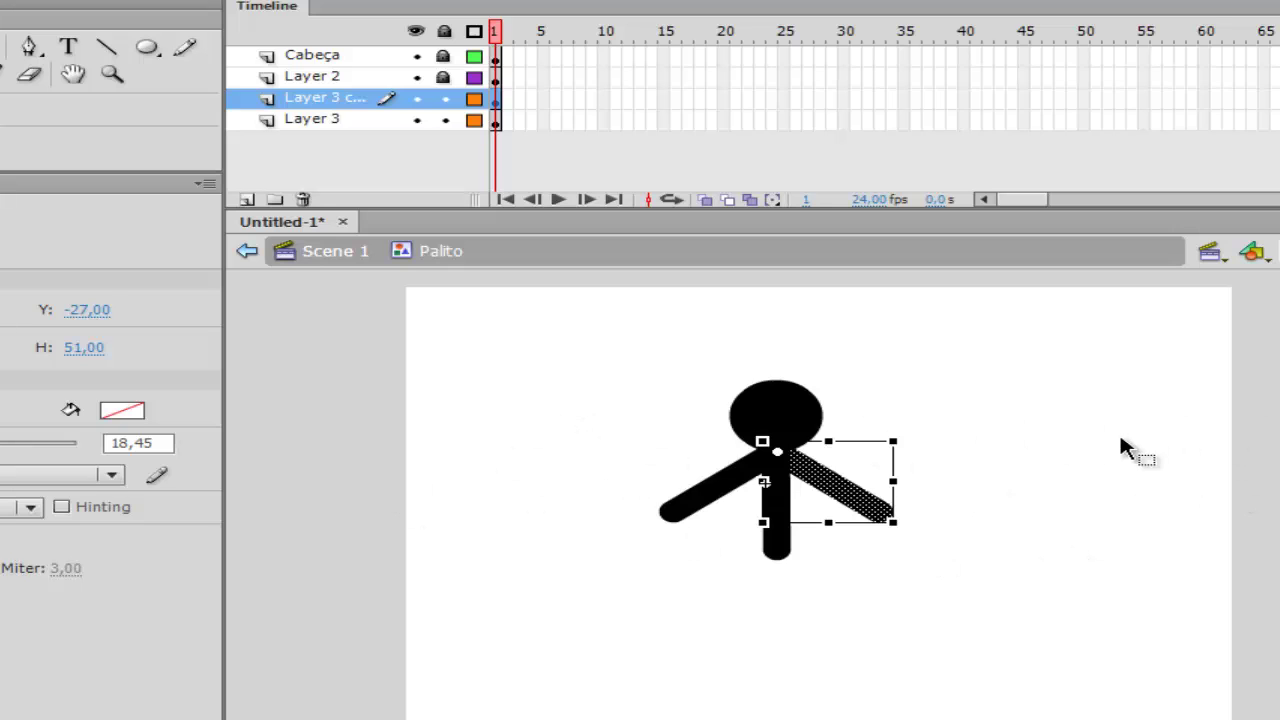
click(1015, 488)
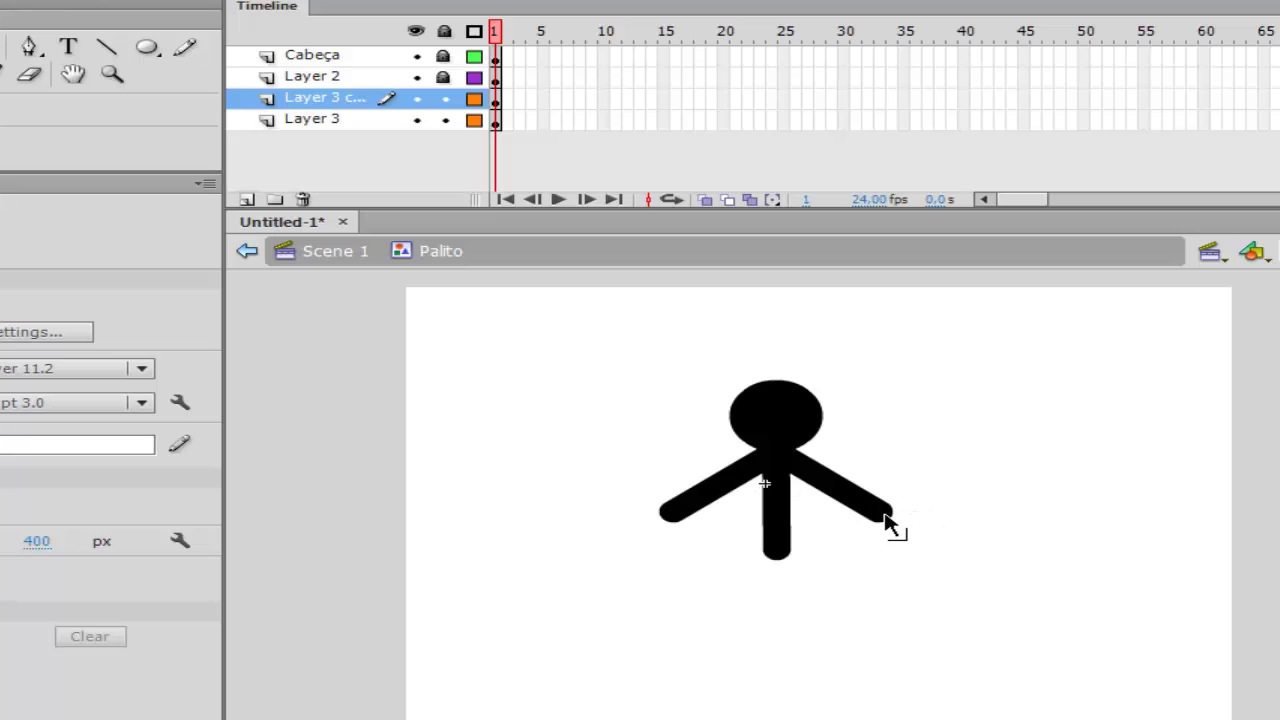
mouse_move(882, 516)
mouse_down()
mouse_move(869, 508)
mouse_move(881, 514)
mouse_up()
Lock both arm layers and add a new layer beneath them at the end of the layer stack
click(444, 120)
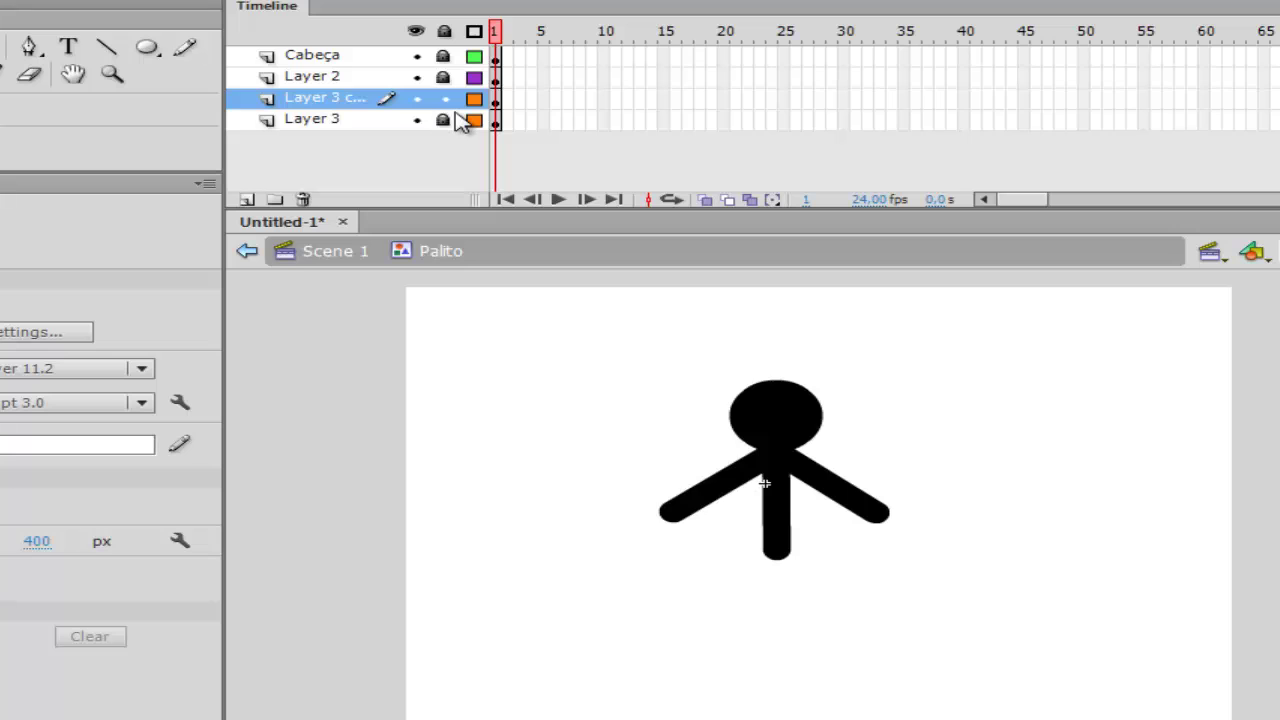
click(444, 99)
click(293, 127)
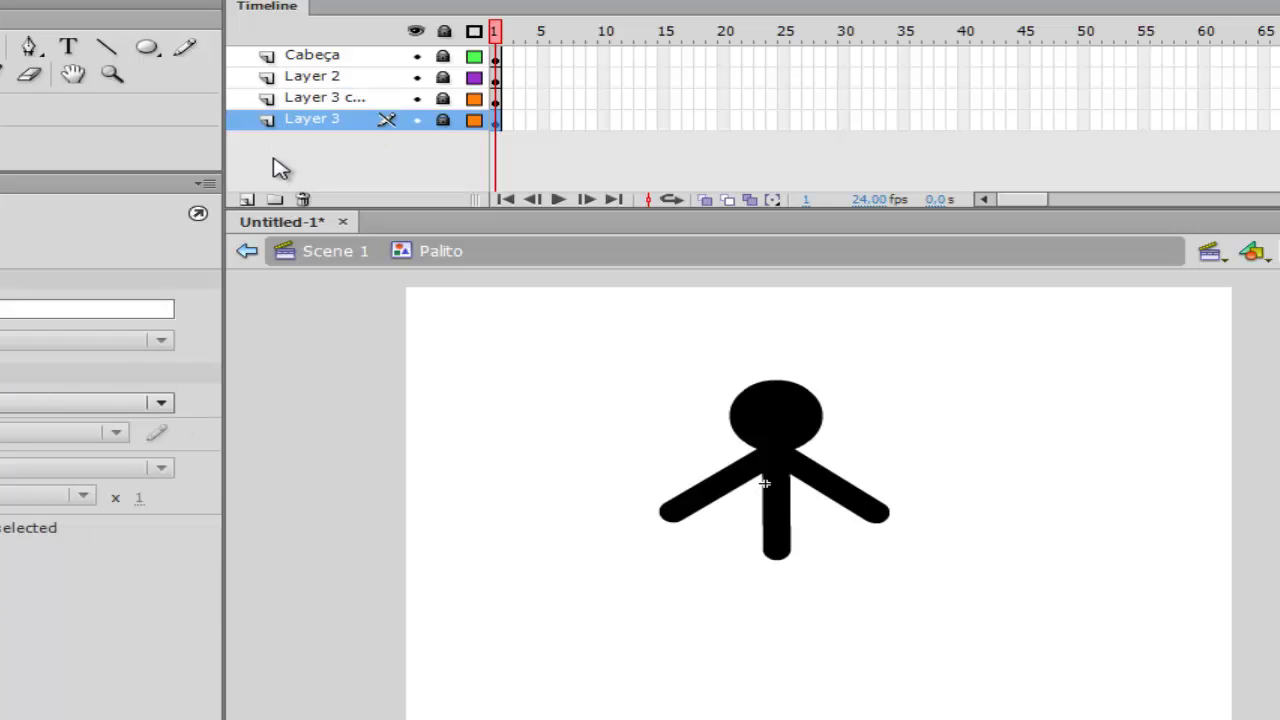
click(247, 201)
drag(266, 123, 286, 150)
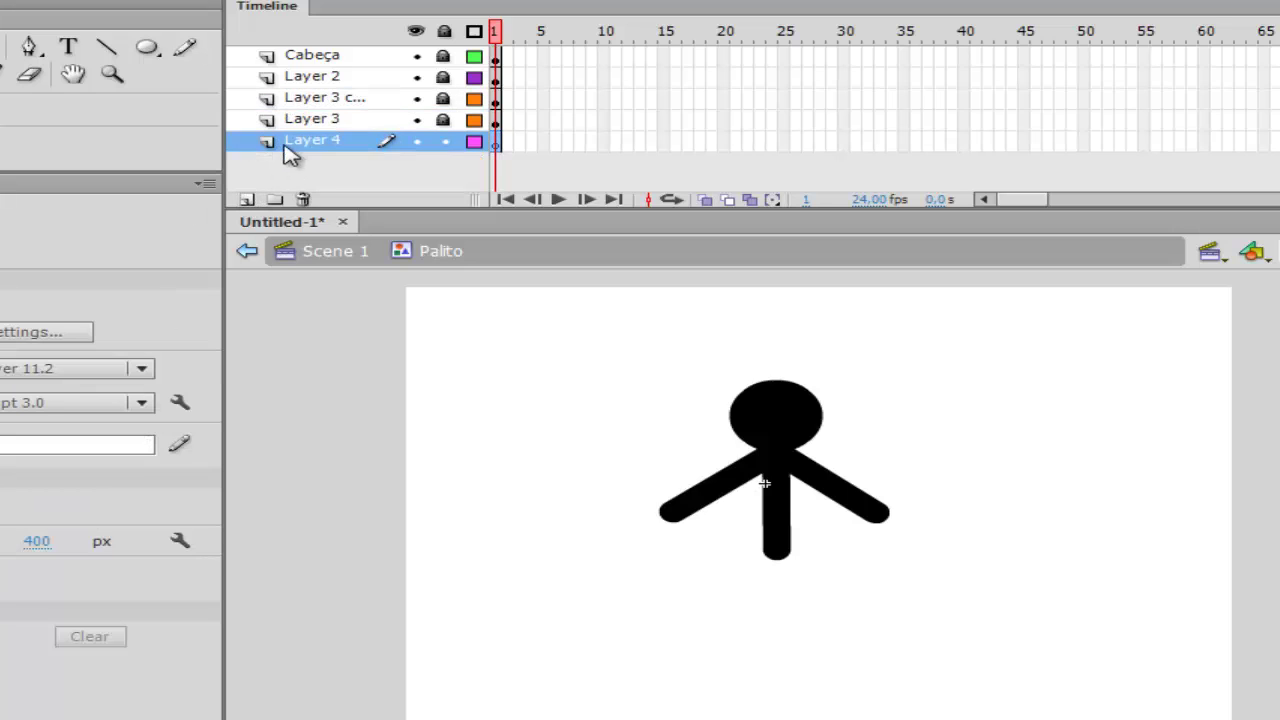
click(352, 174)
Draw a diagonal leg line about 106 px high from the base of the body down to the left
click(106, 46)
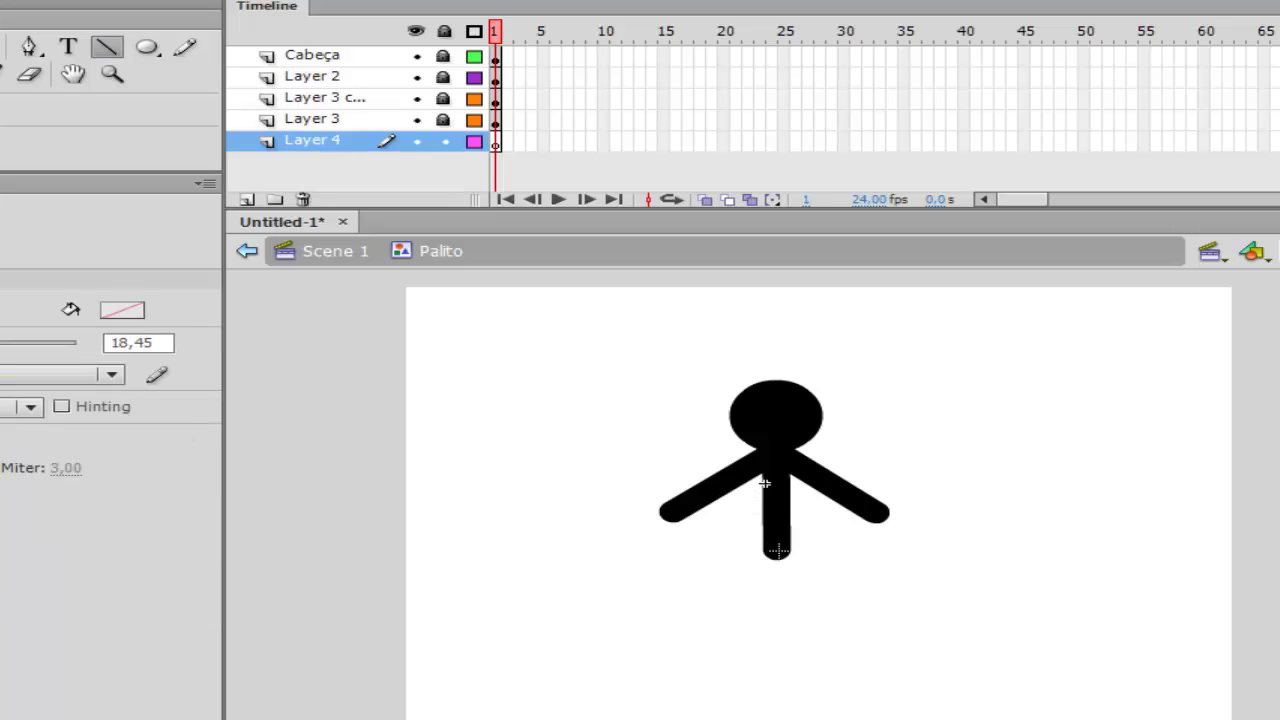
drag(776, 549, 704, 675)
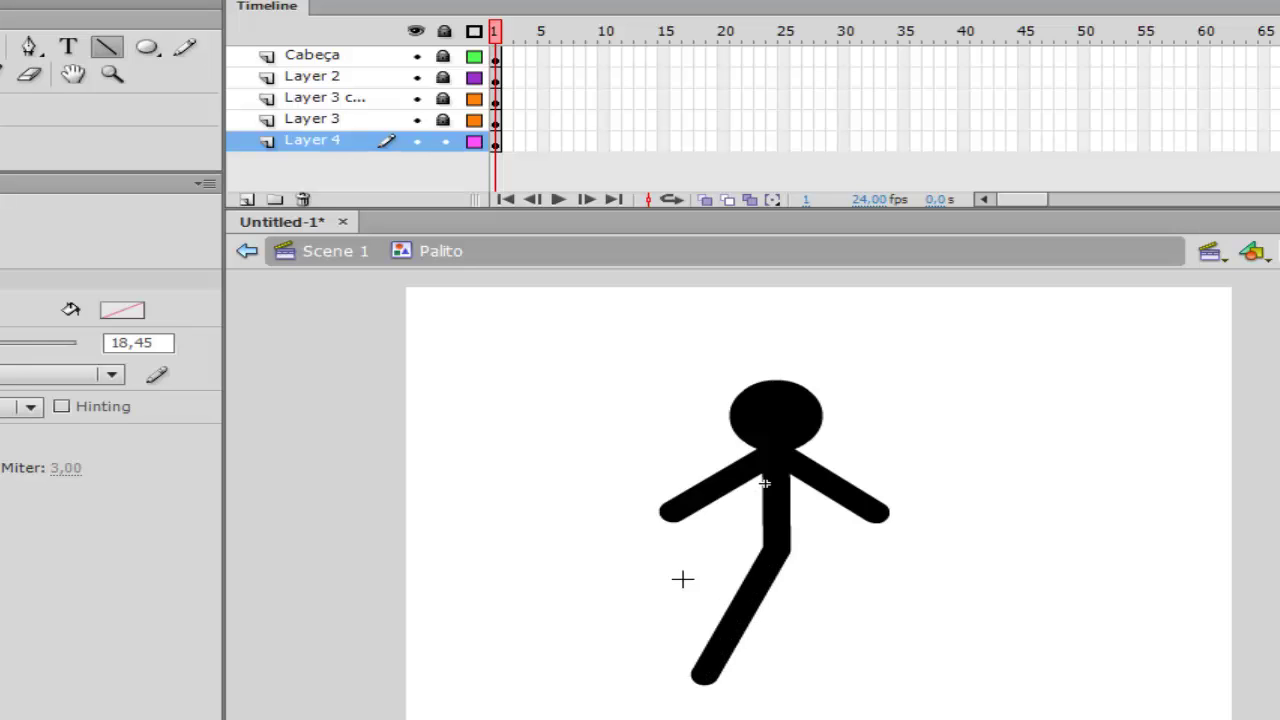
key(v)
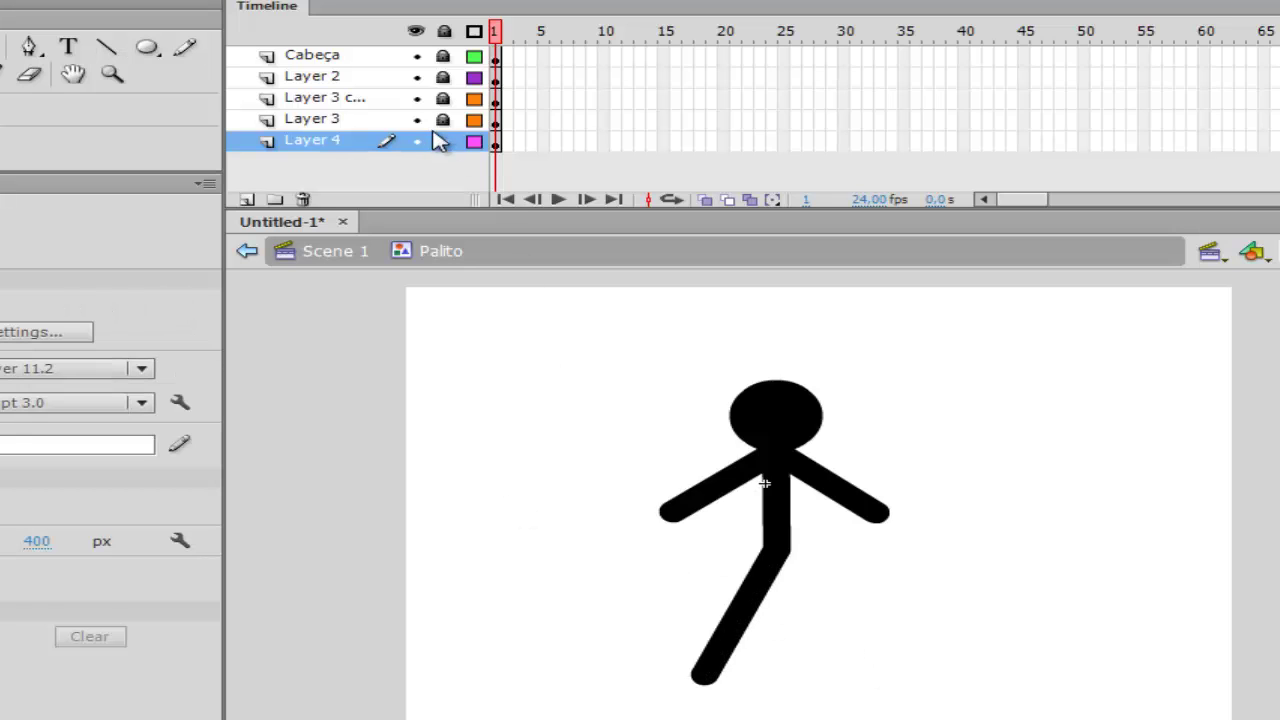
Duplicate the leg's layer and move the copied leg's transformation point to its hip end
right_click(293, 145)
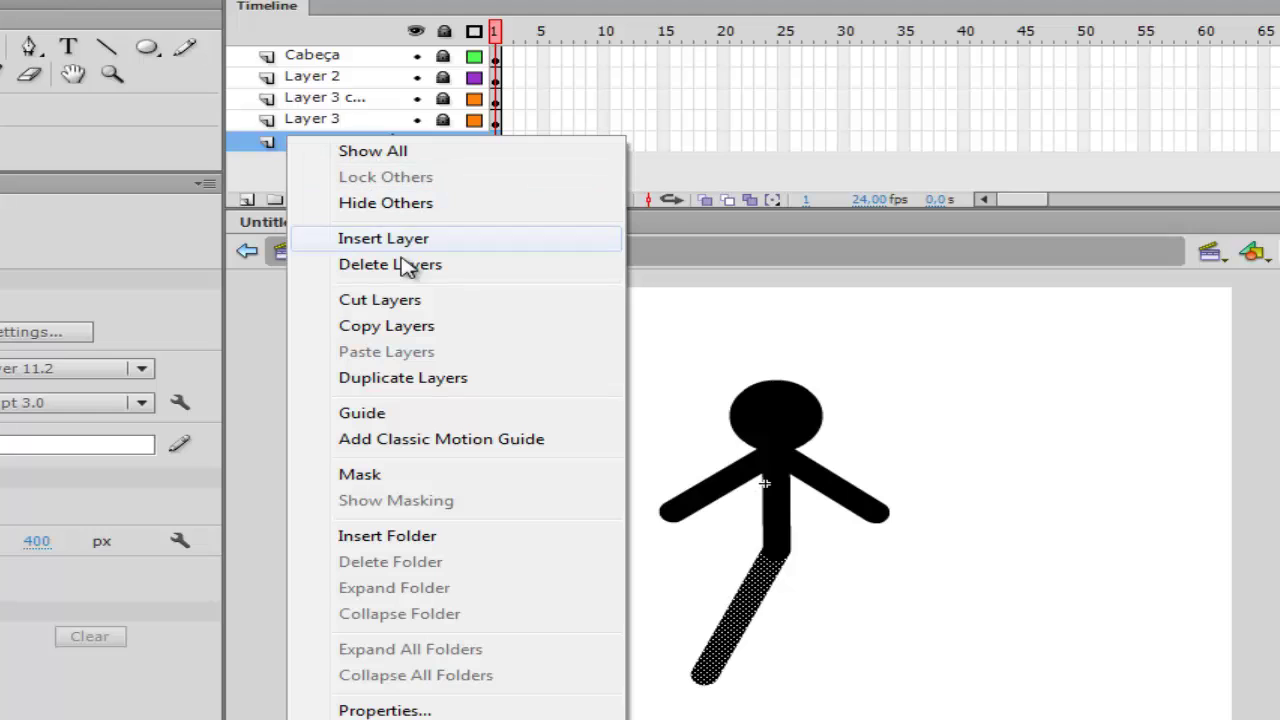
click(405, 378)
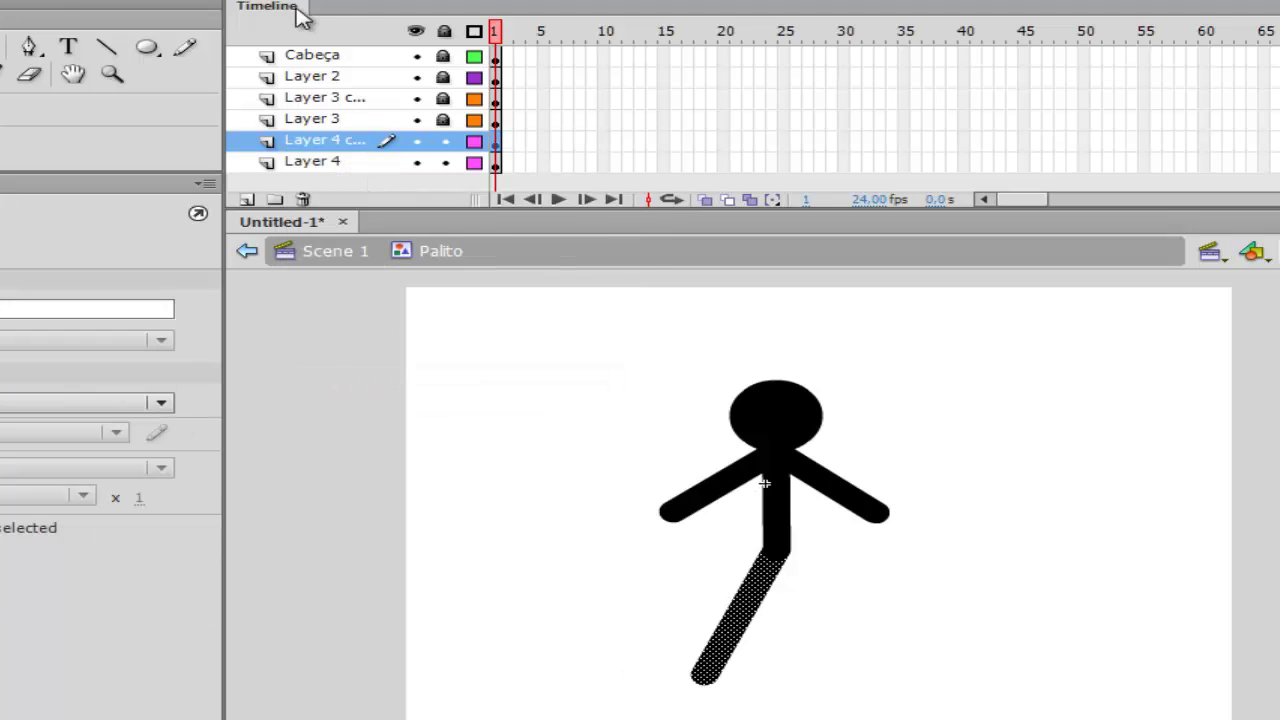
click(722, 635)
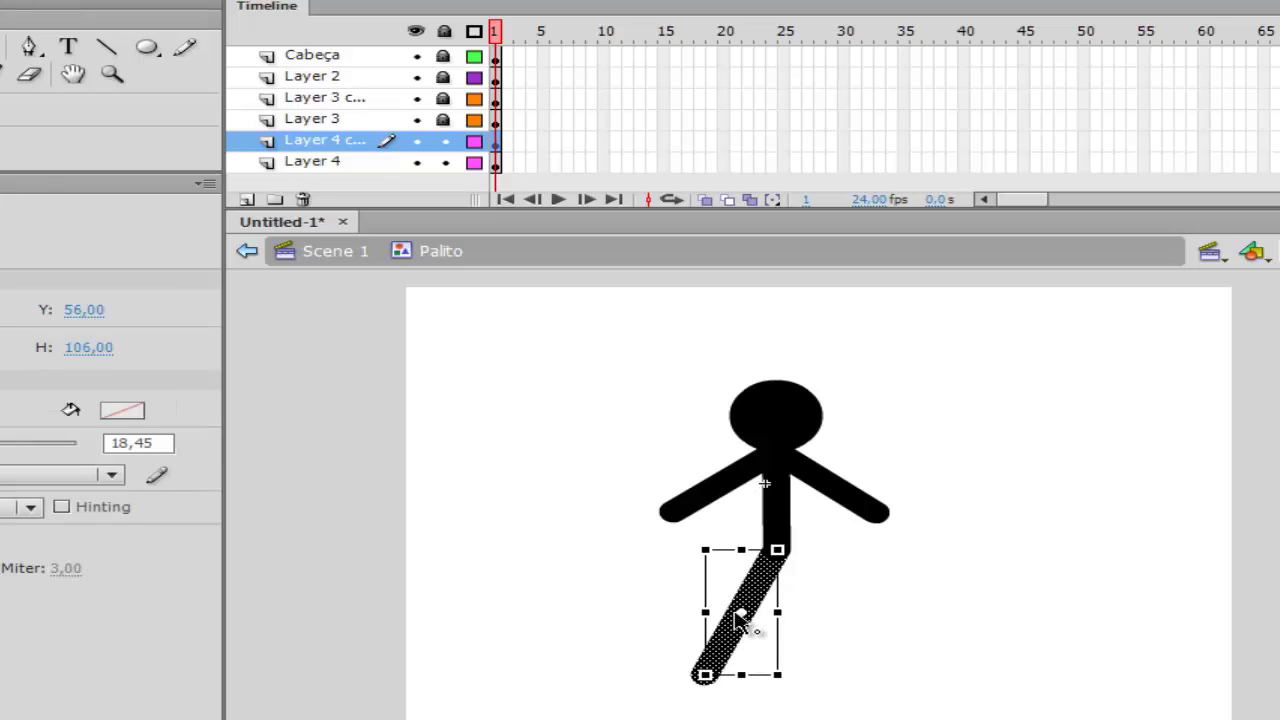
drag(741, 612, 778, 550)
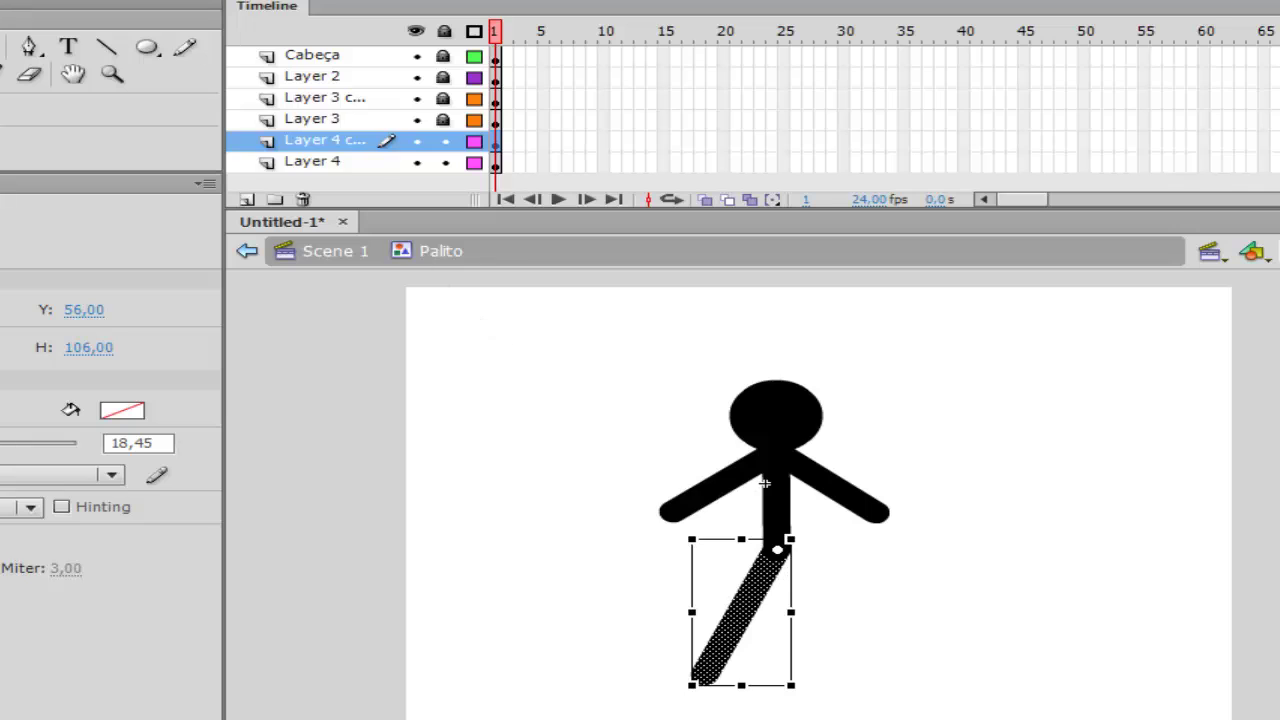
Flip the copied leg horizontally to form the opposite leg, then lock the leg layers
click(135, 2)
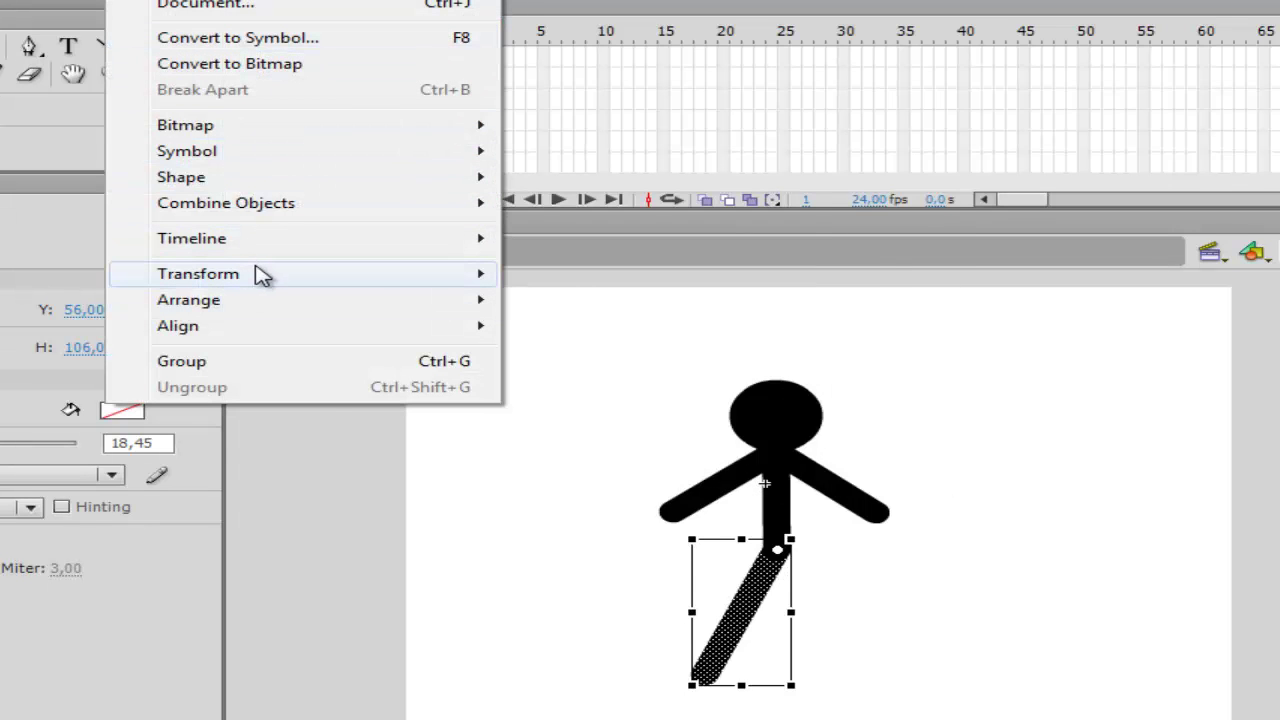
mouse_move(259, 276)
click(634, 537)
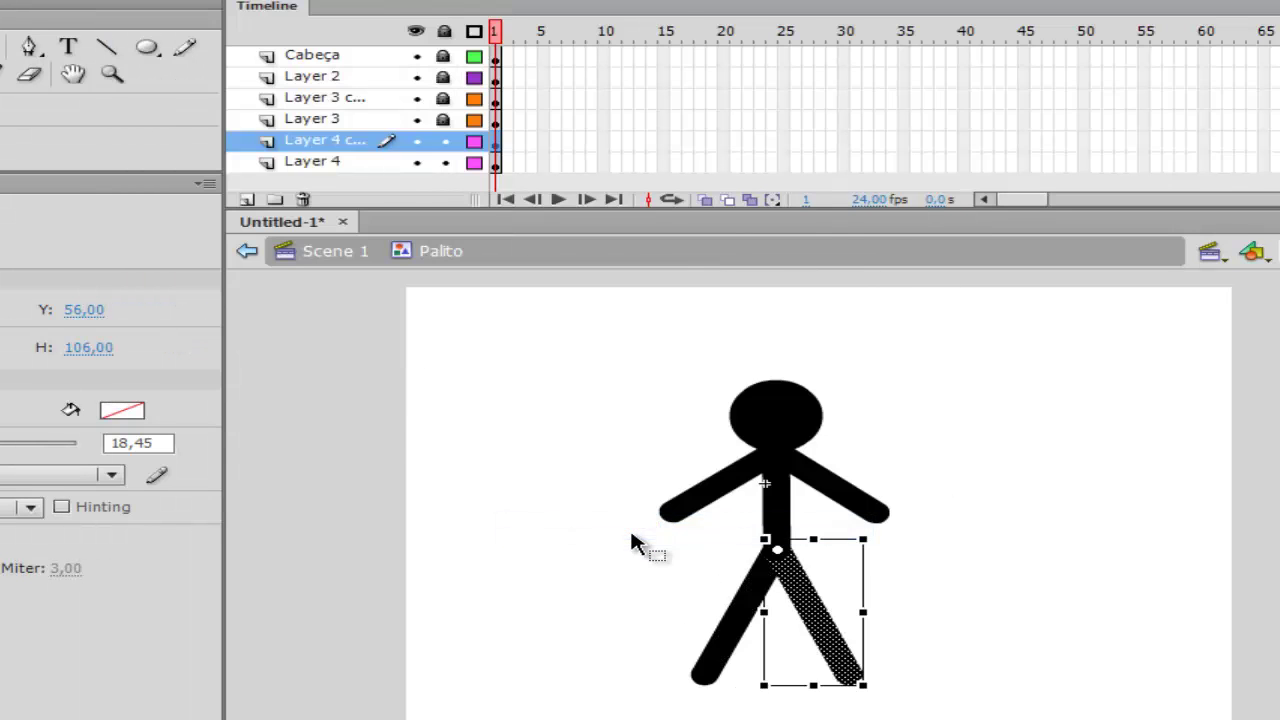
click(771, 705)
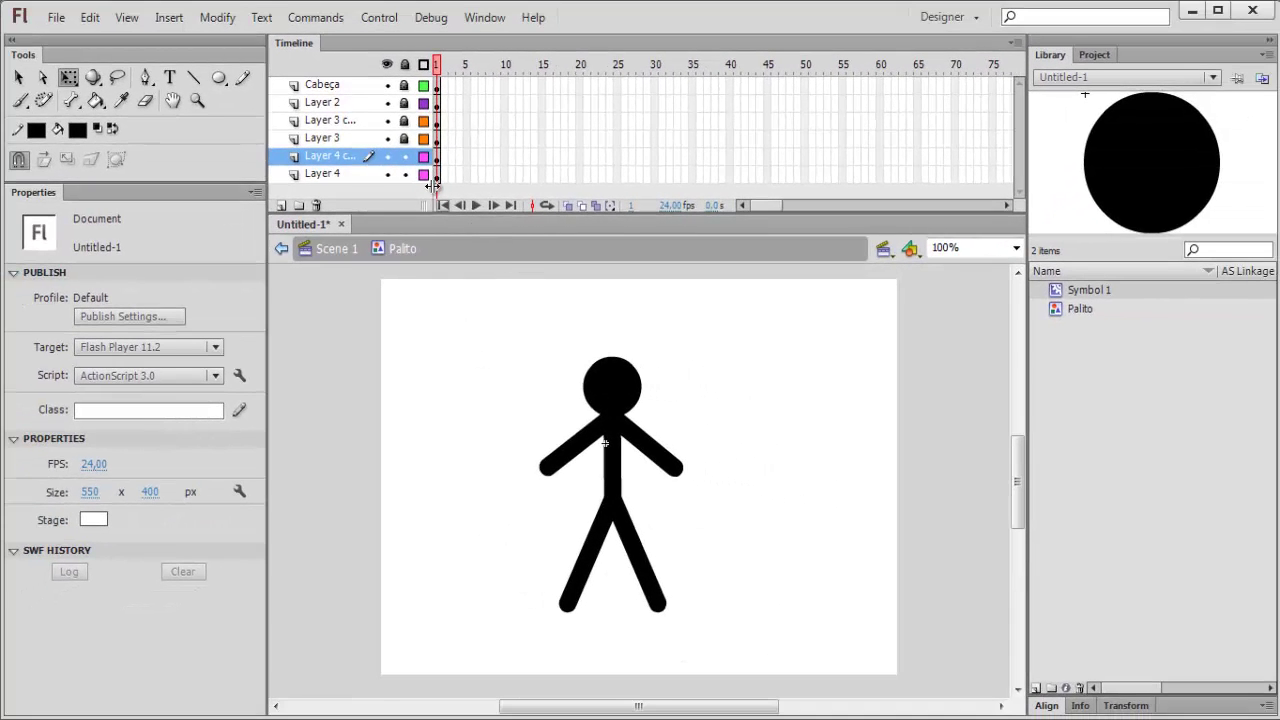
click(405, 157)
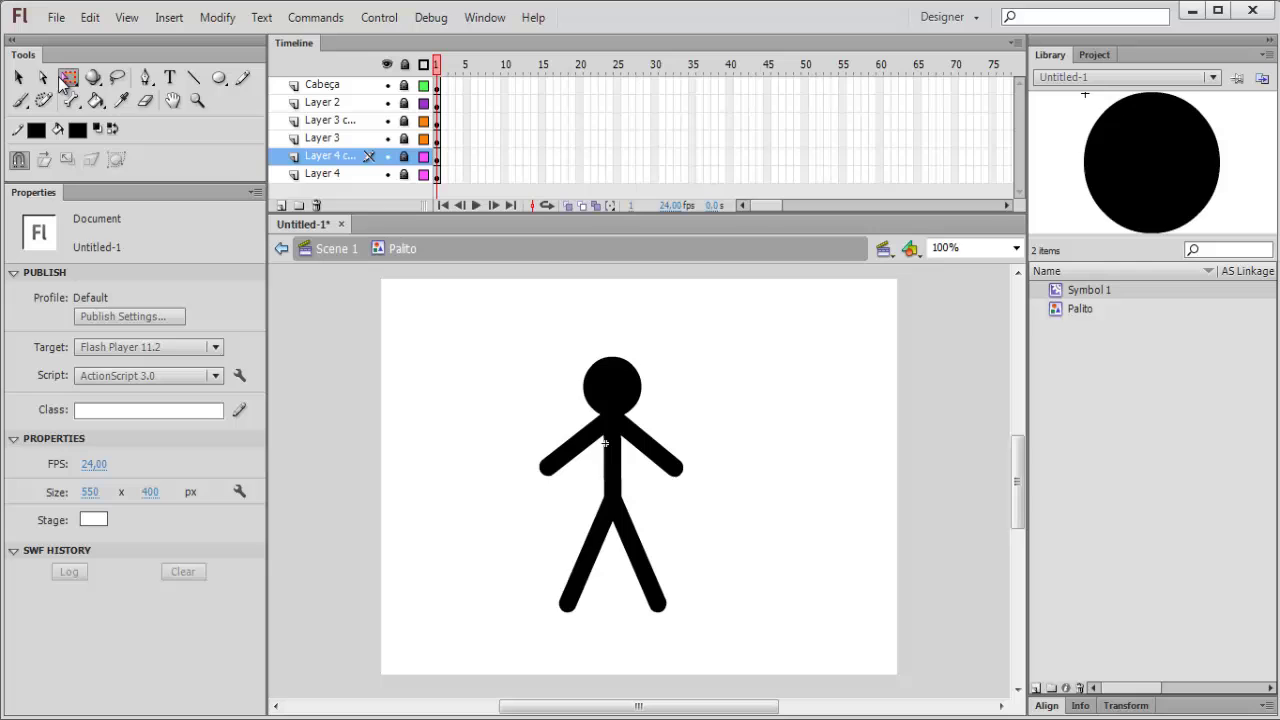
Save the document as Untitled-1 in the Área de Trabalho folder, in Flash CS6 Document format
click(56, 17)
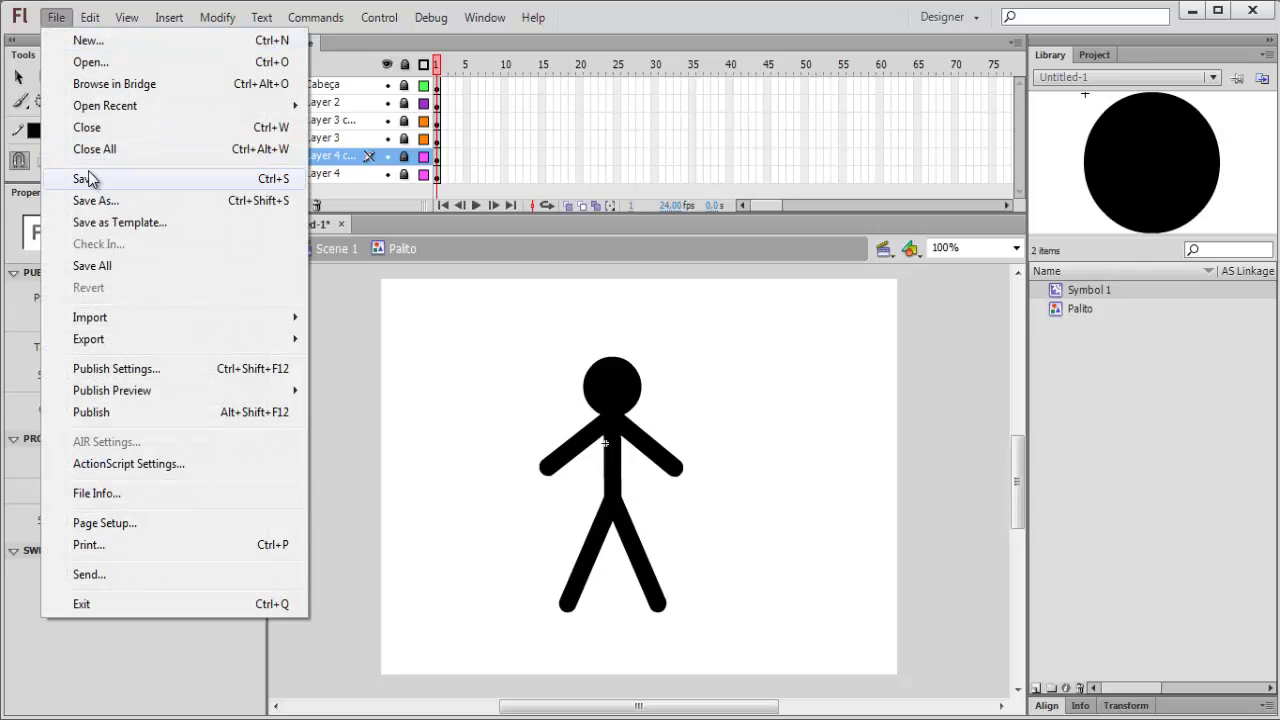
click(86, 178)
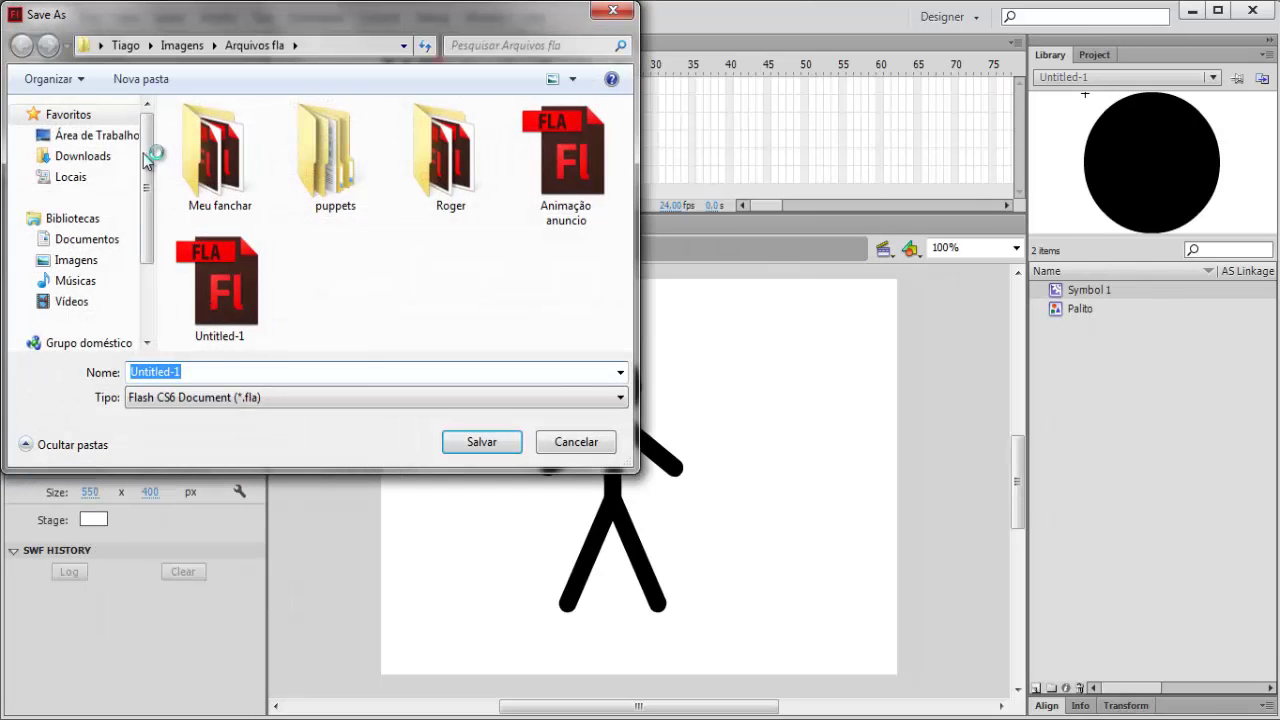
scroll(135, 145, down, 3)
scroll(130, 138, up, 3)
click(115, 135)
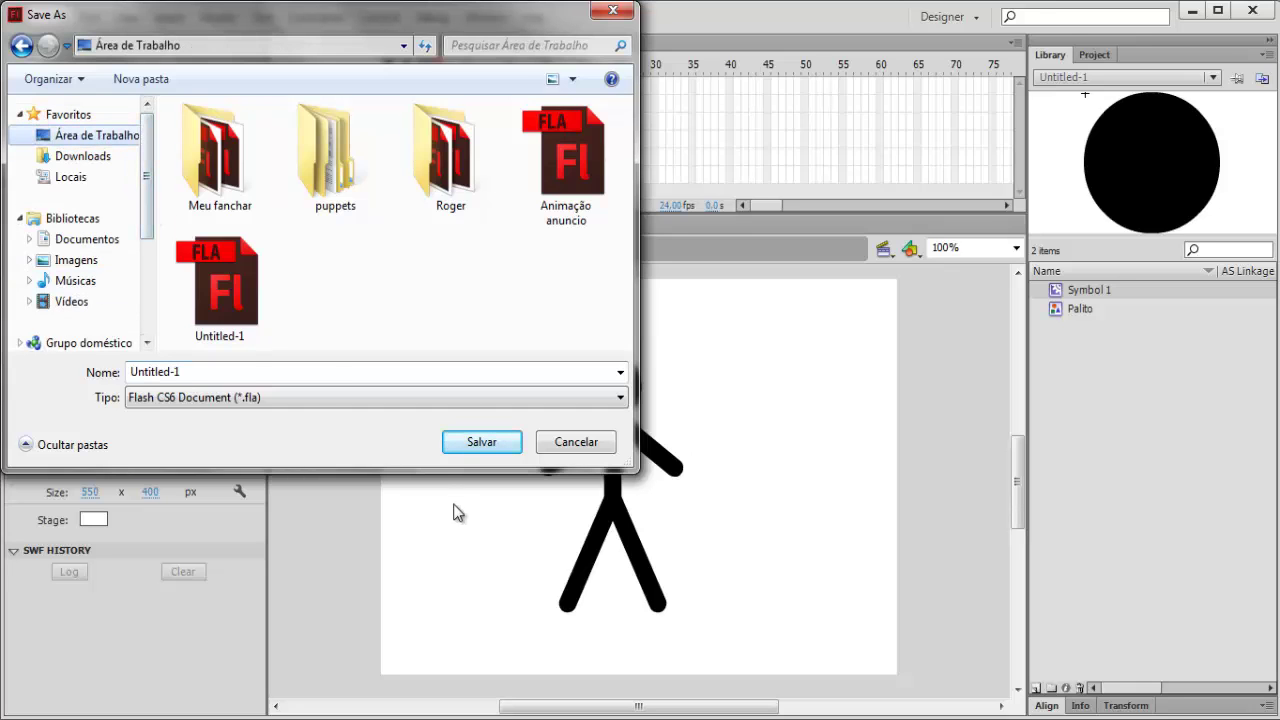
click(483, 442)
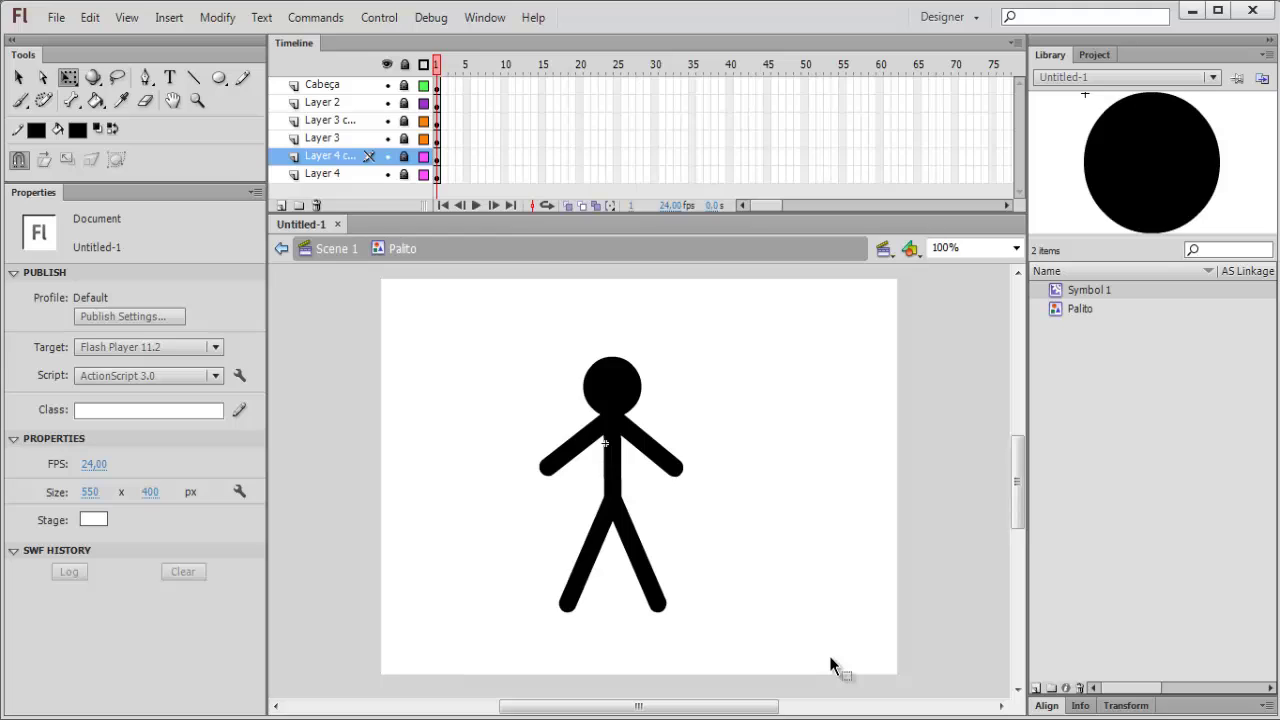
Unlock all the layers of the stick figure and deselect its shapes
drag(725, 711, 729, 712)
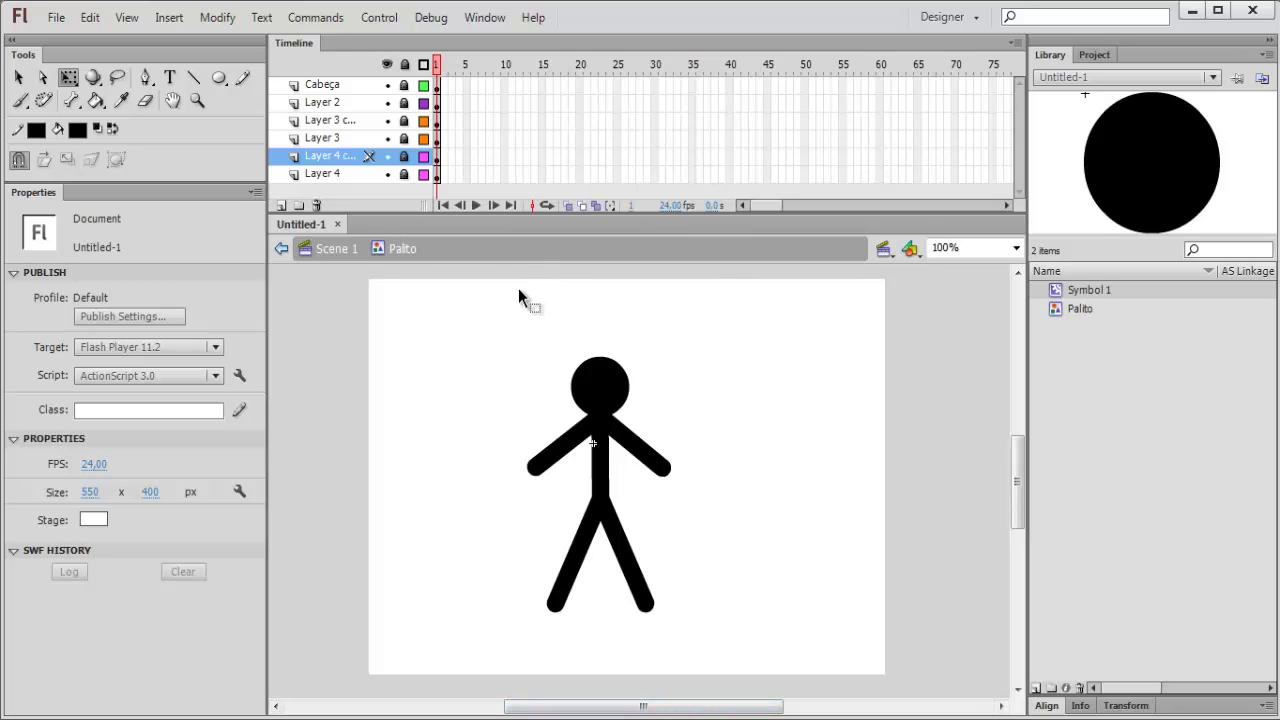
click(405, 66)
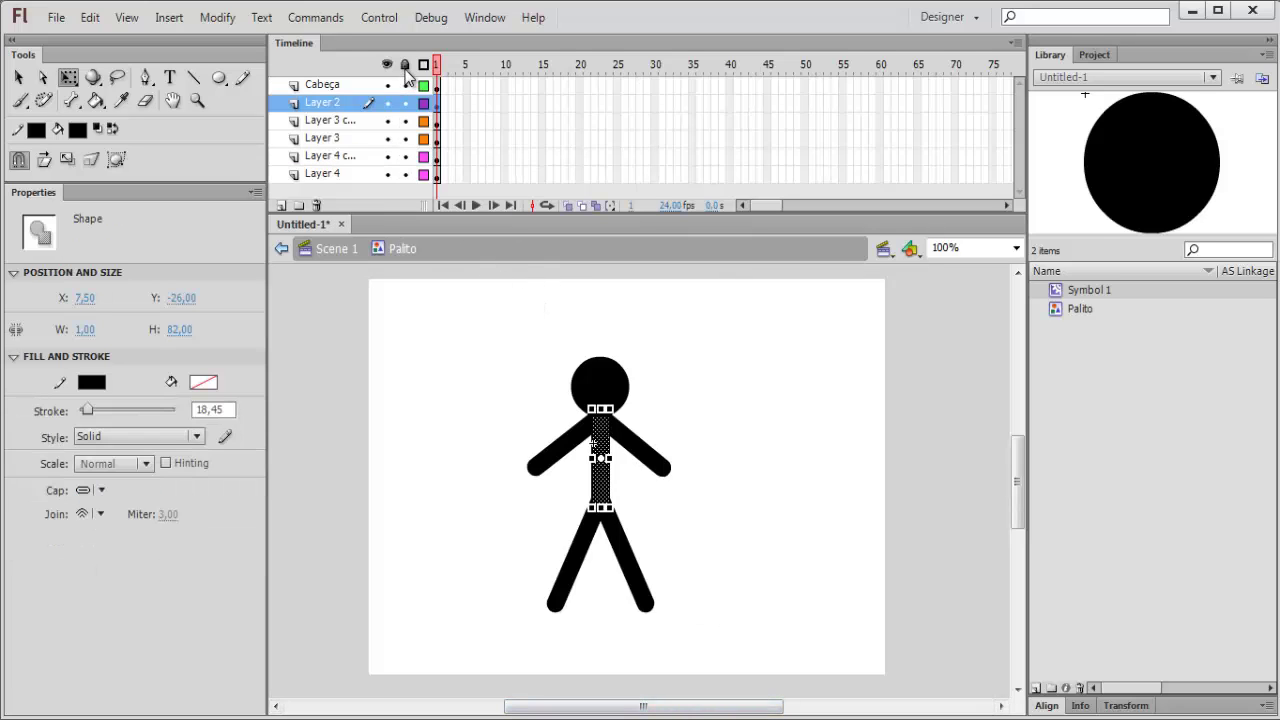
click(840, 441)
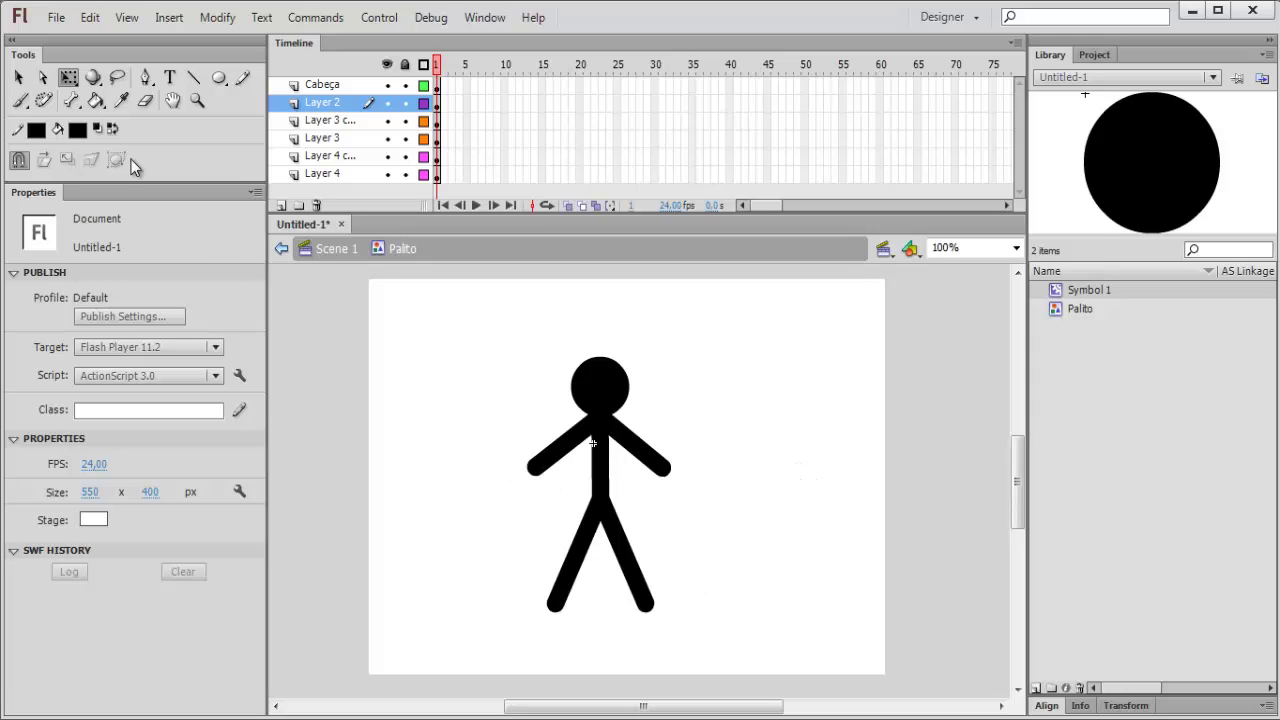
Pull the ends of both arms and legs closer to the body and bend the limbs into a curved walking pose
click(19, 80)
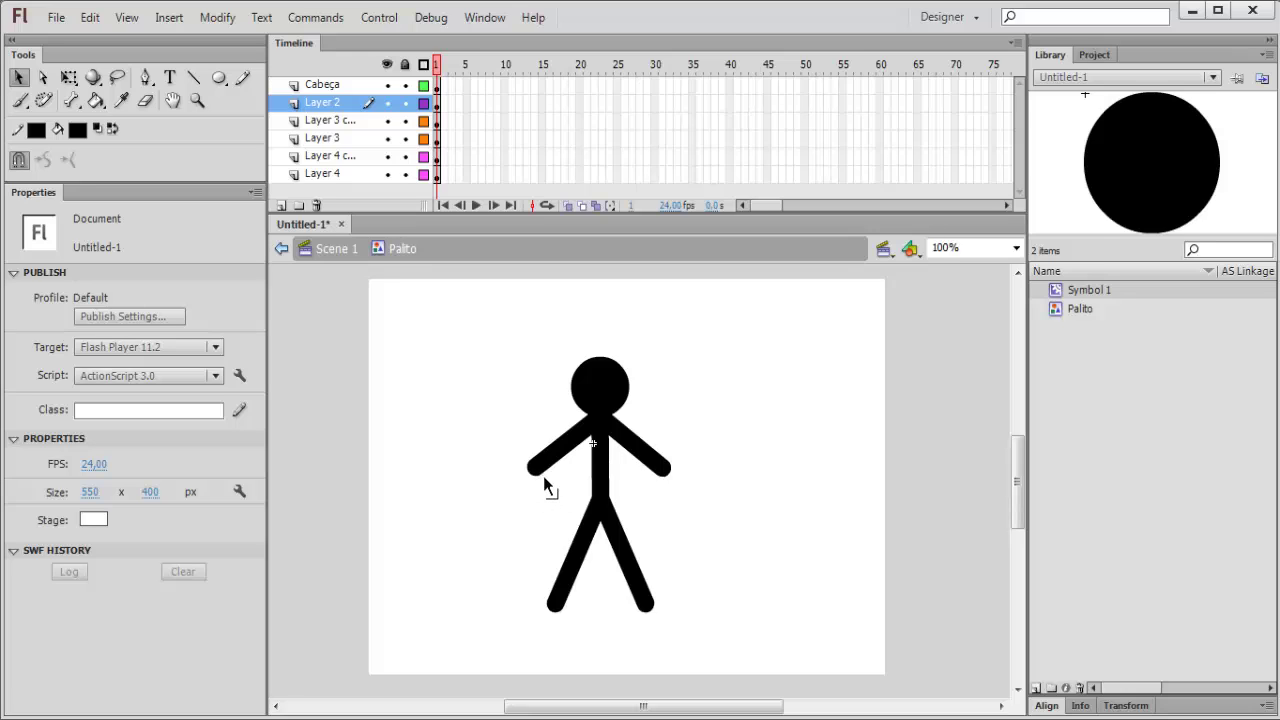
drag(565, 500, 568, 500)
drag(664, 472, 632, 491)
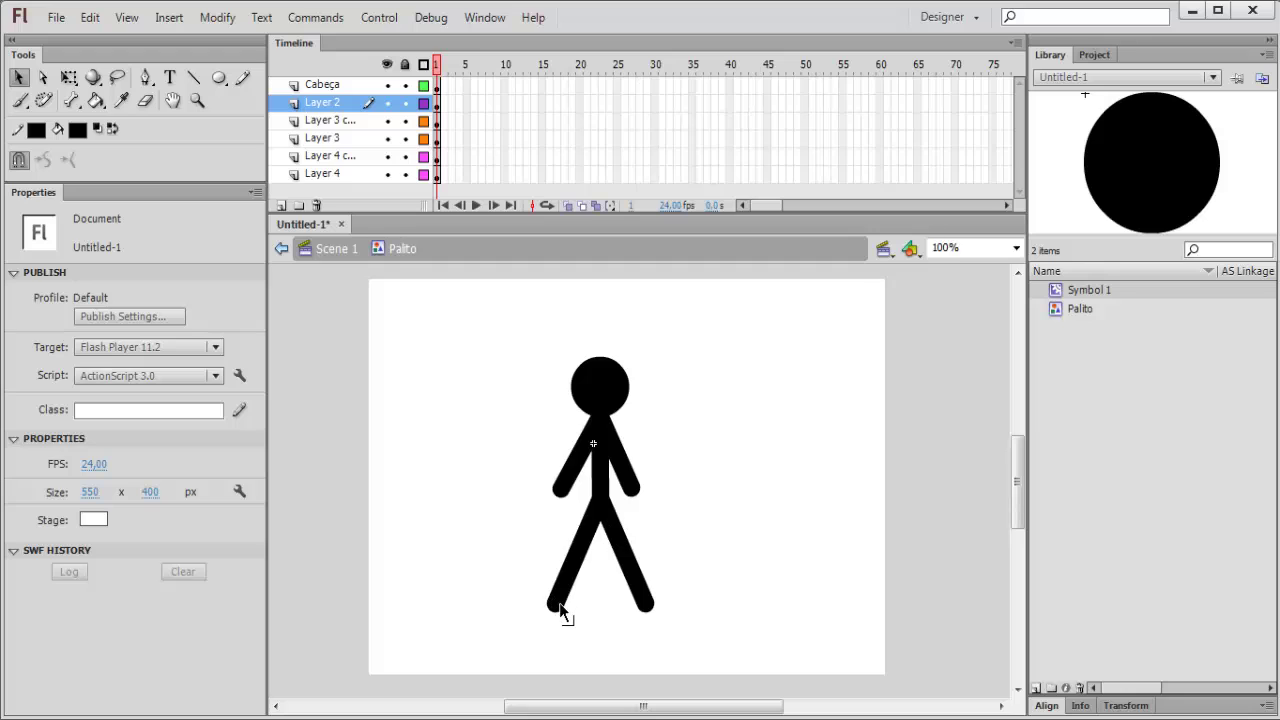
drag(558, 605, 563, 605)
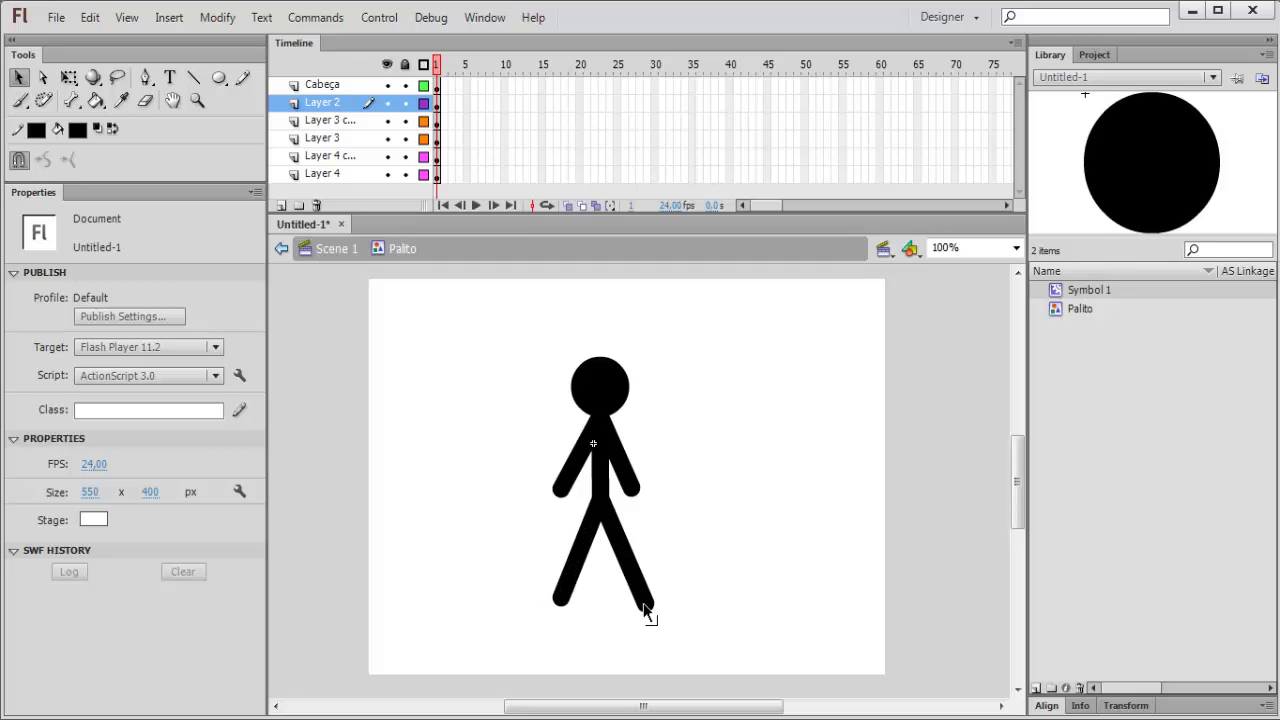
drag(650, 612, 571, 541)
mouse_move(578, 483)
mouse_down()
mouse_move(573, 470)
mouse_move(561, 492)
mouse_move(577, 495)
mouse_up()
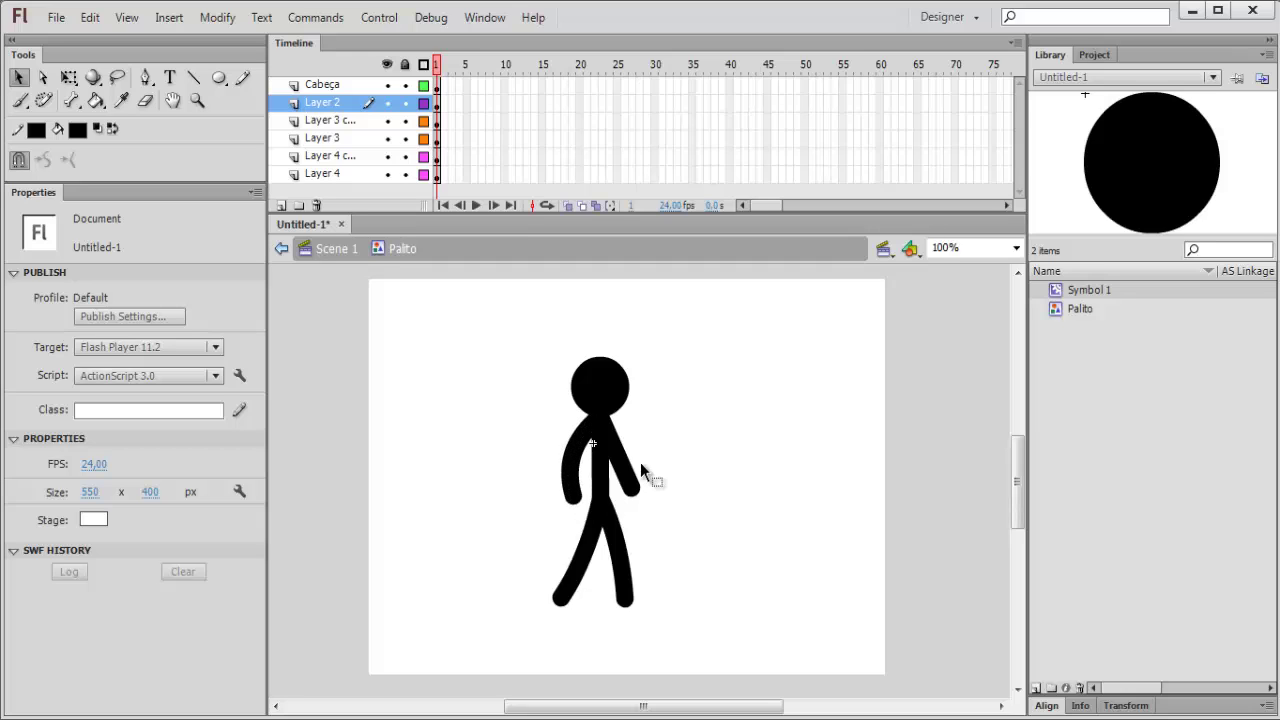
drag(626, 458, 621, 464)
Extend all six layers to frame 30 by inserting frames
click(656, 87)
drag(655, 172, 655, 172)
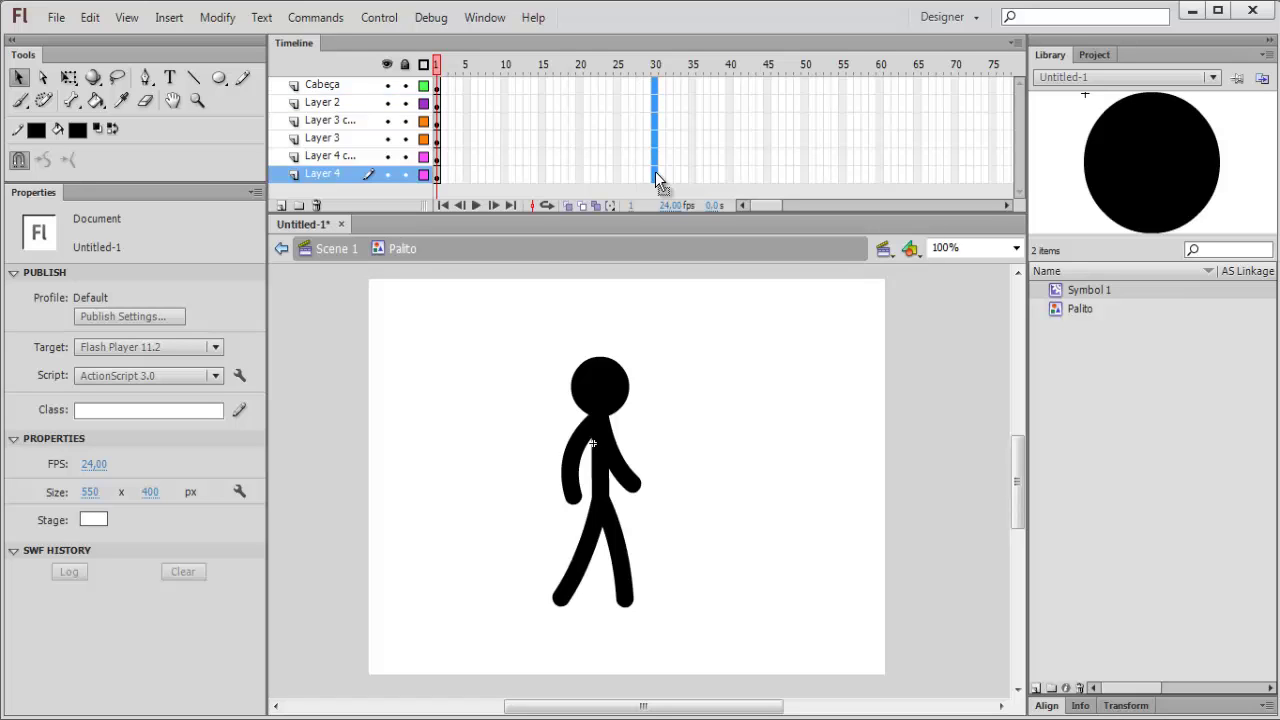
right_click(655, 171)
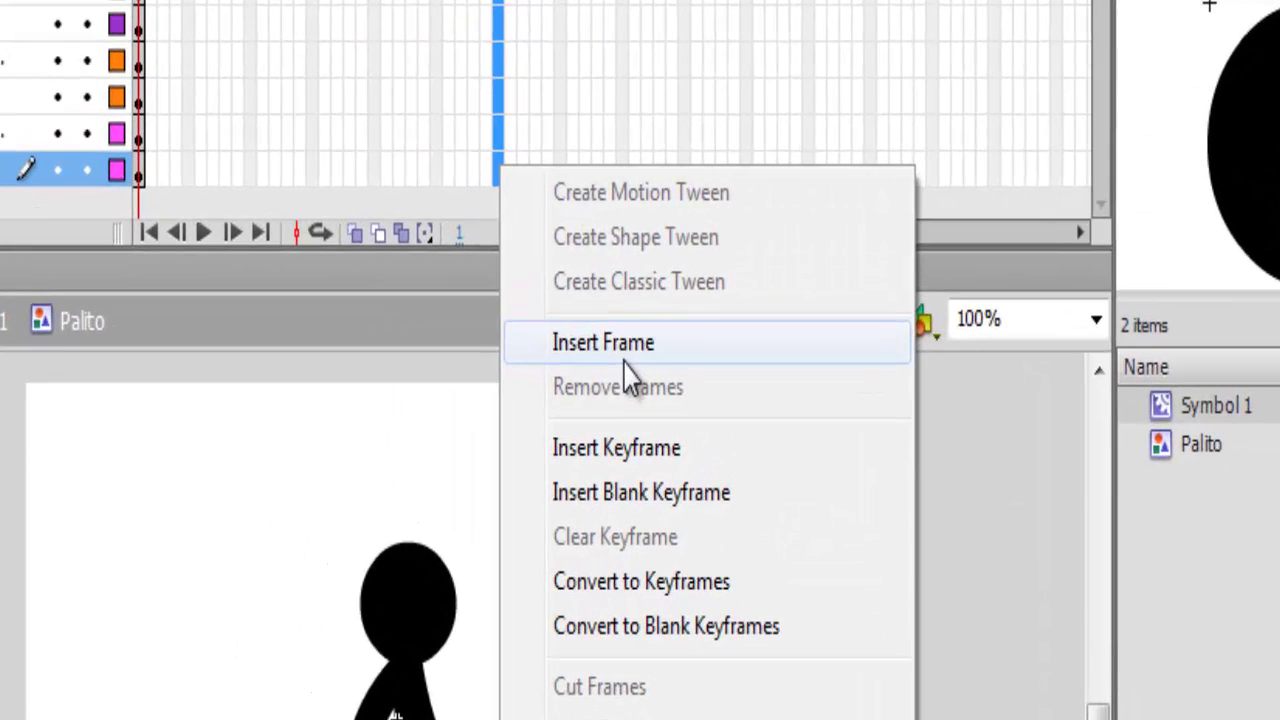
click(624, 359)
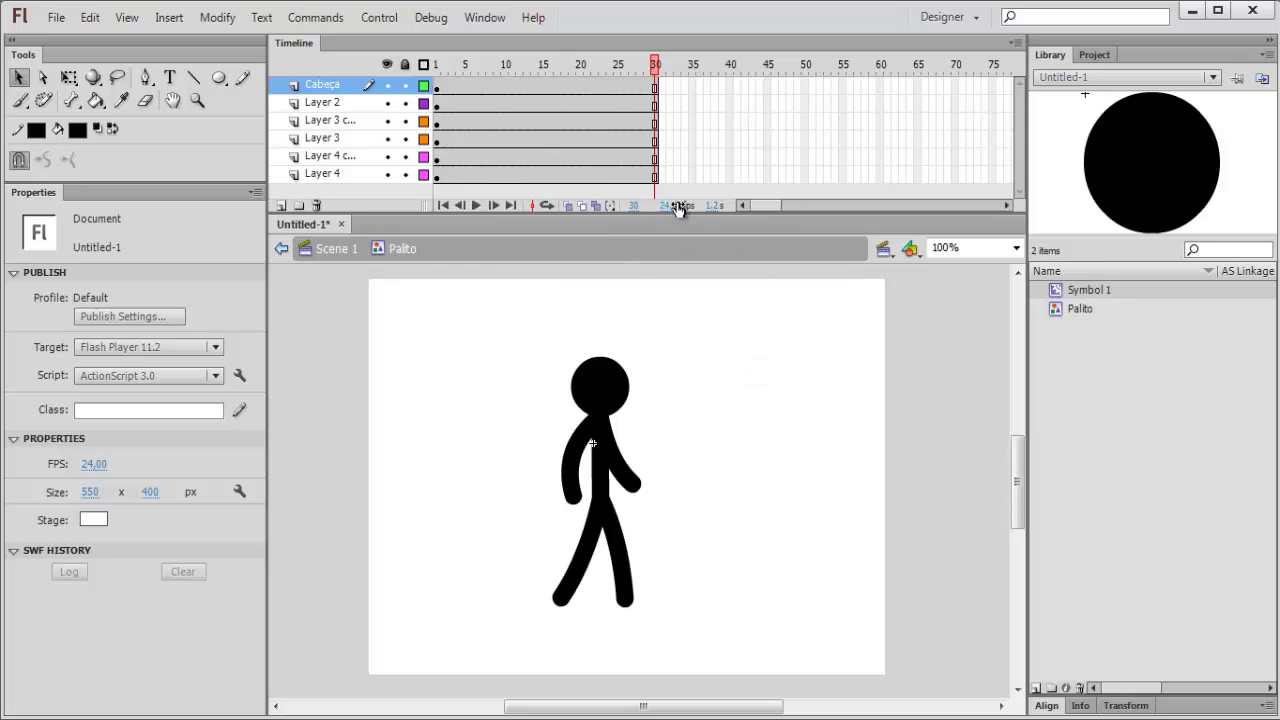
Scrub the playhead back through the timeline to frame 1 and place it at frame 3
drag(652, 67, 664, 110)
drag(482, 118, 444, 124)
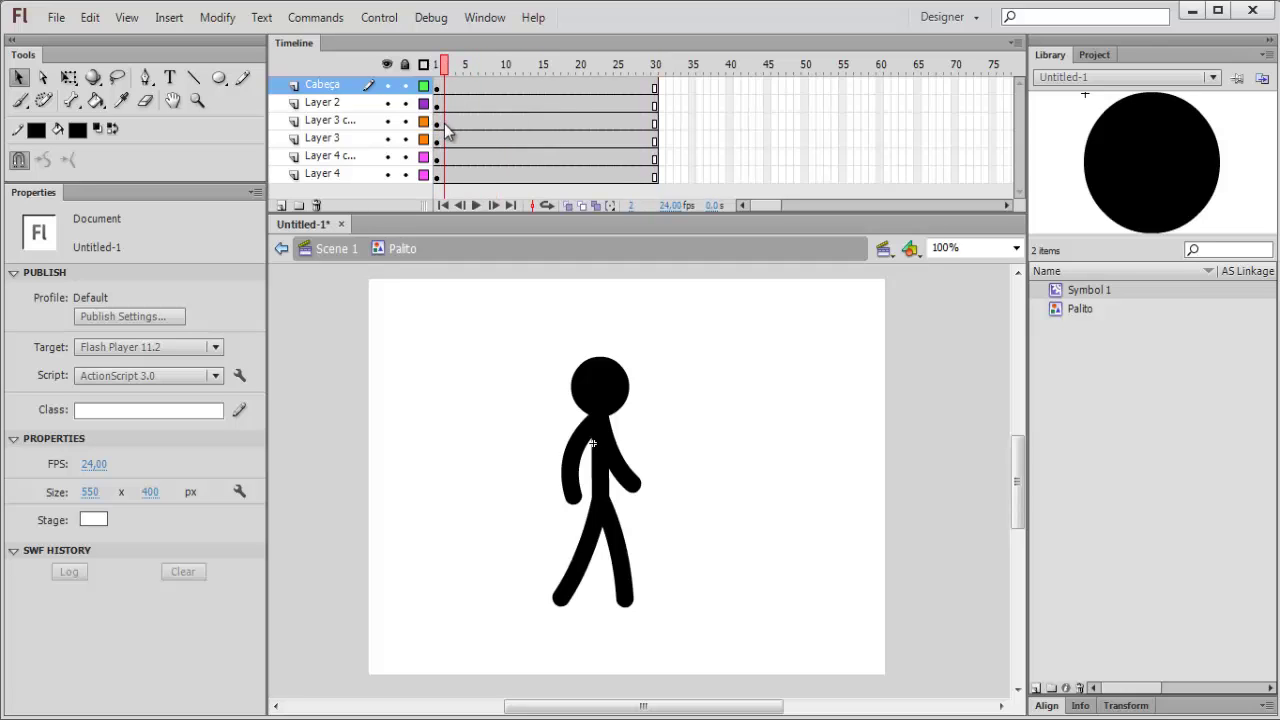
click(436, 79)
mouse_move(437, 80)
mouse_down()
mouse_move(464, 80)
mouse_move(437, 87)
mouse_up()
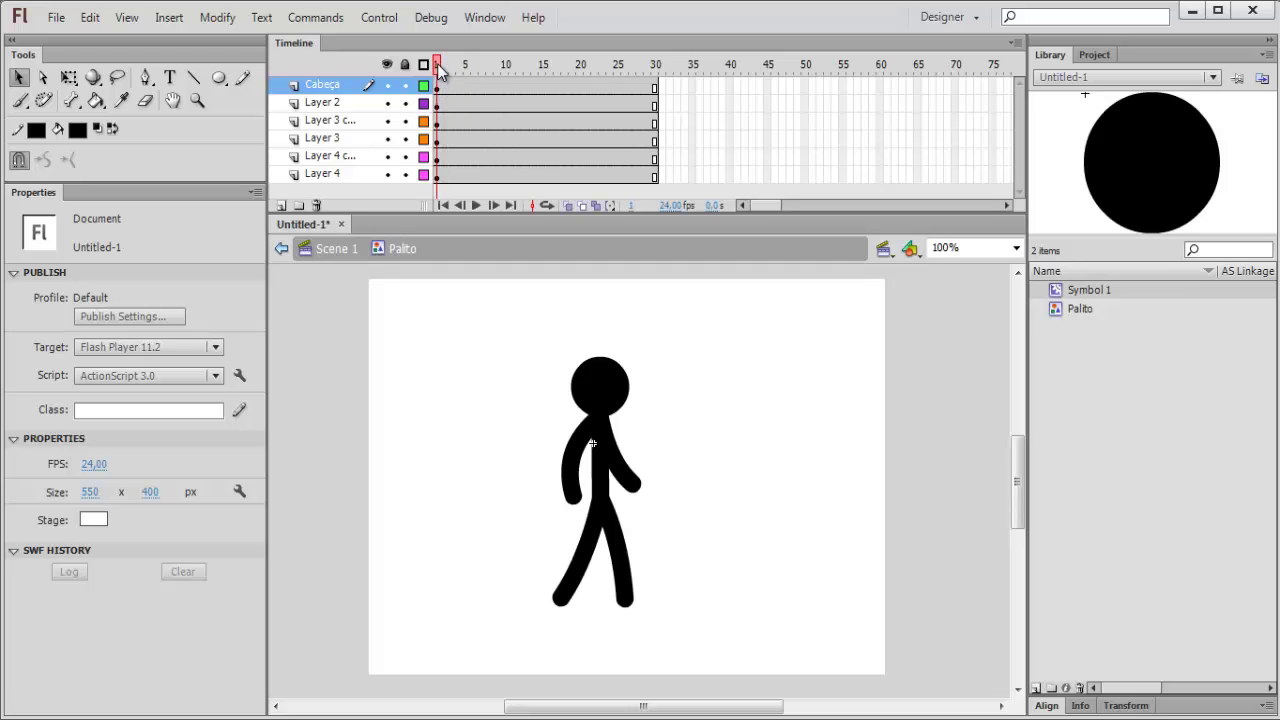
drag(438, 70, 451, 72)
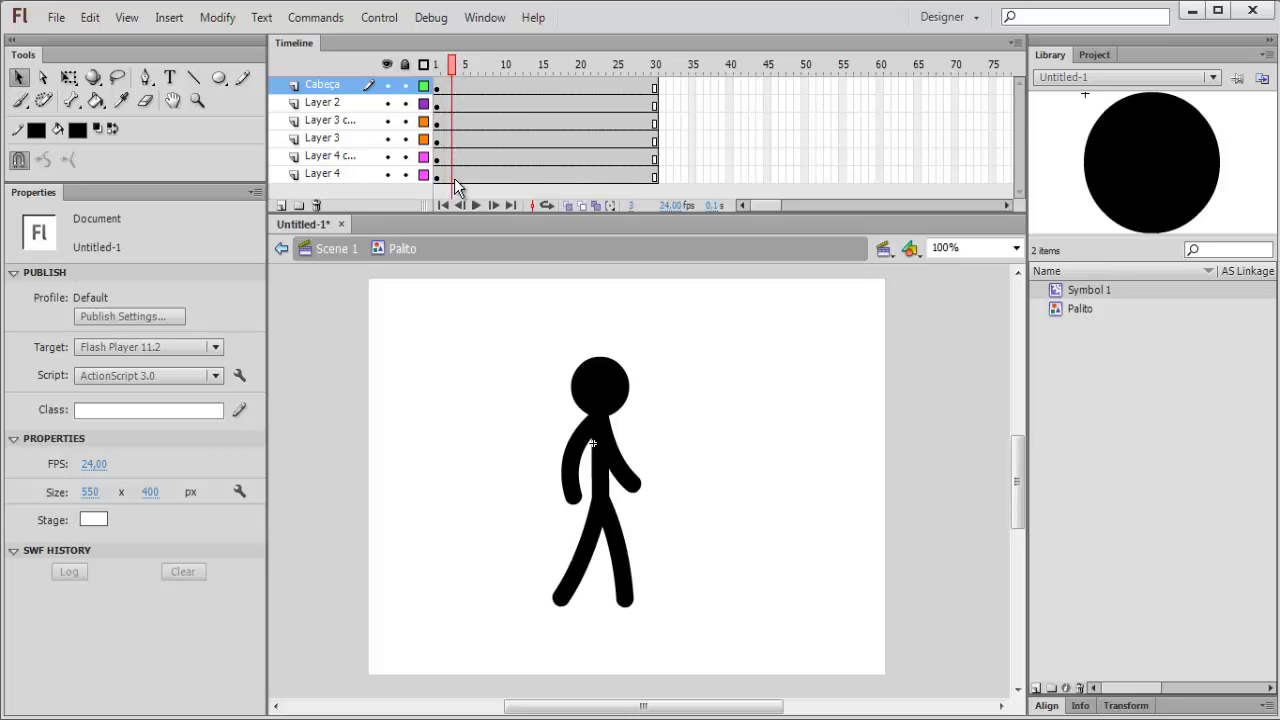
Insert keyframes at frame 3 on all six layers, deselect the figure, and turn on onion skinning
drag(453, 178, 455, 95)
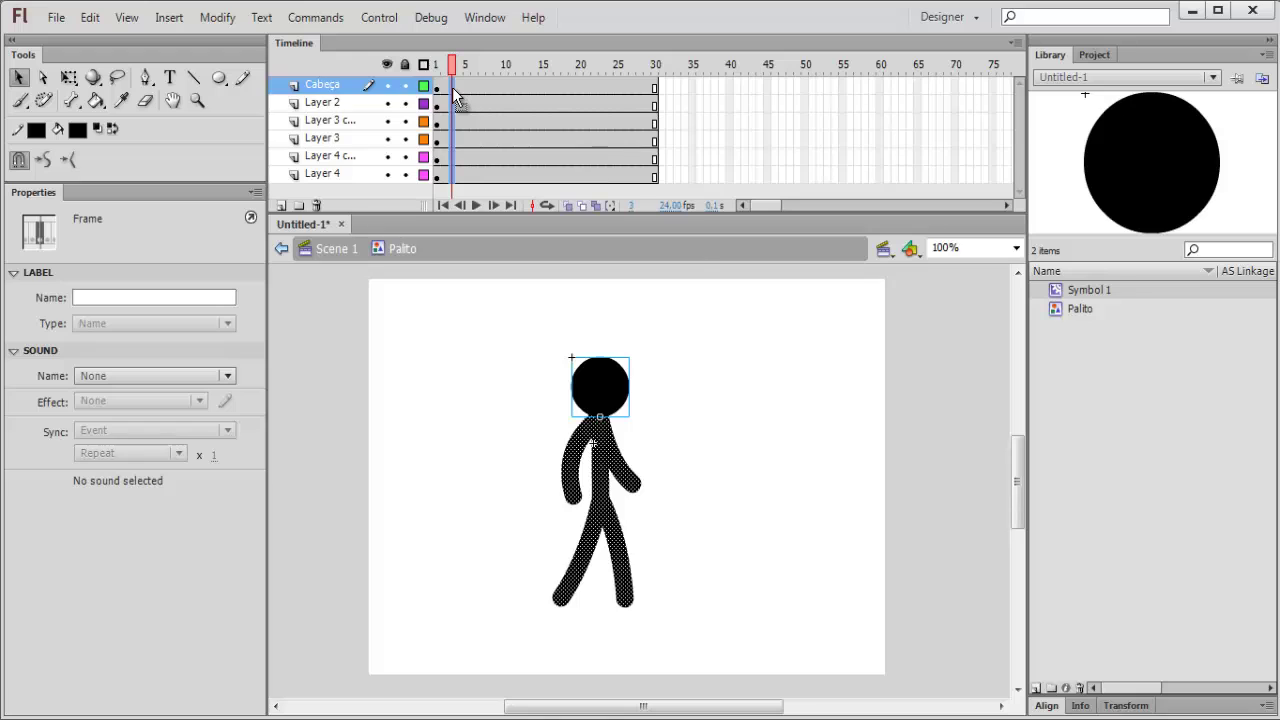
right_click(455, 93)
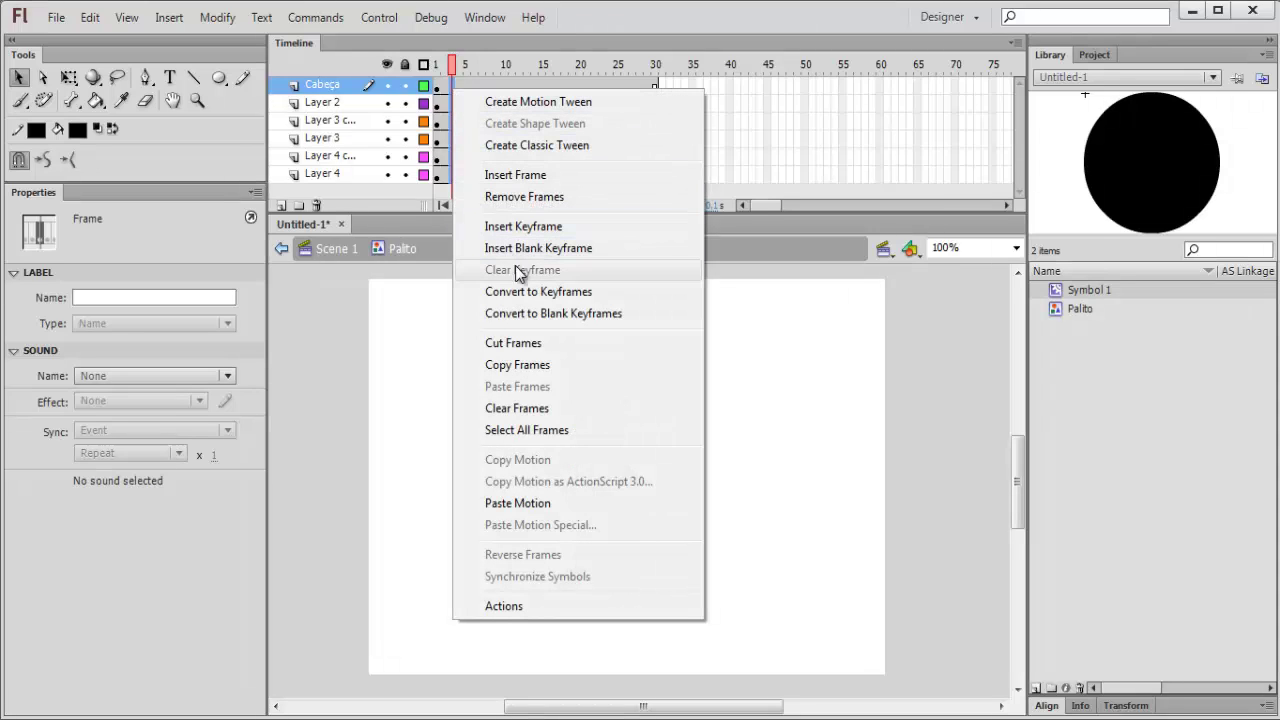
click(565, 235)
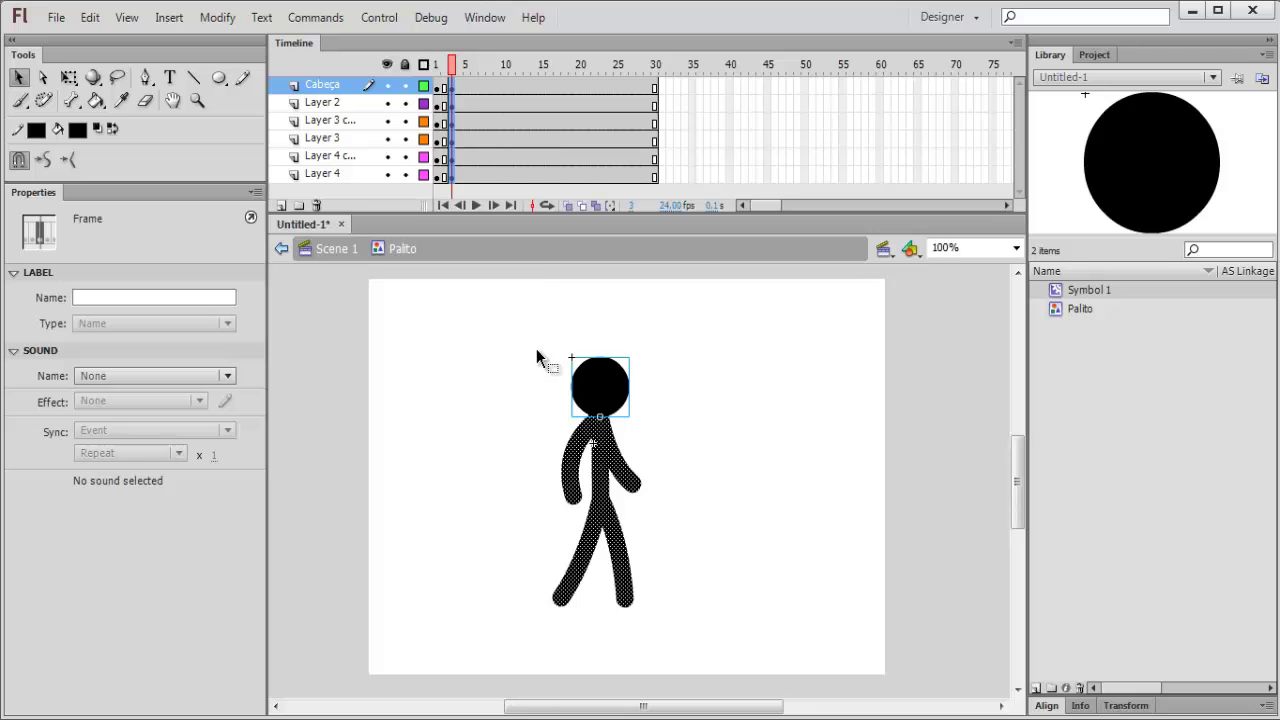
click(547, 318)
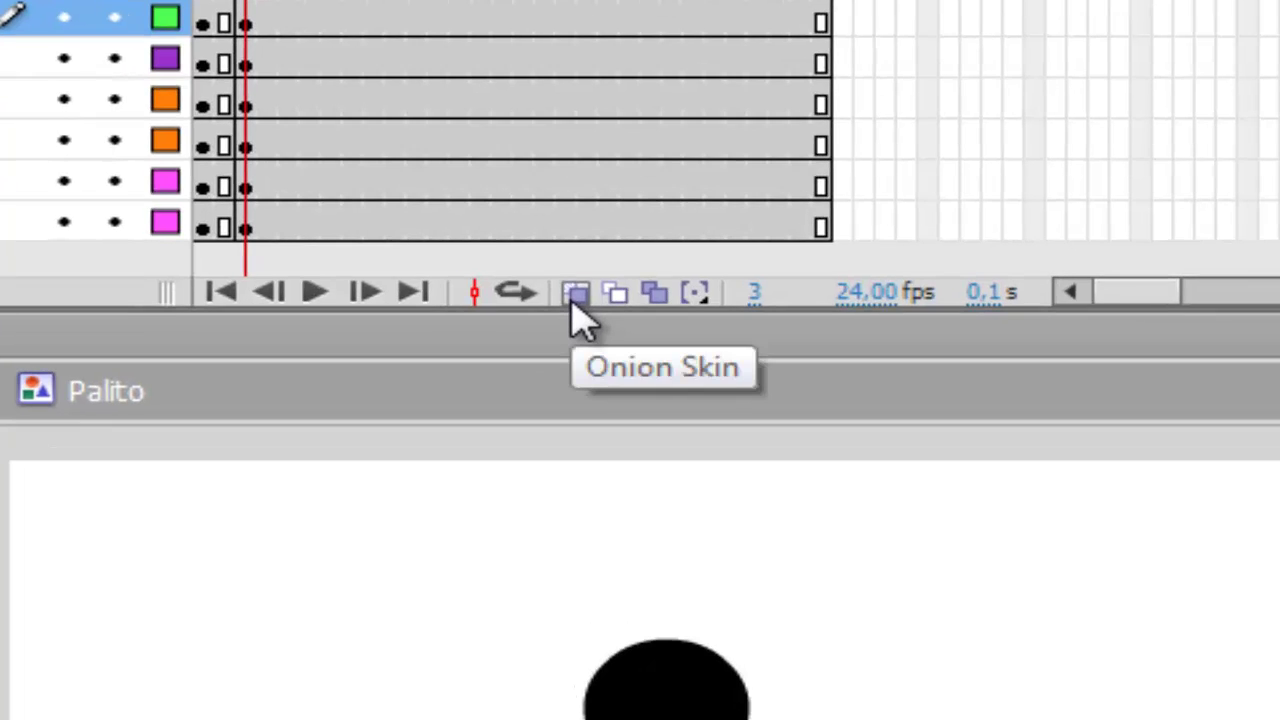
click(576, 292)
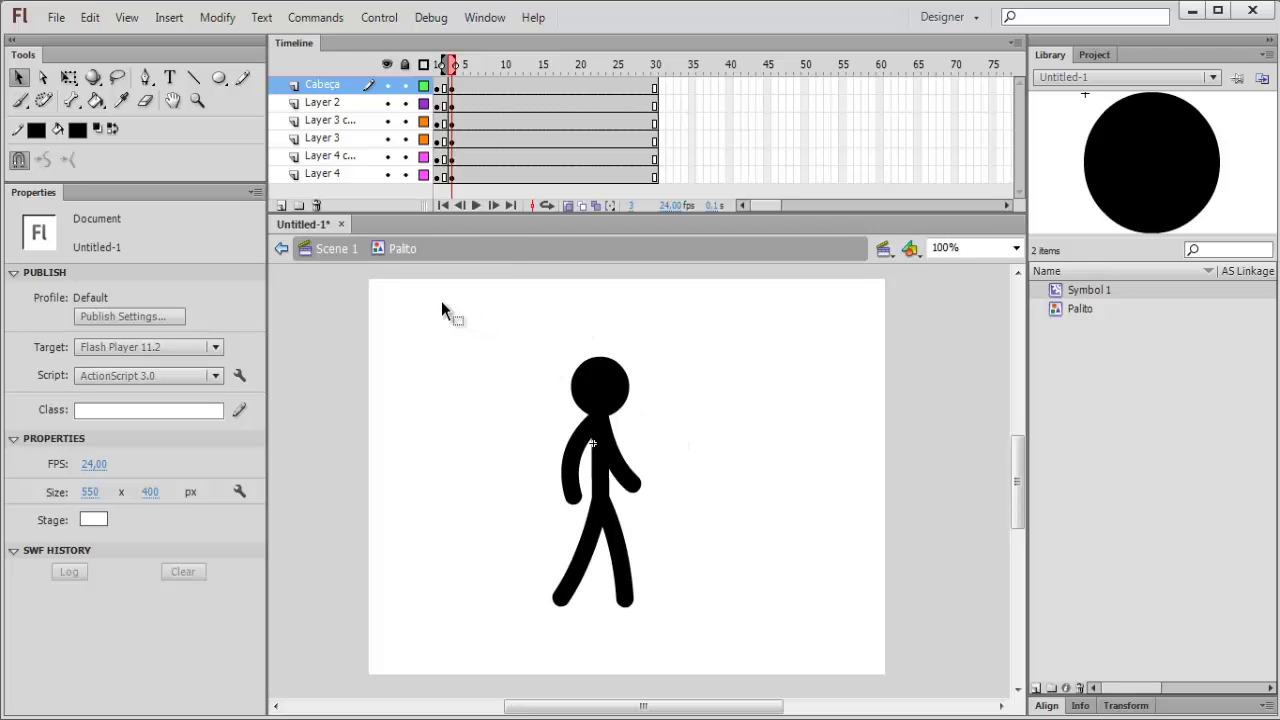
Pose frame 3 with both legs together, the rear foot raised and both arms closer to the body, and check it without onion skinning
drag(570, 465, 545, 485)
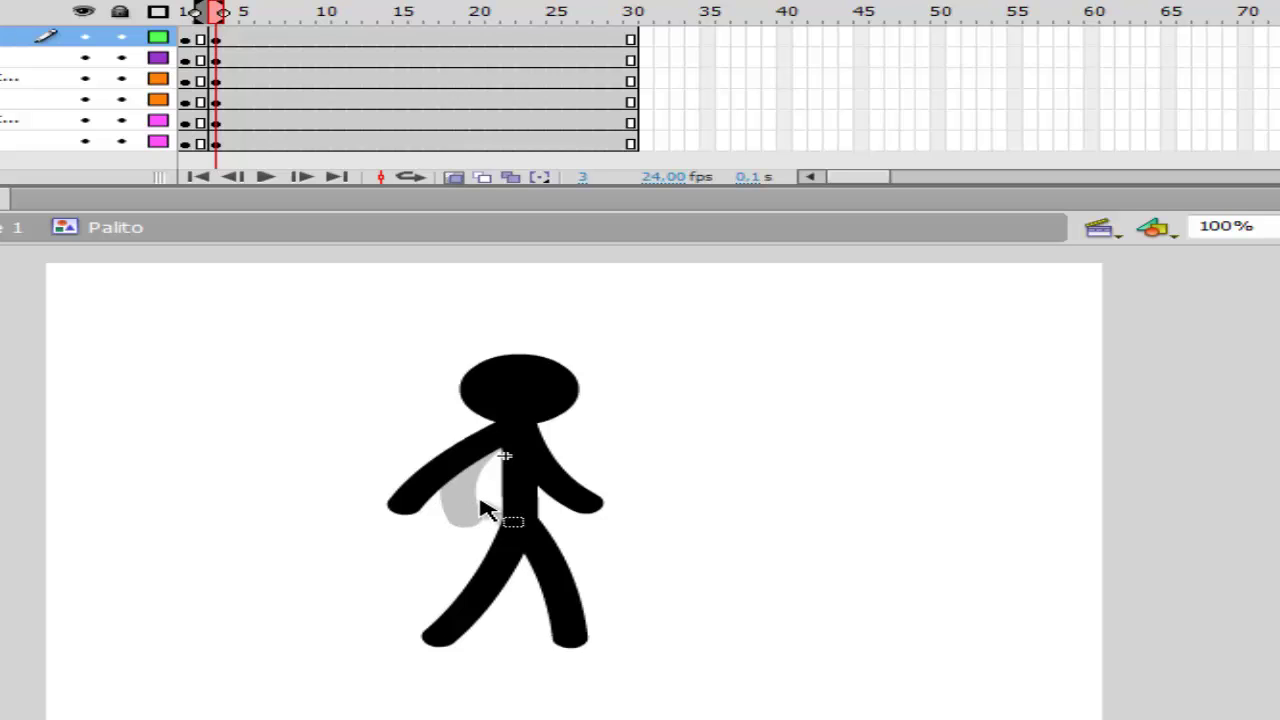
key(ctrl+z)
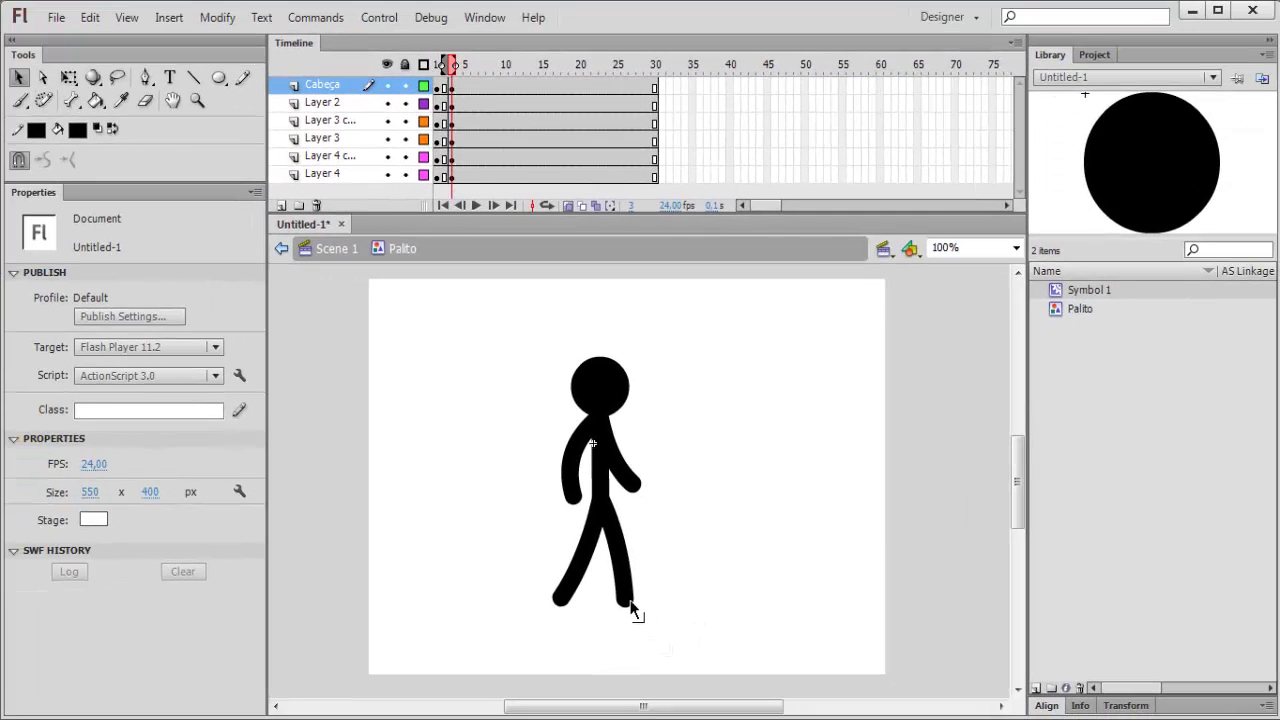
mouse_move(631, 606)
mouse_down()
mouse_move(571, 590)
mouse_move(599, 561)
mouse_move(574, 580)
mouse_up()
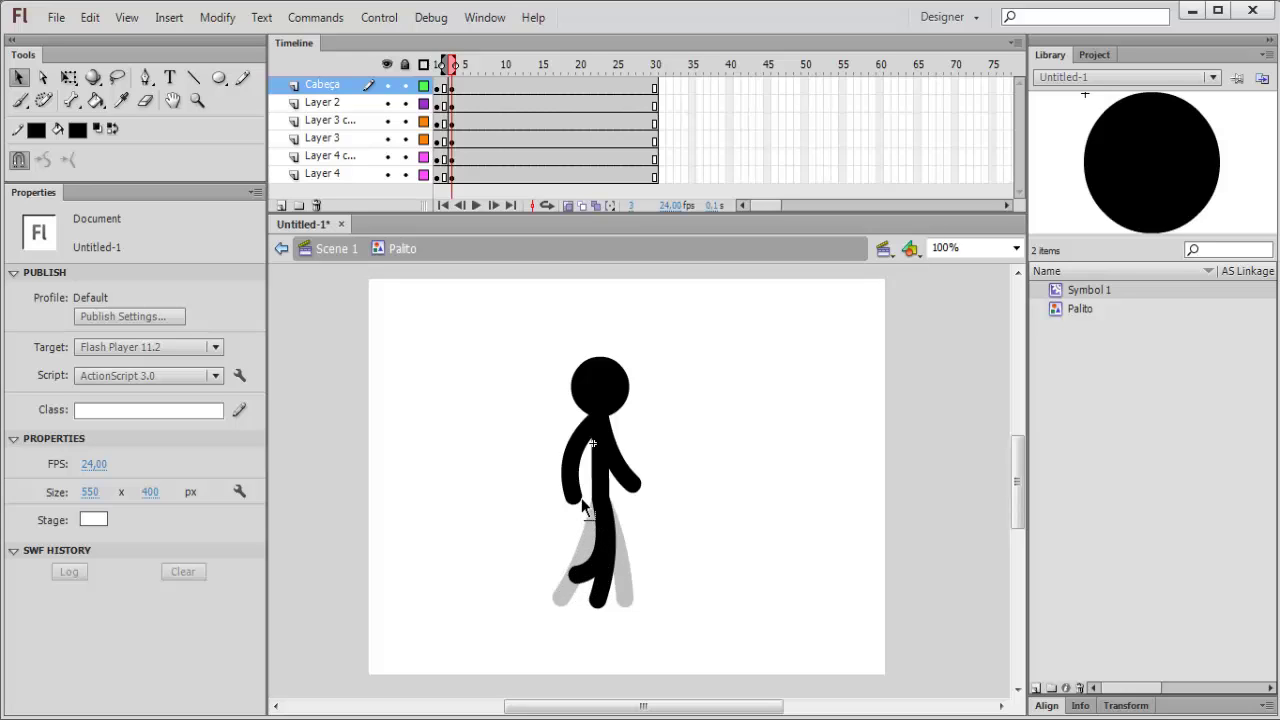
drag(582, 500, 605, 468)
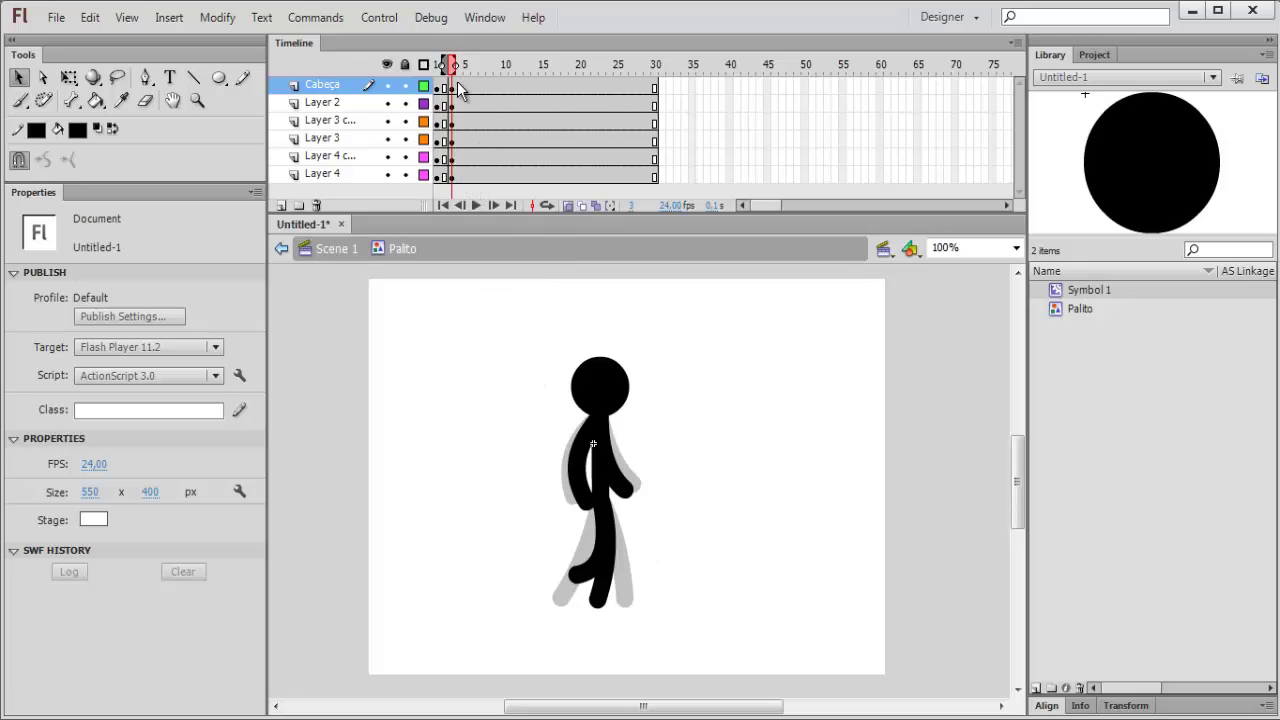
click(570, 205)
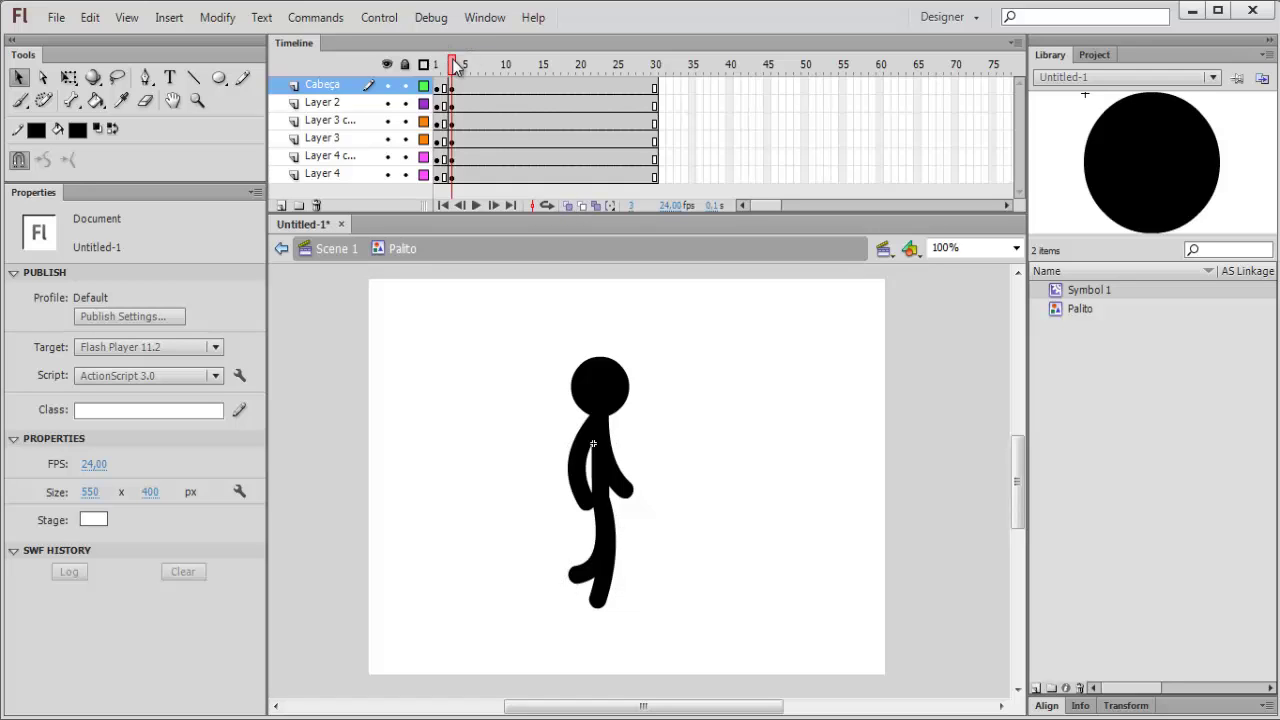
click(431, 64)
drag(433, 66, 466, 67)
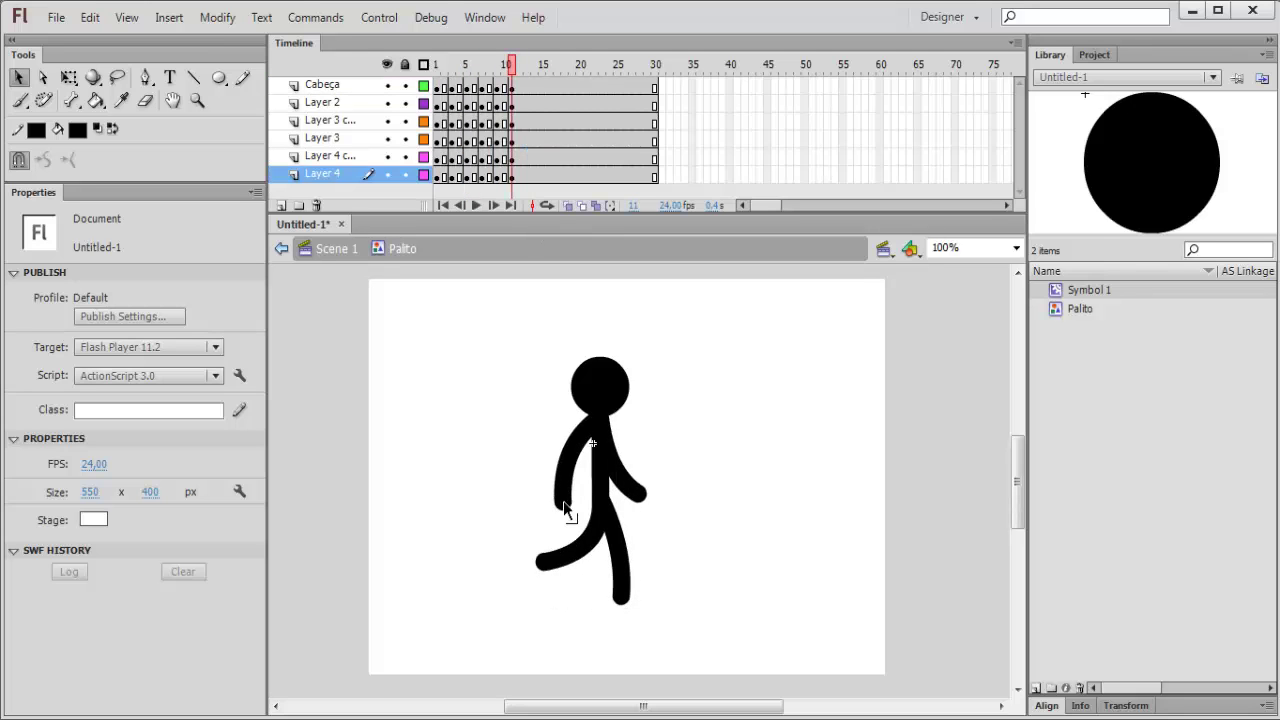
Insert keyframes at frame 13 on all six layers and pull the ends of both legs and arms closer to the body
drag(498, 67, 510, 75)
drag(527, 174, 527, 86)
key(F6)
click(569, 287)
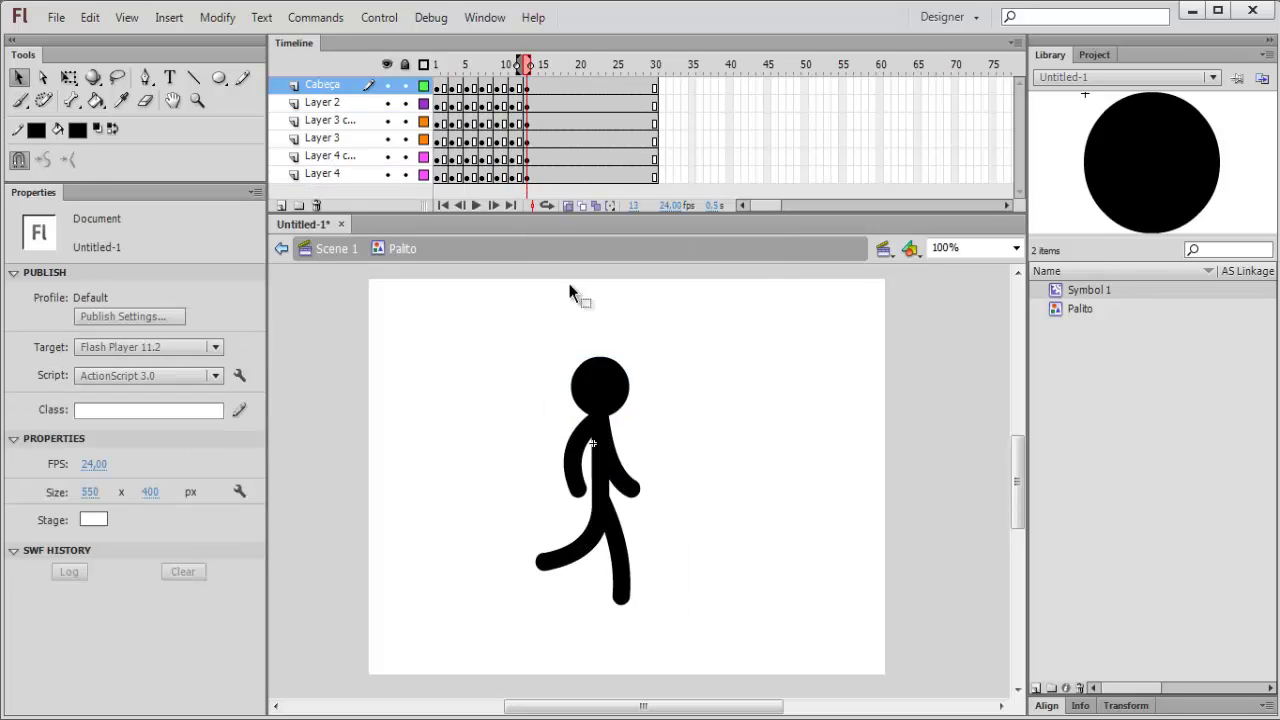
drag(621, 597, 604, 597)
drag(544, 562, 574, 564)
drag(577, 489, 593, 495)
drag(631, 488, 615, 490)
Insert a frame on all six layers and move the end of the front arm slightly forward at frame 13
drag(543, 174, 543, 86)
key(F5)
click(664, 420)
drag(615, 491, 624, 492)
click(527, 86)
click(664, 479)
click(512, 86)
Insert keyframes at frame 15 on all six layers, tuck the rear arm against the body and cross the legs with one knee bent forward
drag(512, 66, 542, 75)
drag(543, 174, 543, 86)
key(F6)
click(664, 420)
drag(586, 495, 608, 495)
drag(569, 462, 583, 466)
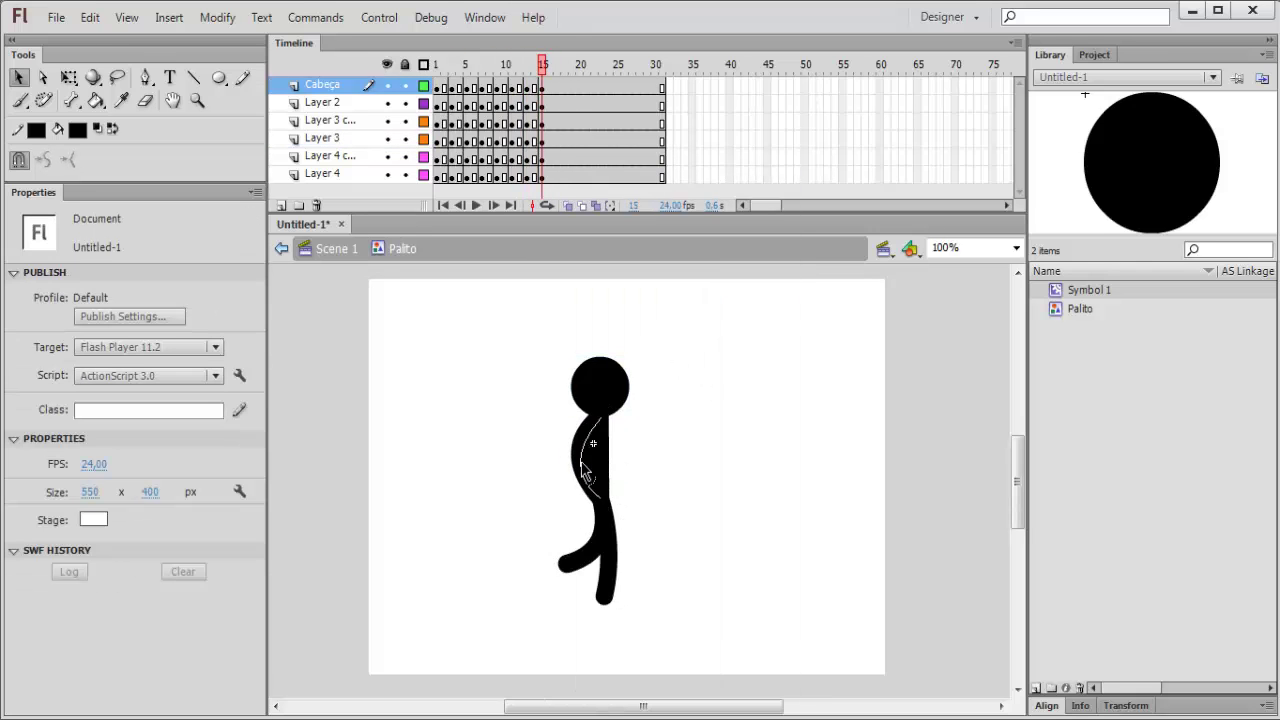
mouse_move(543, 66)
mouse_down()
mouse_move(506, 63)
mouse_move(542, 70)
mouse_up()
drag(604, 597, 571, 599)
drag(566, 564, 605, 568)
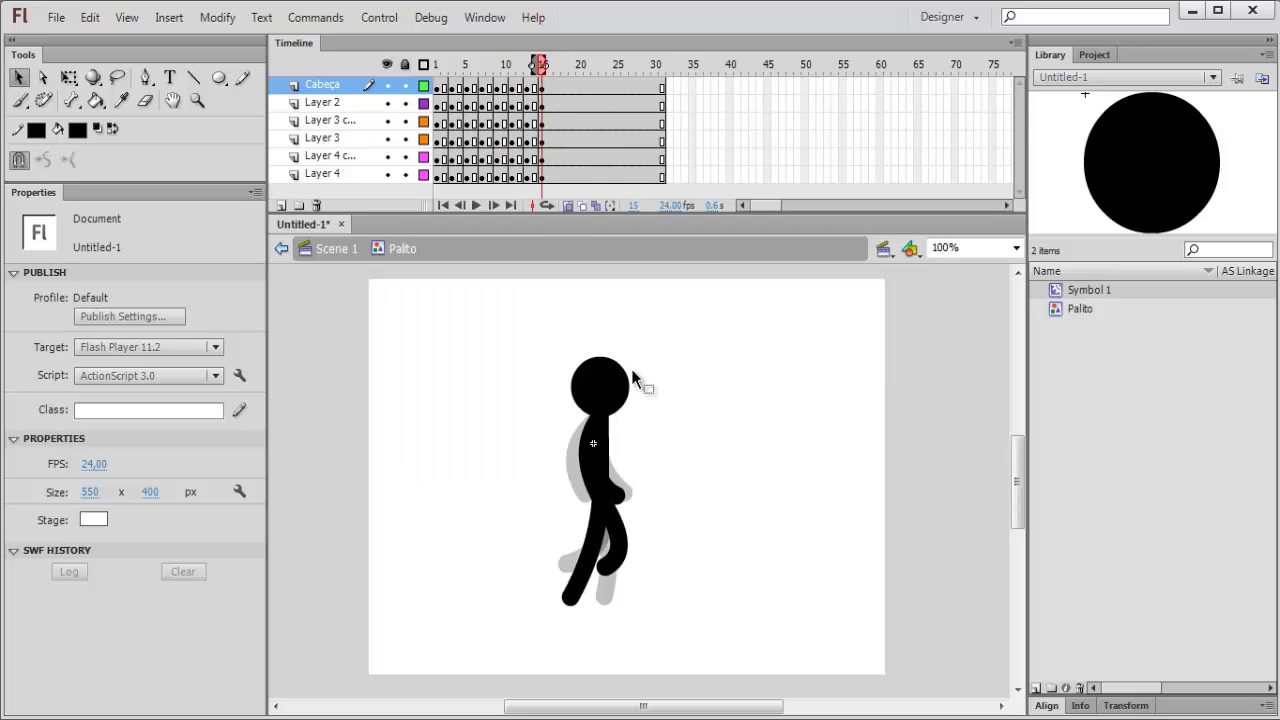
Insert keyframes at frame 17 on all six layers and pose the bent leg further forward with one arm swinging back
drag(557, 176, 557, 86)
key(F6)
click(664, 420)
drag(602, 568, 614, 585)
drag(570, 597, 567, 591)
drag(600, 497, 580, 476)
click(568, 205)
Remove all frames after frame 18 on all six layers
drag(572, 88, 660, 174)
key(shift+F5)
mouse_move(564, 64)
mouse_down()
mouse_move(386, 50)
mouse_move(468, 71)
mouse_move(534, 64)
mouse_move(466, 66)
mouse_move(455, 88)
mouse_move(553, 80)
mouse_move(403, 42)
mouse_move(488, 70)
mouse_move(571, 176)
mouse_move(572, 86)
mouse_up()
right_click(574, 175)
click(628, 283)
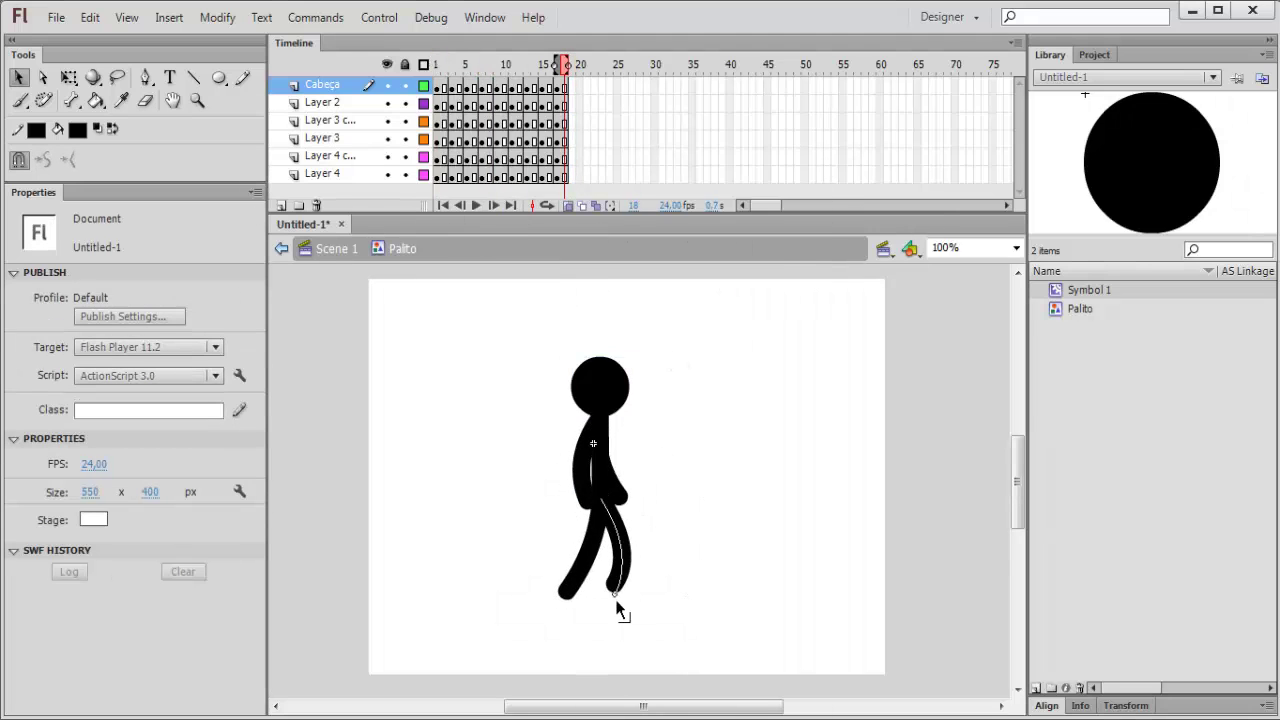
Scrub and play the walk cycle from the first frame to check the motion
click(445, 205)
drag(448, 67, 548, 78)
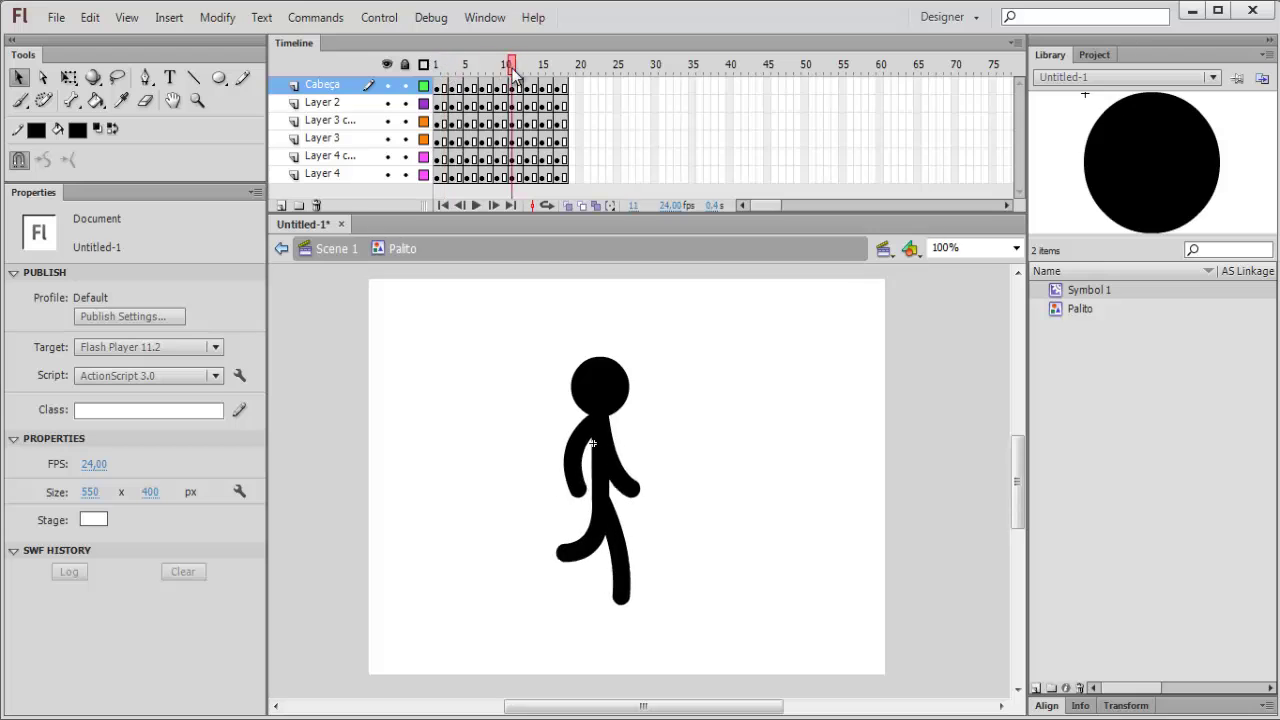
key(Return)
key(ctrl+z)
Show the layers other than Layer 3 as outlines and adjust the end of the Layer 3 arm at frame 3
drag(446, 73, 556, 104)
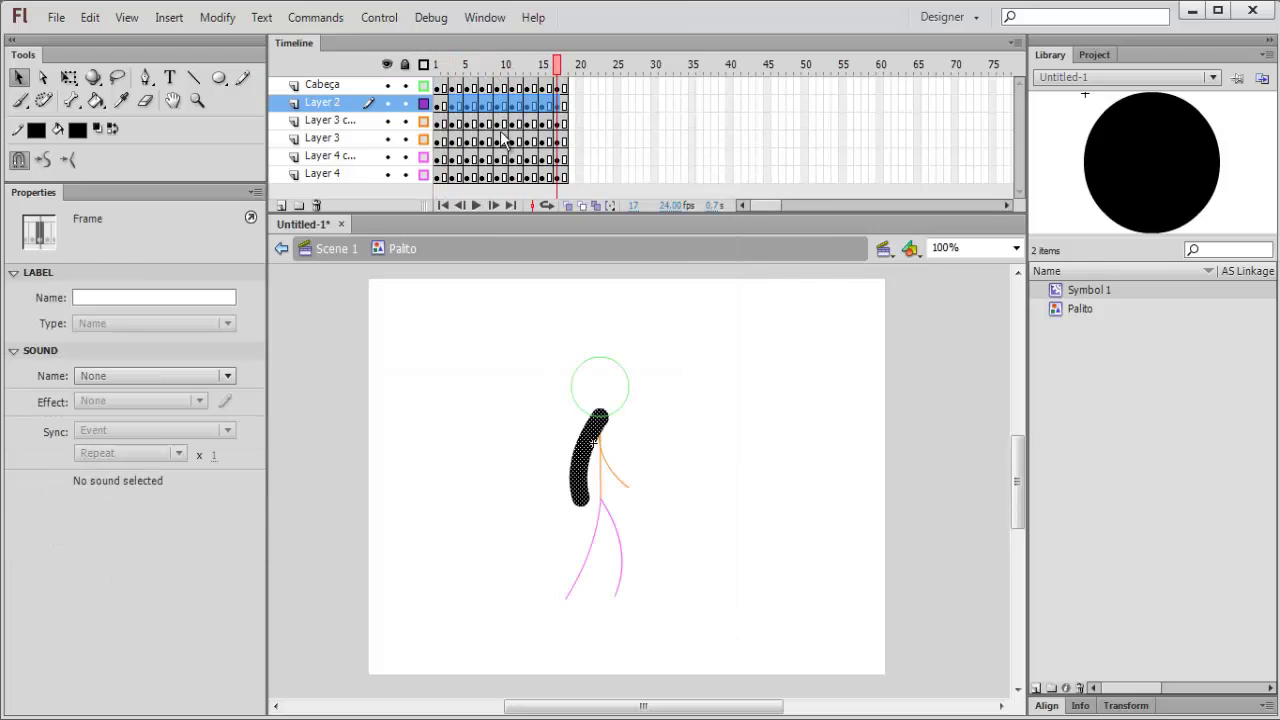
right_click(465, 137)
click(458, 142)
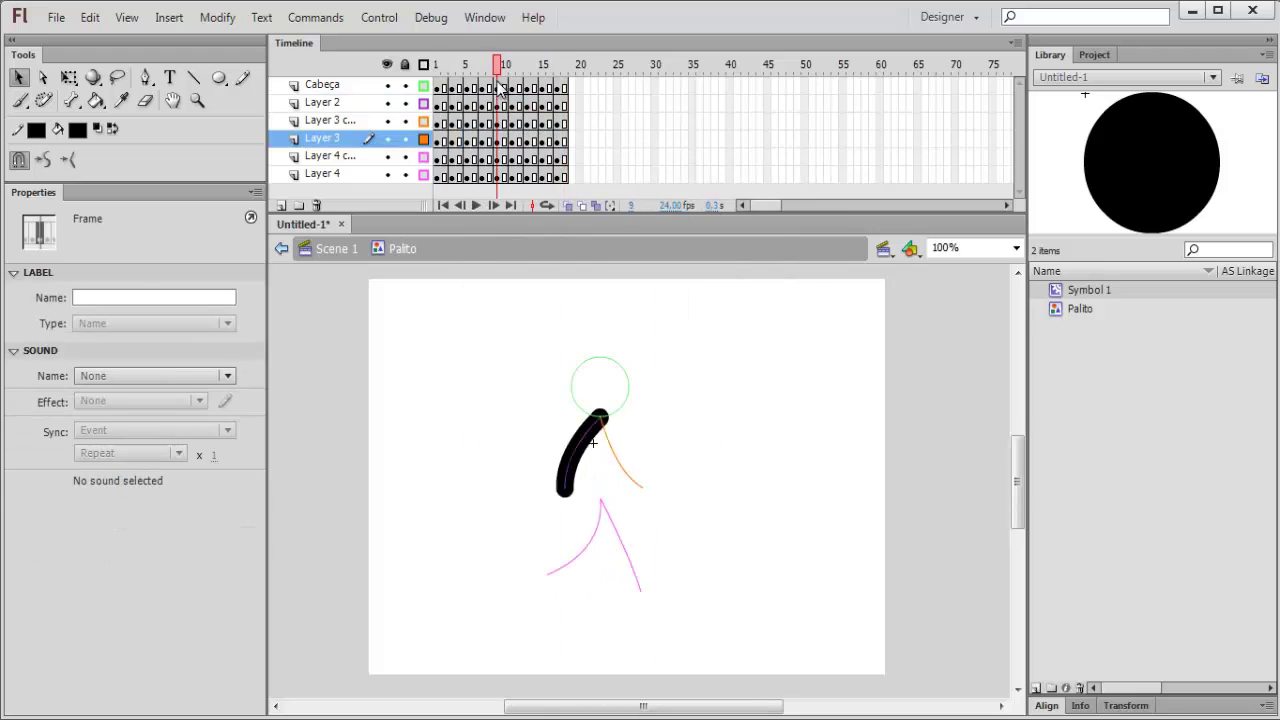
click(454, 141)
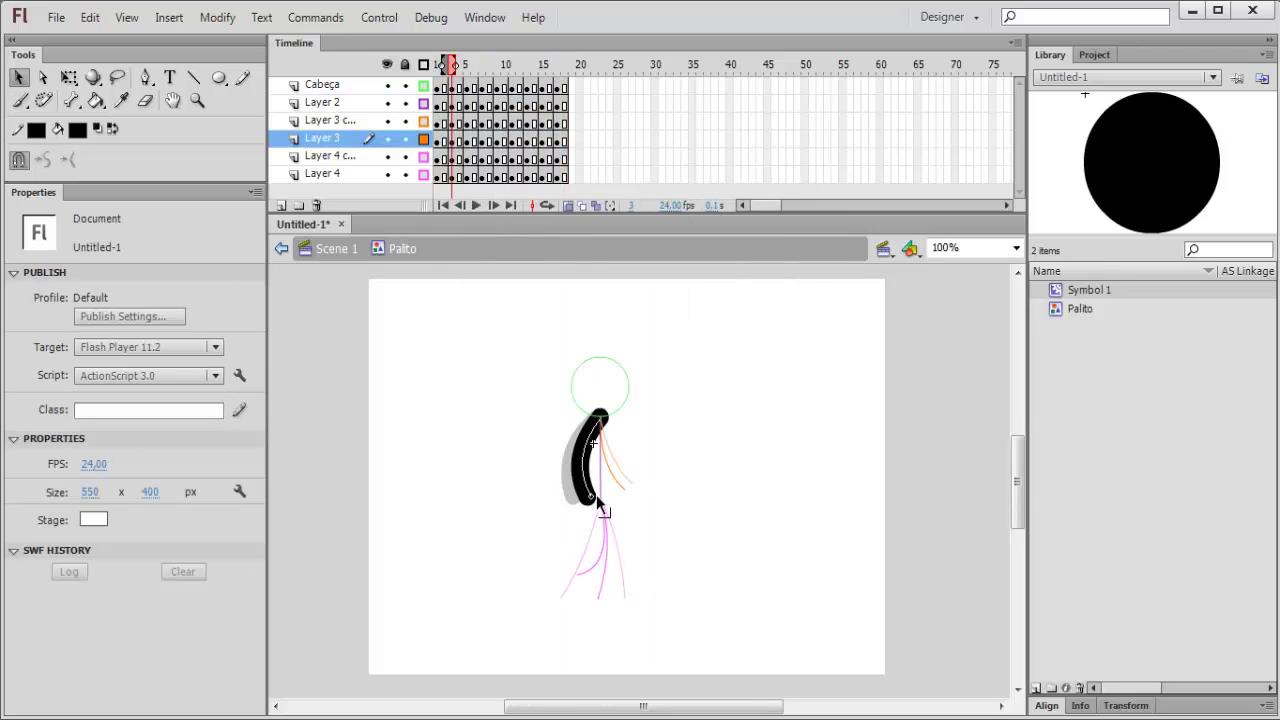
Clear the keyframes after frame 1 on Layer 2 and the Cabeça layer
right_click(566, 108)
click(627, 288)
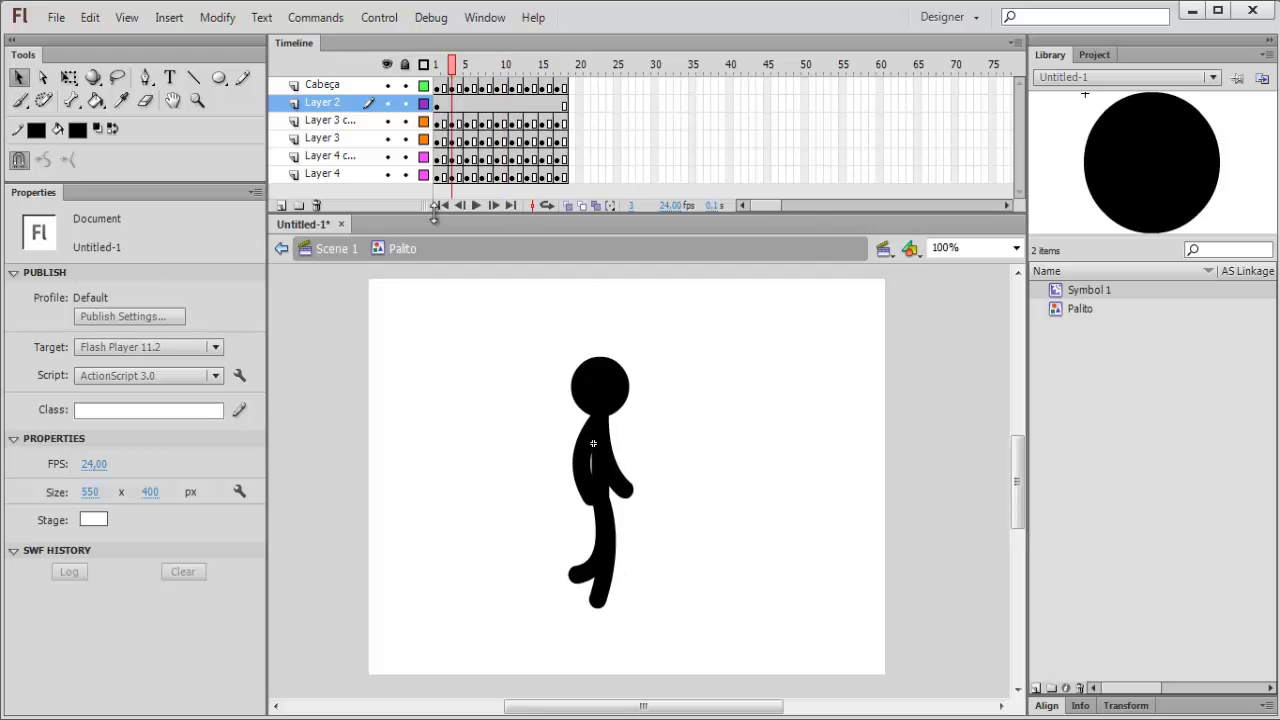
right_click(563, 88)
click(627, 270)
Create a motion tween on the Cabeça layer that tilts the head back at frame 9 and sets it upright at frame 18
right_click(495, 88)
click(545, 102)
key(q)
click(1015, 248)
click(950, 375)
click(467, 65)
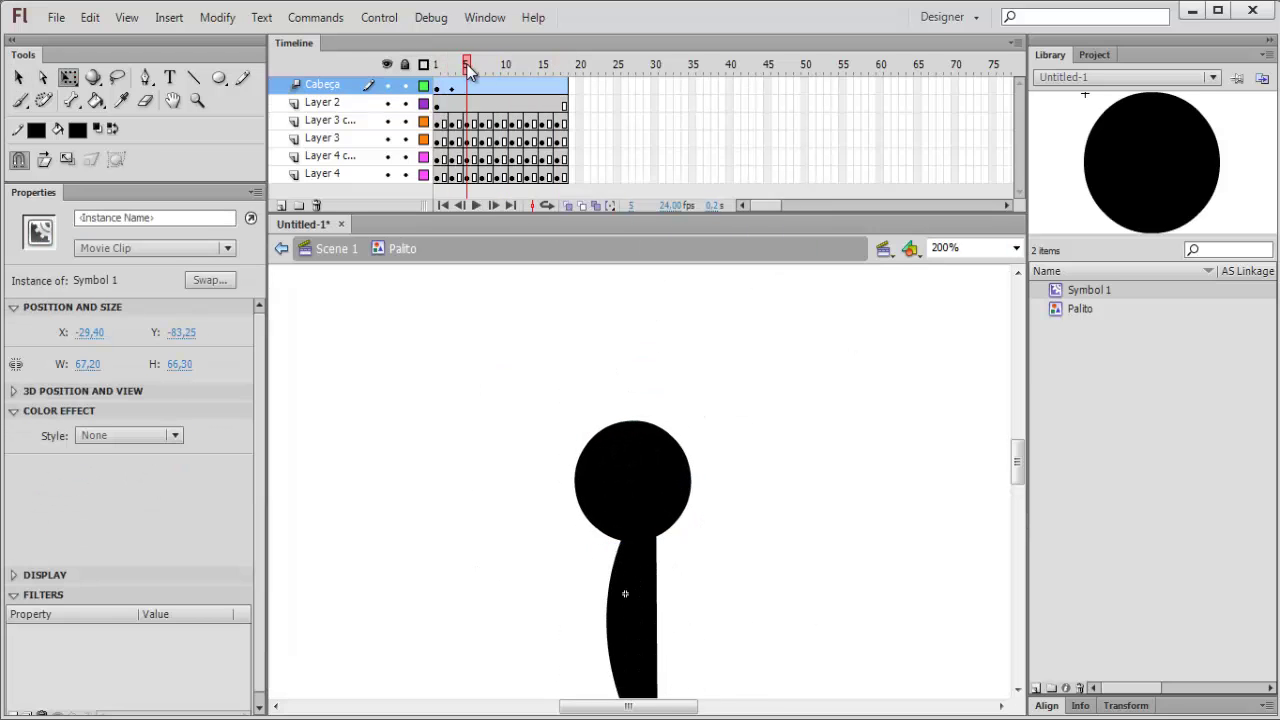
drag(452, 88, 497, 66)
click(564, 68)
Return the view to 100% and play the walk cycle to review the head and limb motion
key(ctrl+1)
scroll(768, 285, down, 2)
click(768, 285)
key(Return)
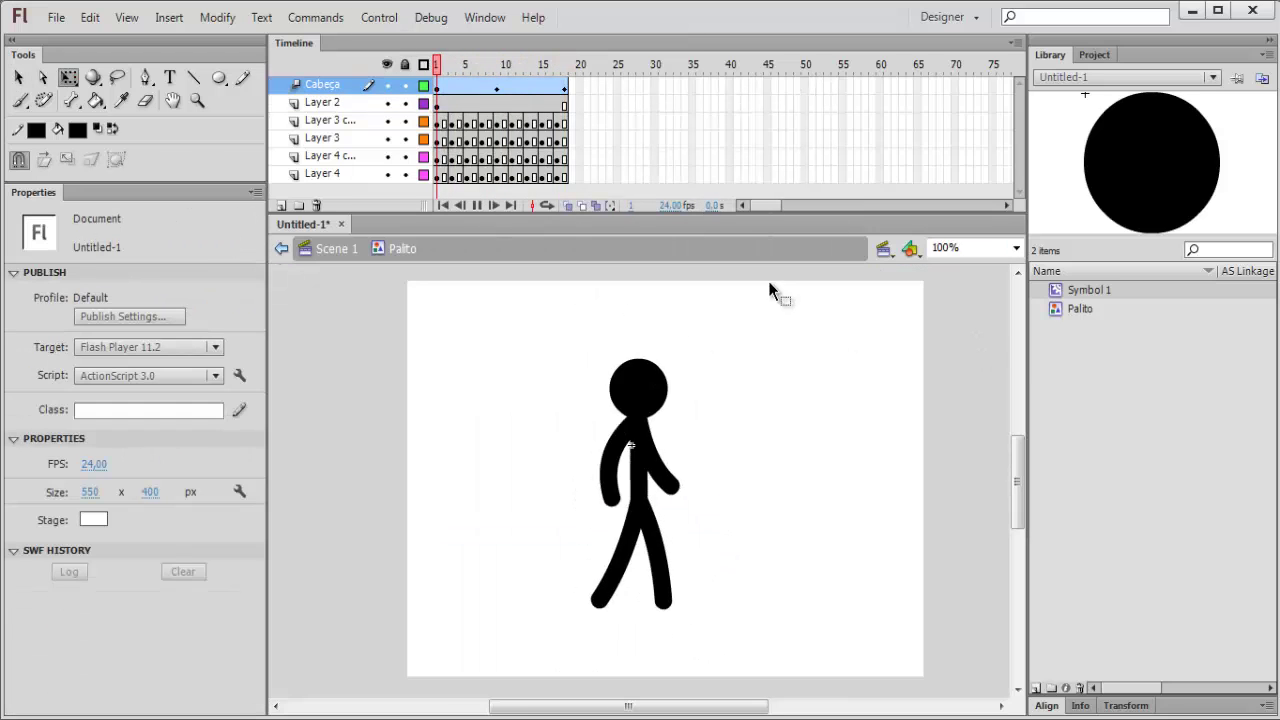
click(445, 64)
click(495, 392)
click(379, 17)
click(386, 36)
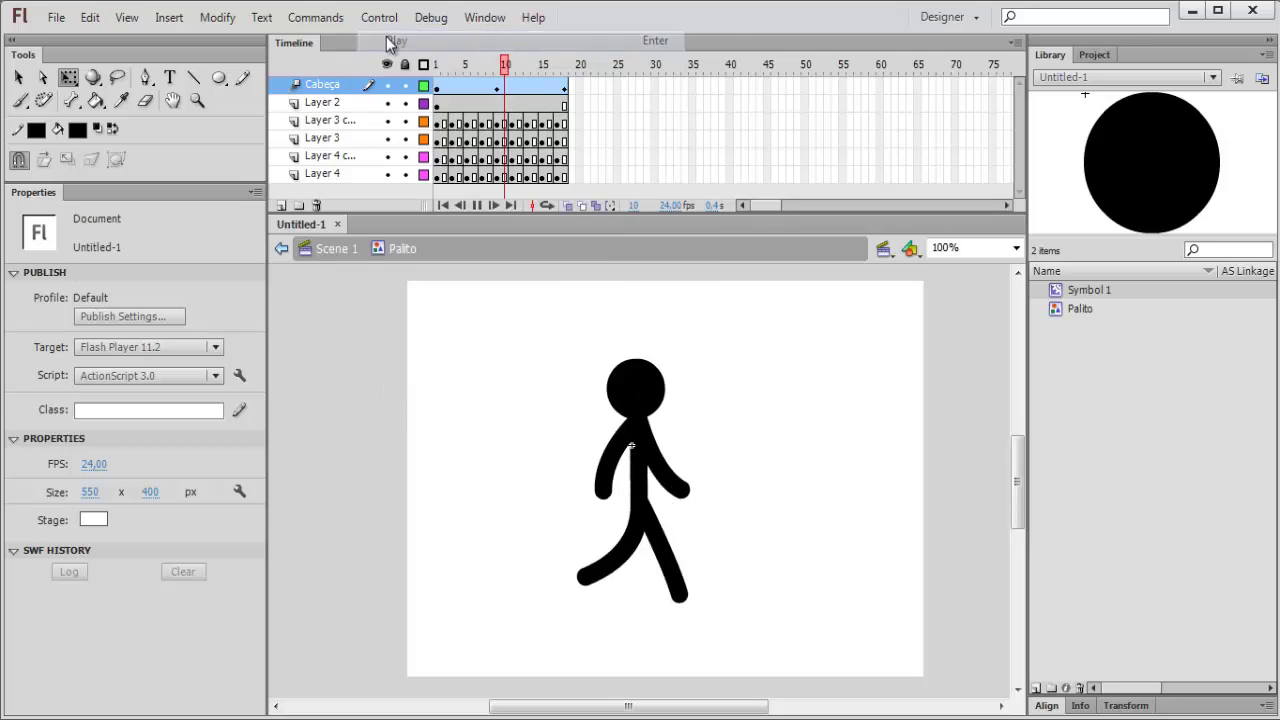
Examine the head's position at frames 9 and 18 and select the head
click(499, 66)
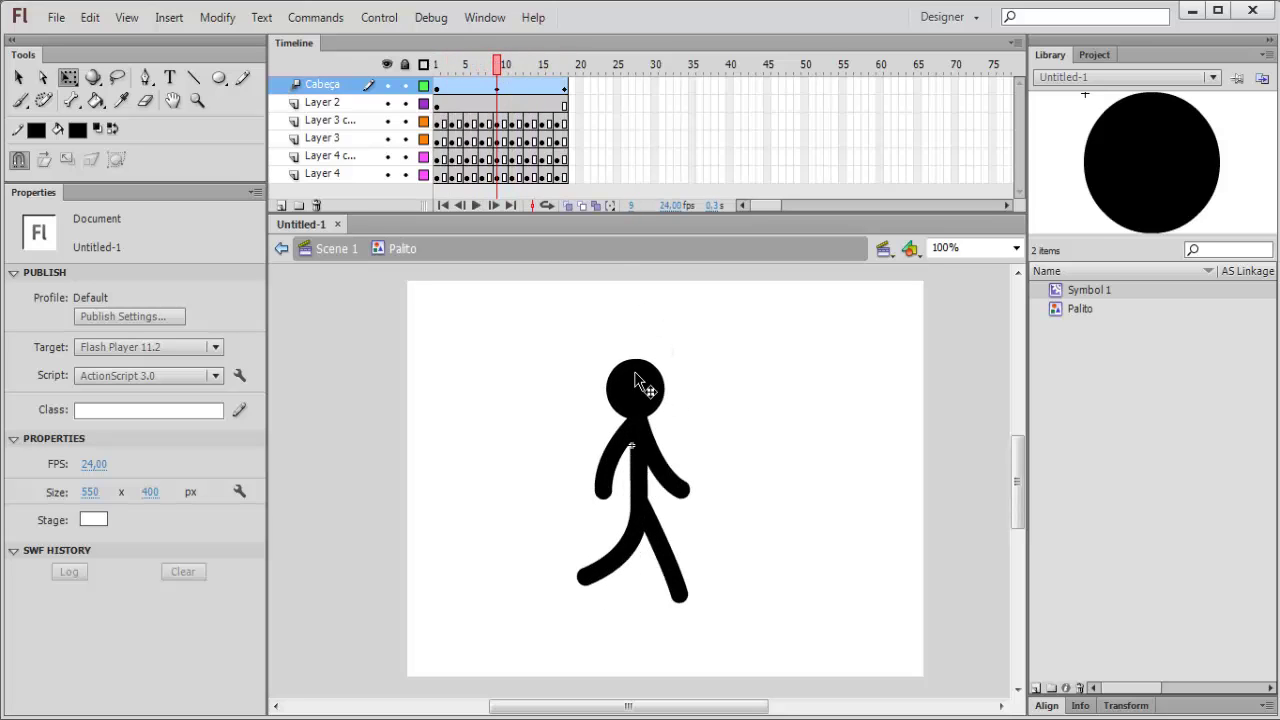
drag(501, 66, 568, 66)
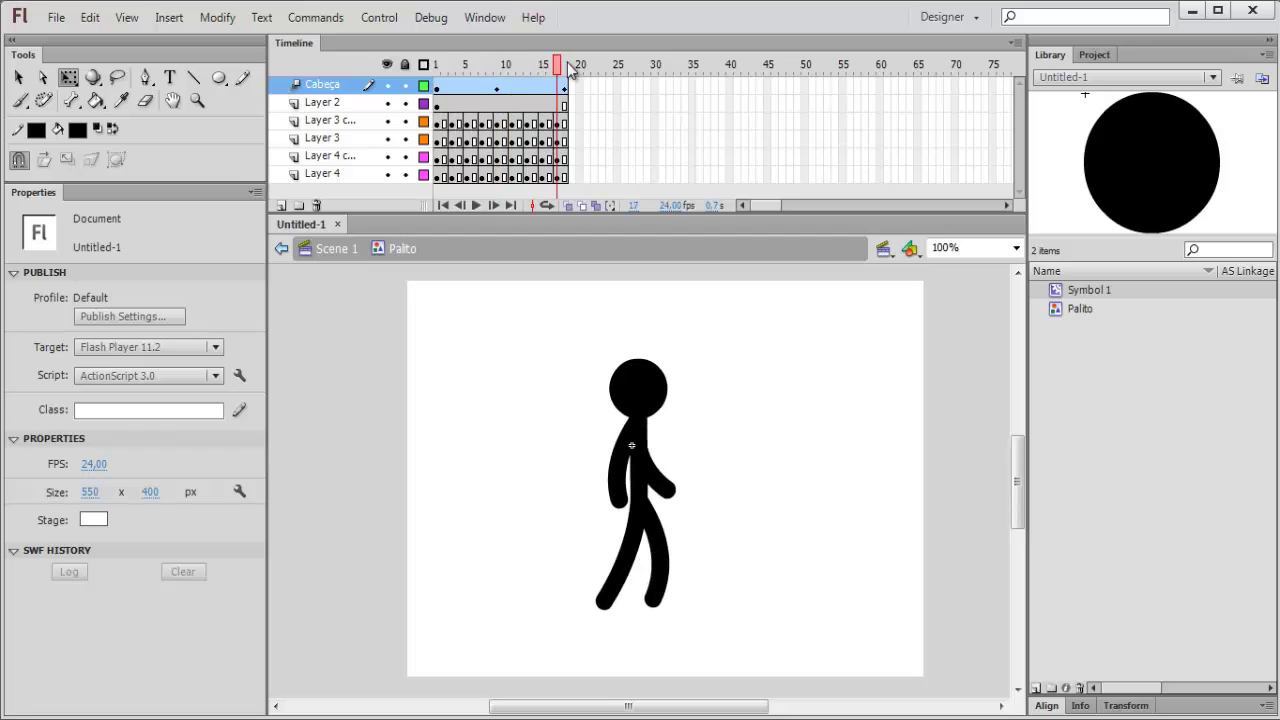
click(658, 375)
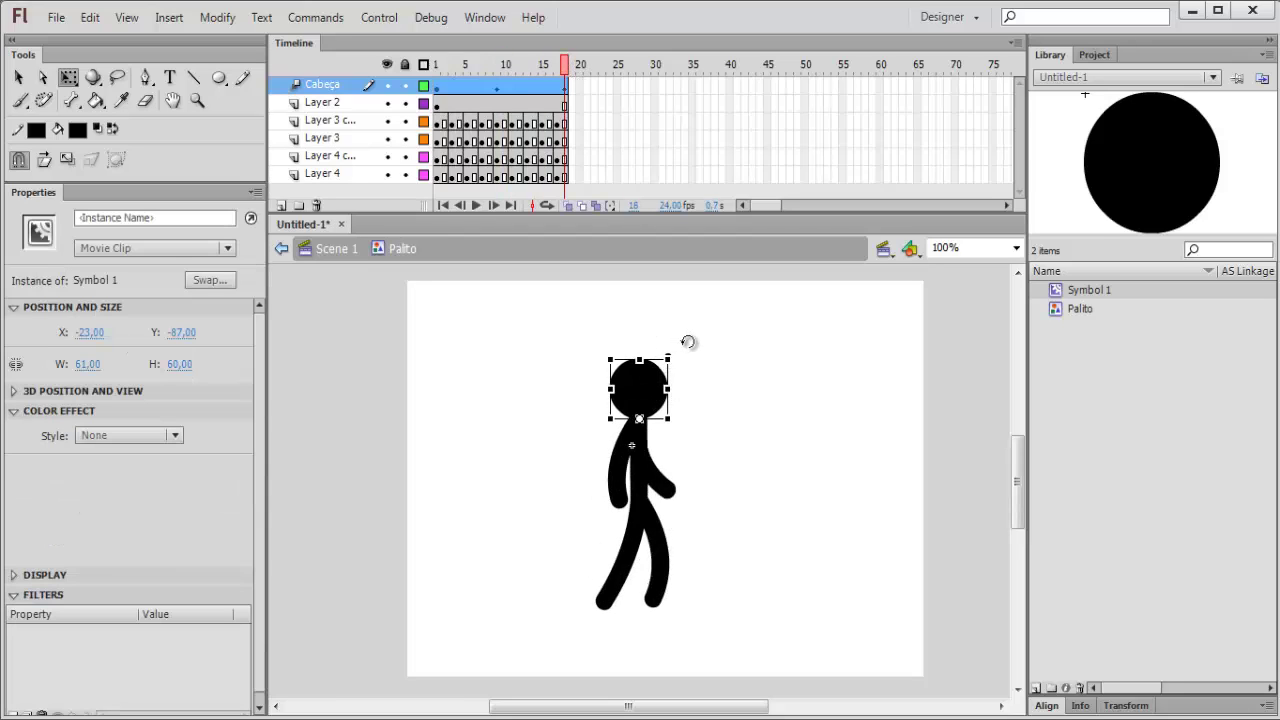
Return to Scene 1 and extend Layer 1 to frame 71 by inserting frames
click(344, 250)
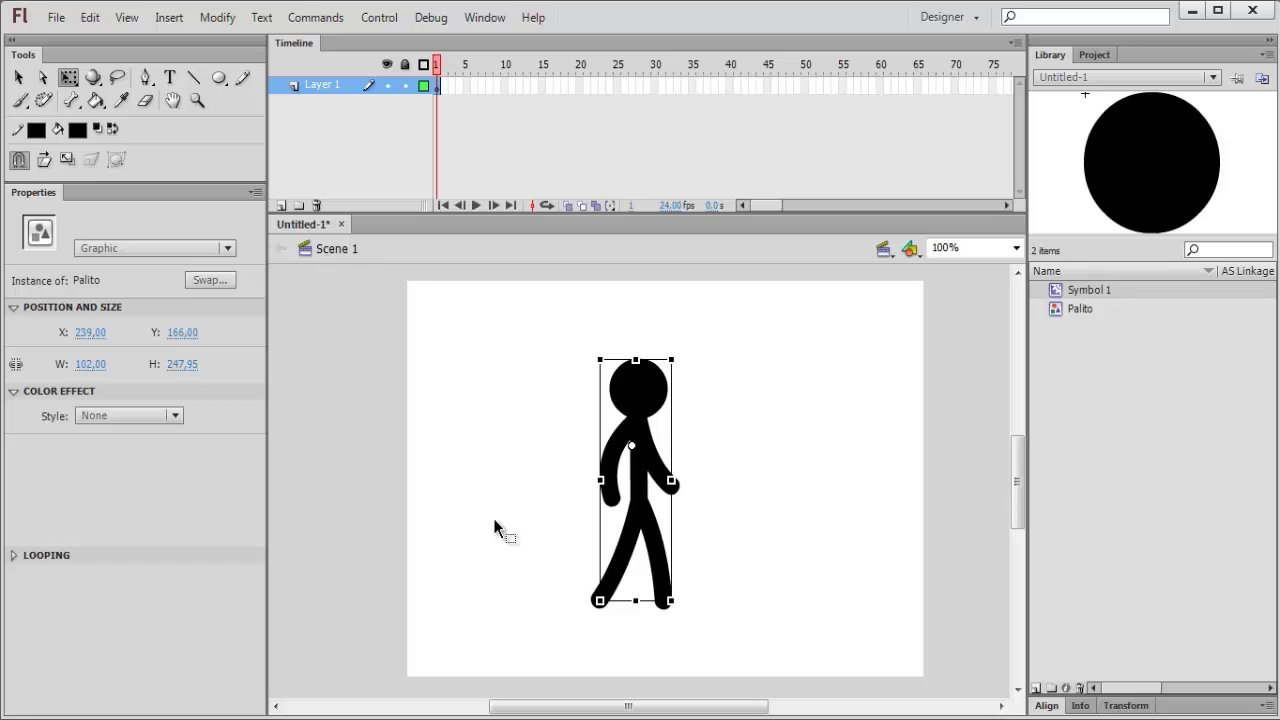
right_click(654, 88)
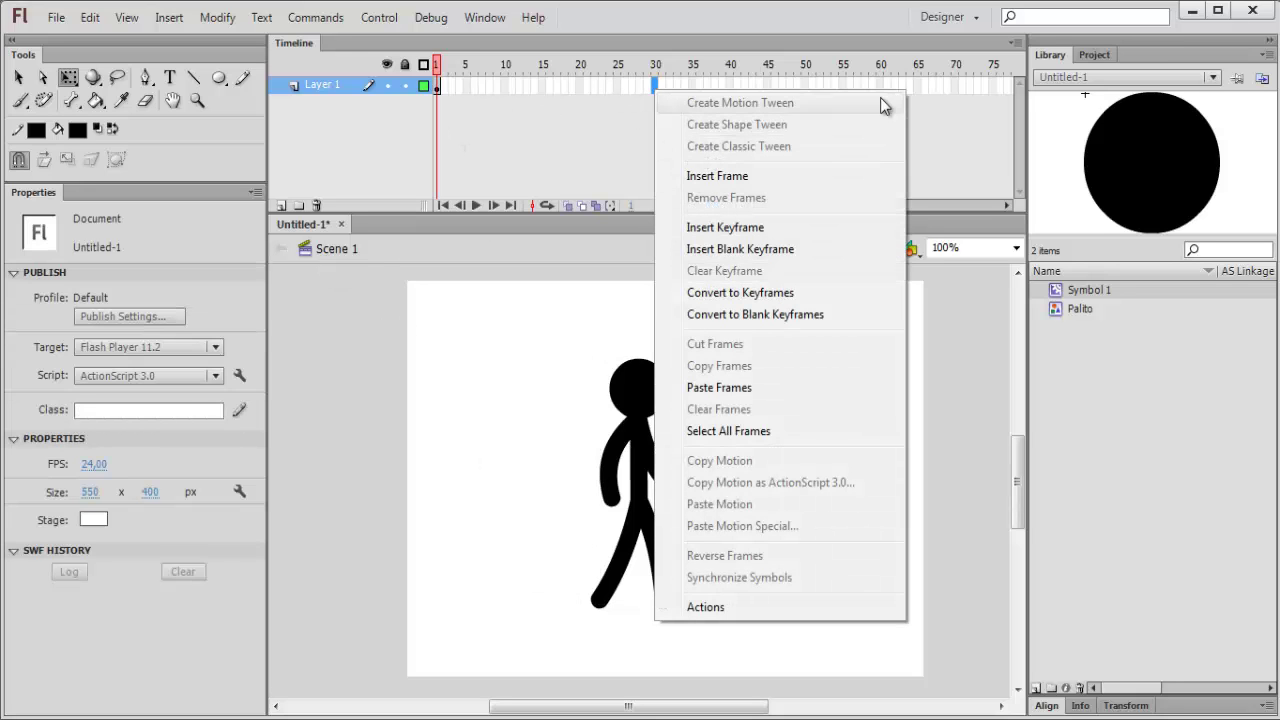
click(963, 86)
right_click(963, 86)
click(975, 172)
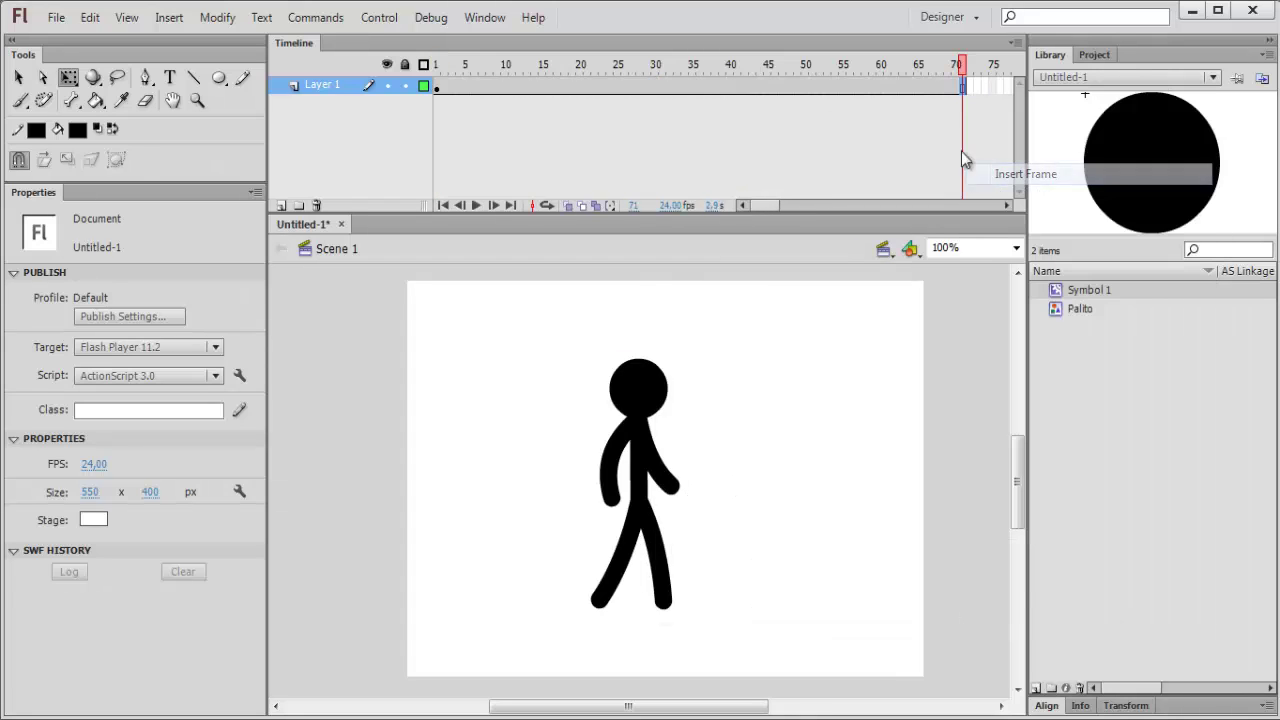
Scrub through the Scene 1 timeline to preview the looping walk and go back to frame 1
drag(957, 66, 1030, 67)
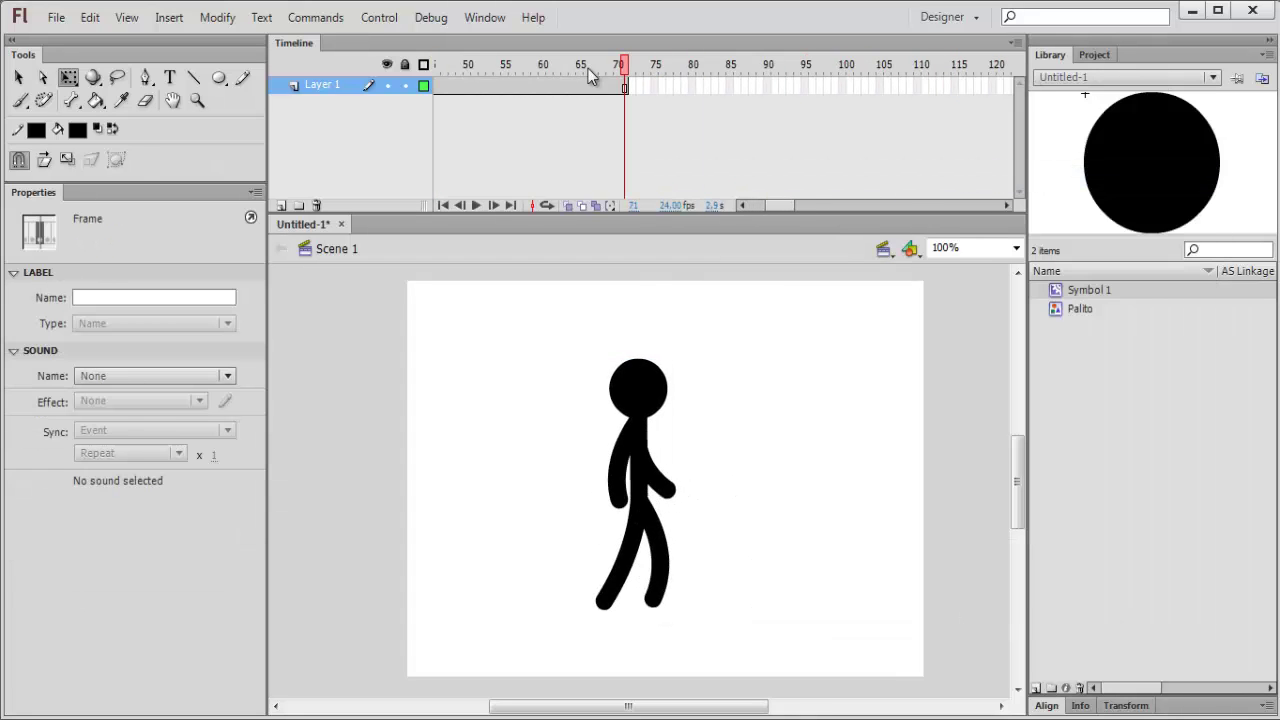
drag(588, 68, 668, 113)
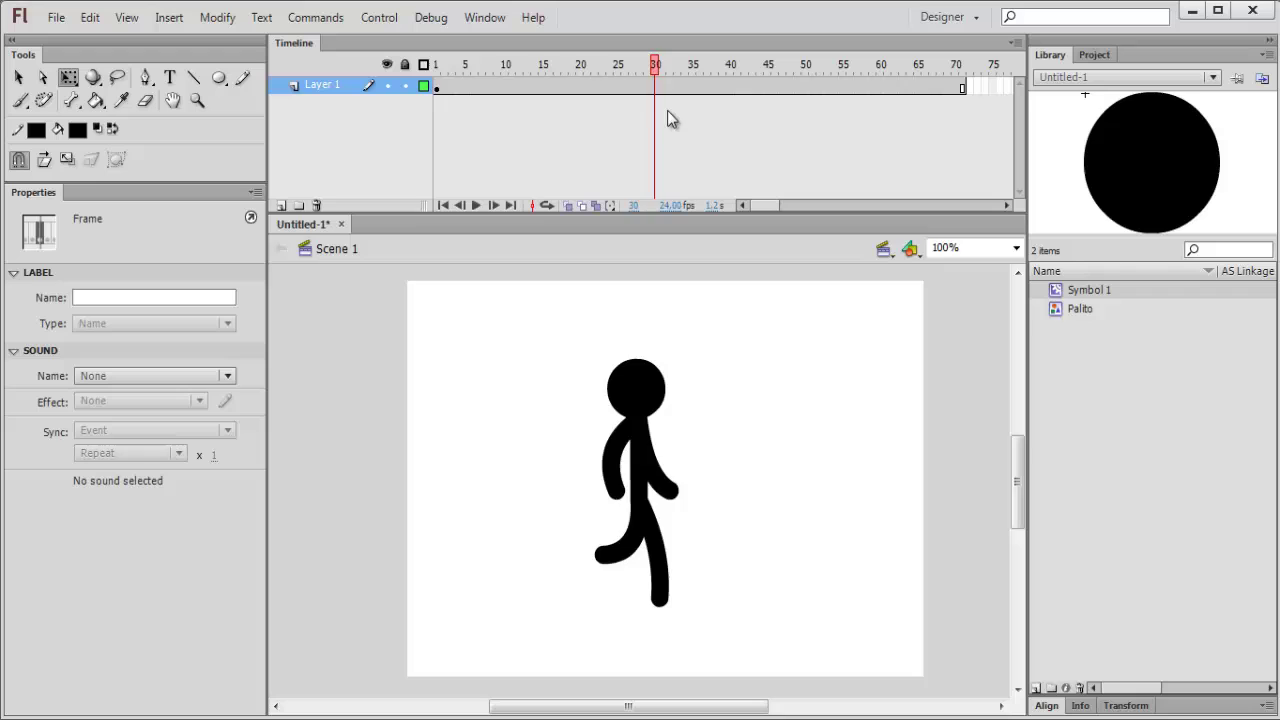
click(418, 120)
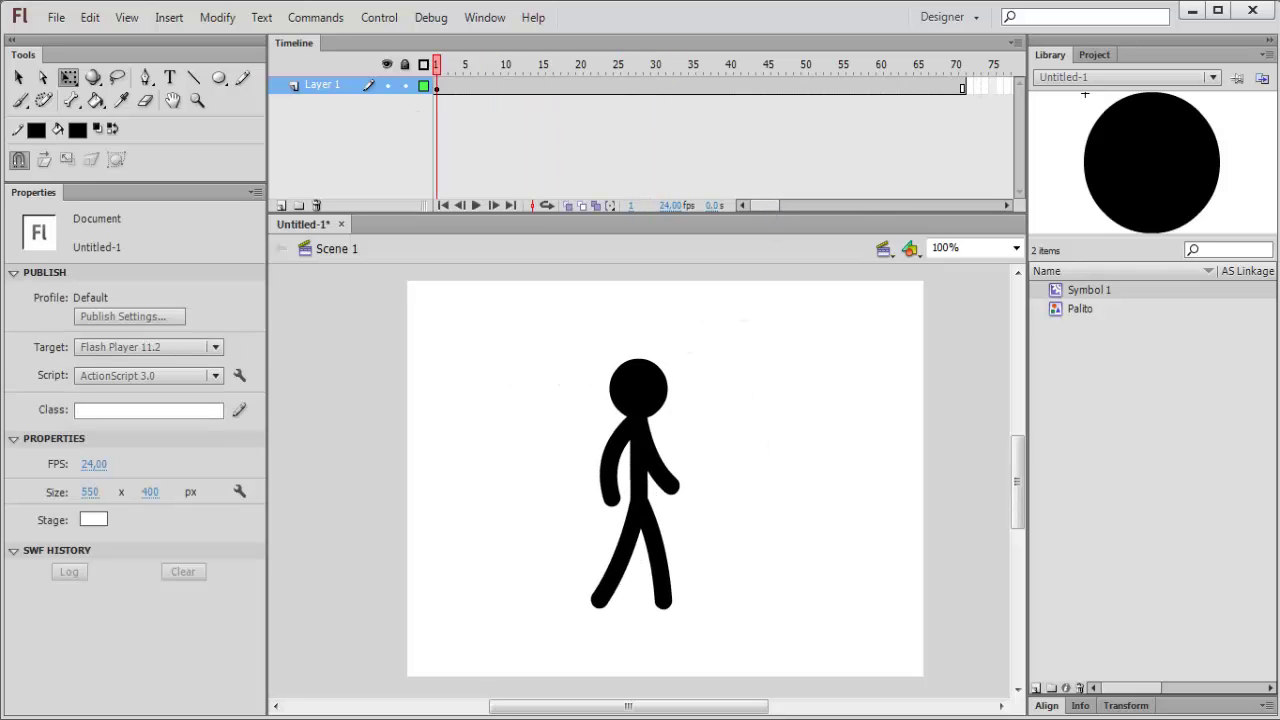
Move the Palito figure at frame 1 just outside the stage's left edge, to X -57, Y 208
click(640, 448)
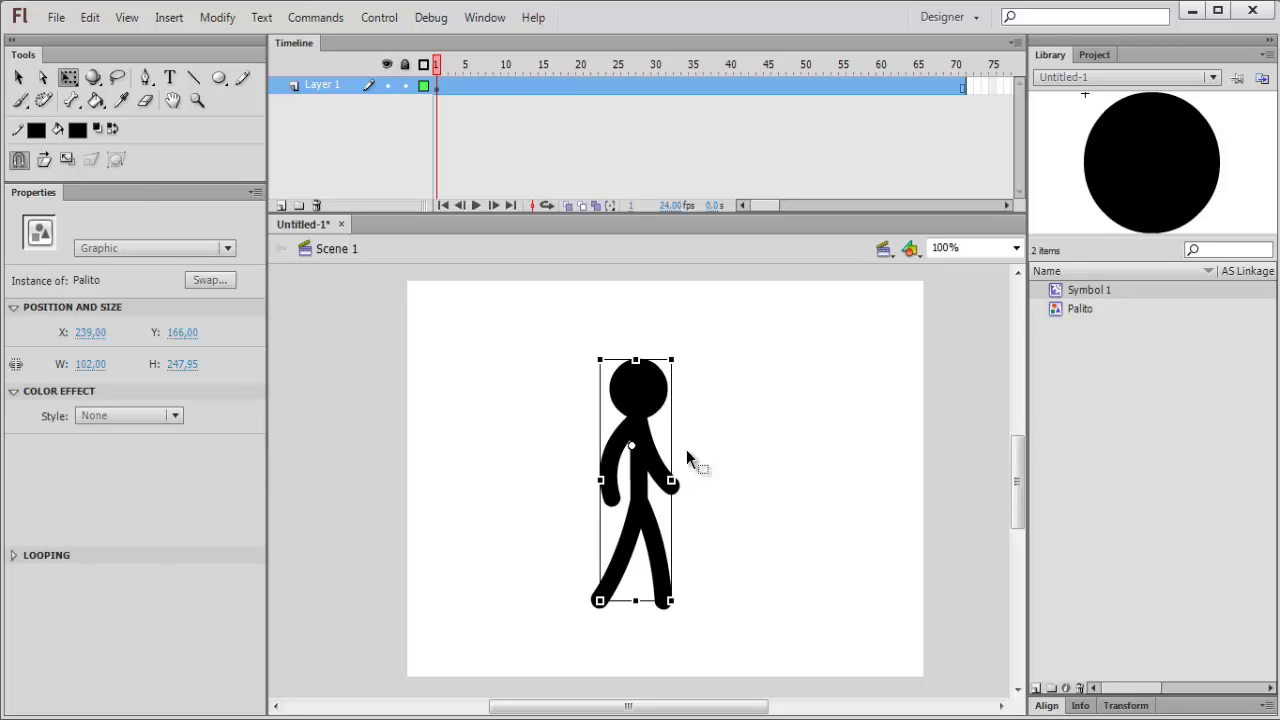
click(926, 437)
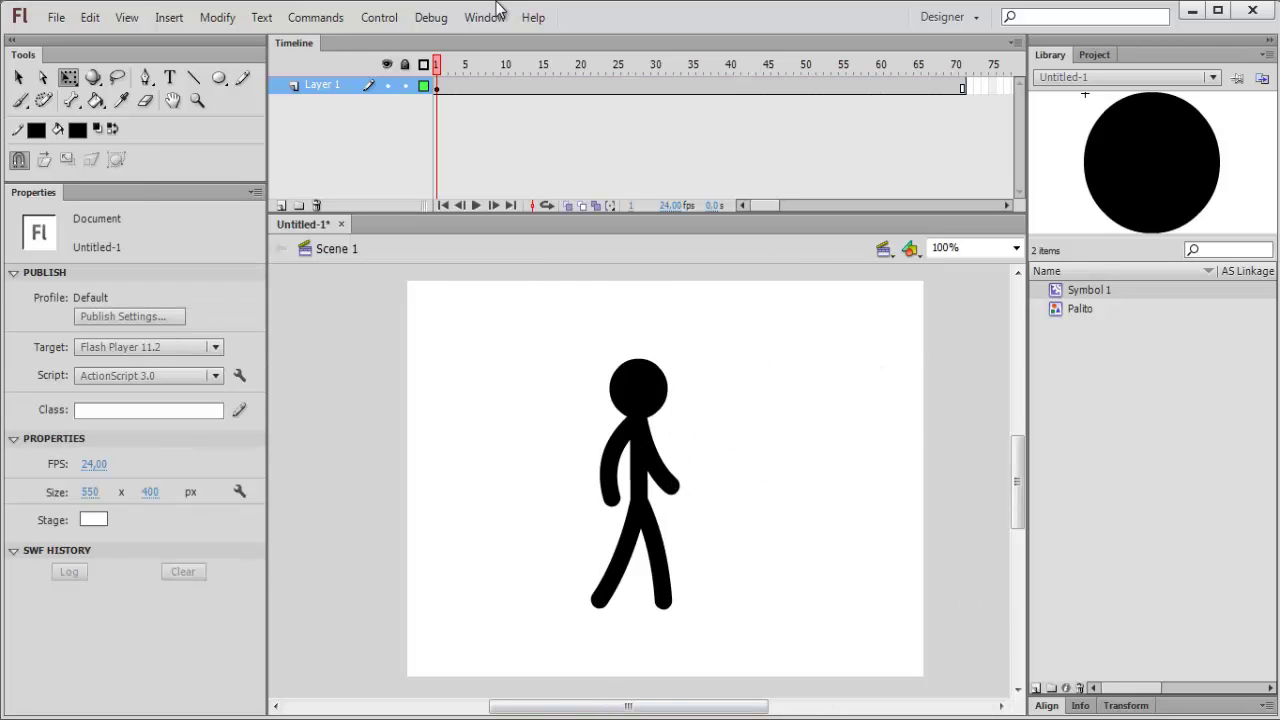
mouse_move(444, 66)
mouse_down()
mouse_move(957, 66)
mouse_move(444, 70)
mouse_up()
click(645, 490)
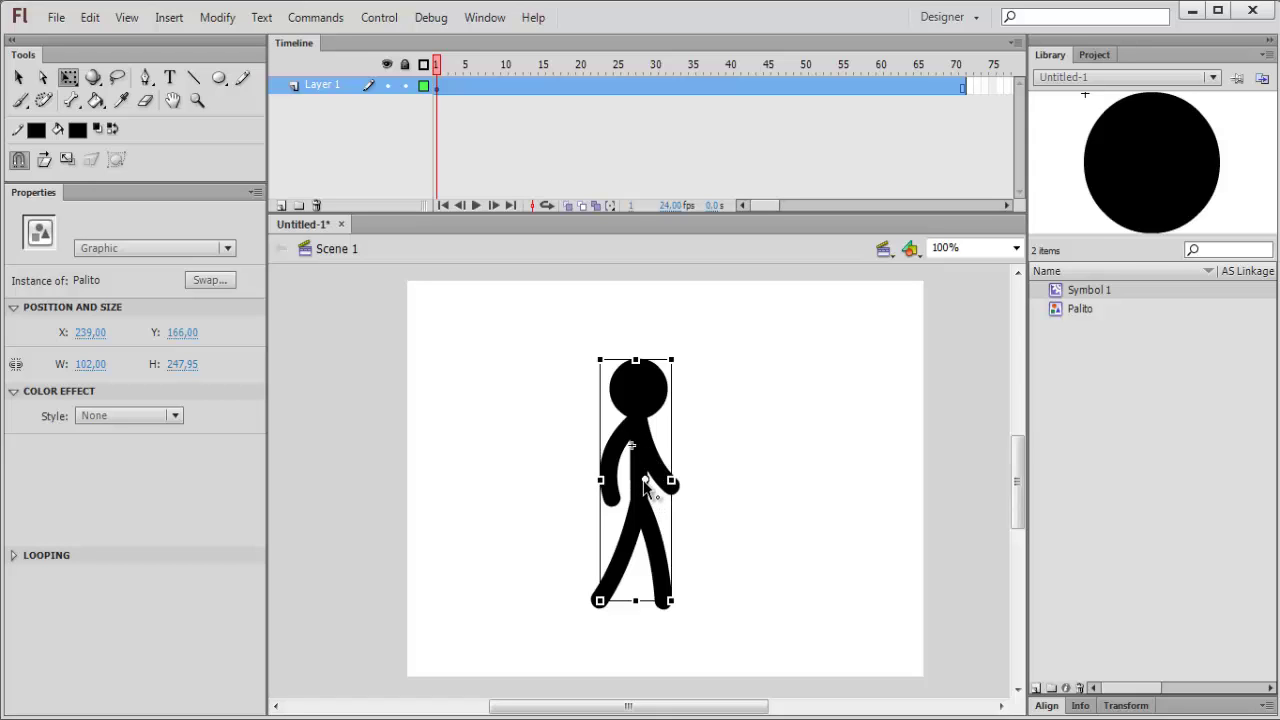
click(663, 505)
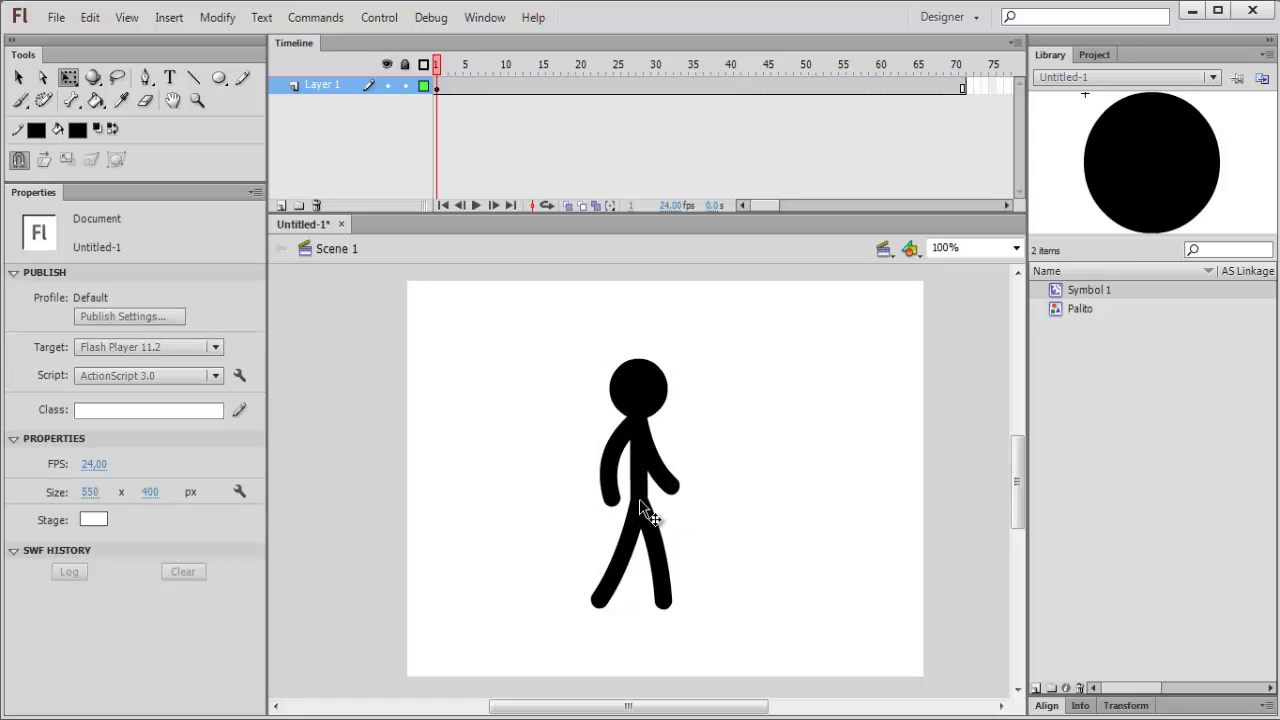
drag(650, 514, 371, 557)
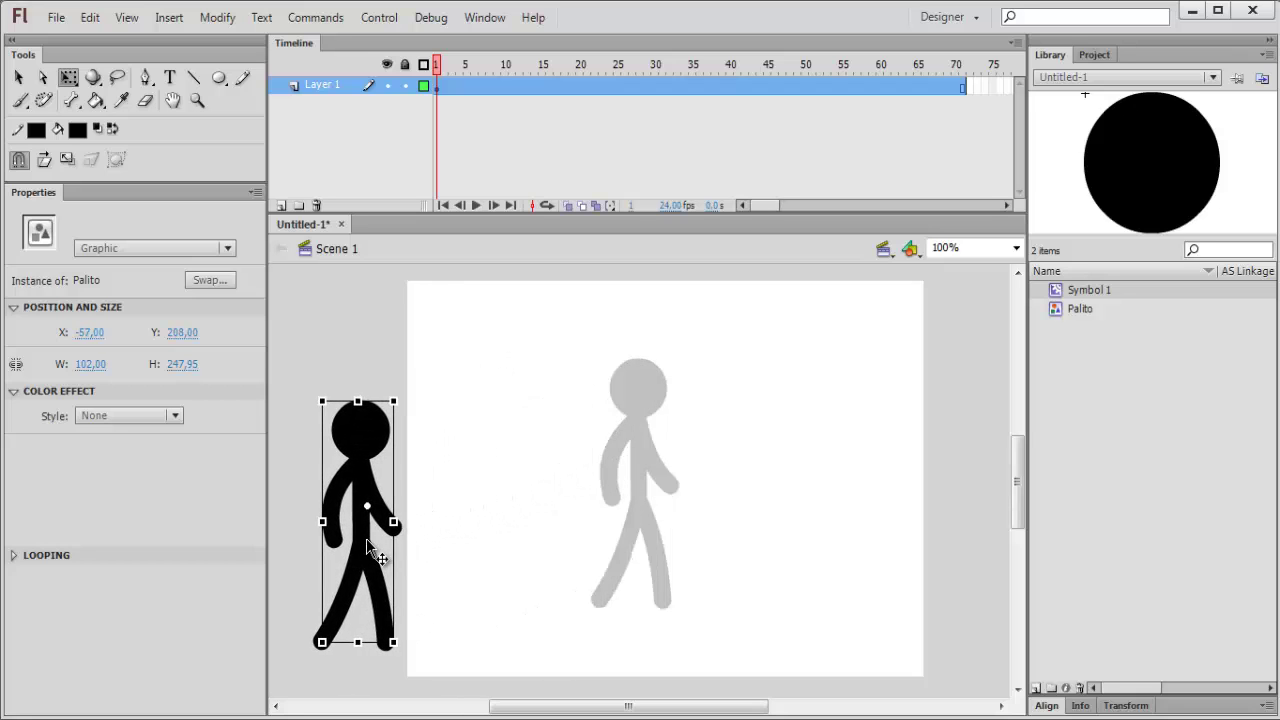
click(551, 420)
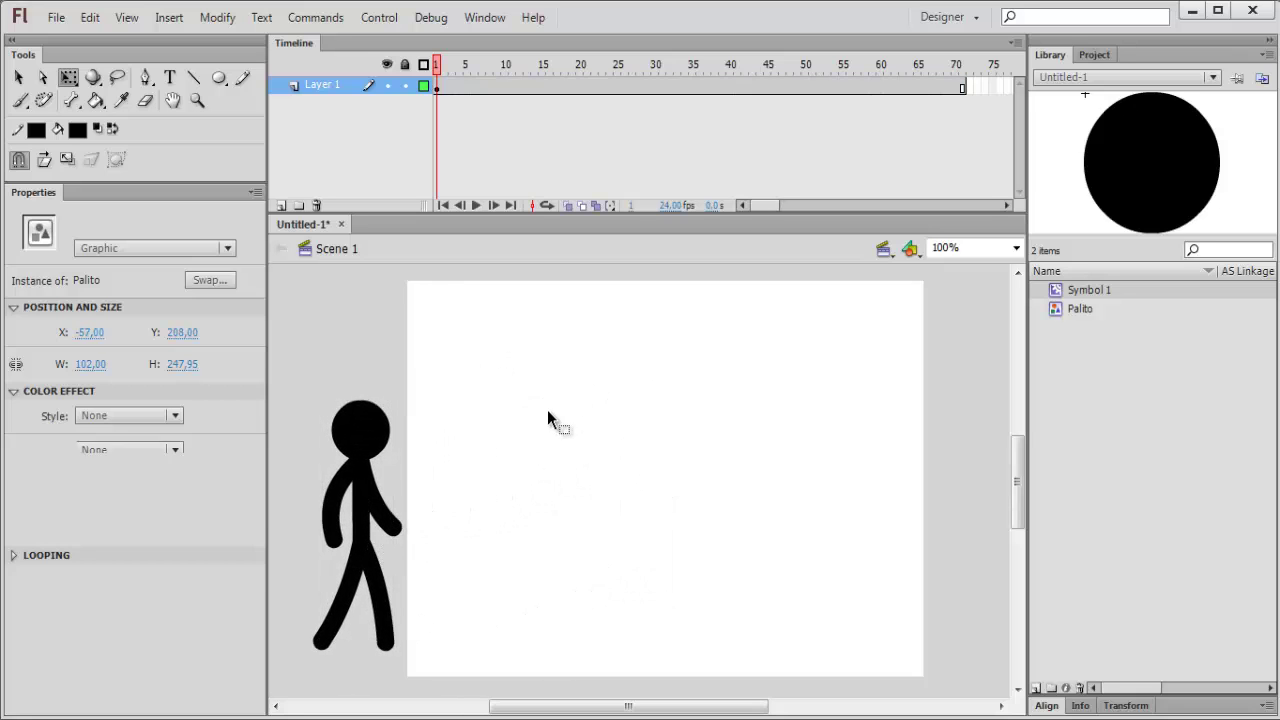
Create a motion tween on Layer 1 for the Palito figure
click(485, 92)
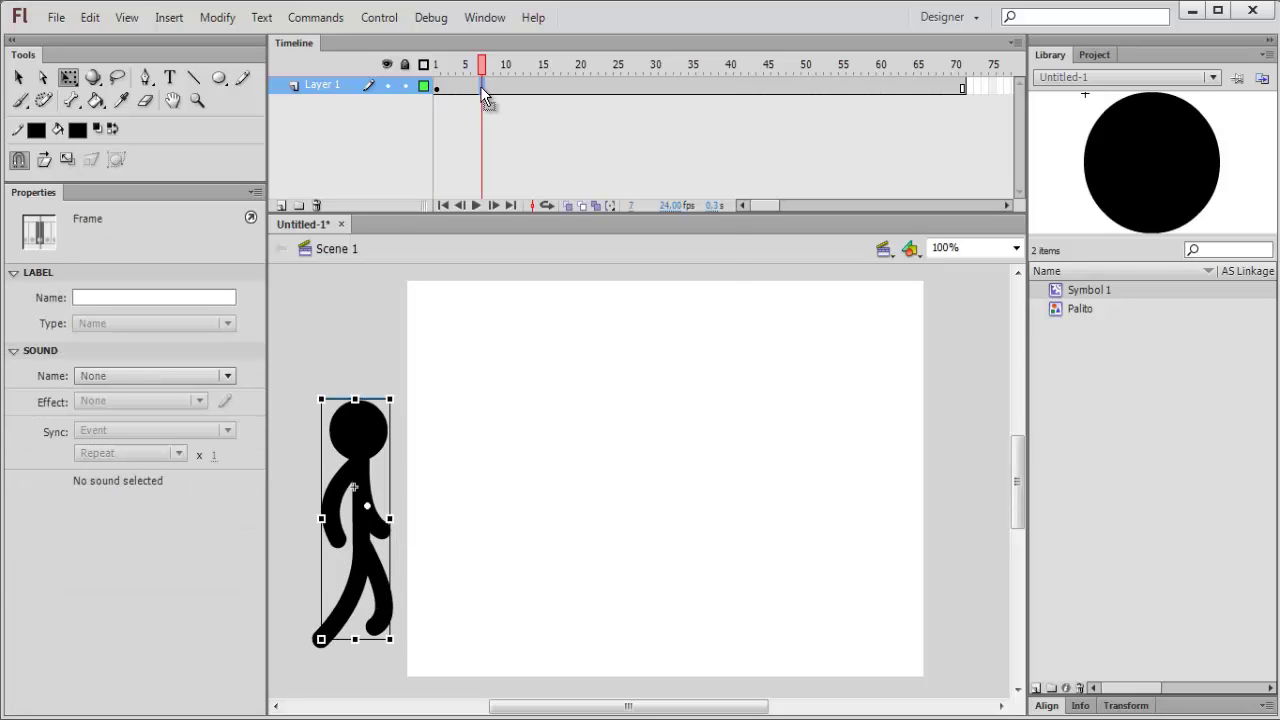
right_click(481, 89)
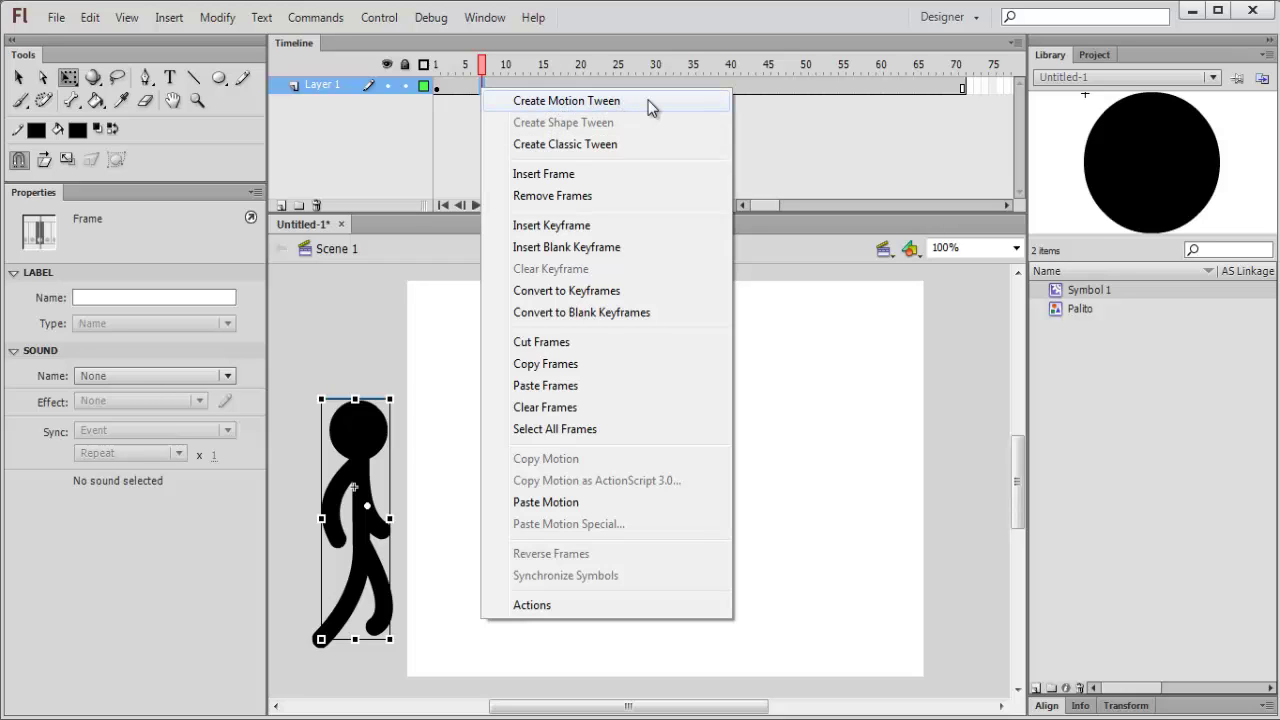
click(566, 101)
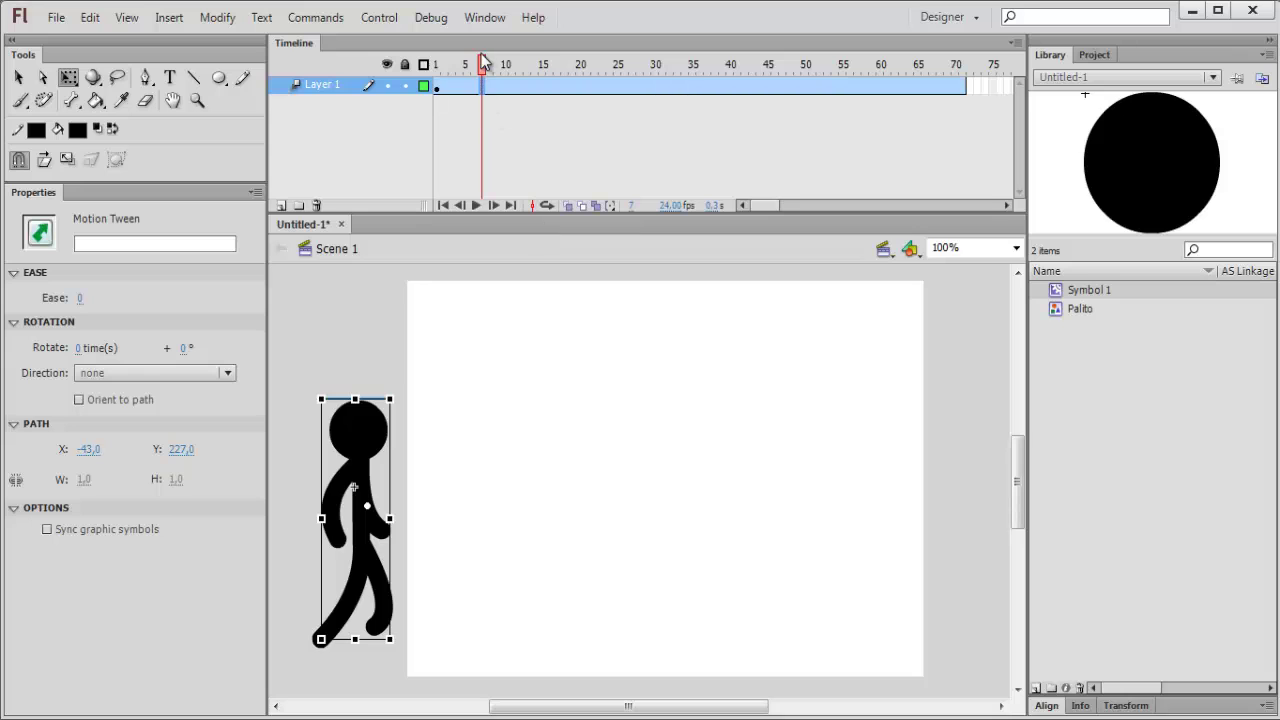
At frame 60, move Palito horizontally past the stage's right edge to about X 590, Y 208
drag(484, 64, 877, 66)
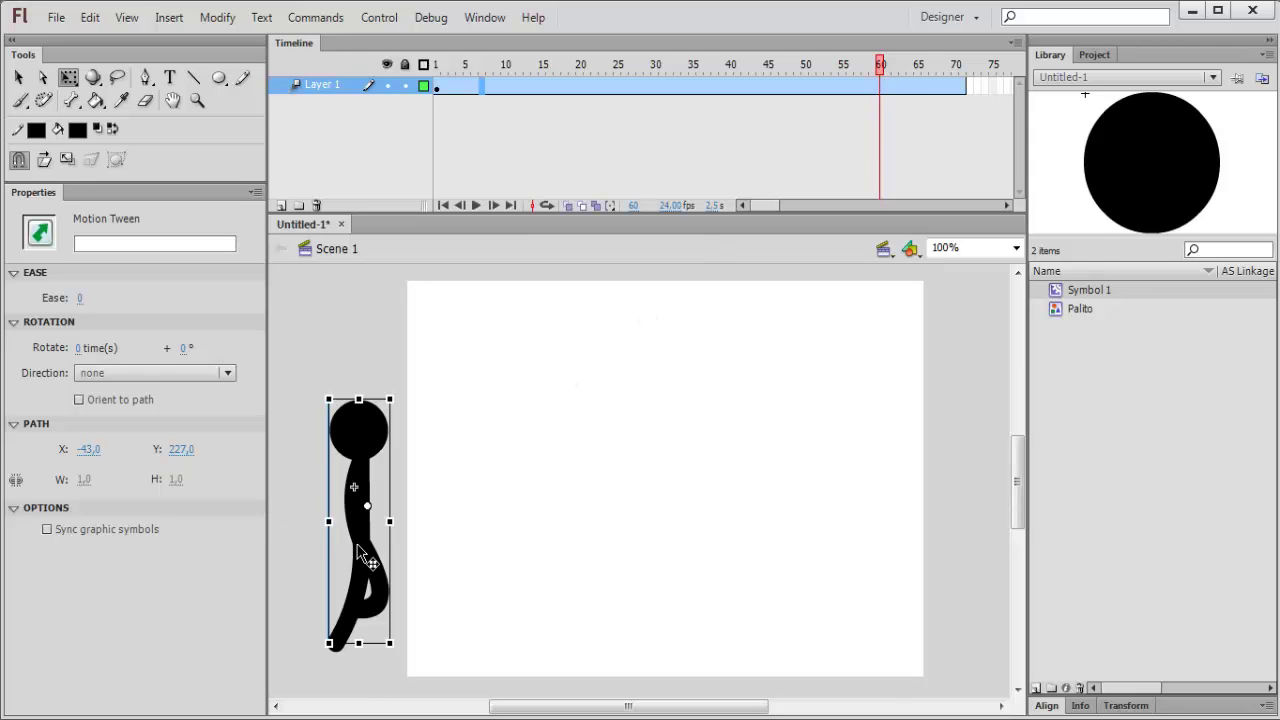
drag(357, 536, 984, 537)
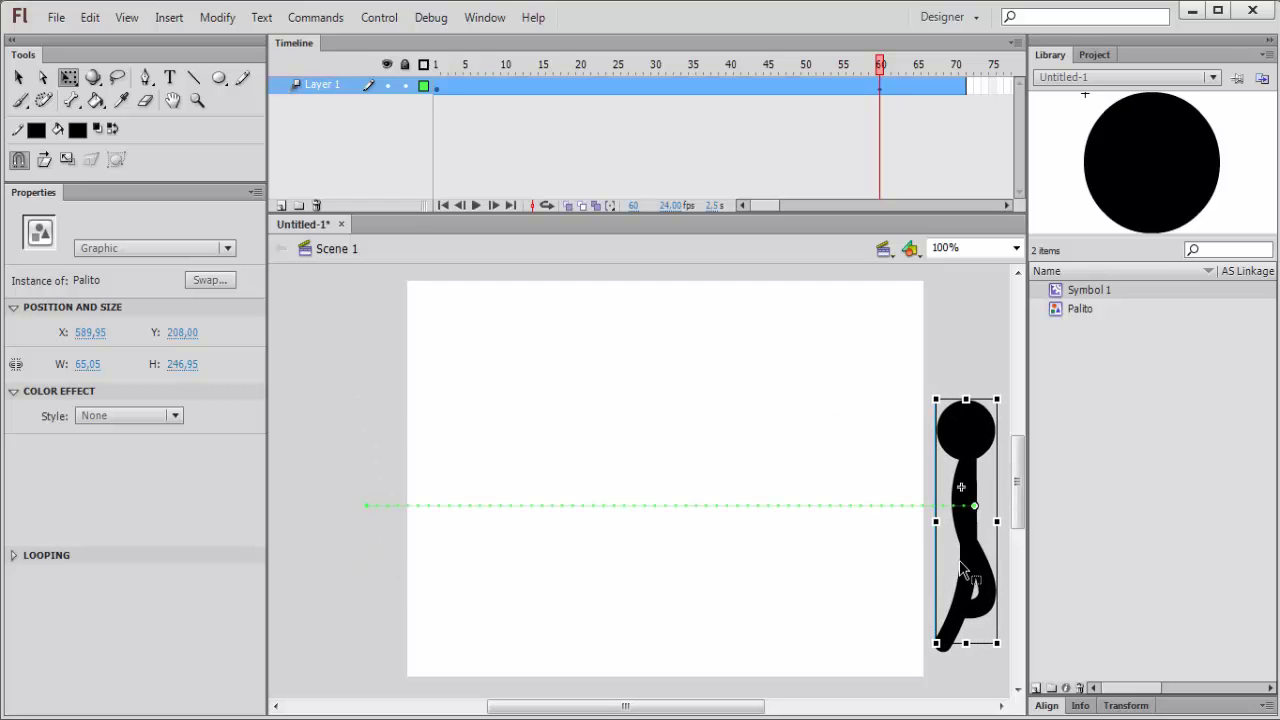
click(774, 514)
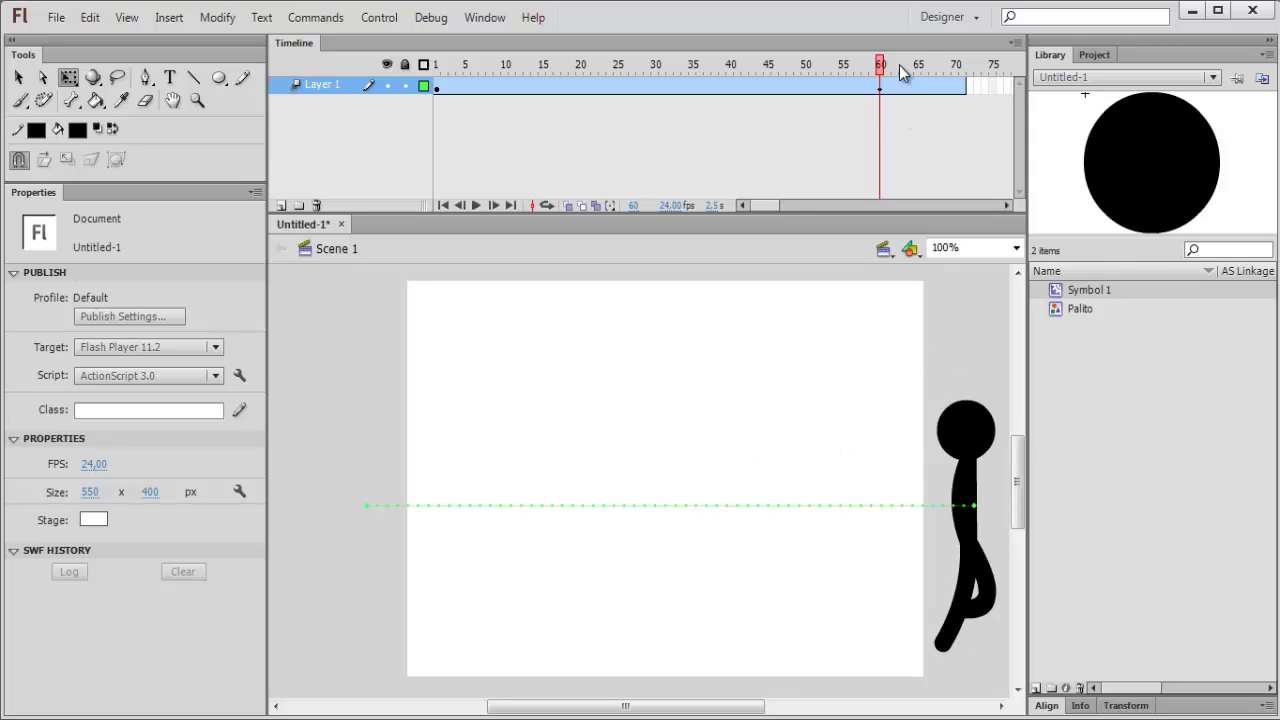
Play the tweened walk twice from frame 1 to review Palito's speed across the stage
drag(899, 65, 433, 66)
click(379, 17)
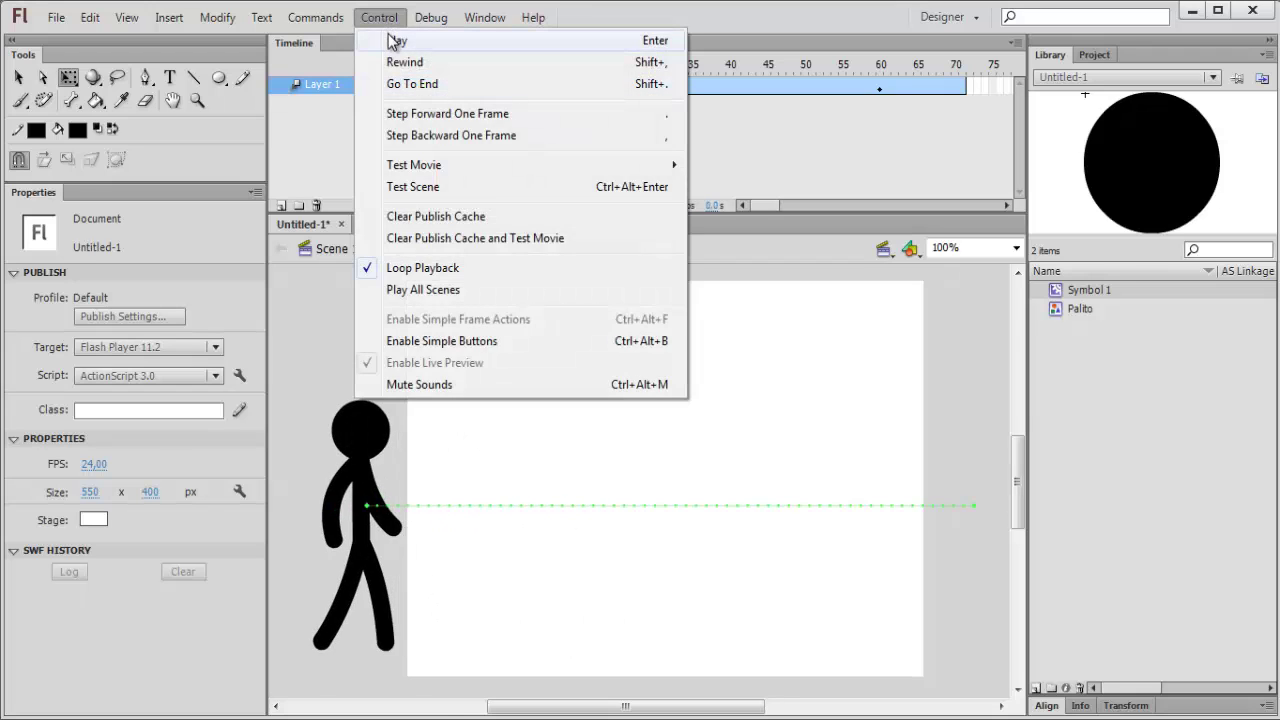
click(396, 41)
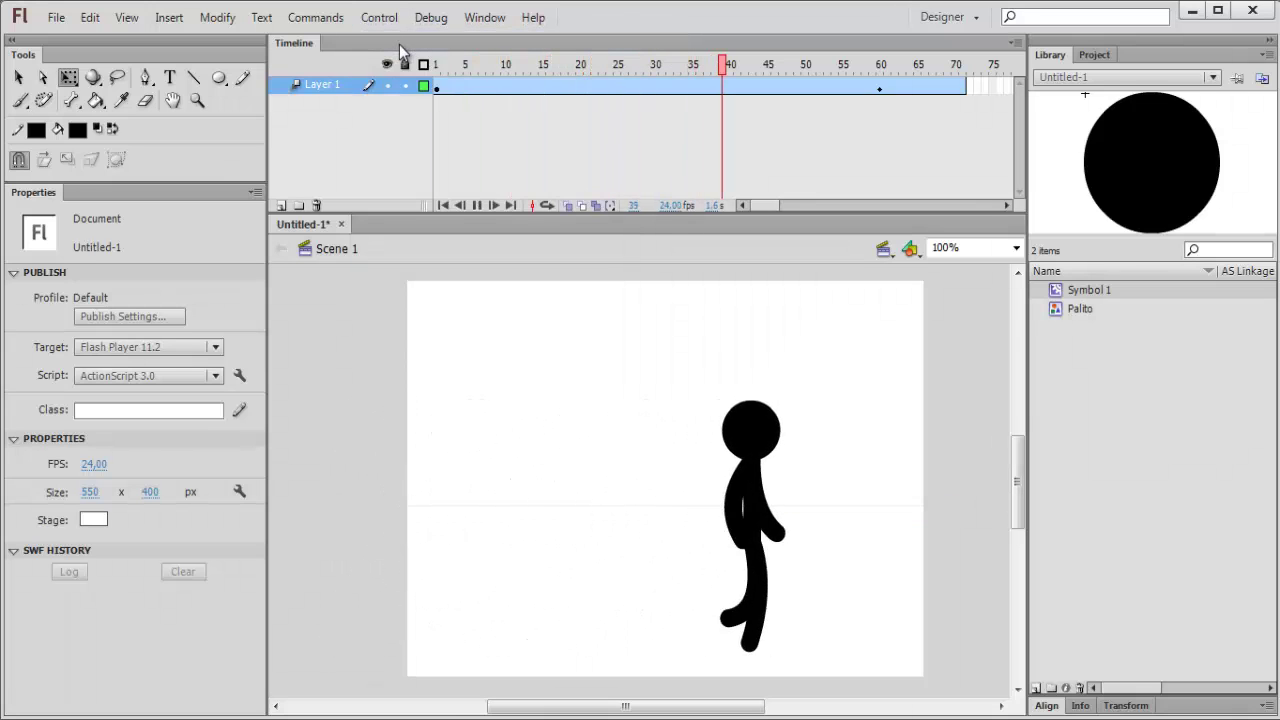
drag(728, 65, 433, 66)
click(379, 17)
click(396, 41)
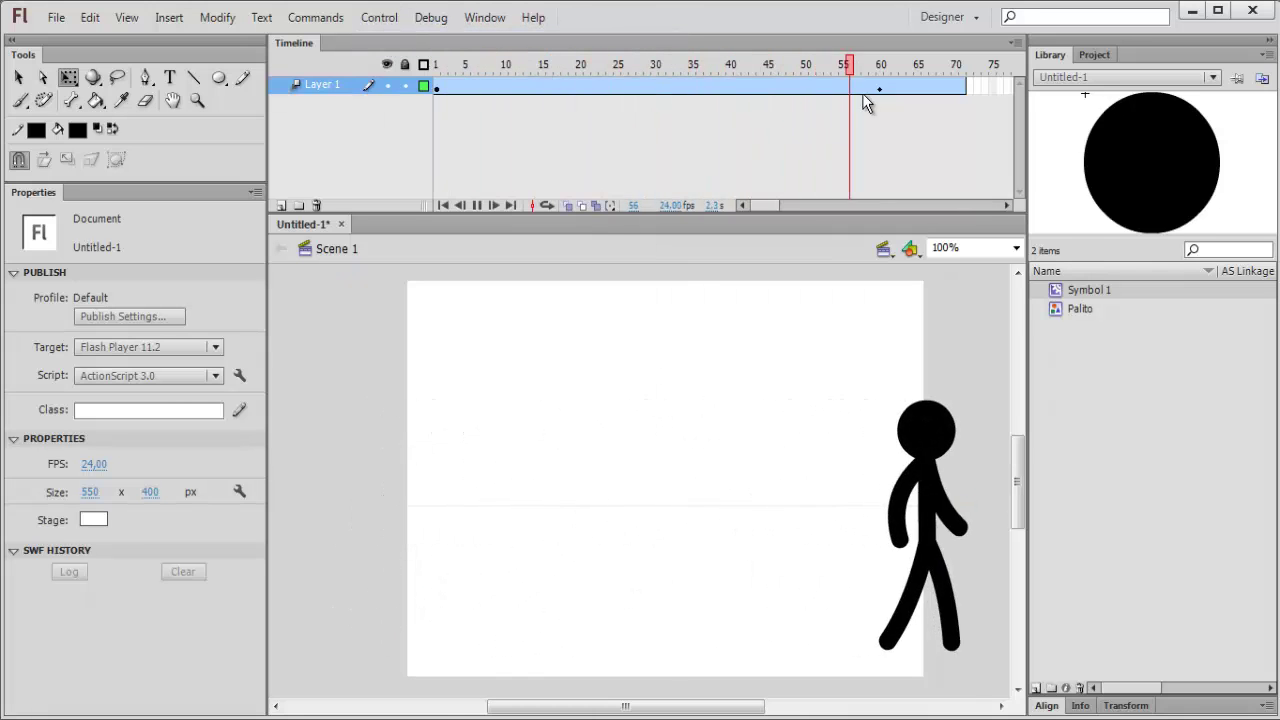
Extend the Layer 1 tween to frame 110 by inserting frames
mouse_move(894, 76)
mouse_down()
mouse_move(760, 70)
mouse_move(880, 80)
mouse_up()
drag(765, 209, 786, 209)
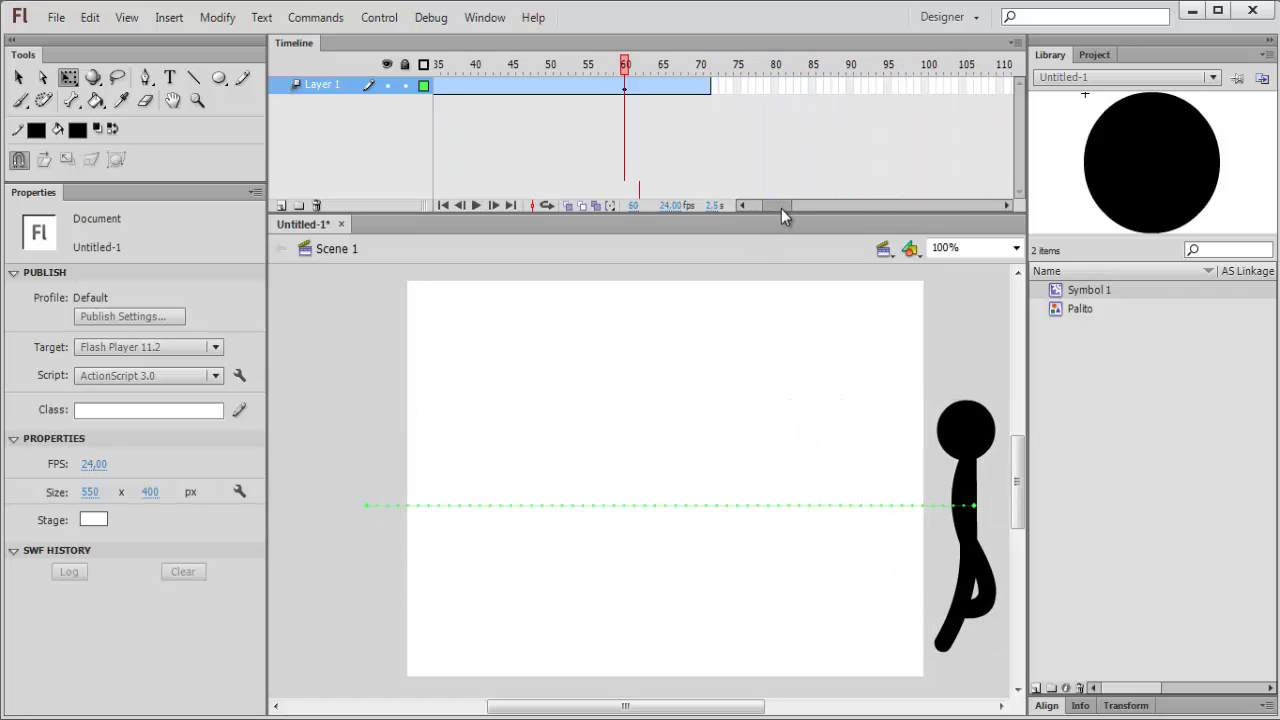
click(748, 85)
right_click(748, 85)
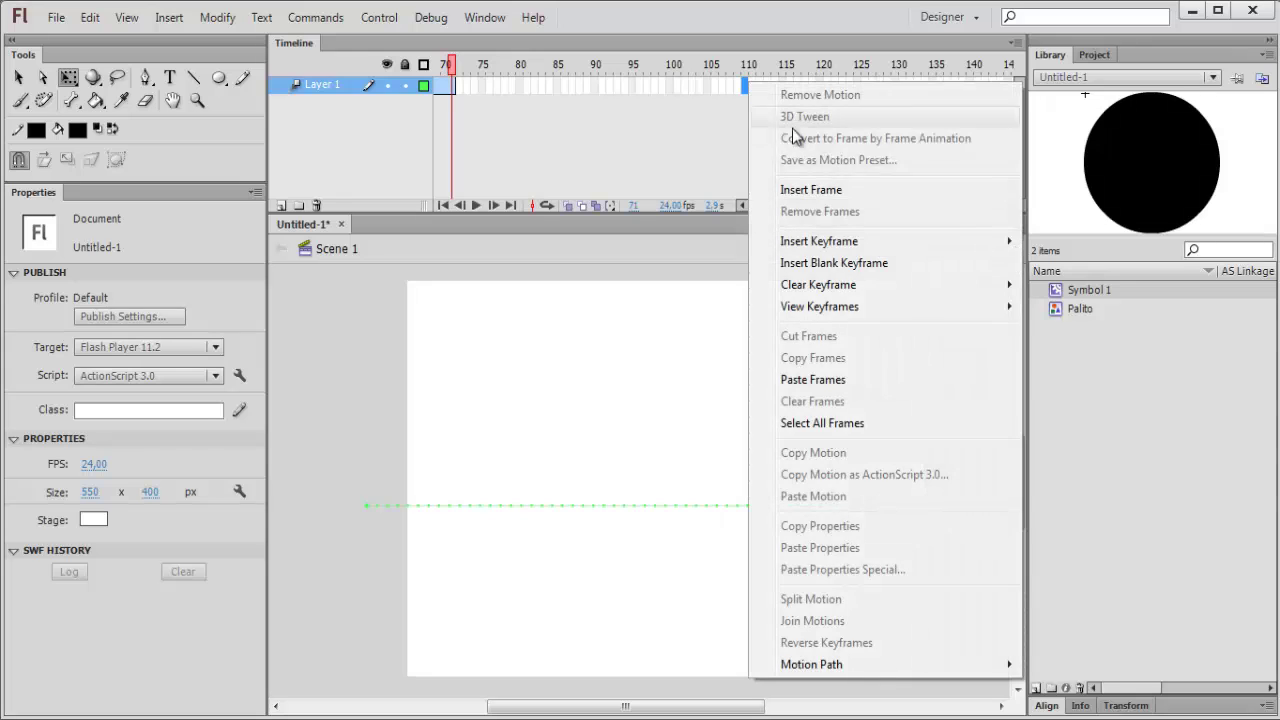
click(812, 188)
Move the tween's end keyframe from frame 60 to frame 100 and play the walk from frame 1
drag(745, 78, 618, 77)
click(632, 88)
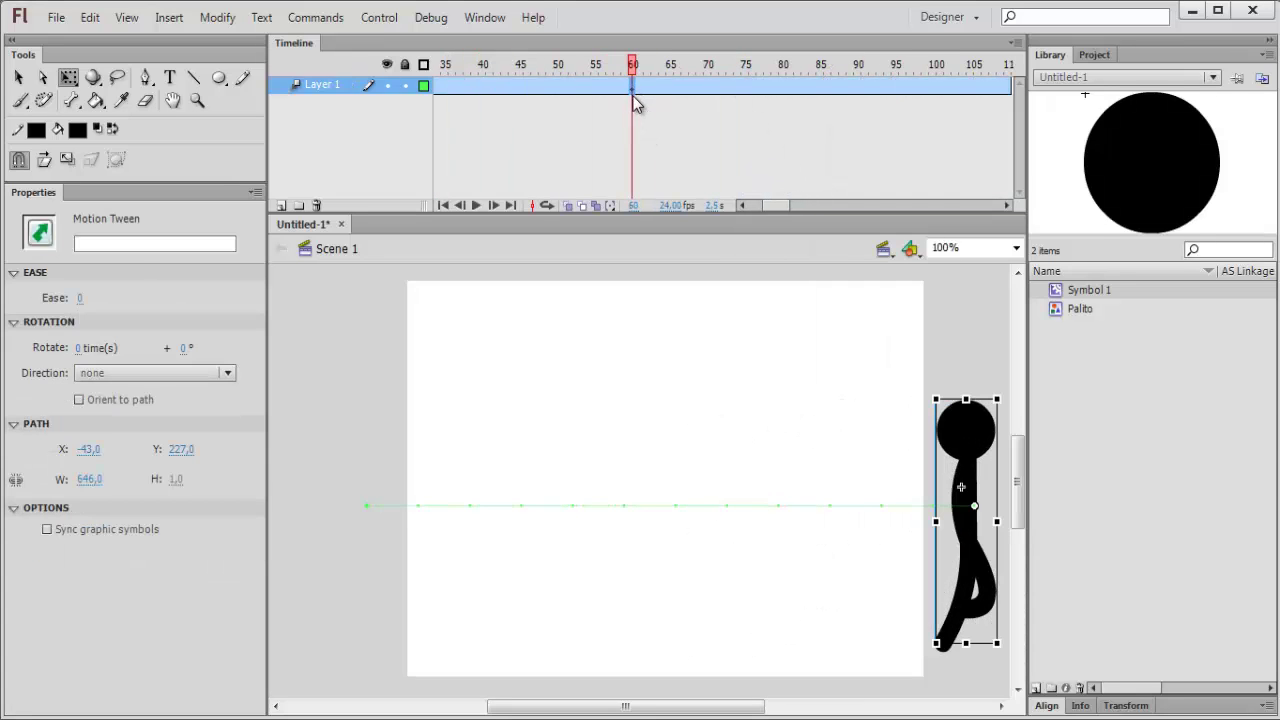
click(933, 88)
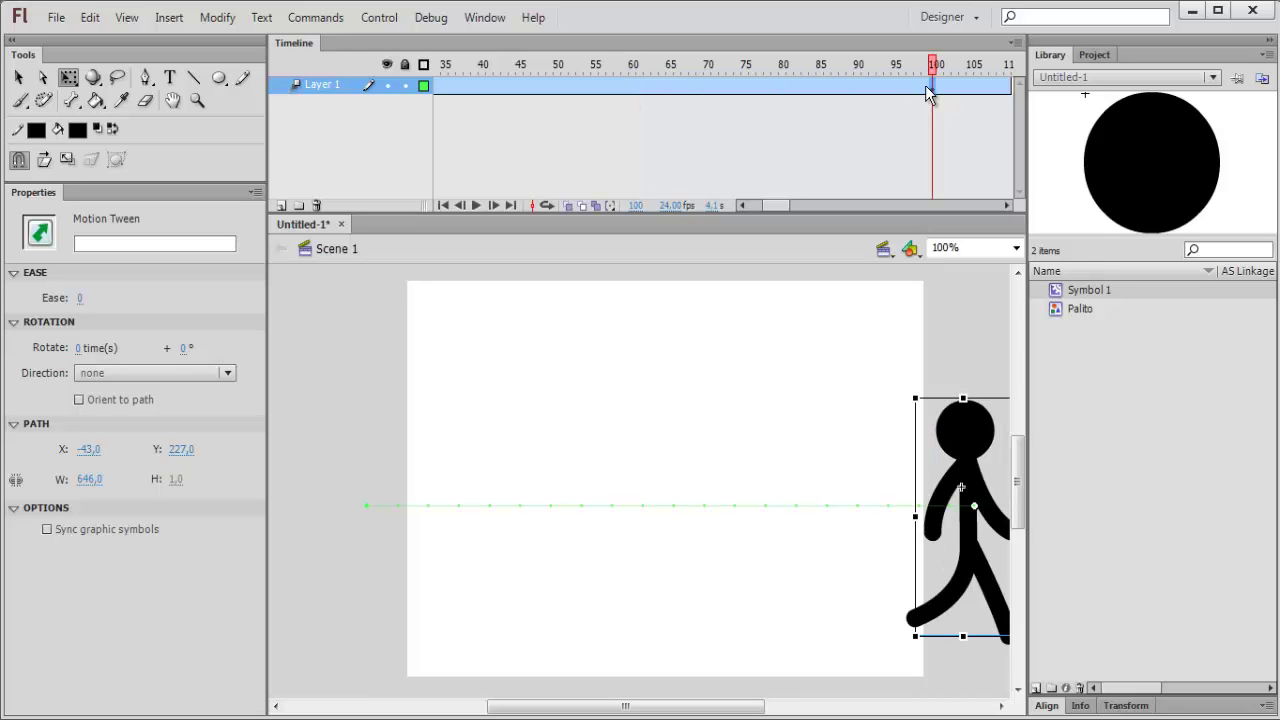
drag(933, 64, 386, 66)
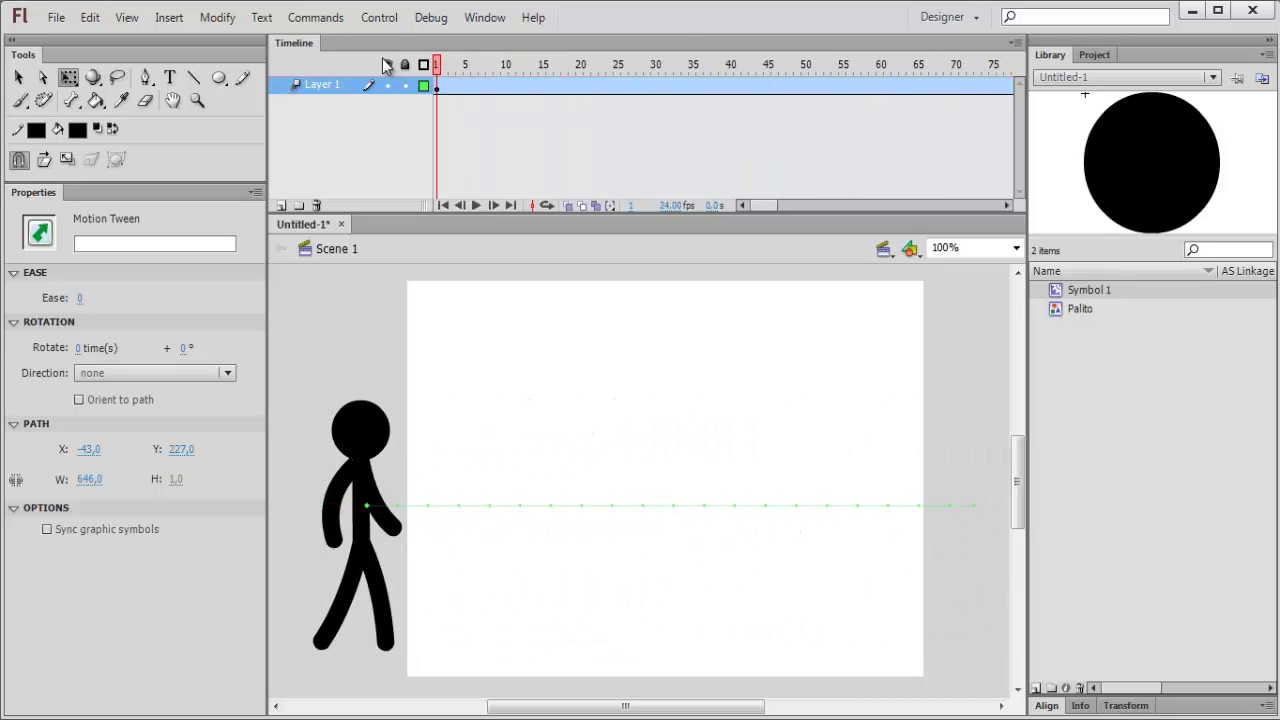
click(395, 30)
click(398, 36)
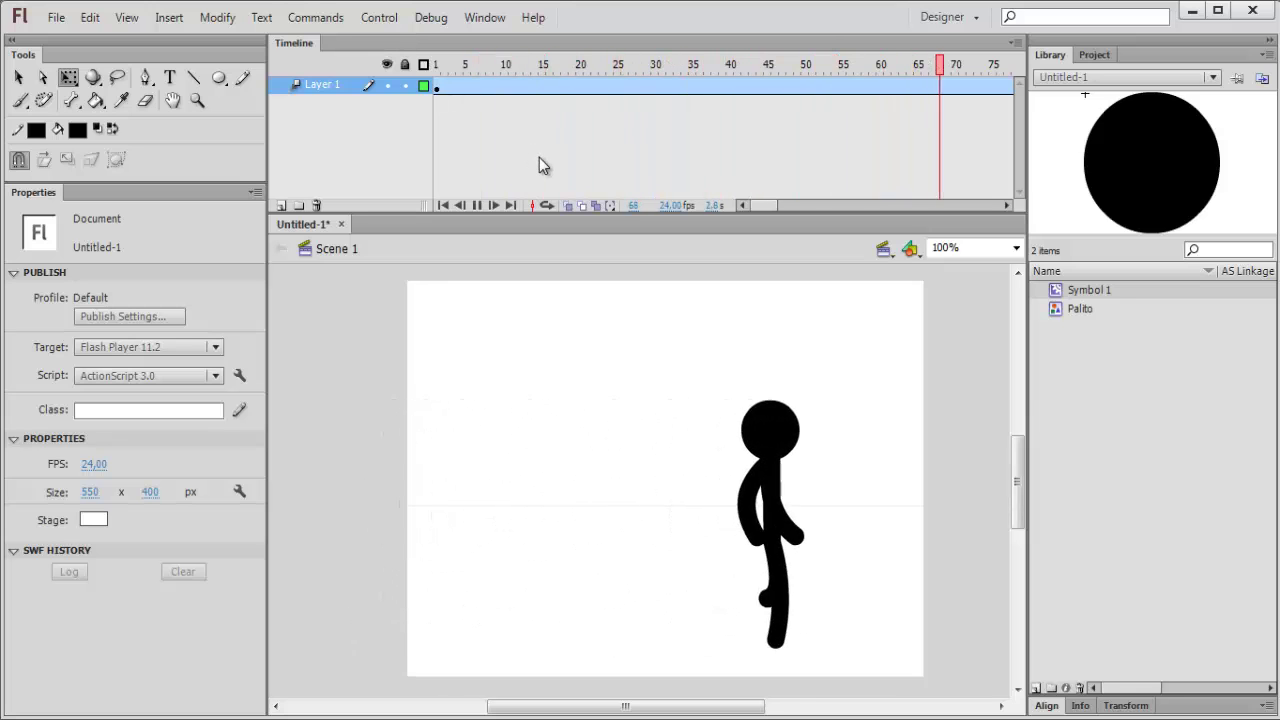
Move the tween's end keyframe to frame 80 and replay the walk from frame 1 to check its pace
mouse_move(608, 63)
mouse_down()
mouse_move(570, 62)
mouse_move(602, 66)
mouse_up()
click(595, 86)
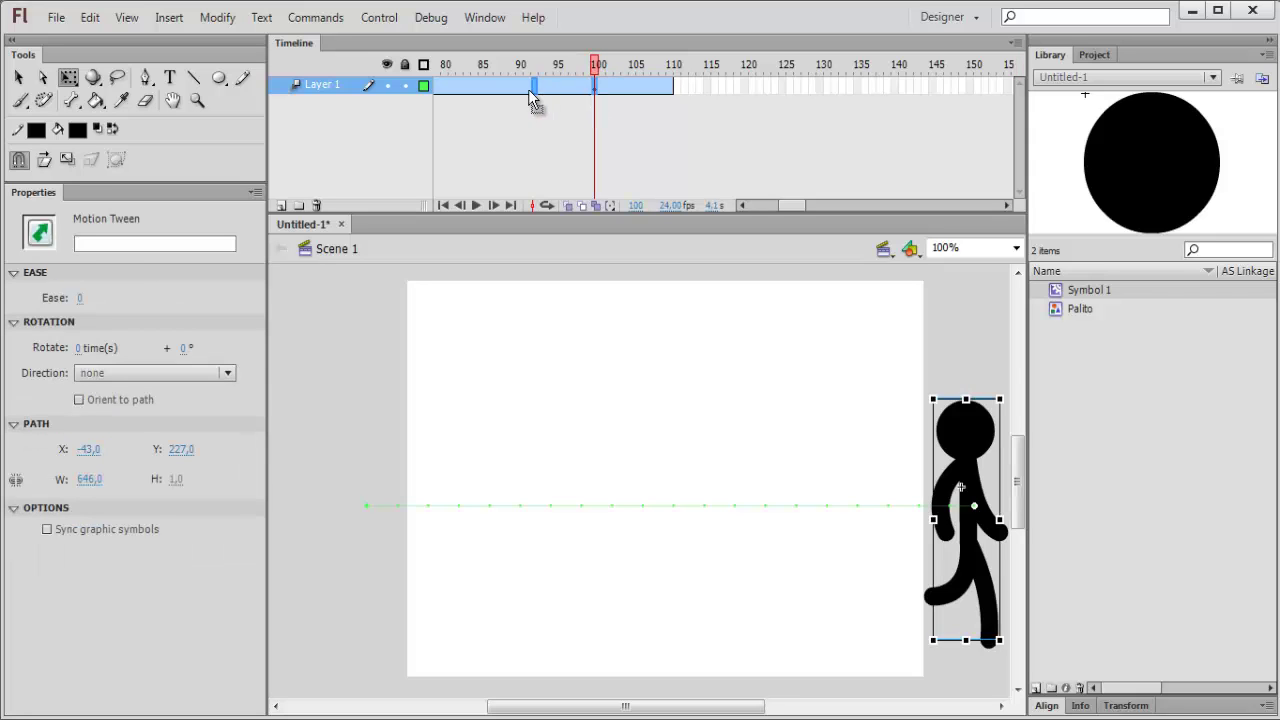
click(450, 62)
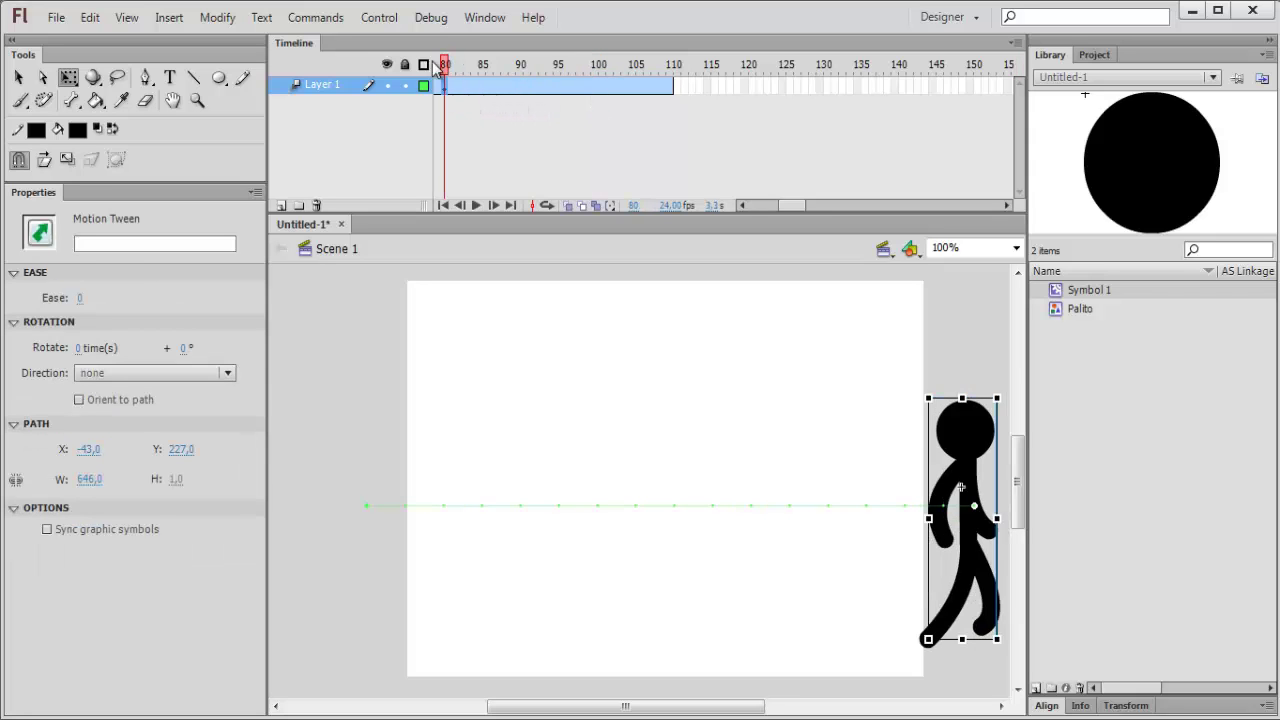
drag(437, 66, 358, 45)
click(379, 17)
click(385, 39)
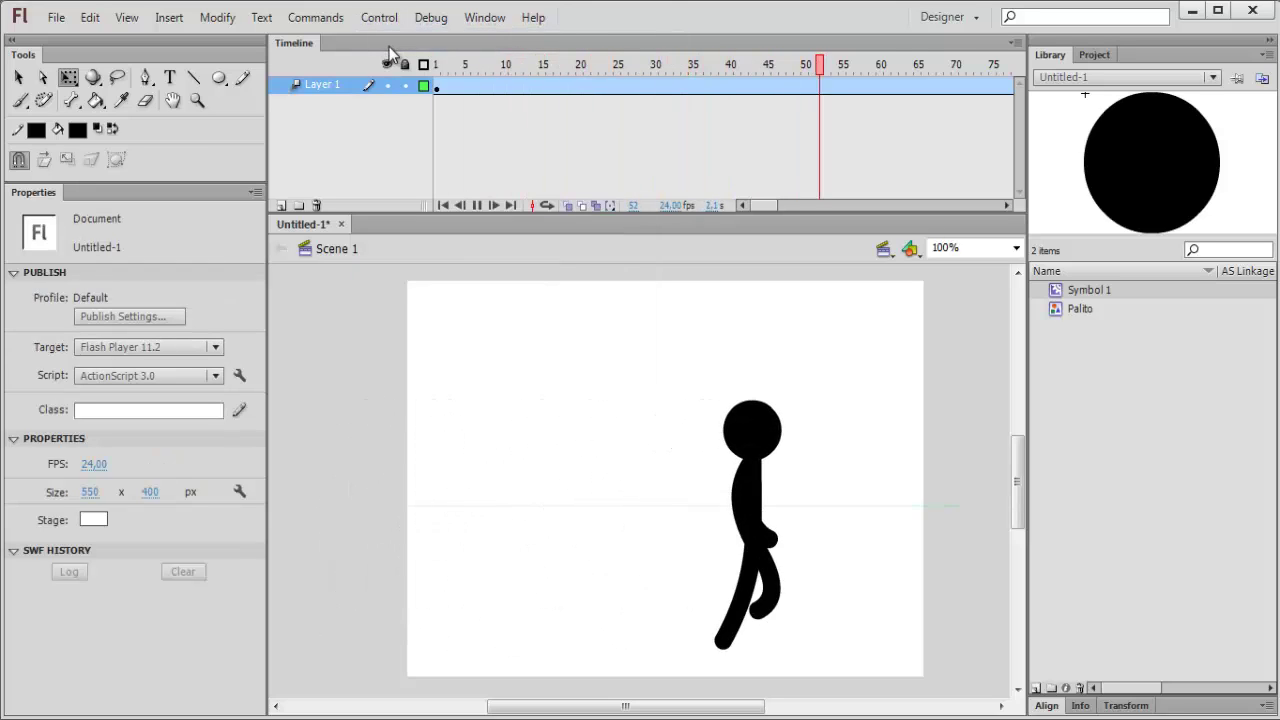
click(466, 77)
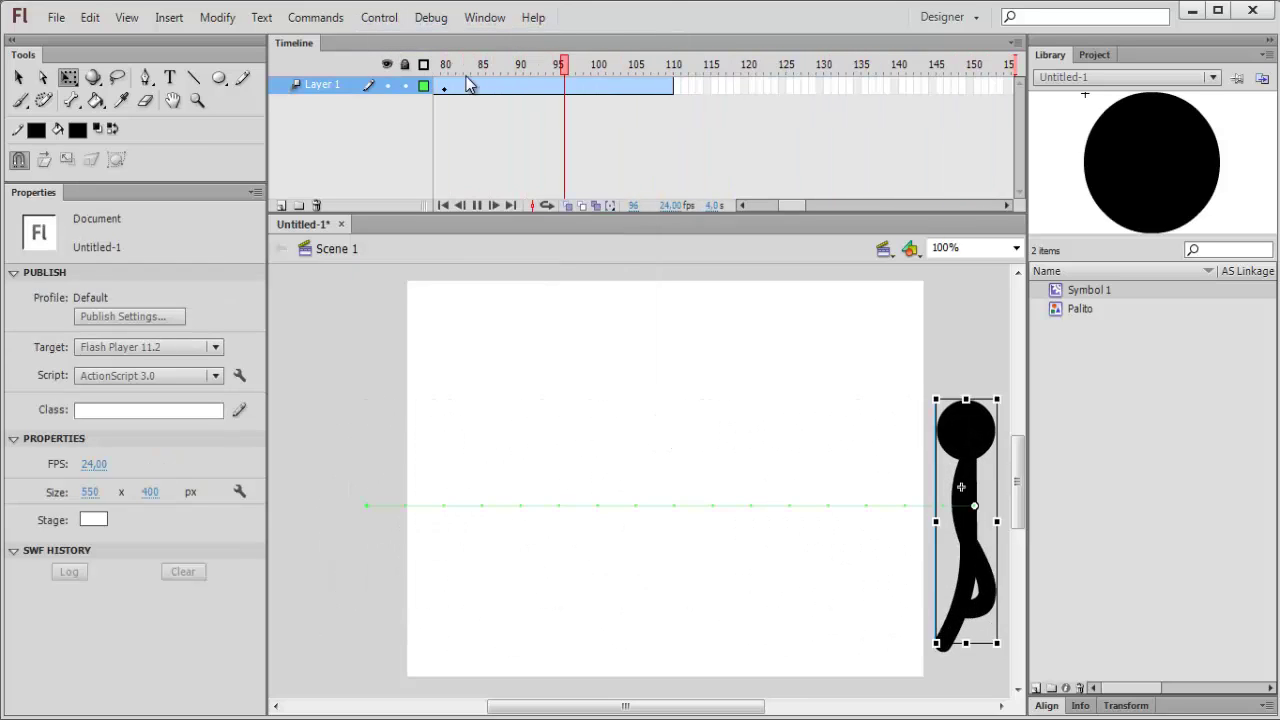
drag(470, 85, 404, 42)
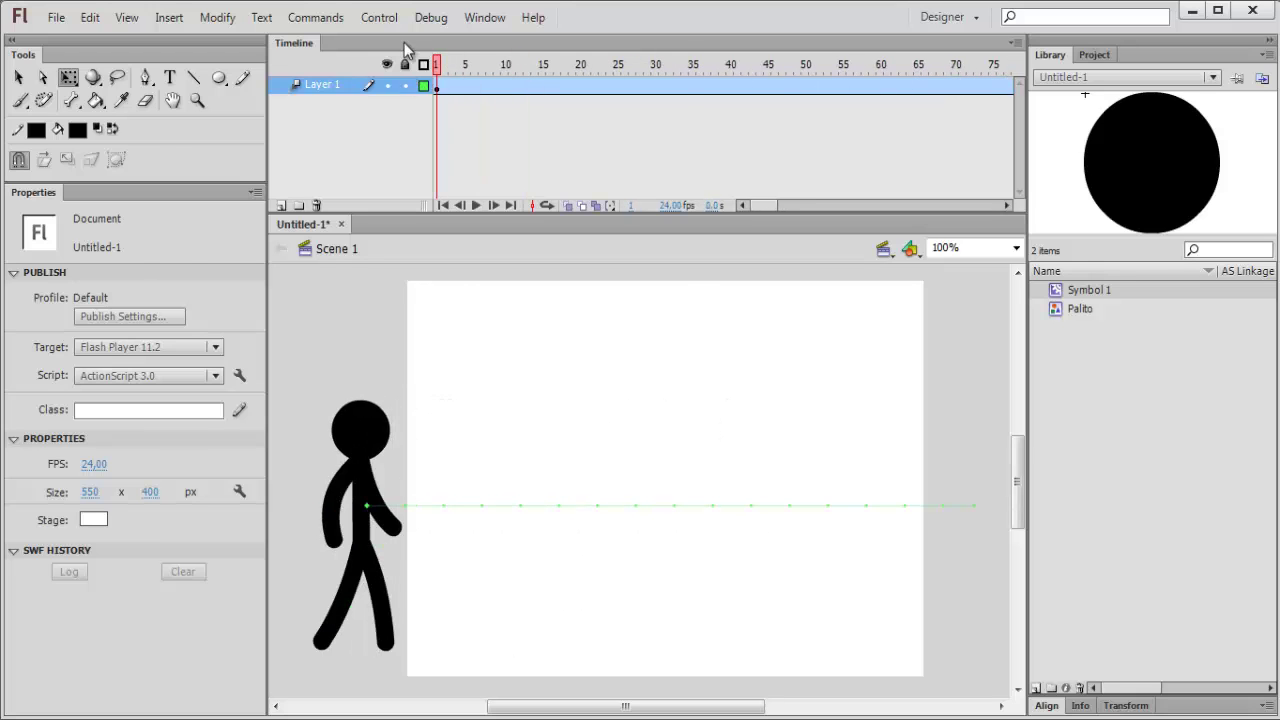
click(379, 17)
click(397, 38)
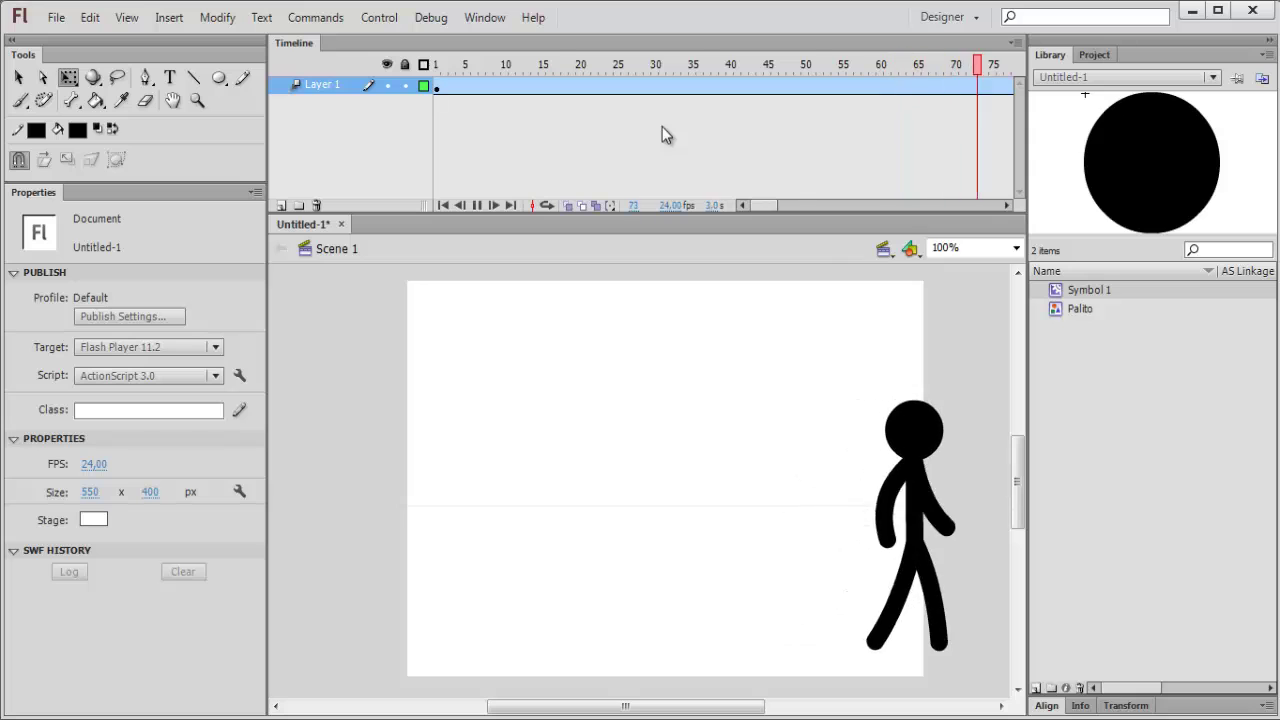
Shift the tween's end keyframe to frame 85 and play the walk again from the start
drag(546, 86, 430, 90)
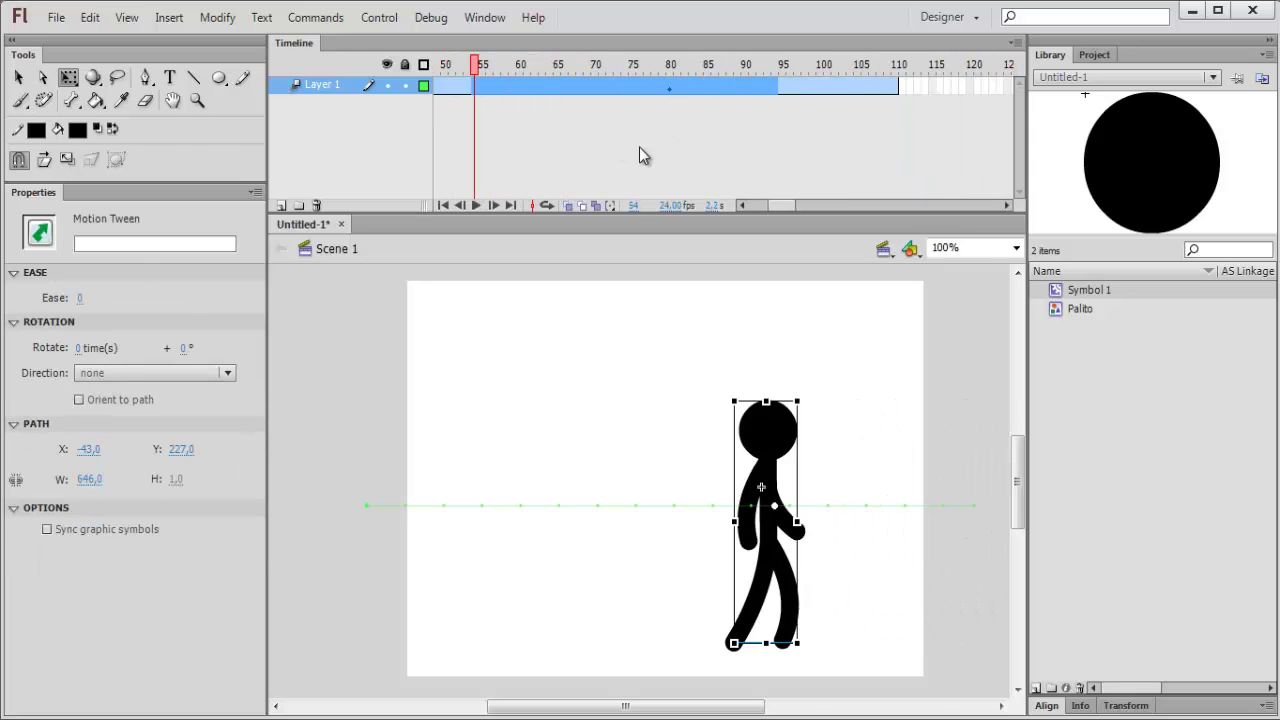
click(670, 90)
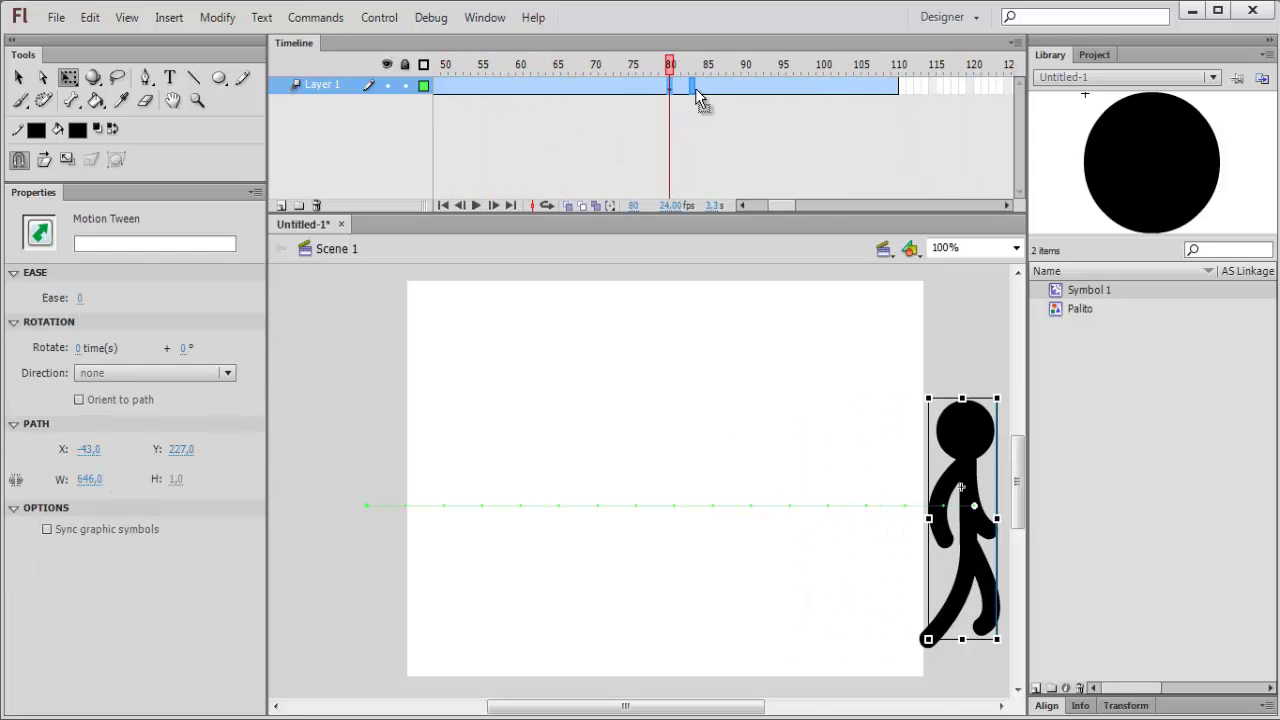
drag(706, 90, 432, 88)
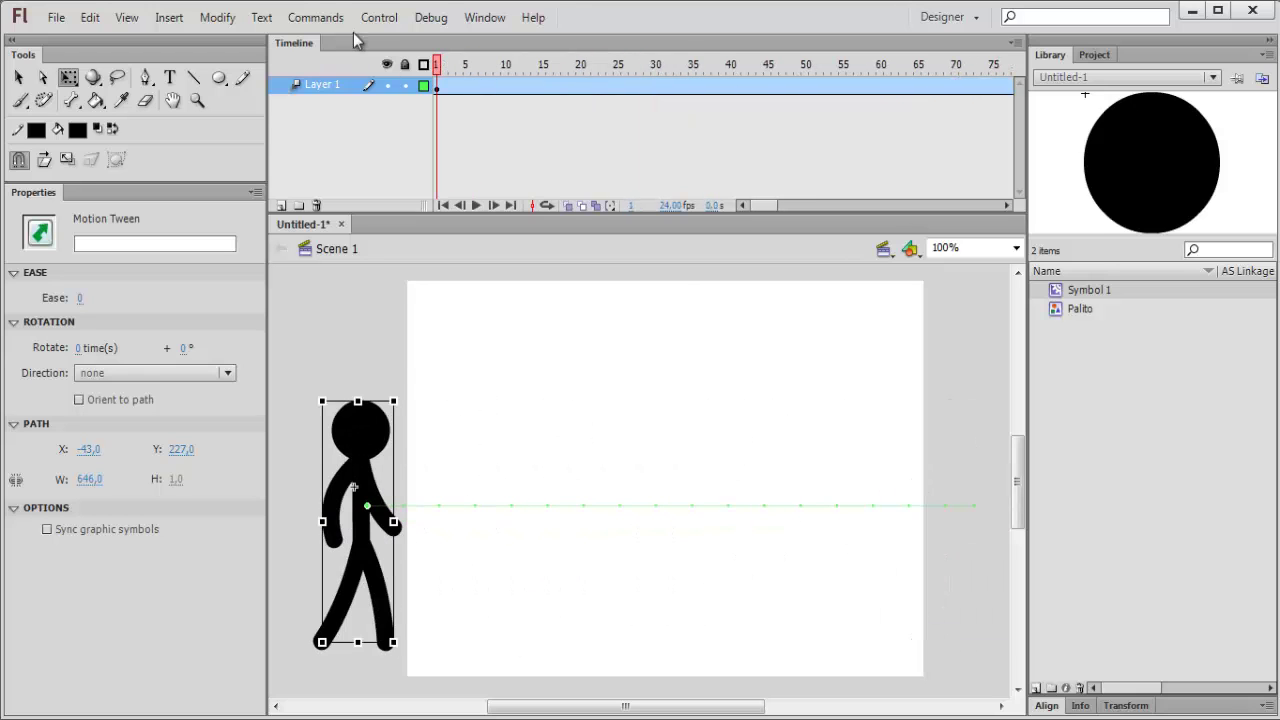
click(379, 17)
click(379, 17)
click(379, 17)
click(394, 38)
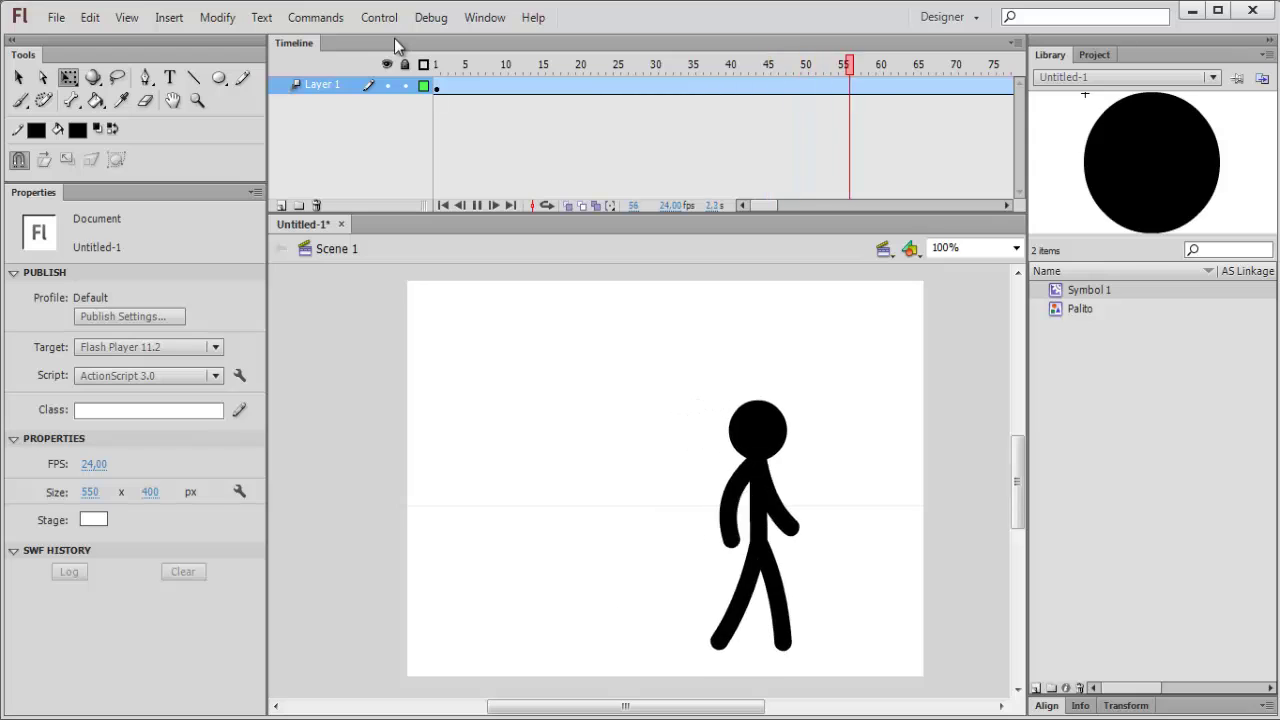
Move the tween's end keyframe to about frame 95, play the walk from frame 1 and return to the start
click(519, 76)
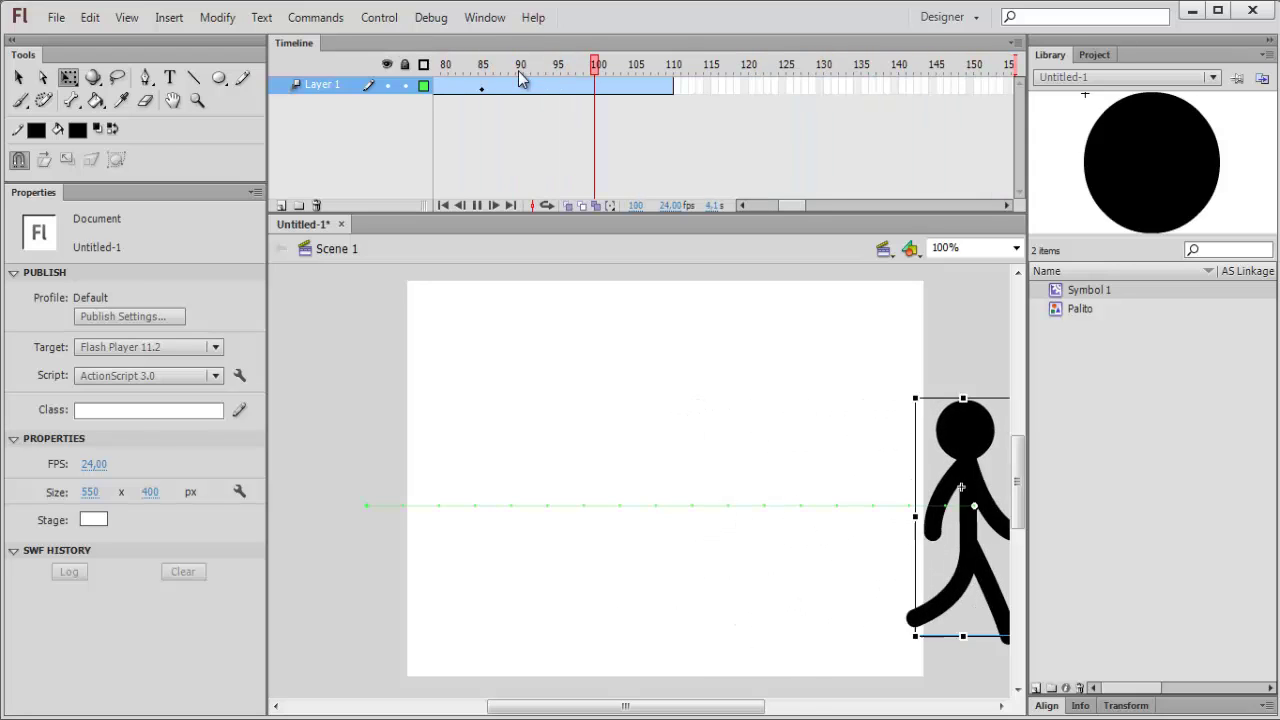
drag(512, 80, 300, 63)
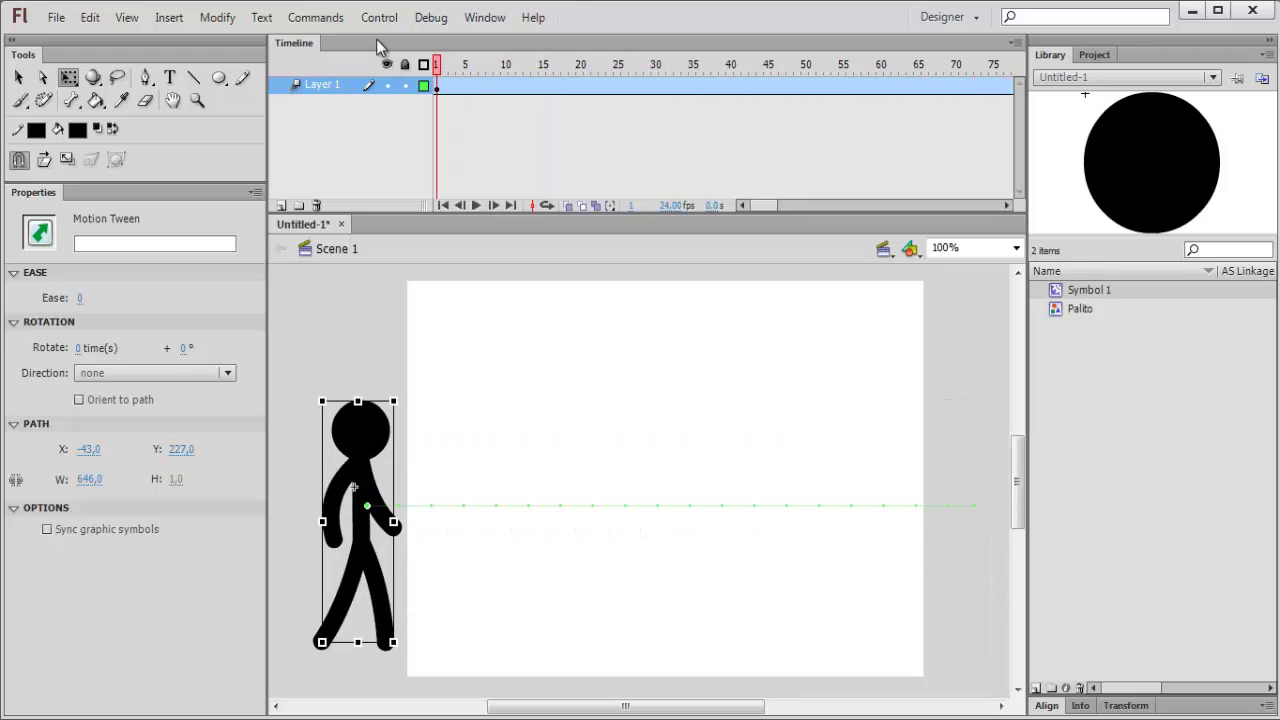
click(379, 17)
click(390, 37)
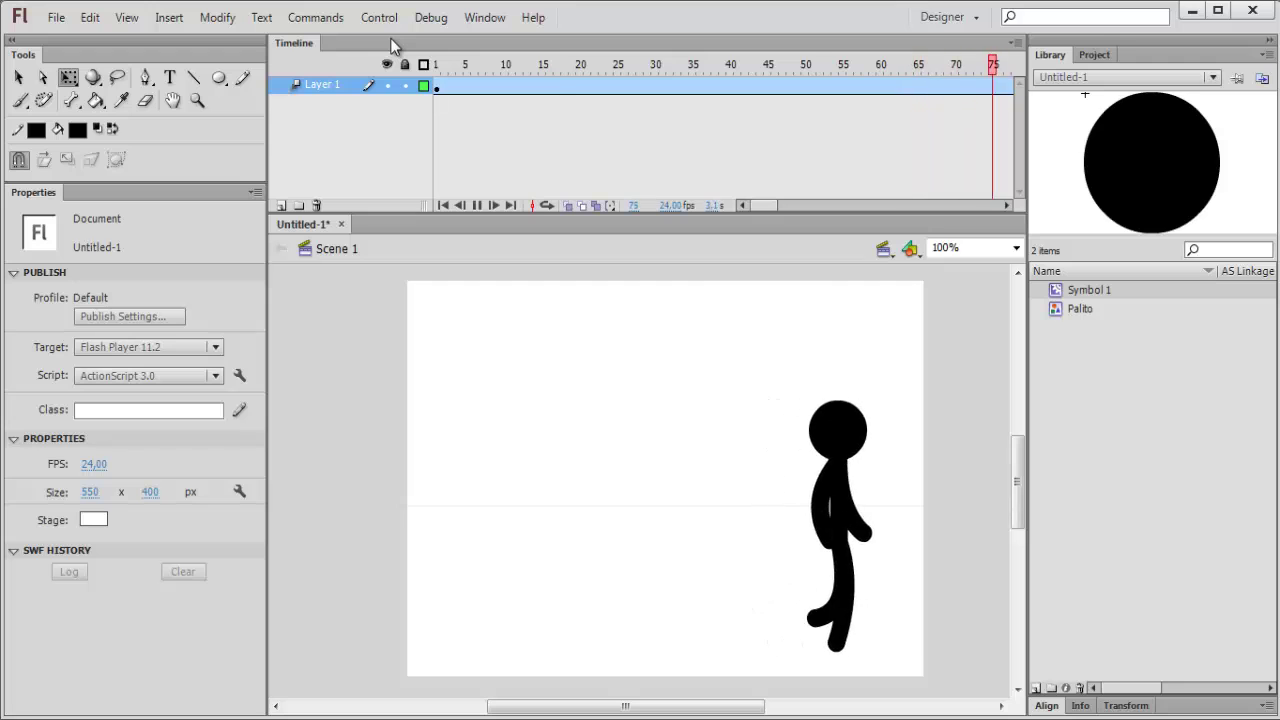
click(524, 75)
drag(524, 75, 346, 100)
click(346, 94)
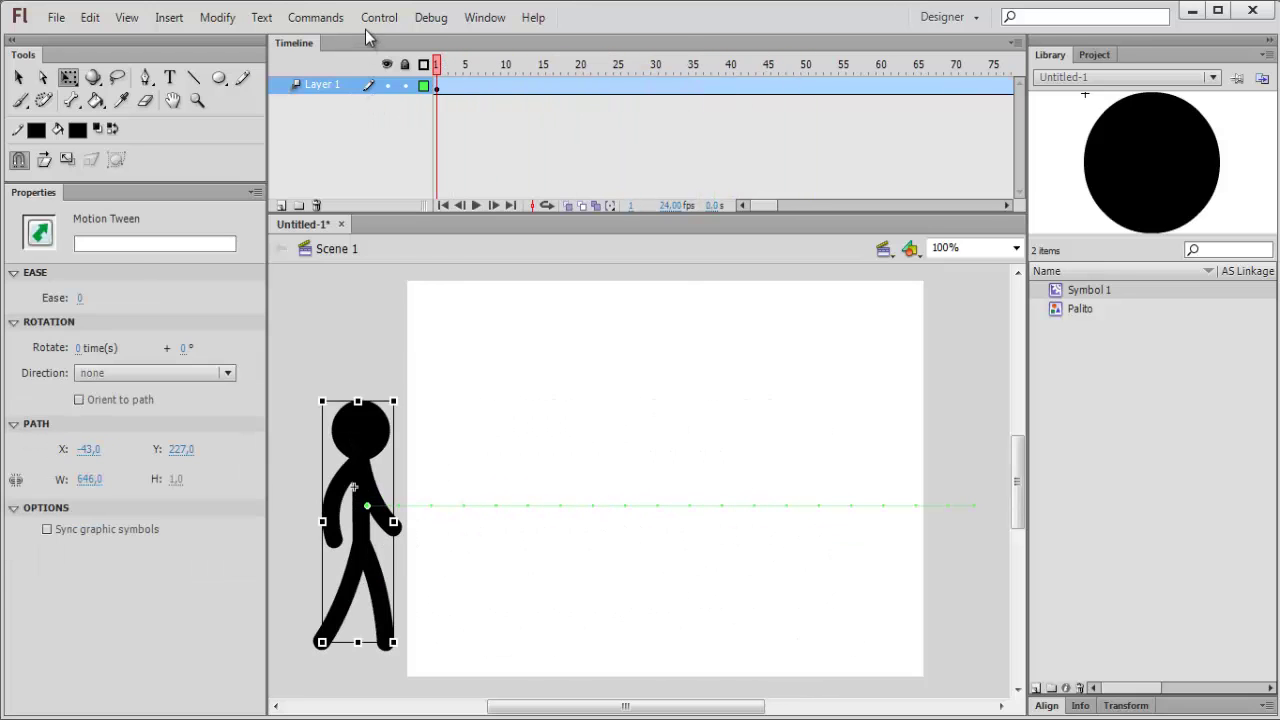
Play the Scene 1 walk and scrub through its frames to examine how the steps match the movement across the stage
click(379, 17)
click(390, 39)
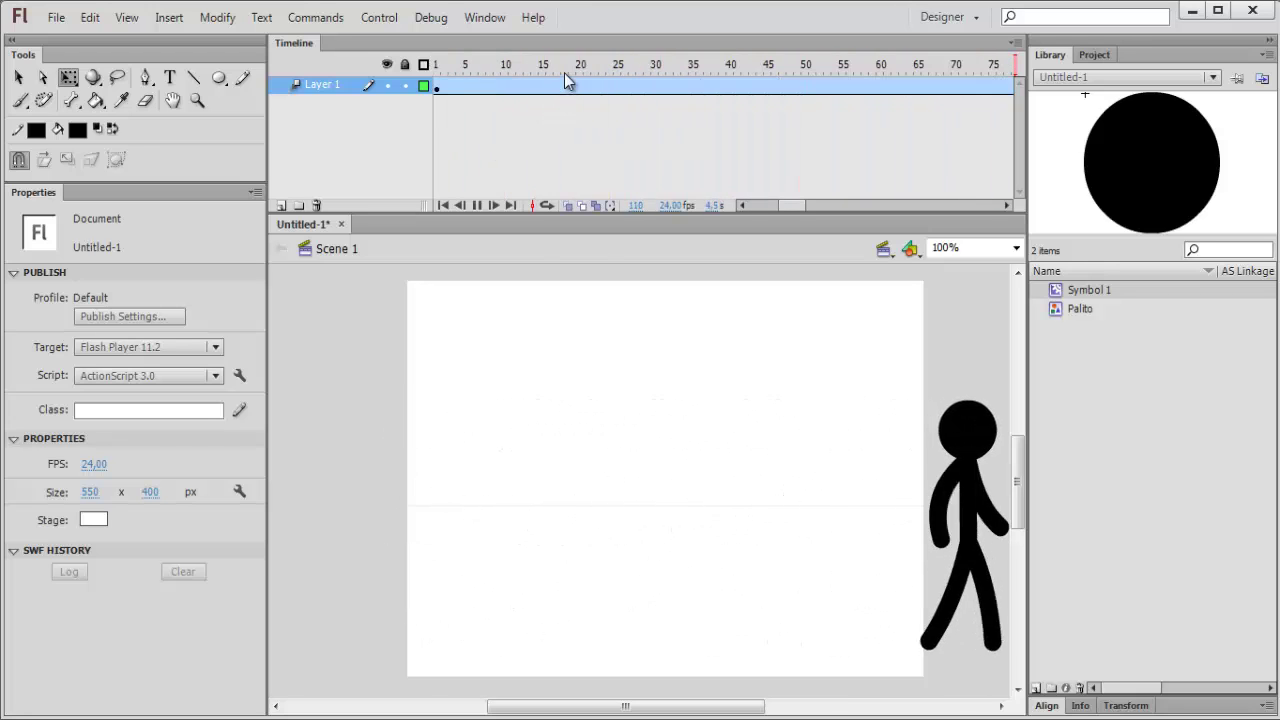
drag(510, 73, 632, 70)
click(624, 66)
drag(455, 68, 631, 72)
drag(568, 706, 577, 706)
drag(631, 66, 692, 80)
drag(766, 205, 732, 204)
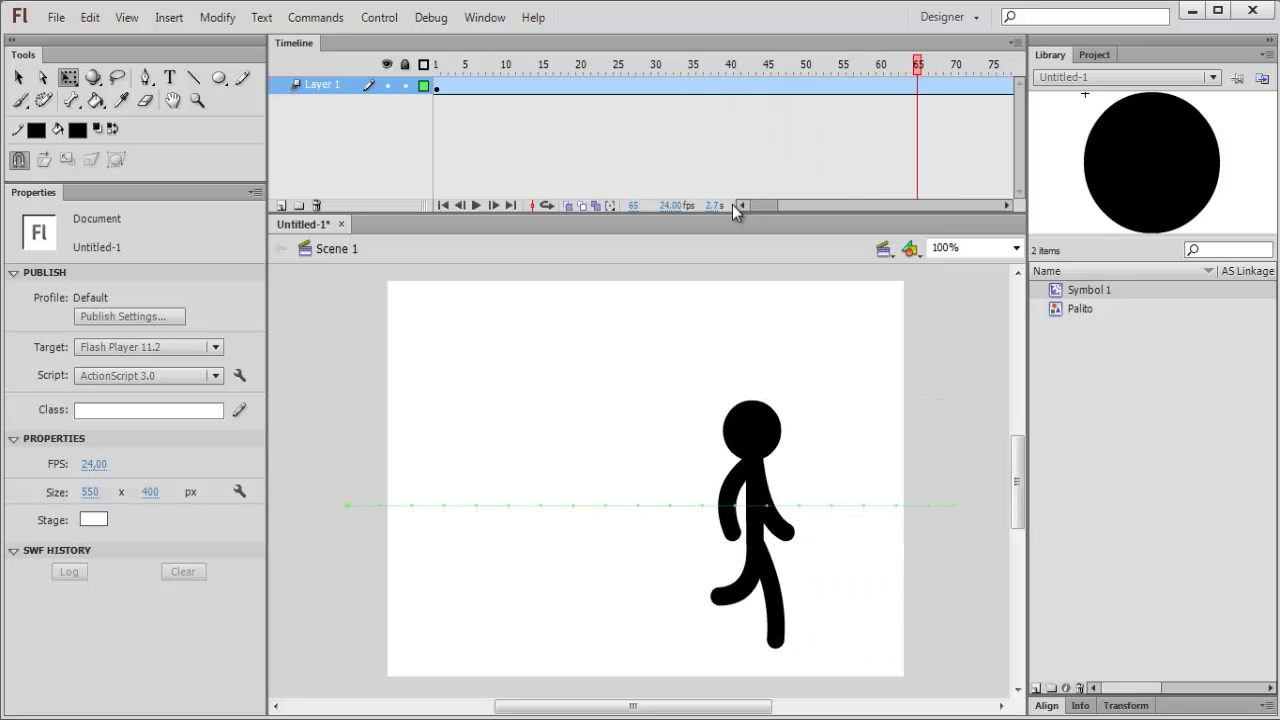
drag(958, 68, 714, 78)
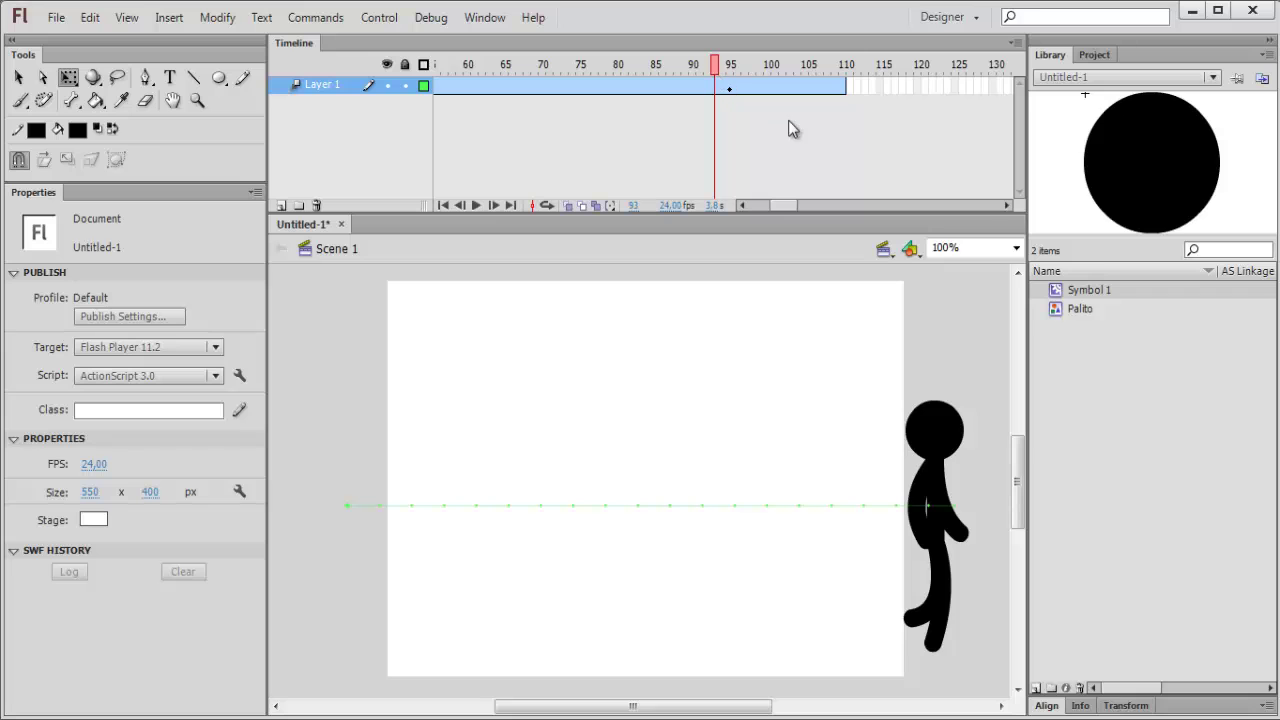
Remove all frames after frame 1 from Layer 1 and remove the motion tween from the remaining frame
drag(868, 94, 433, 86)
right_click(448, 87)
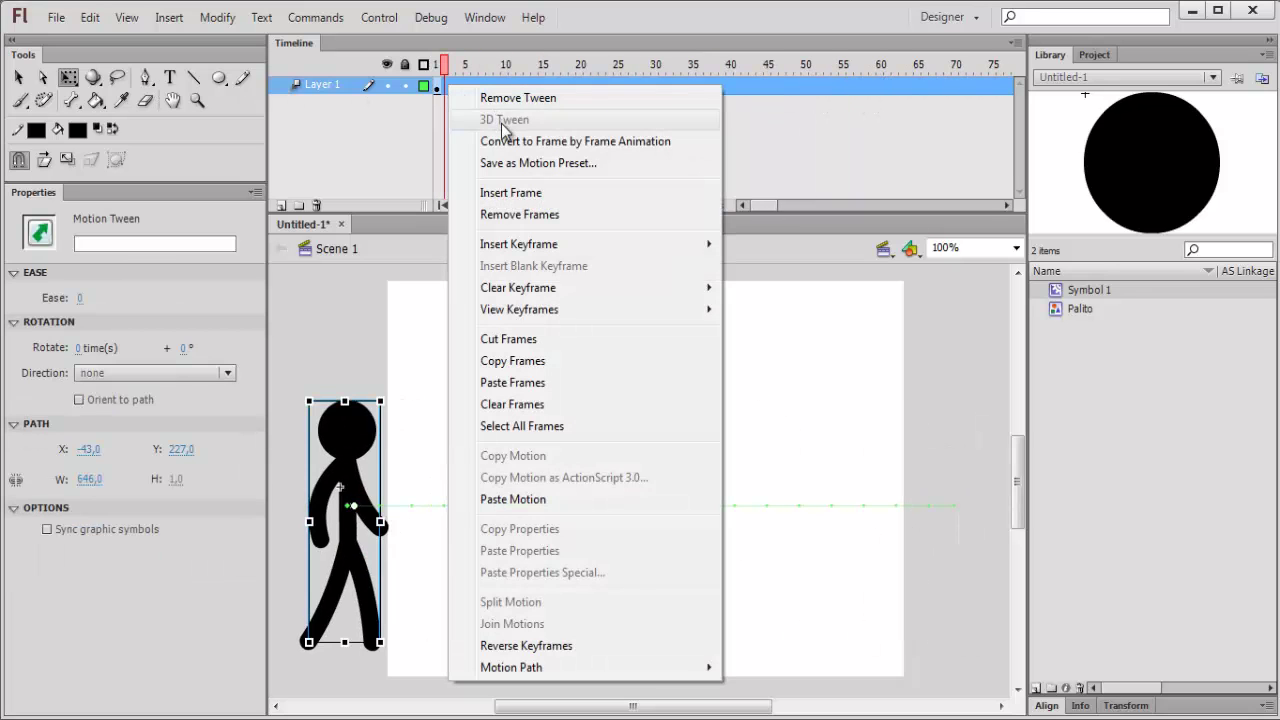
click(507, 212)
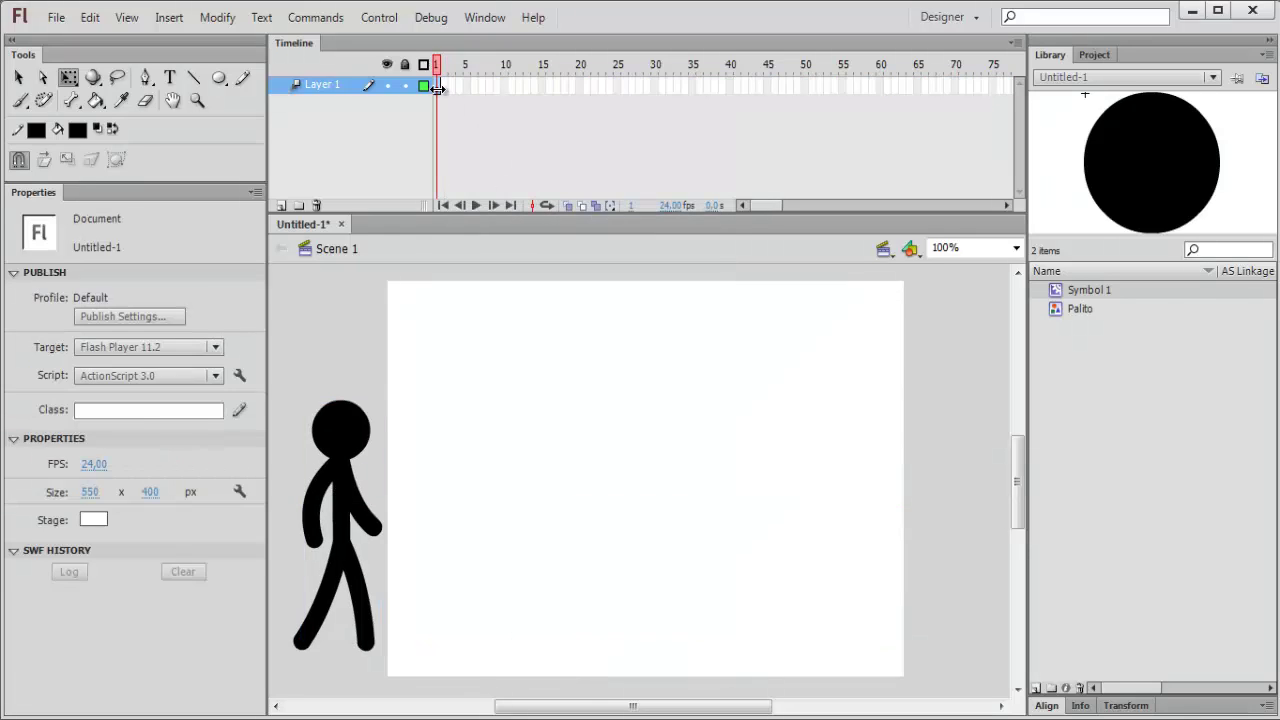
right_click(439, 90)
click(472, 103)
click(447, 70)
Delete the Palito figure so that the Scene 1 stage is empty
click(338, 505)
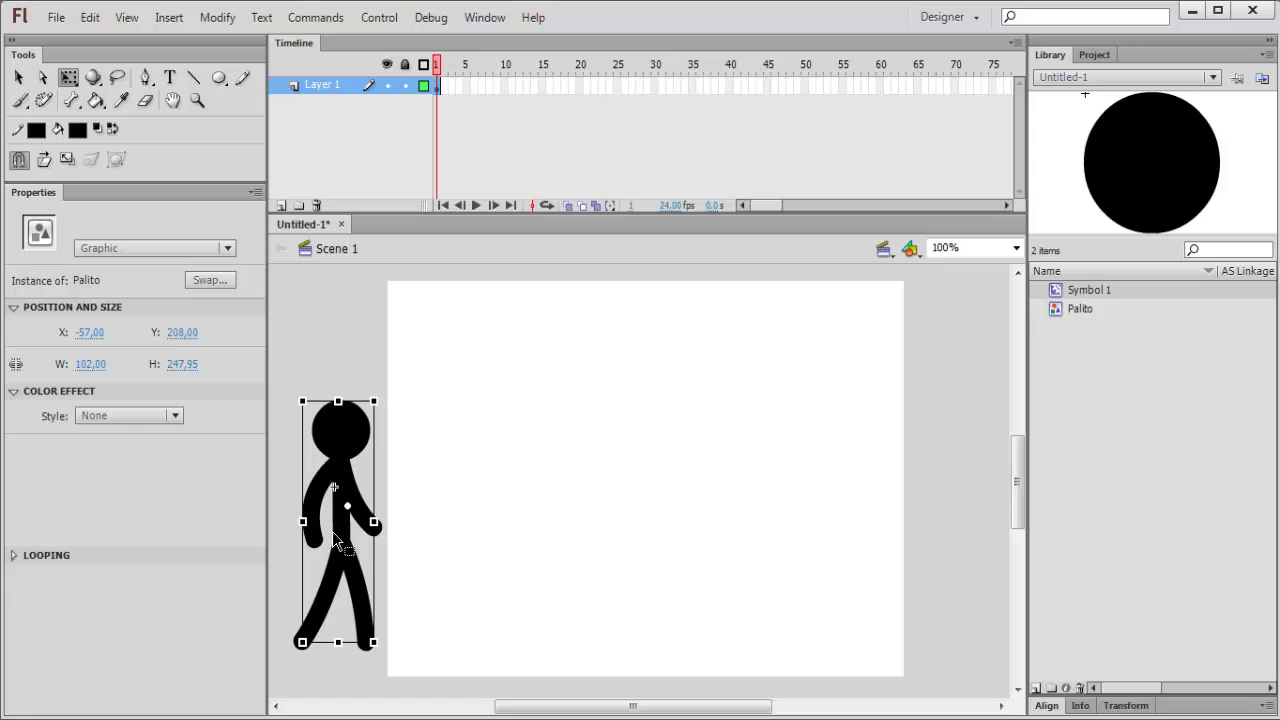
drag(335, 540, 564, 492)
key(Delete)
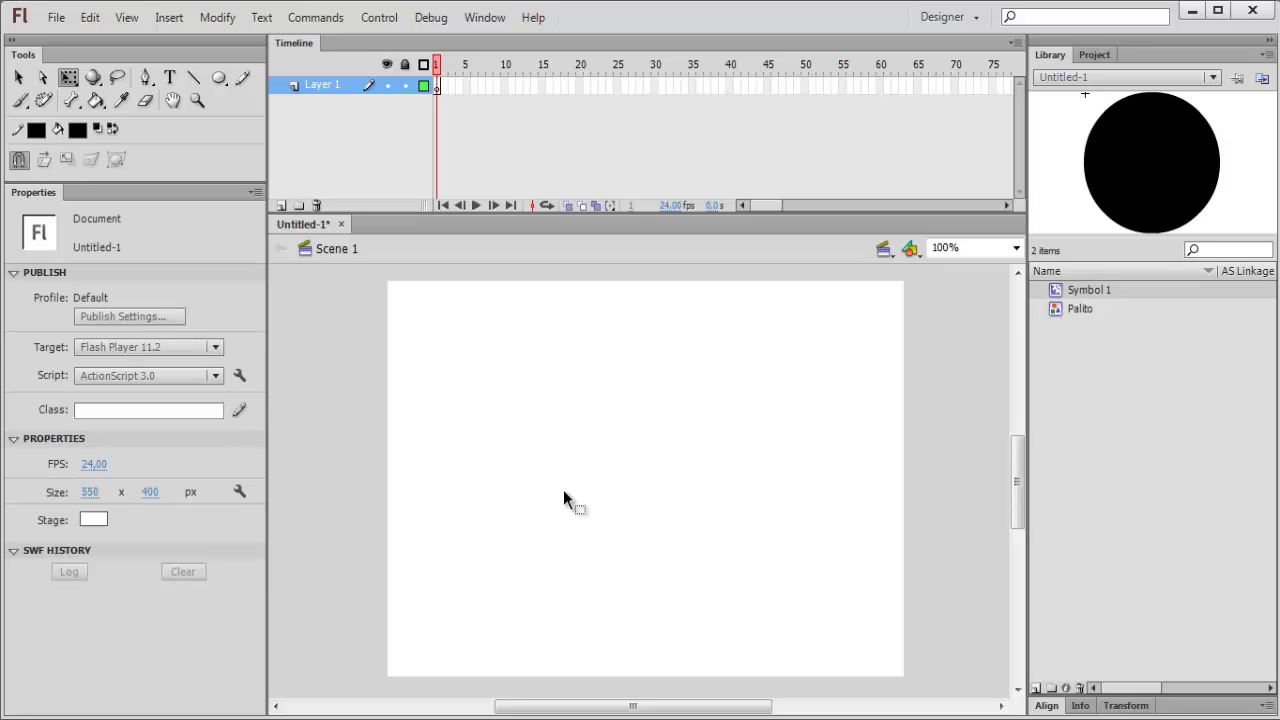
Duplicate the Palito symbol as a graphic named Palito2 and place an instance left of centre on the stage
click(1057, 313)
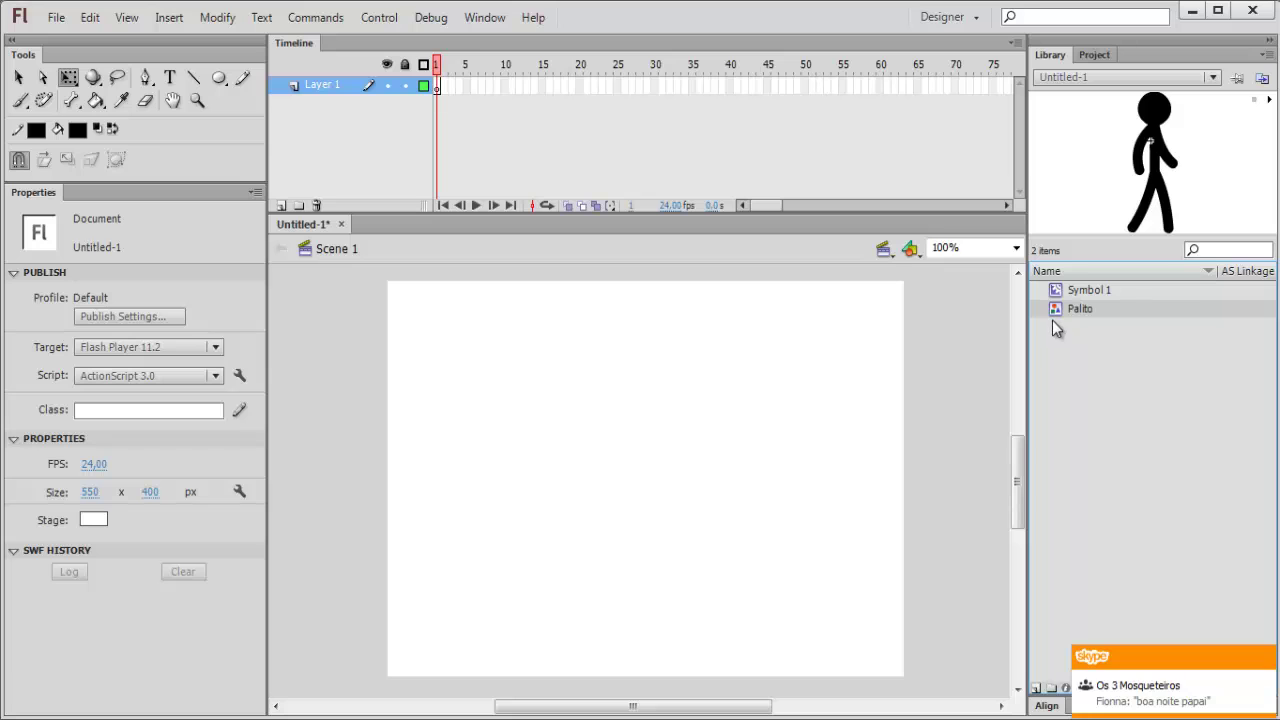
right_click(1054, 313)
click(1110, 407)
click(730, 351)
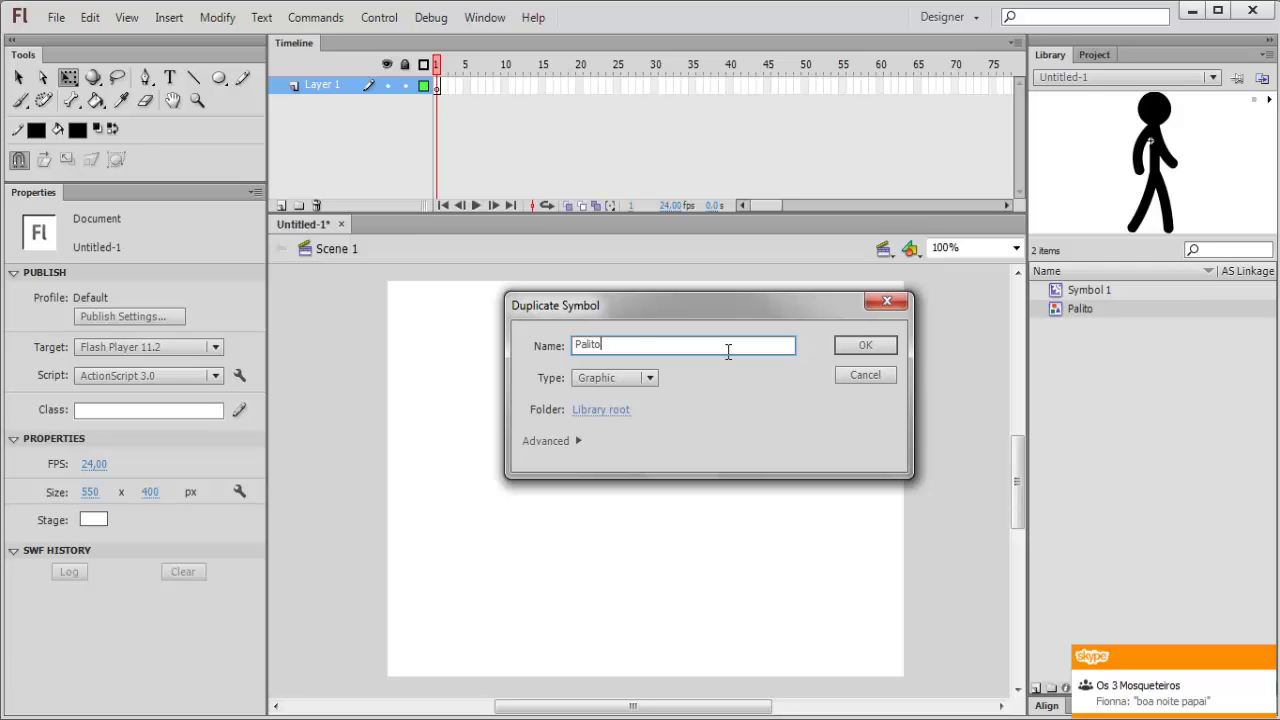
text(2)
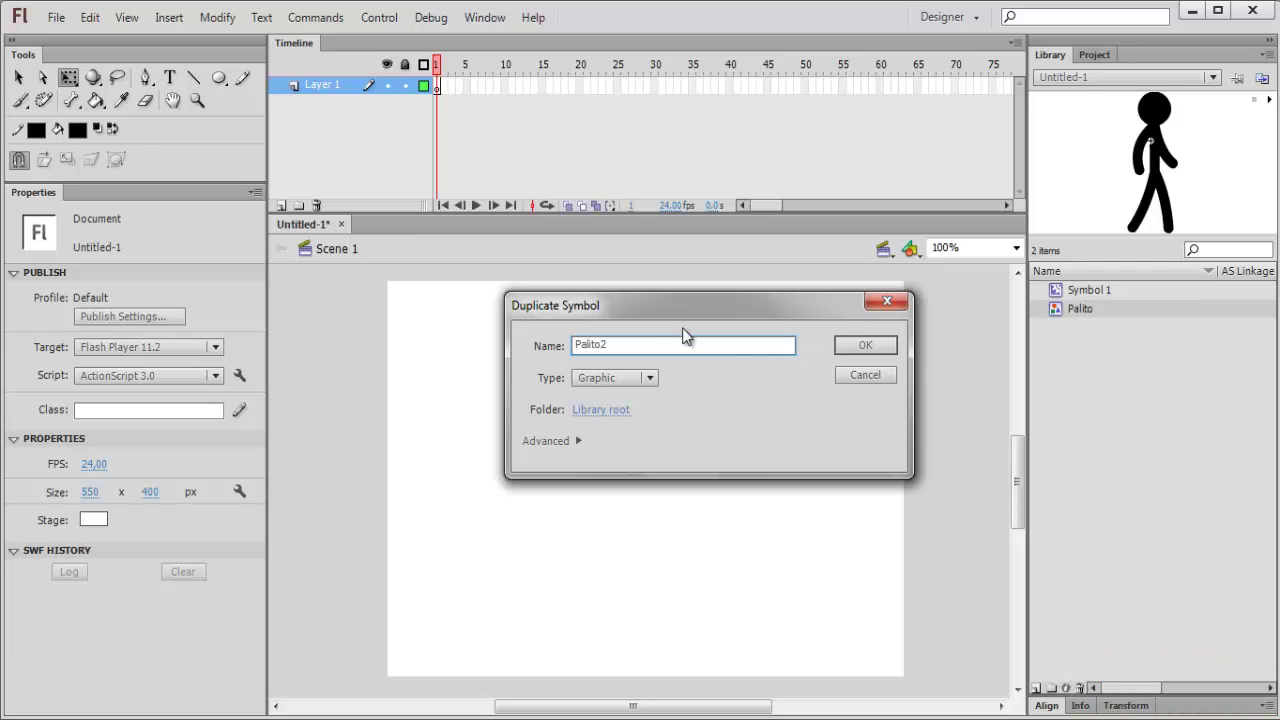
click(878, 344)
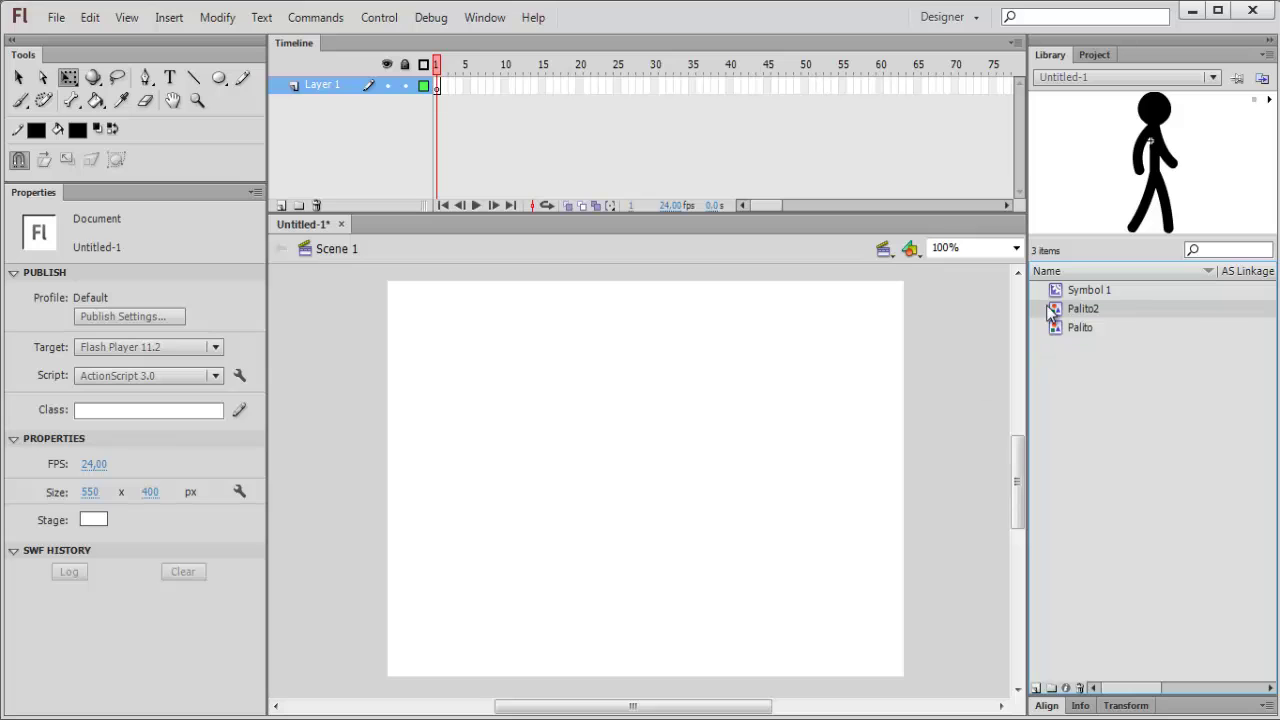
drag(1055, 313, 566, 486)
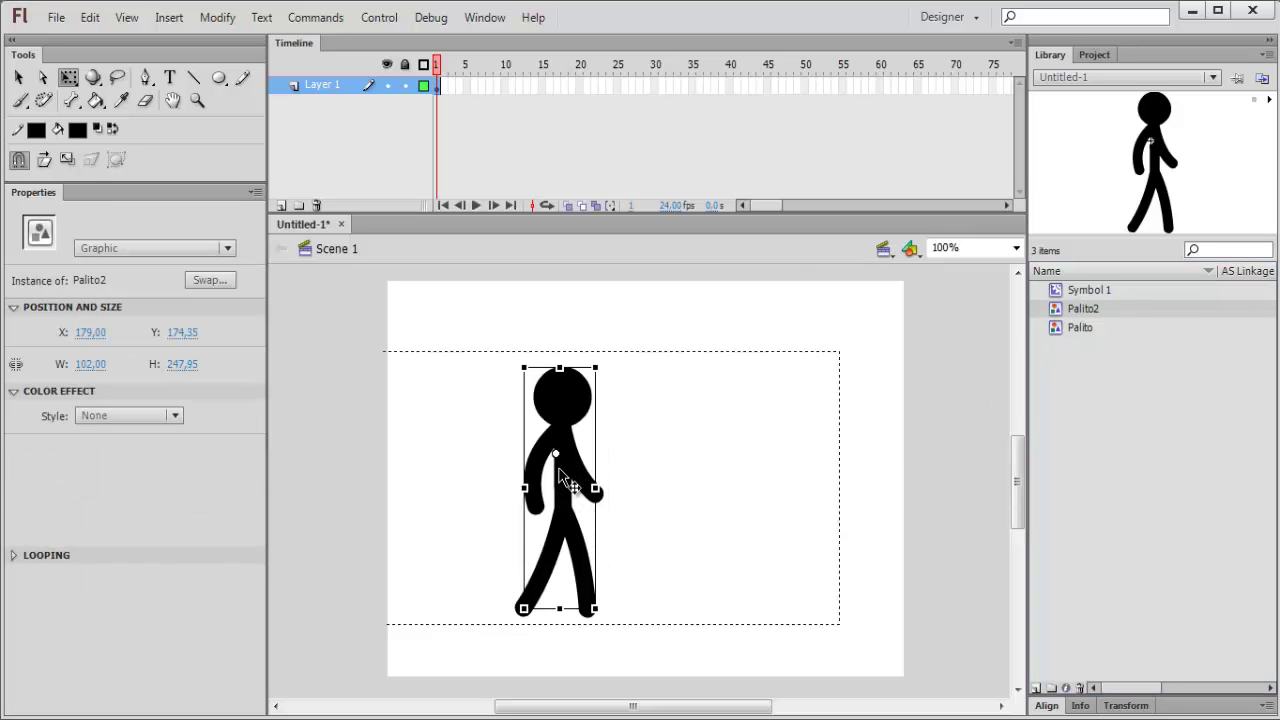
Inside Palito2, remove frames 3 to 18 on all layers and remove the tween from the Cabeça layer
double_click(566, 486)
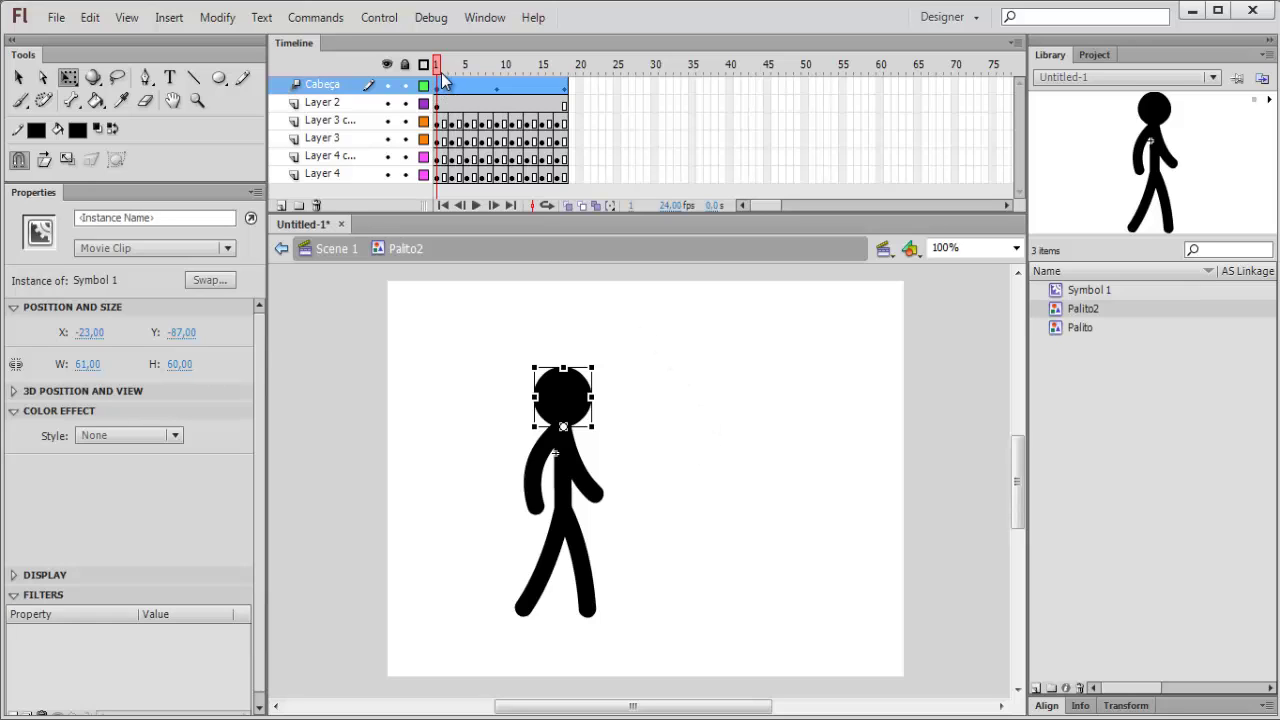
mouse_move(442, 68)
mouse_down()
mouse_move(480, 68)
mouse_move(437, 68)
mouse_move(452, 67)
mouse_up()
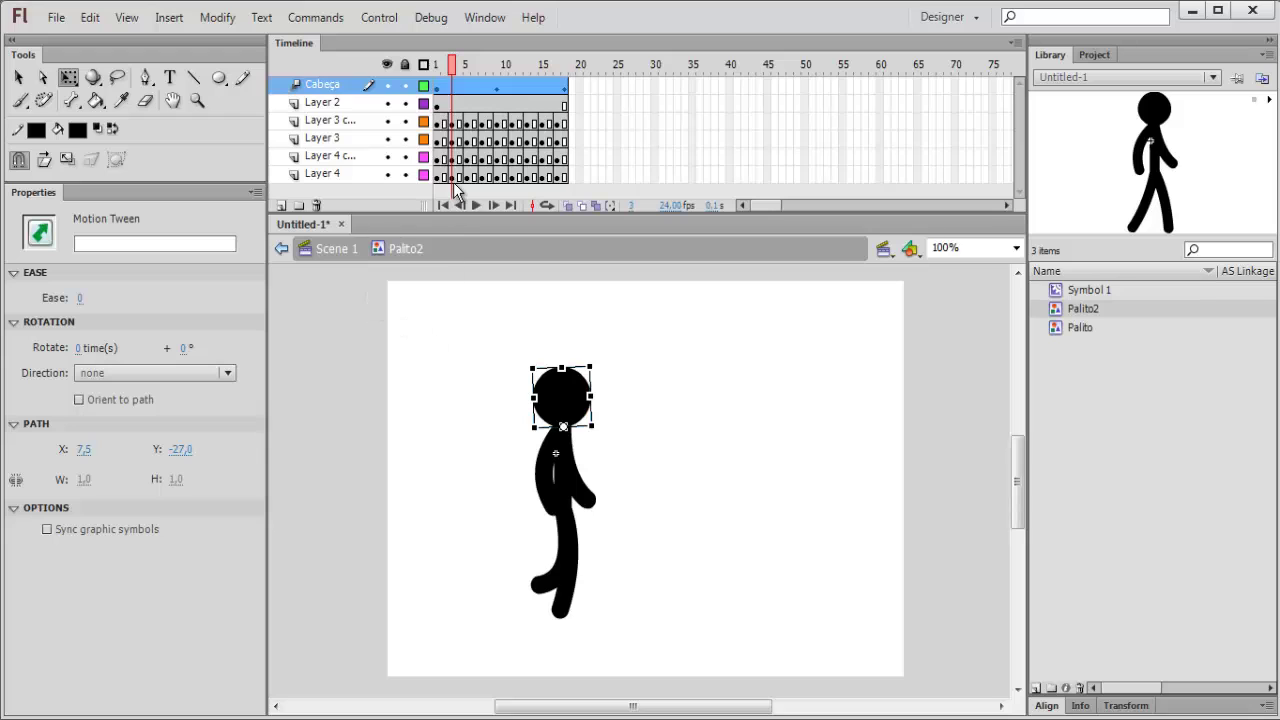
drag(455, 183, 566, 78)
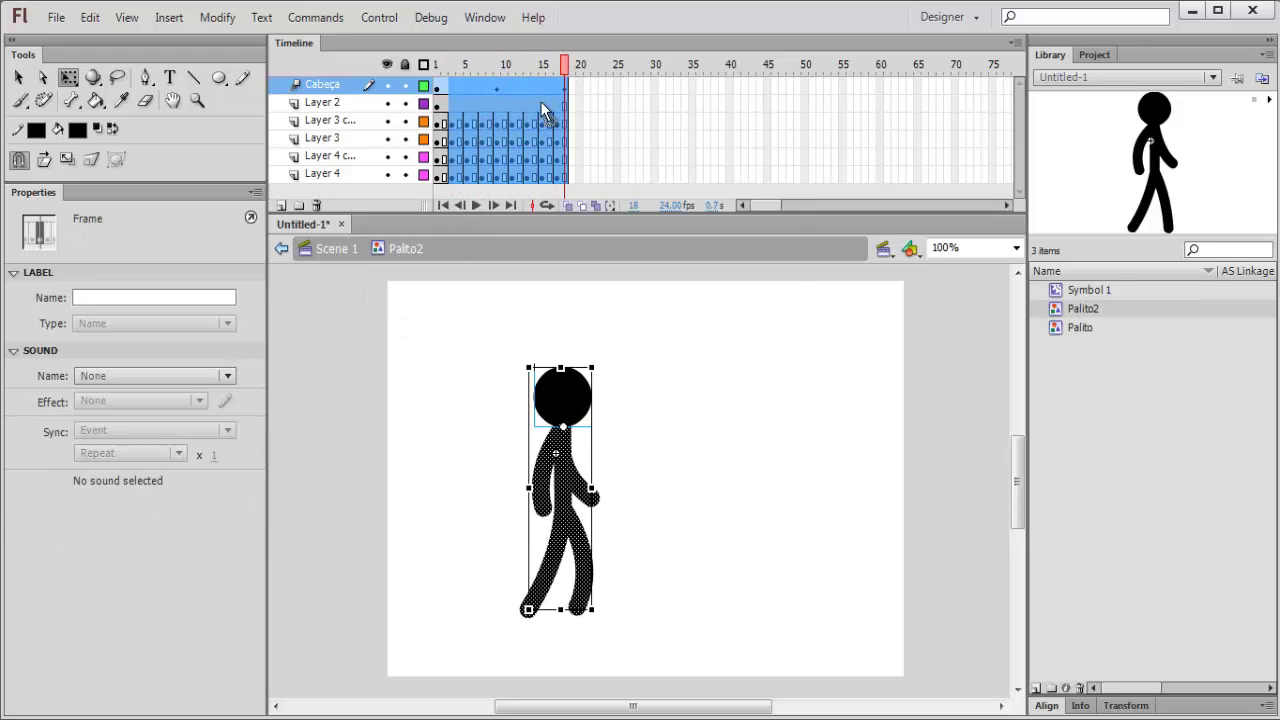
right_click(541, 101)
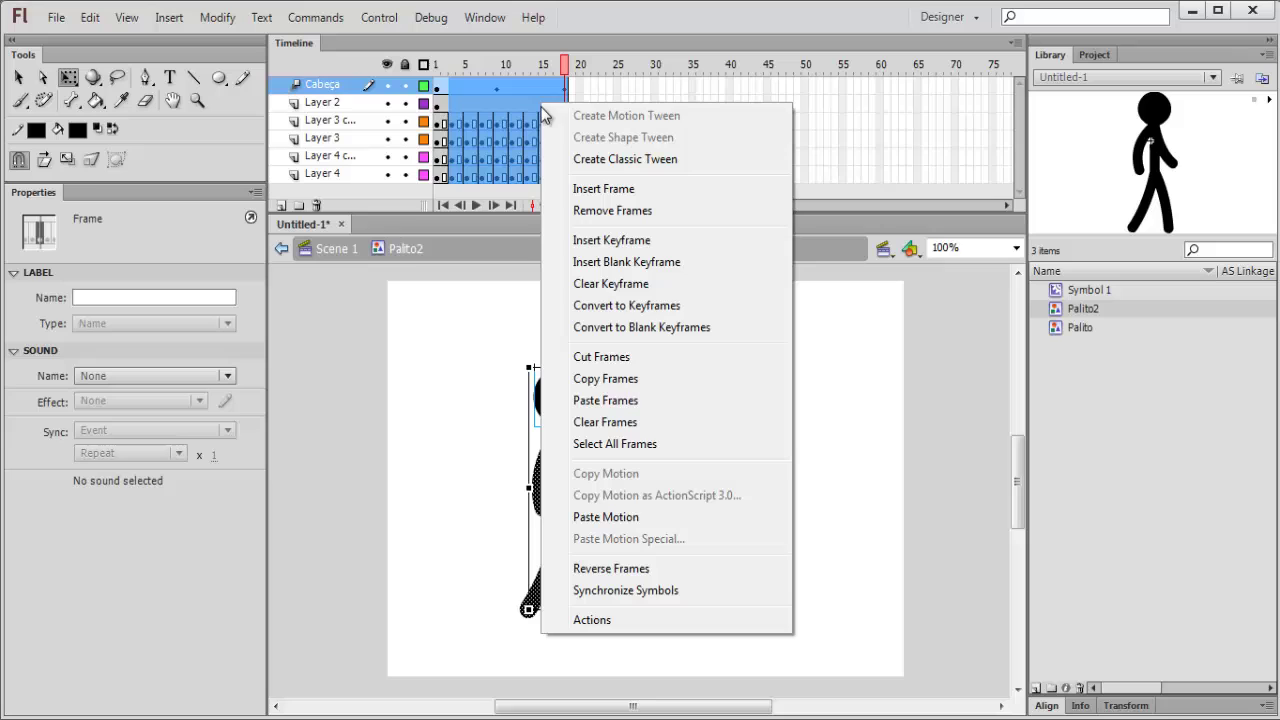
click(607, 210)
right_click(447, 93)
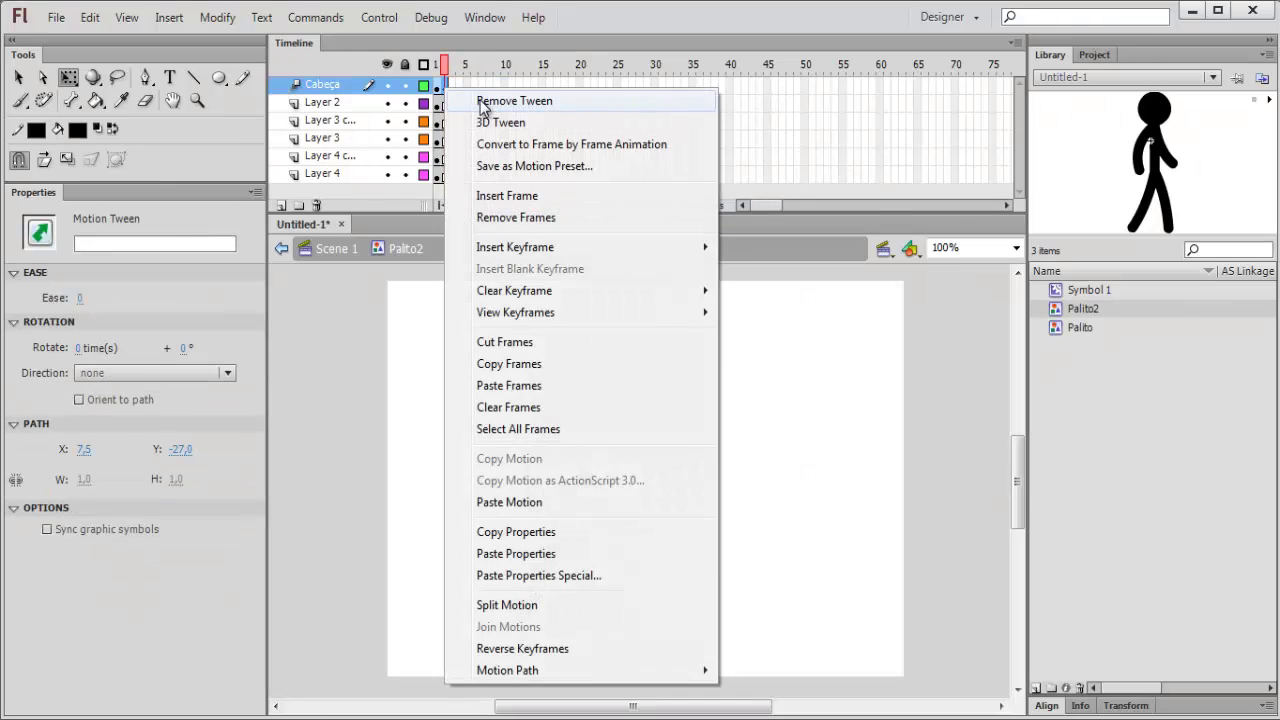
click(478, 94)
click(433, 82)
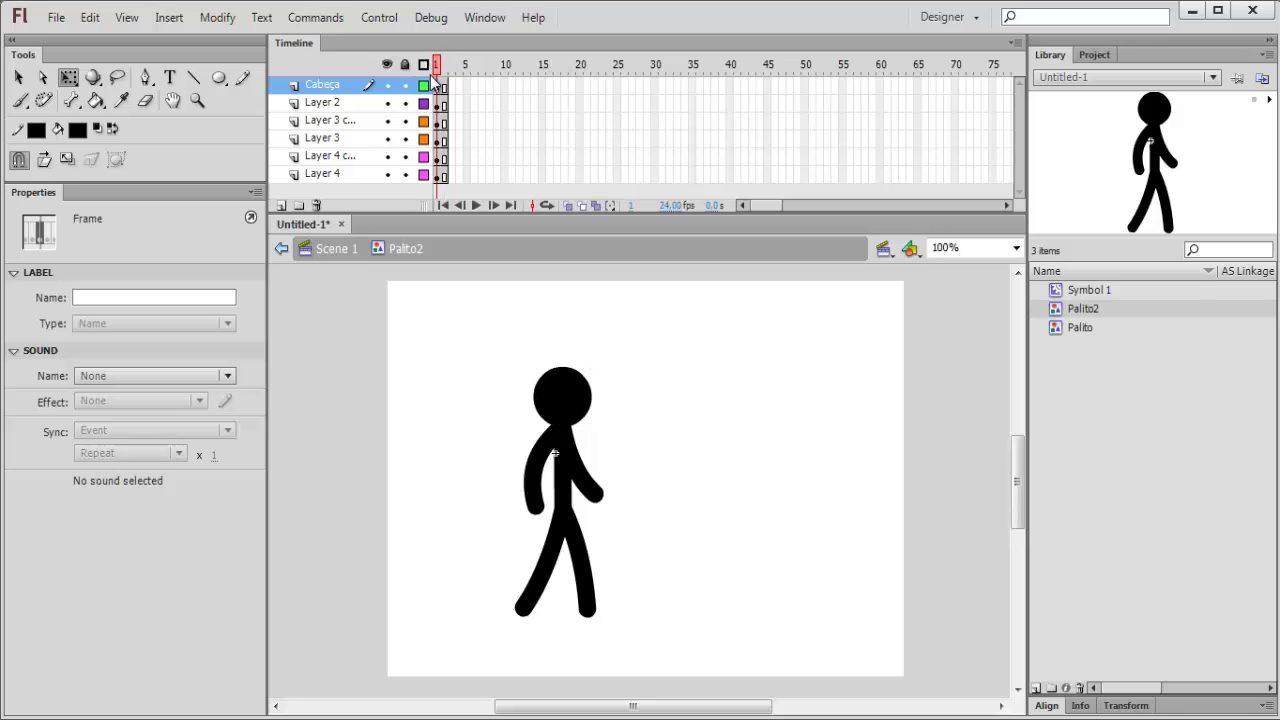
Straighten both arms and the back leg of the Palito2 figure, and return to Scene 1
click(590, 276)
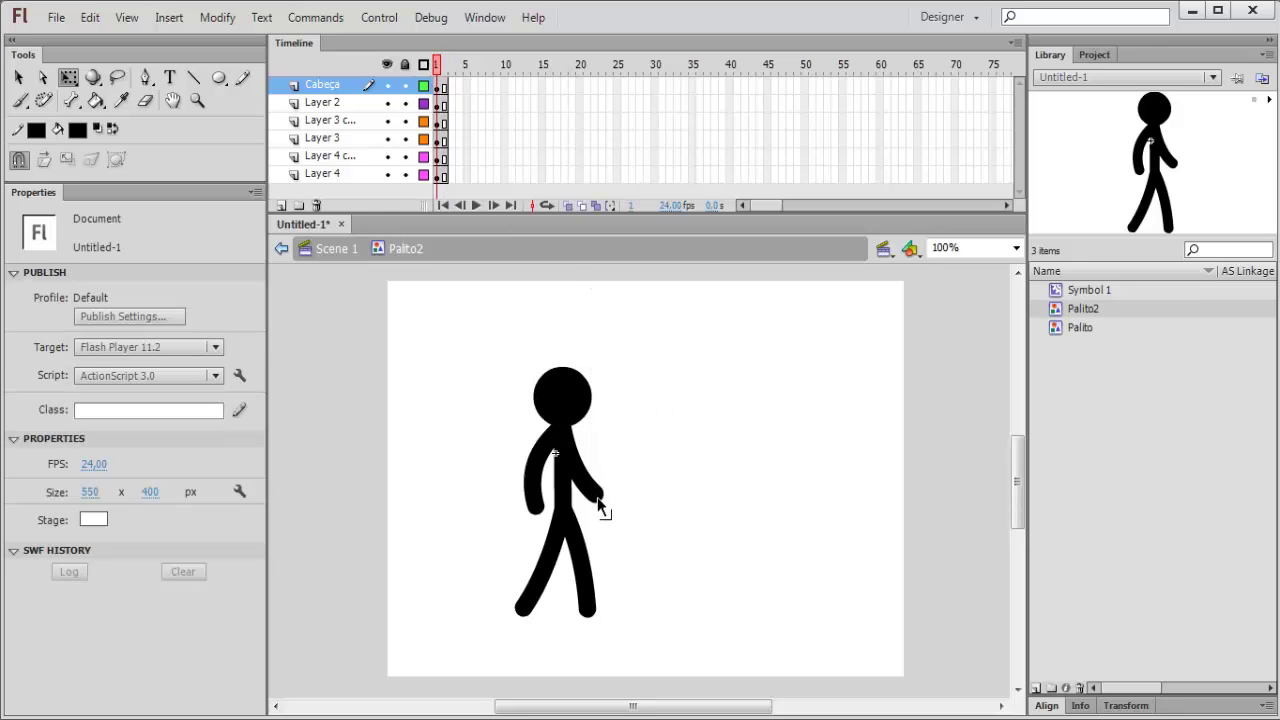
drag(598, 500, 542, 466)
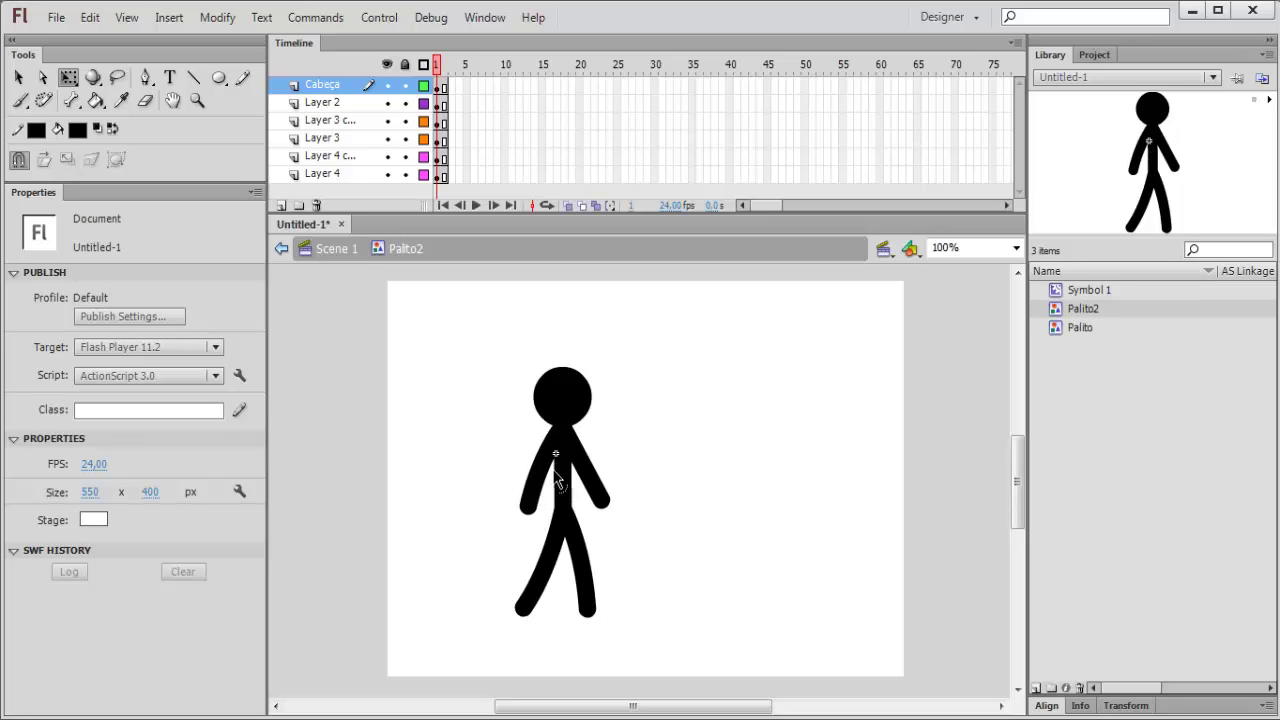
click(558, 481)
click(634, 560)
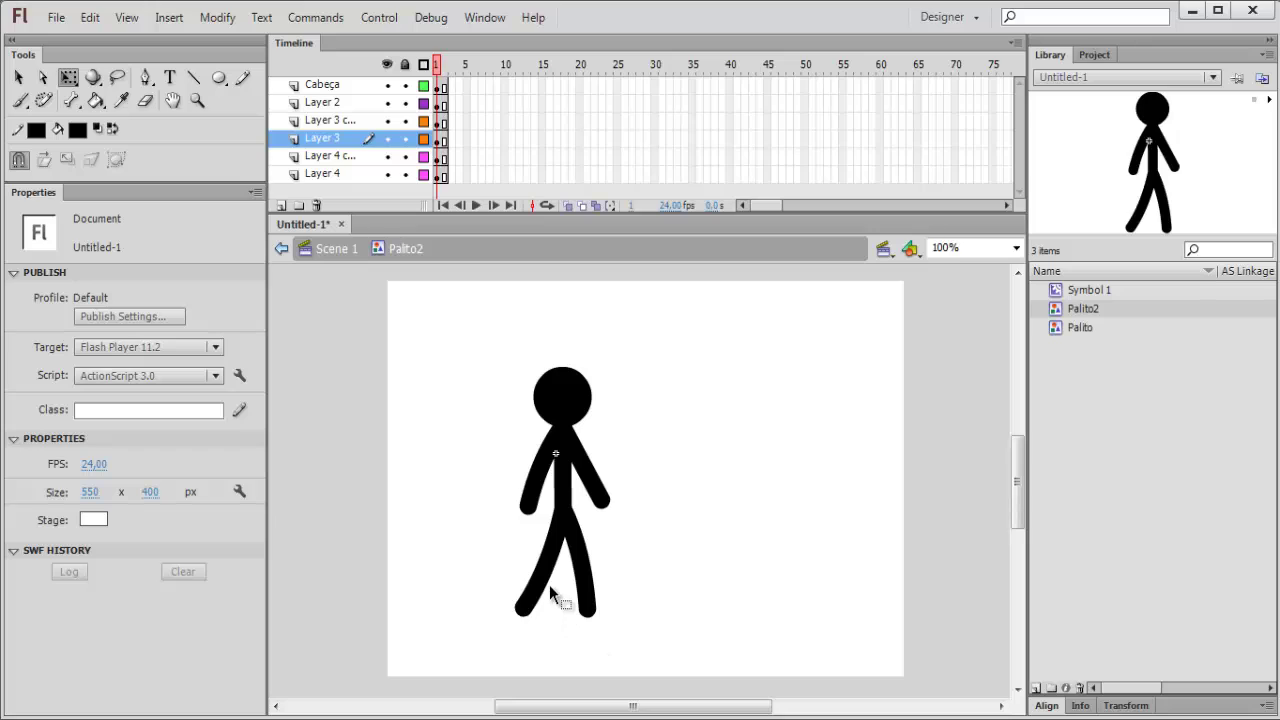
drag(548, 588, 540, 585)
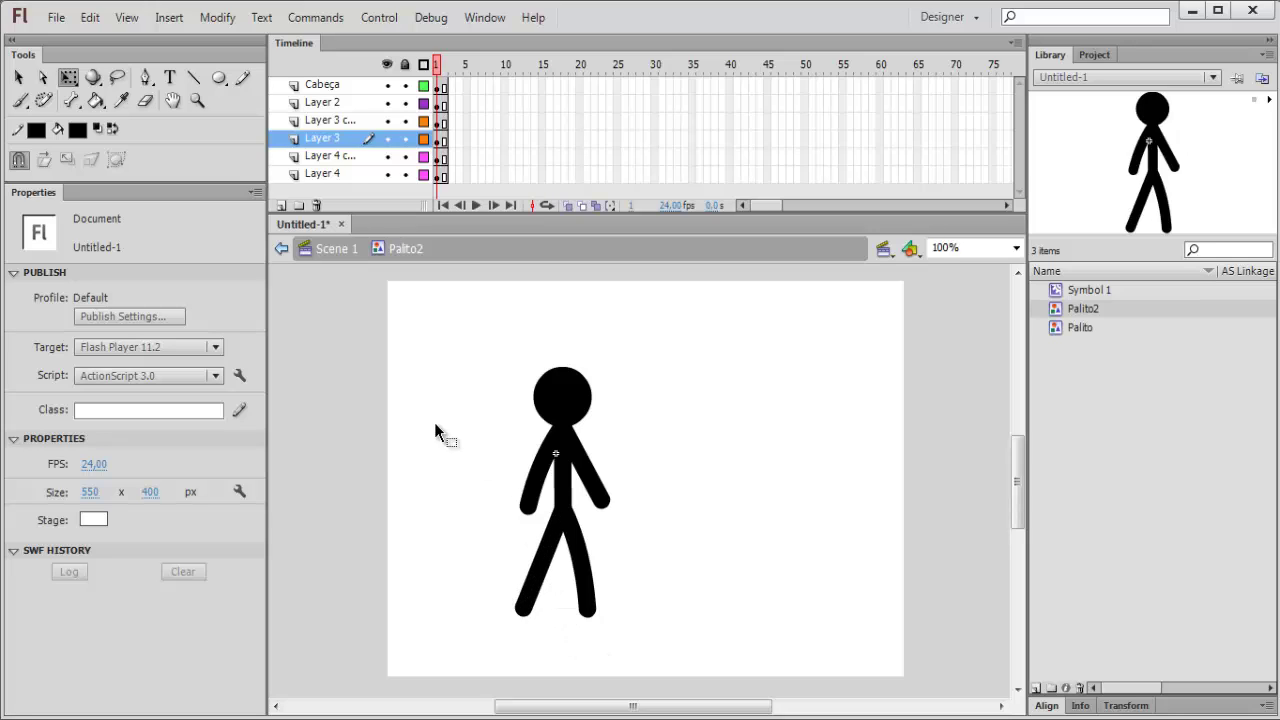
click(333, 249)
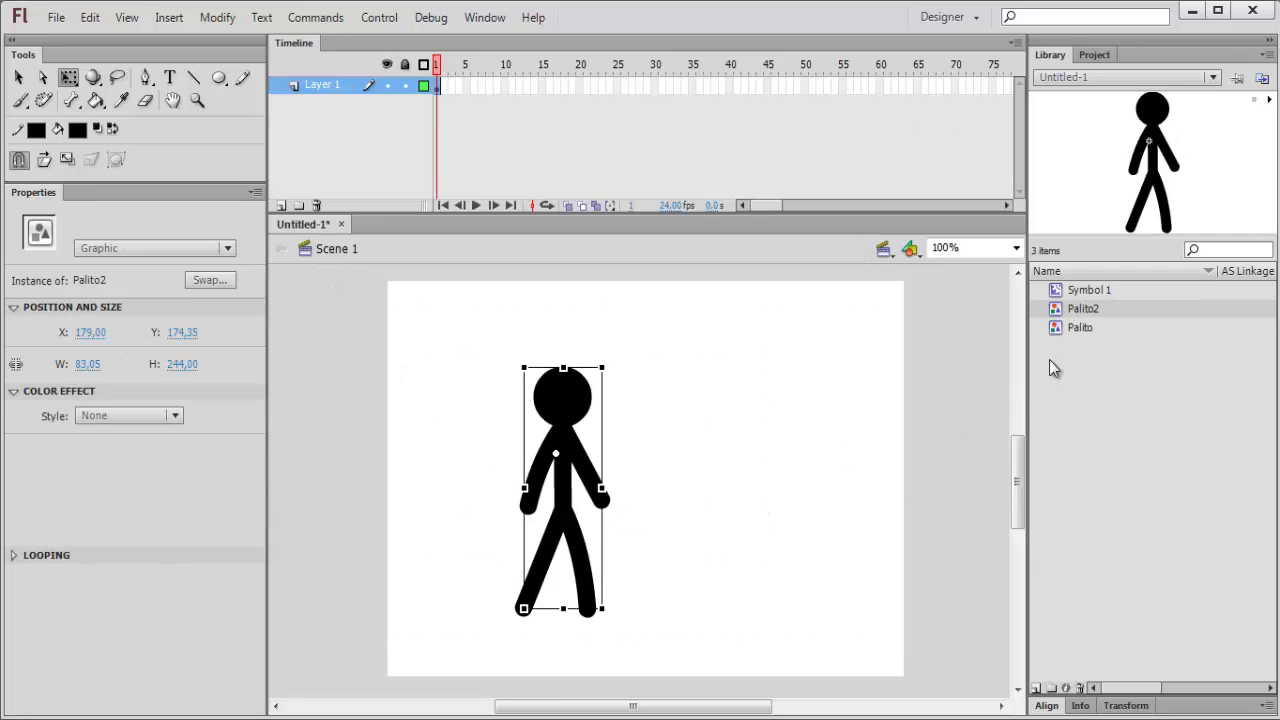
Duplicate the Palito2 symbol as Palito3 and place an instance on the stage to the right of the first figure
right_click(1073, 322)
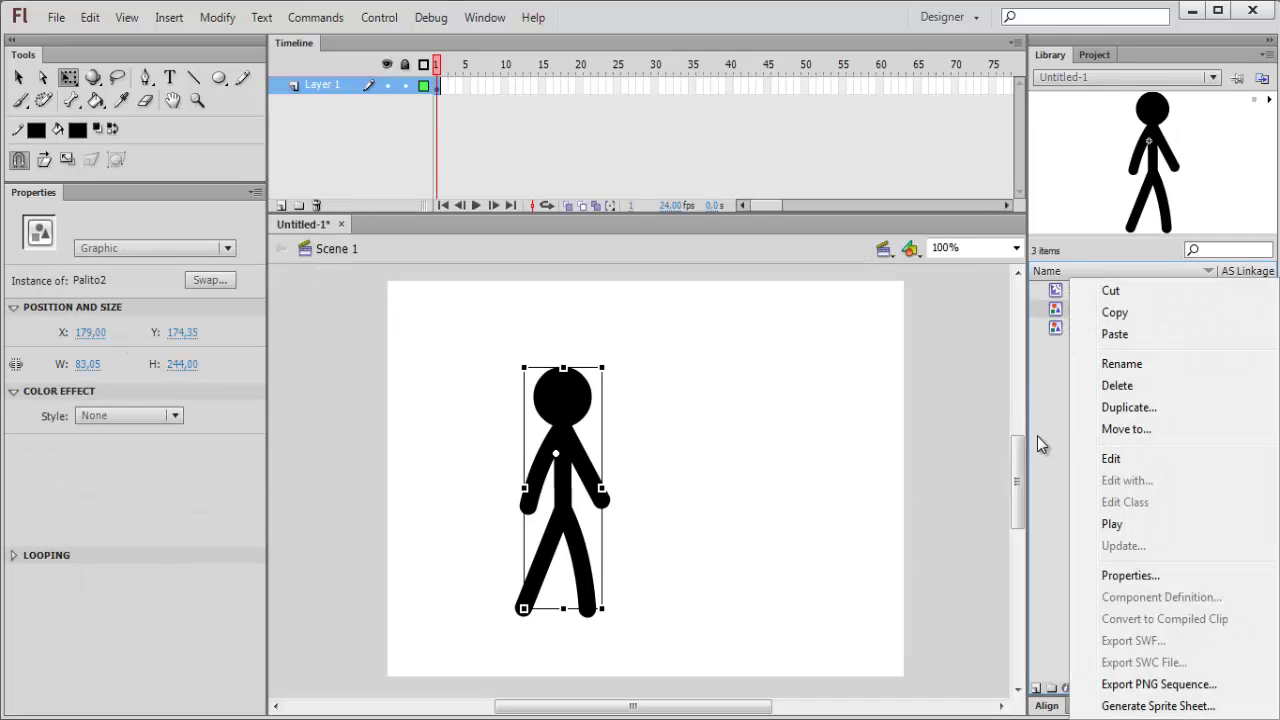
click(1128, 407)
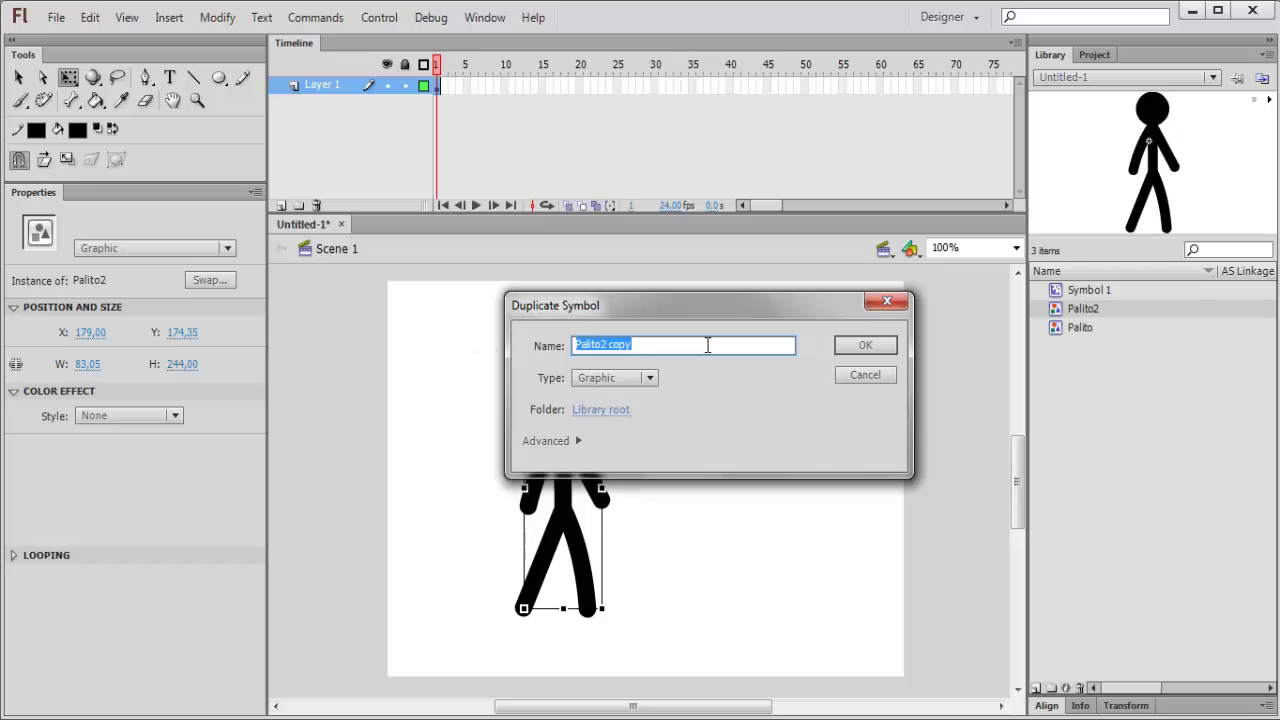
click(707, 345)
click(866, 345)
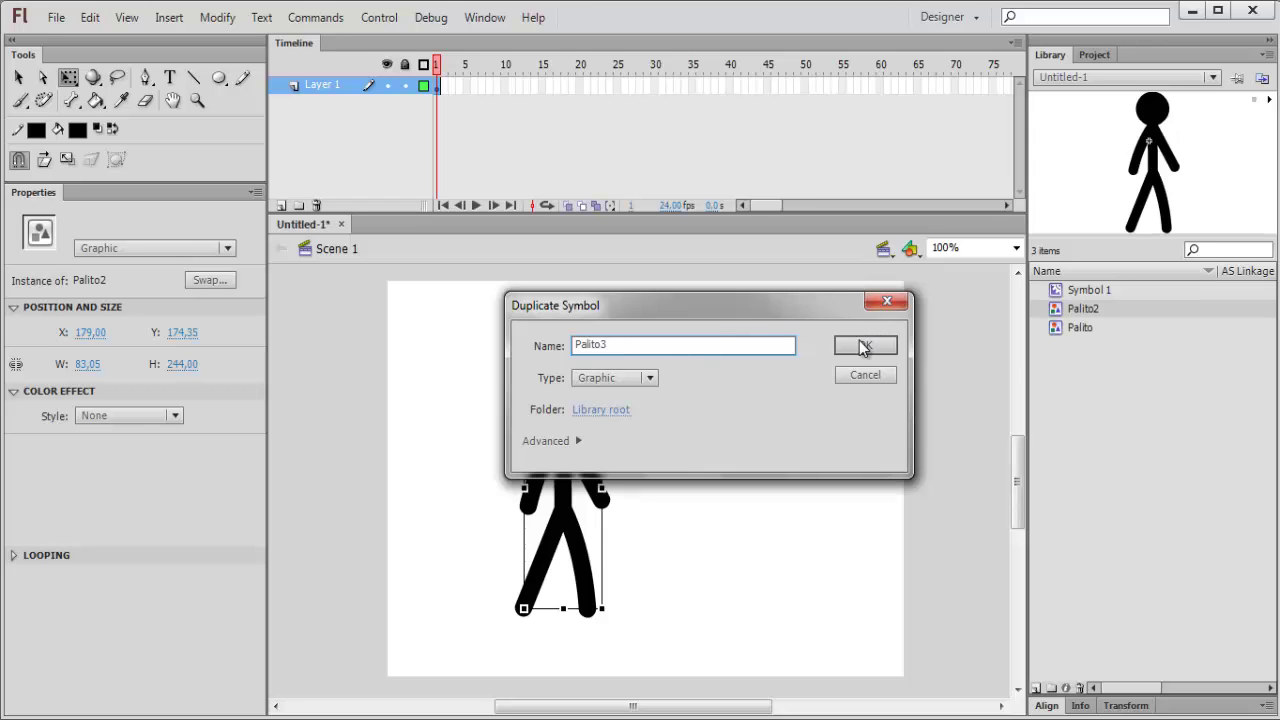
drag(1048, 320, 764, 478)
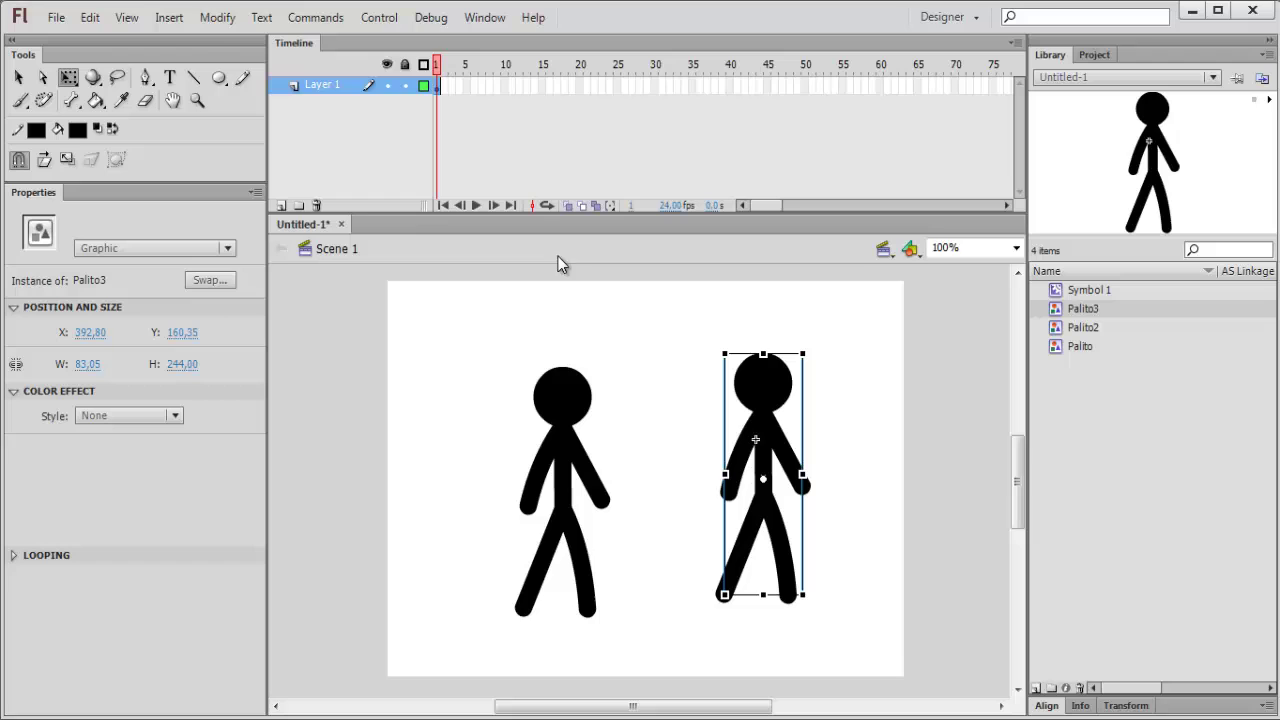
Flip the Palito3 figure horizontally to face the other one and move it down level with it
click(217, 17)
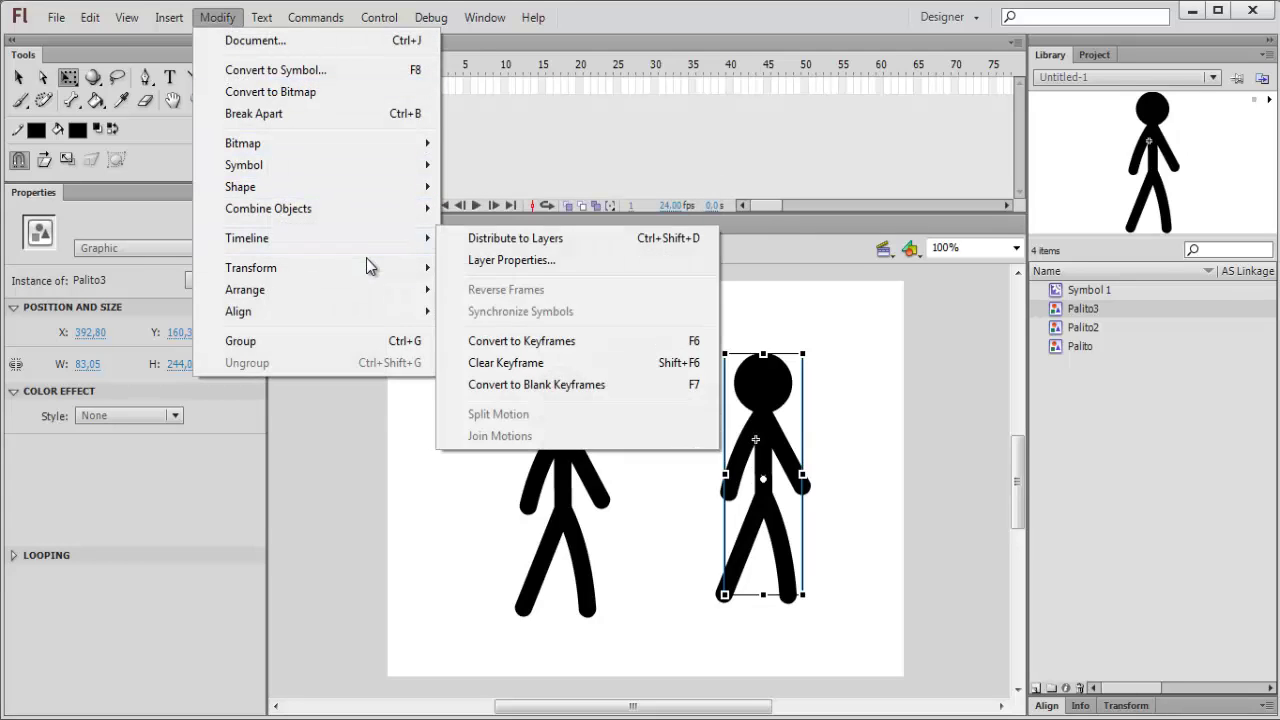
mouse_move(372, 268)
click(503, 479)
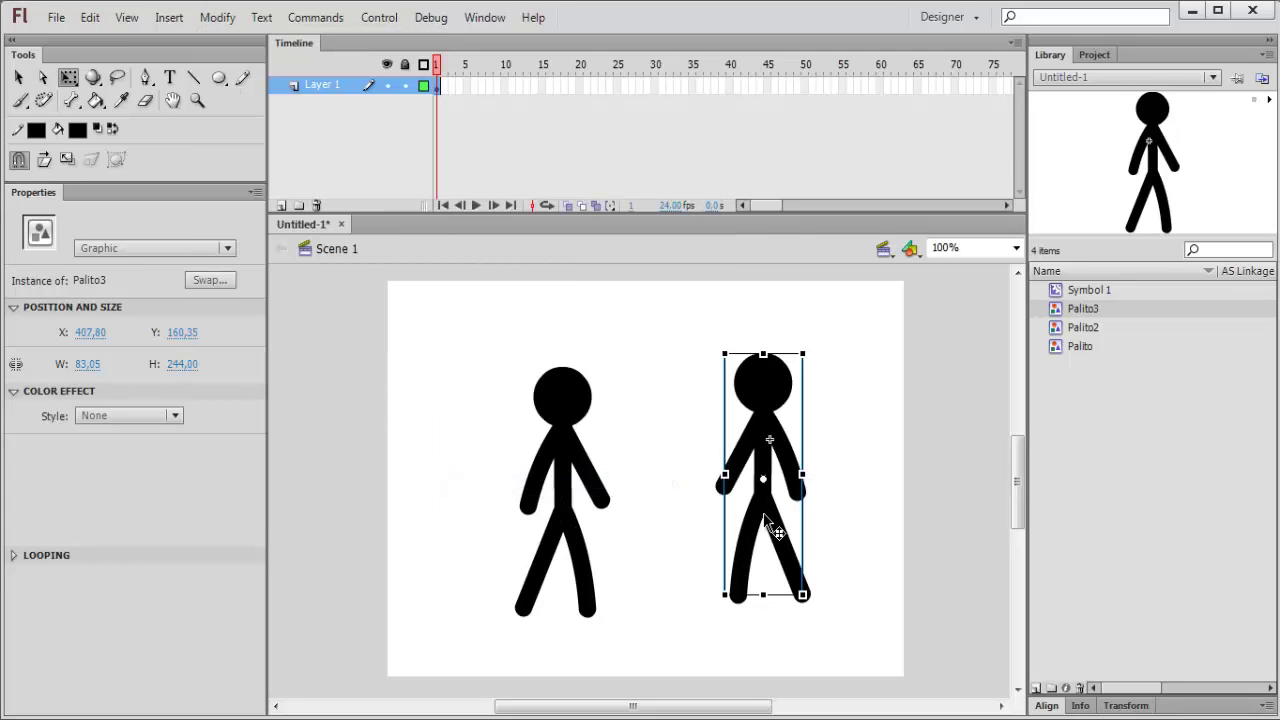
mouse_move(771, 530)
mouse_down()
mouse_move(775, 540)
mouse_move(765, 527)
mouse_up()
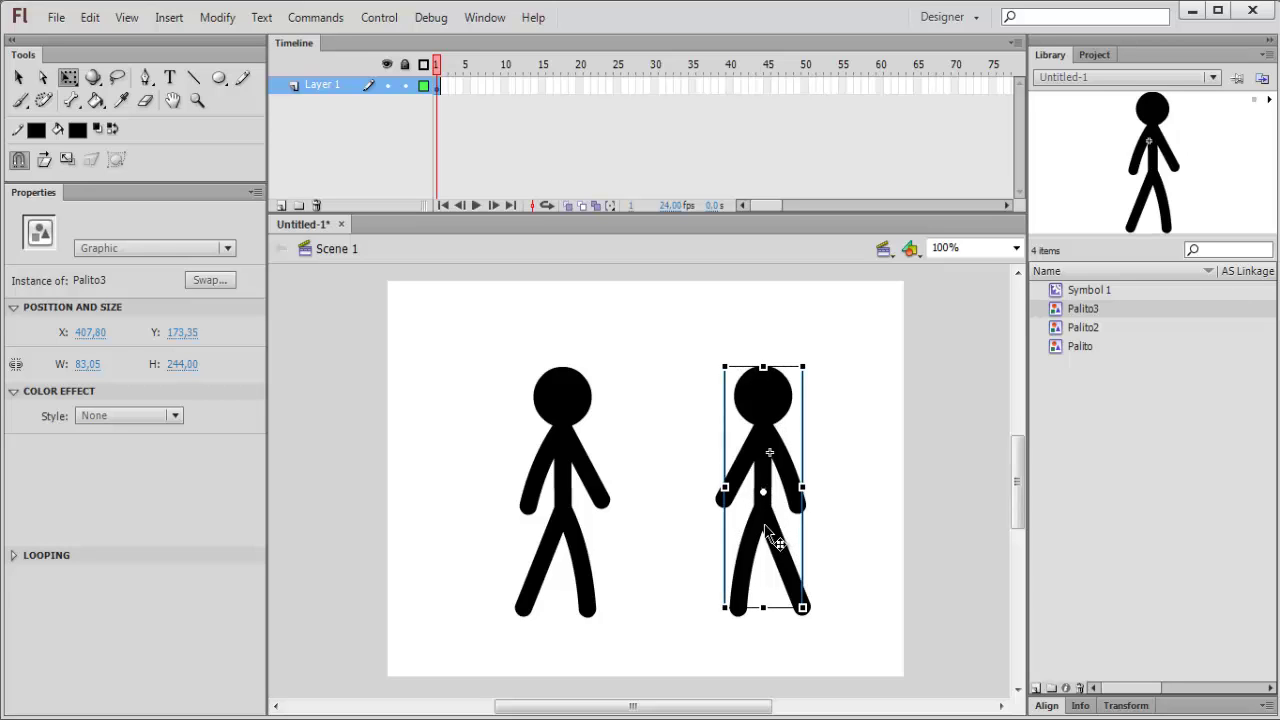
Inside Palito3, set the stroke colour of the whole body and limbs to red
double_click(776, 524)
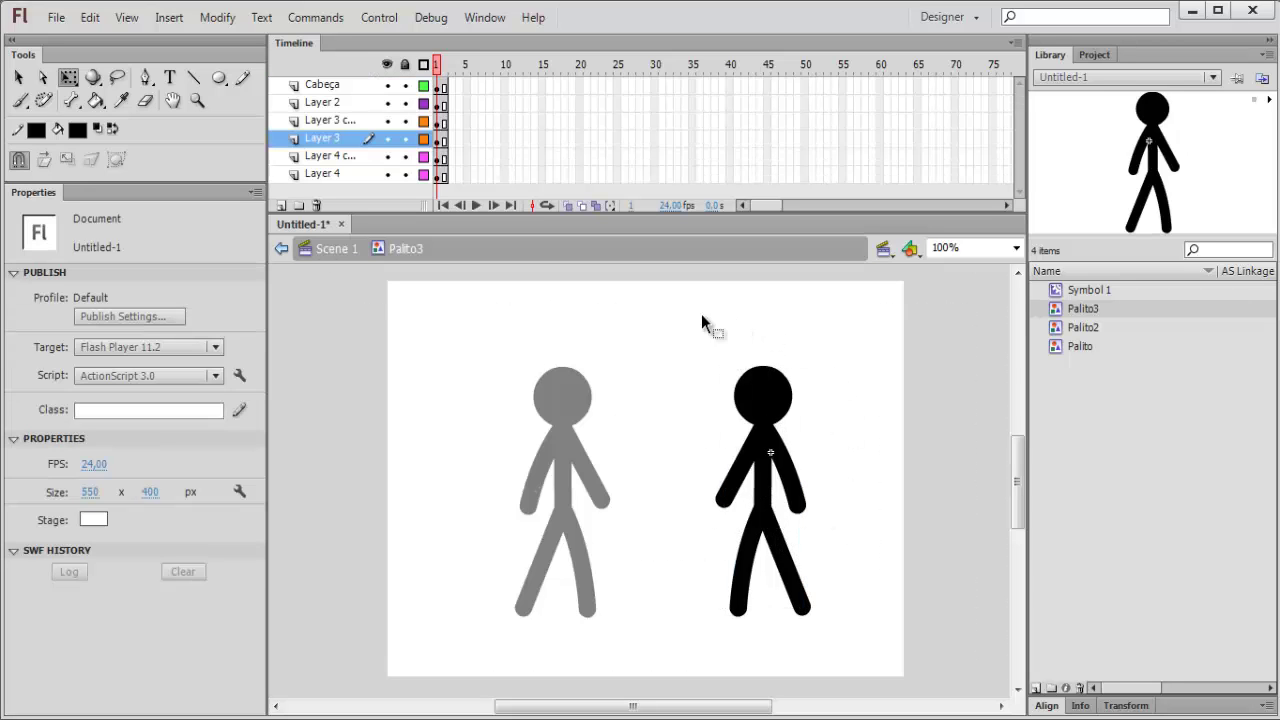
key(ctrl+a)
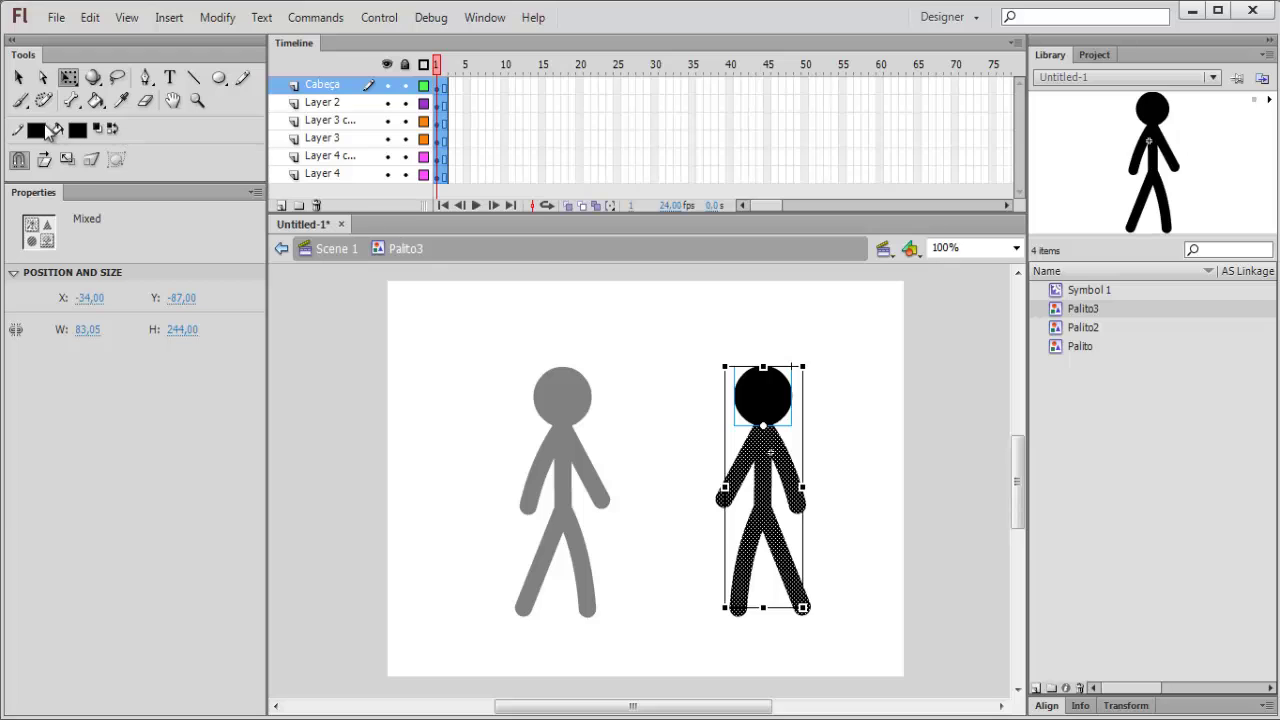
click(40, 133)
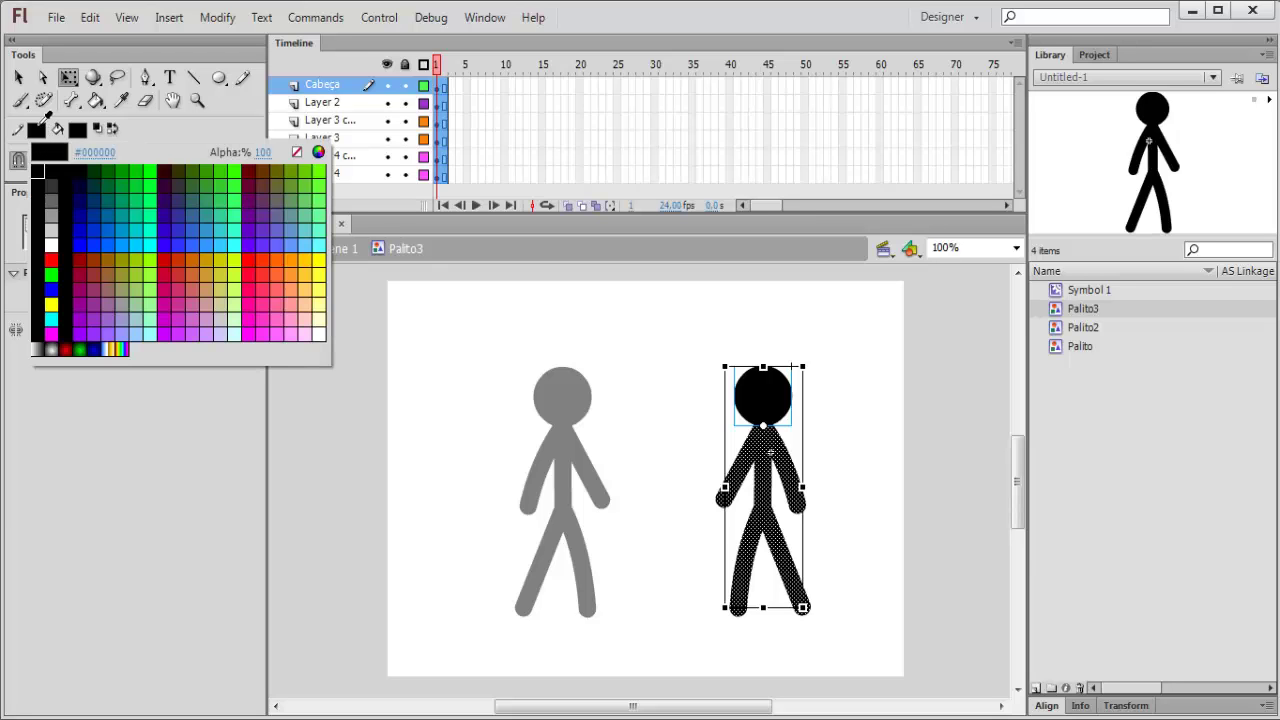
click(46, 243)
click(452, 428)
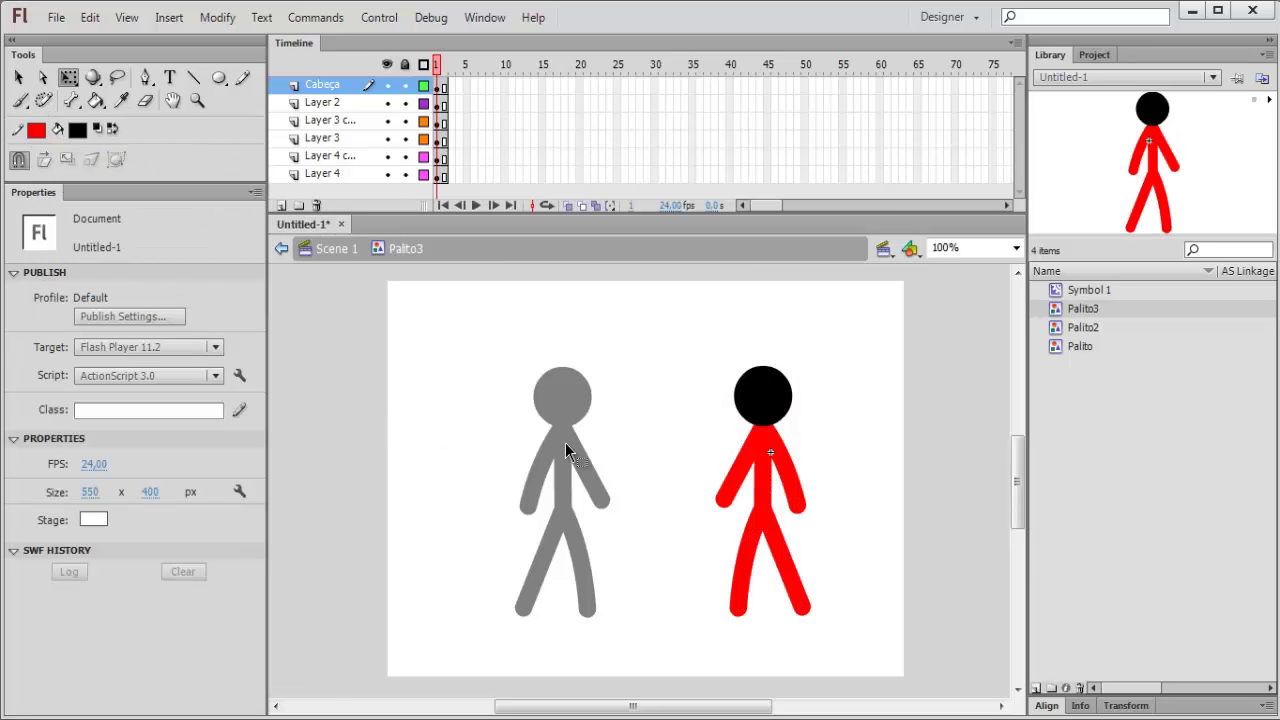
Copy the circle shape from inside the Palito3 figure's head symbol and return to Palito3
click(782, 416)
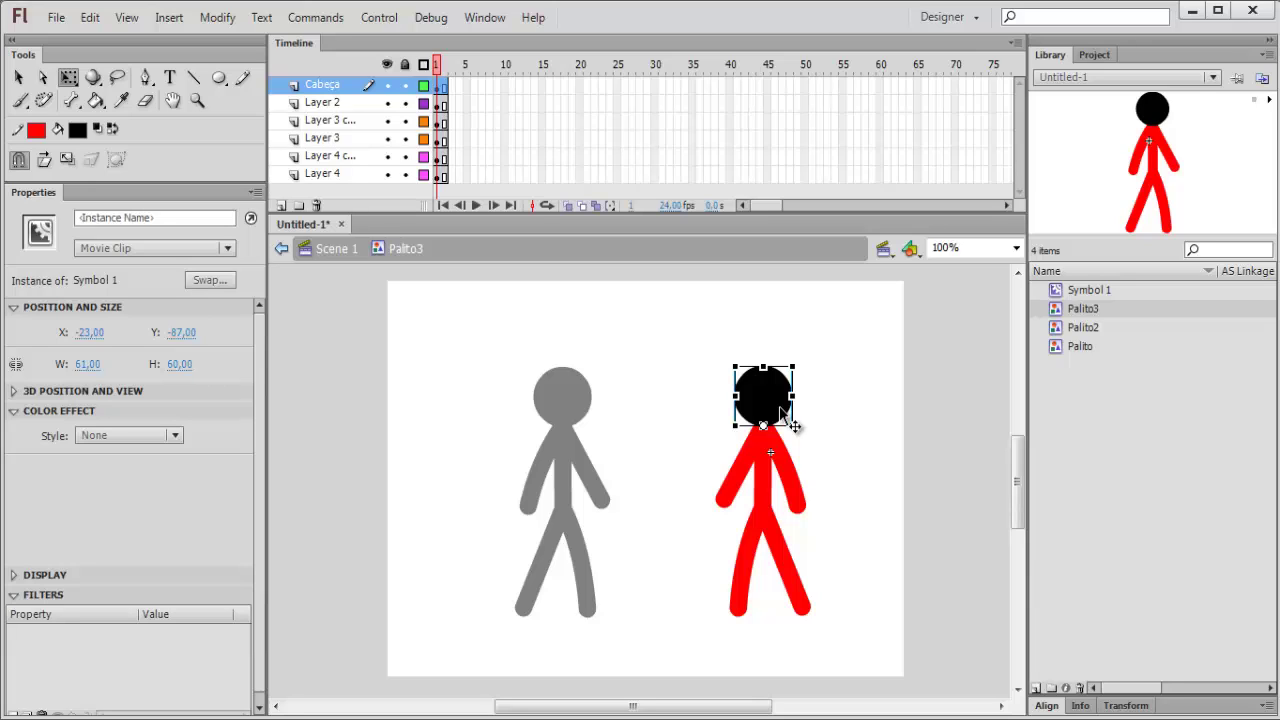
double_click(782, 416)
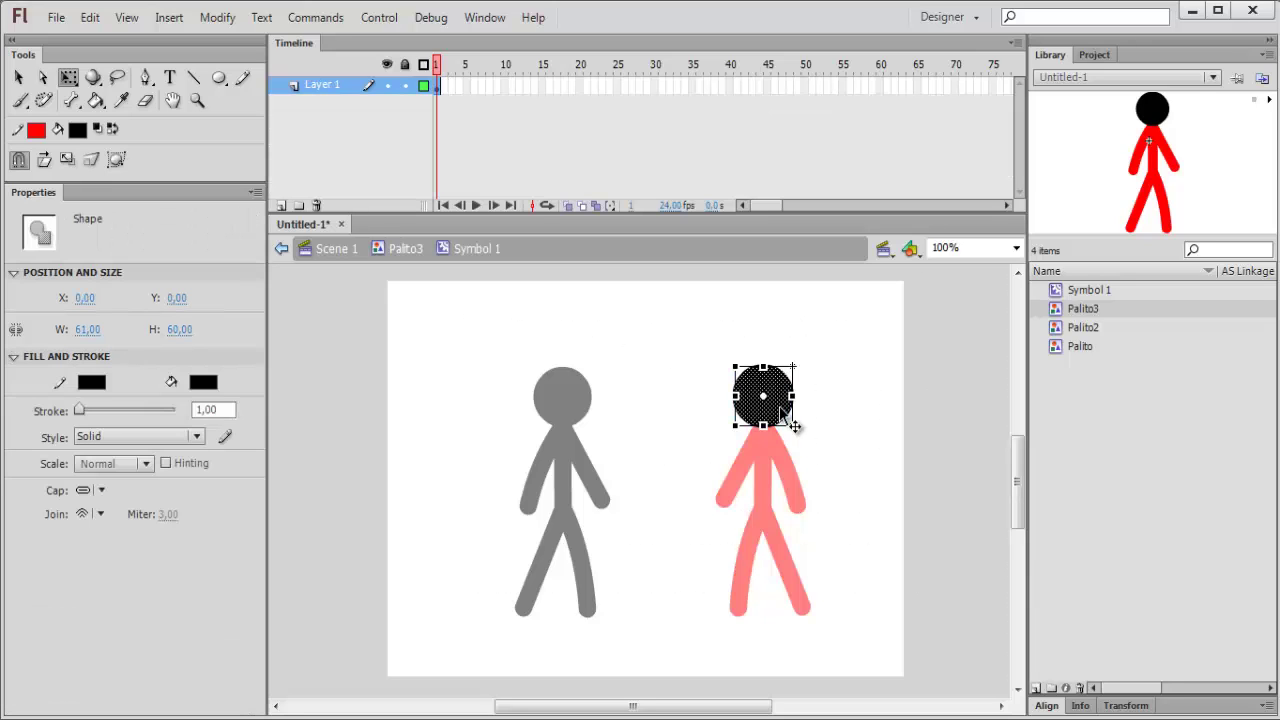
click(694, 490)
click(762, 395)
right_click(754, 396)
click(789, 331)
click(404, 252)
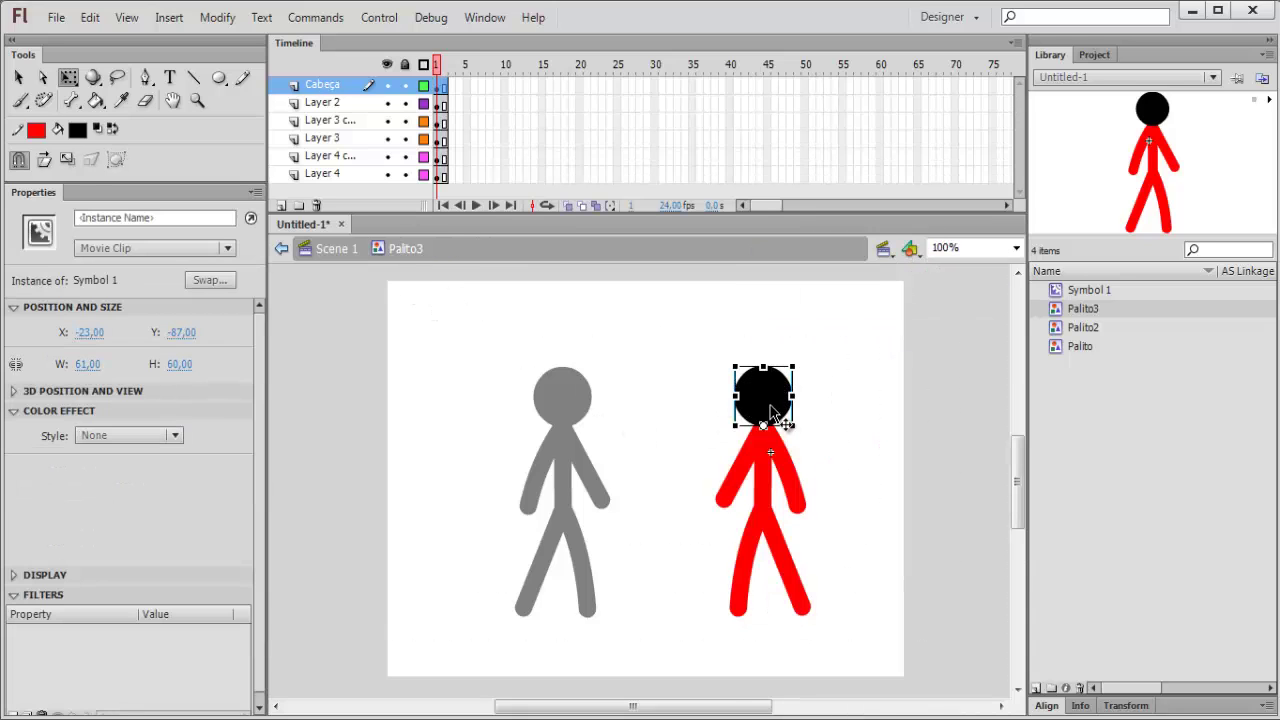
Replace Palito3's black head with the copied circle and set the circle's stroke and fill to red
key(Delete)
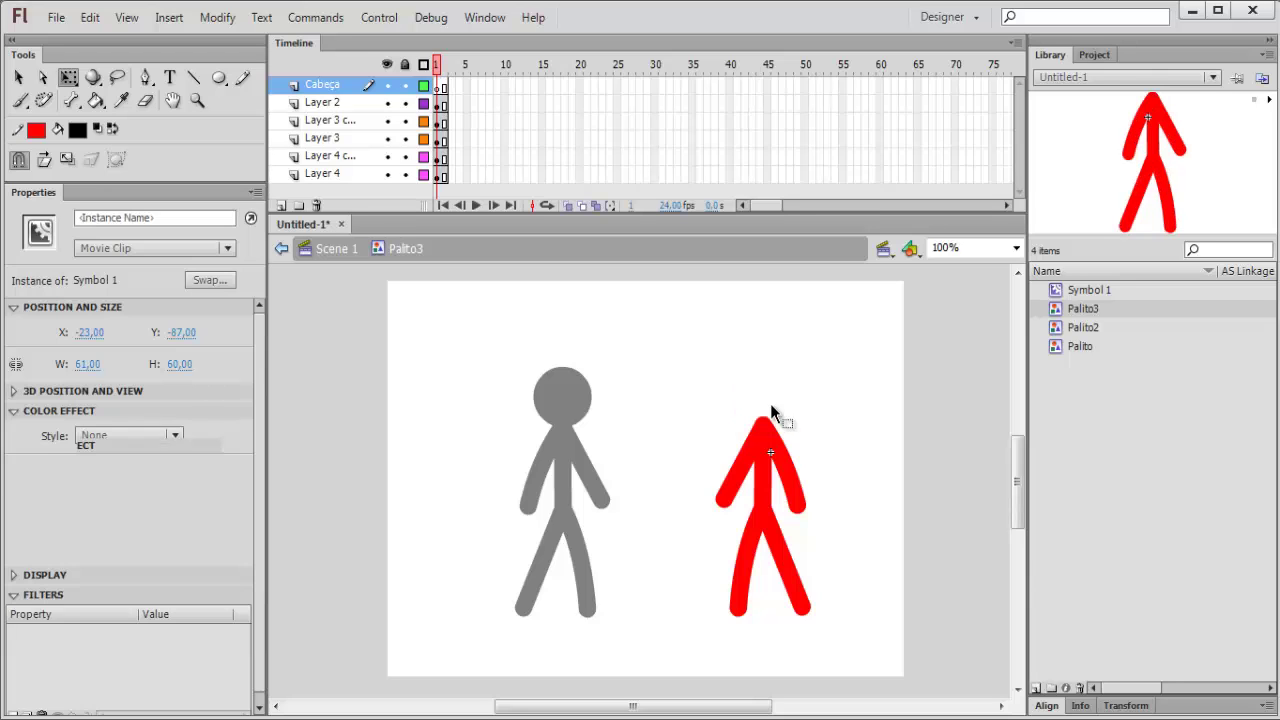
right_click(764, 371)
click(840, 428)
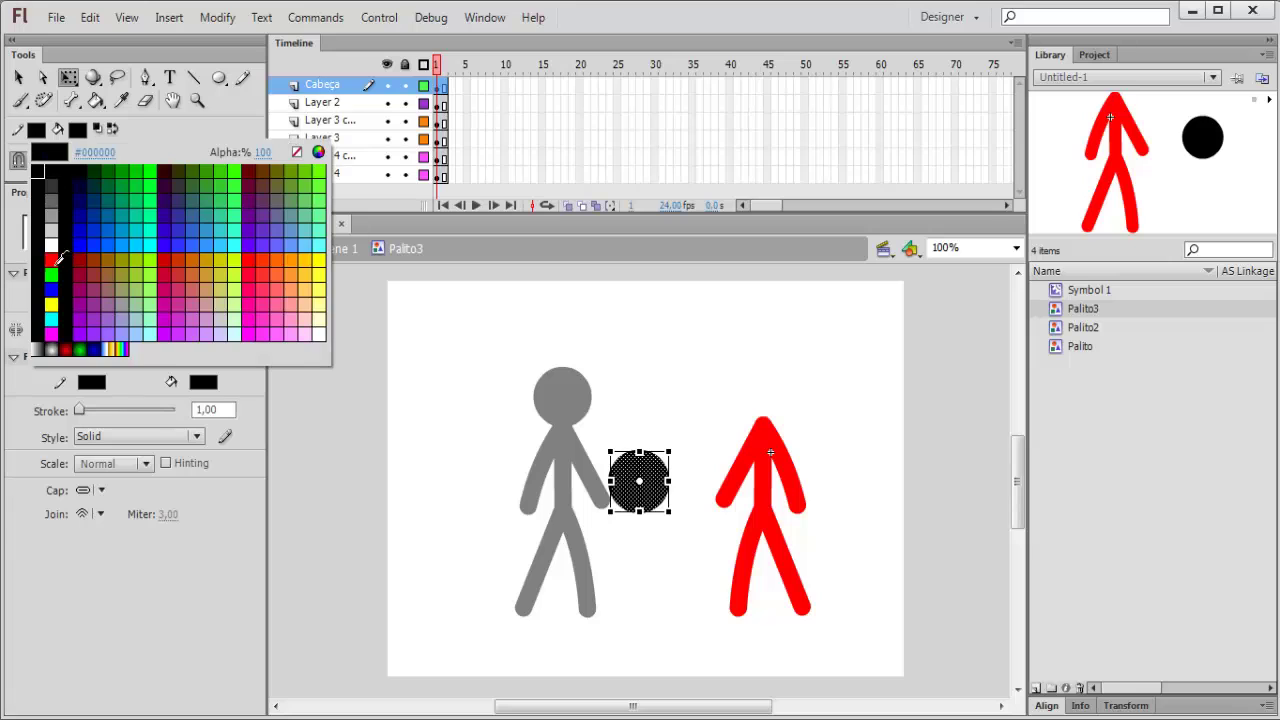
click(50, 252)
click(77, 130)
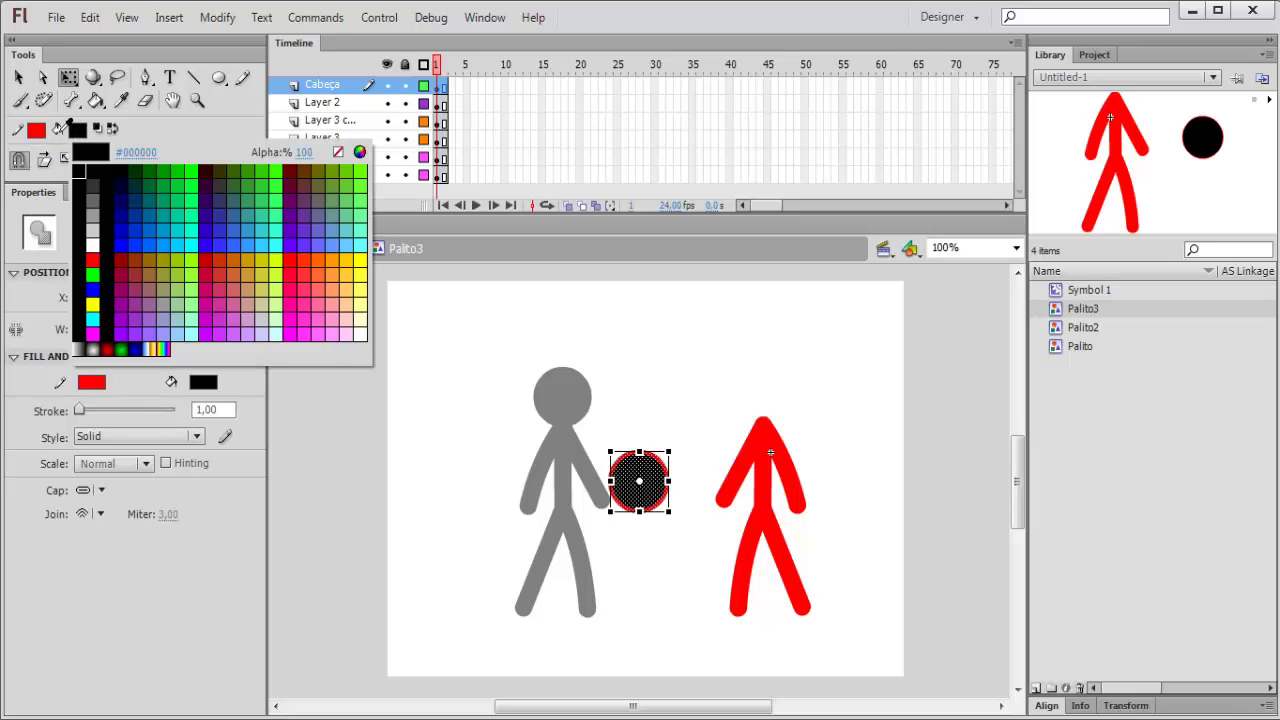
click(42, 132)
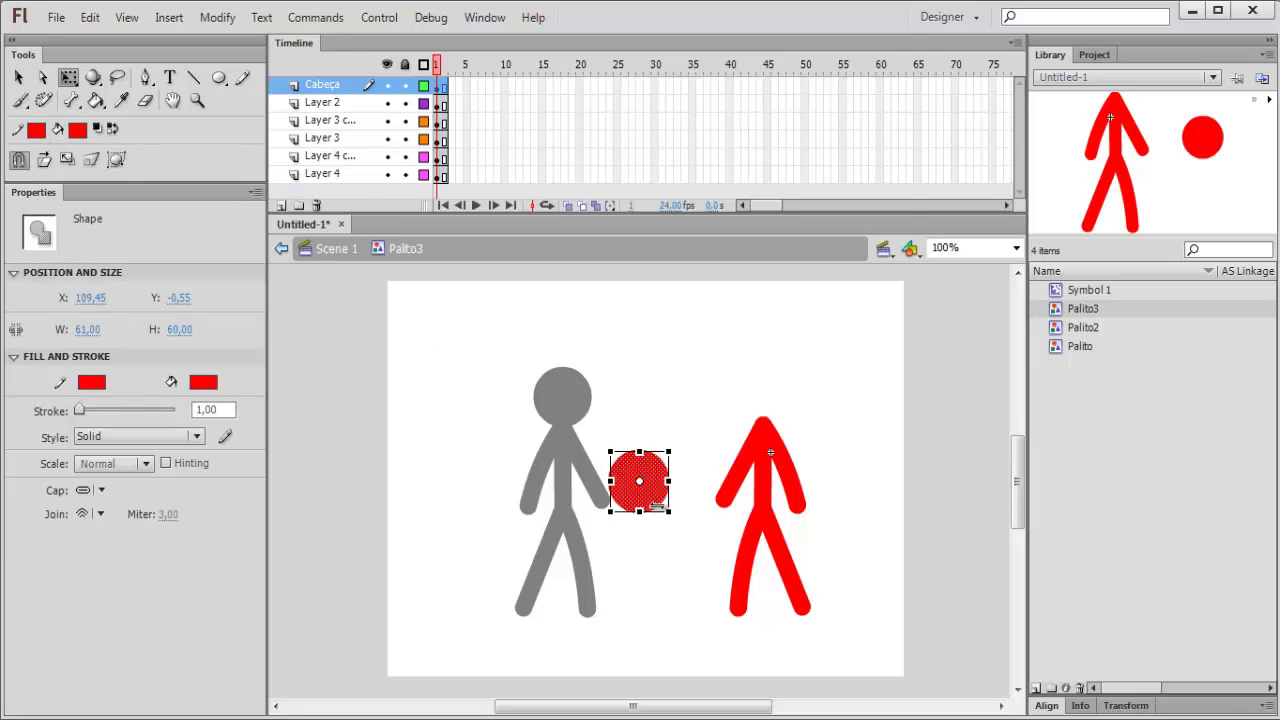
Convert the red circle to a movie clip symbol and place it on Palito3's neck as the head
right_click(658, 506)
click(712, 472)
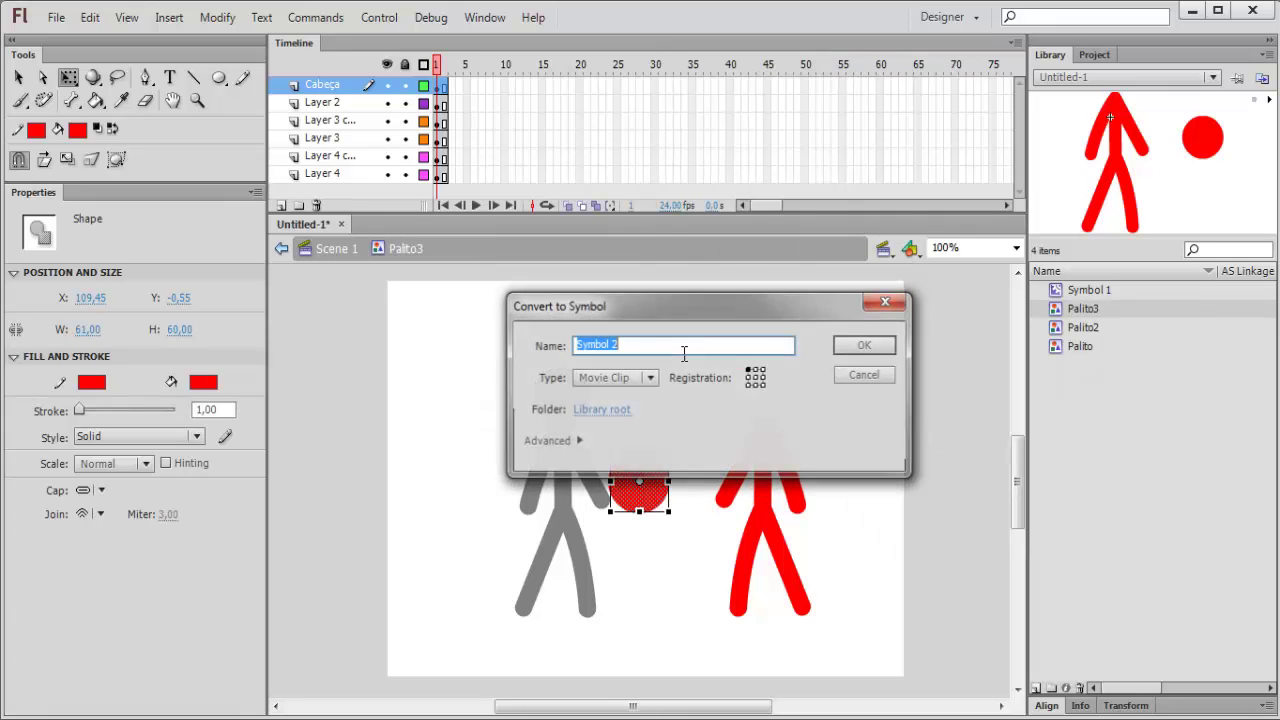
click(850, 347)
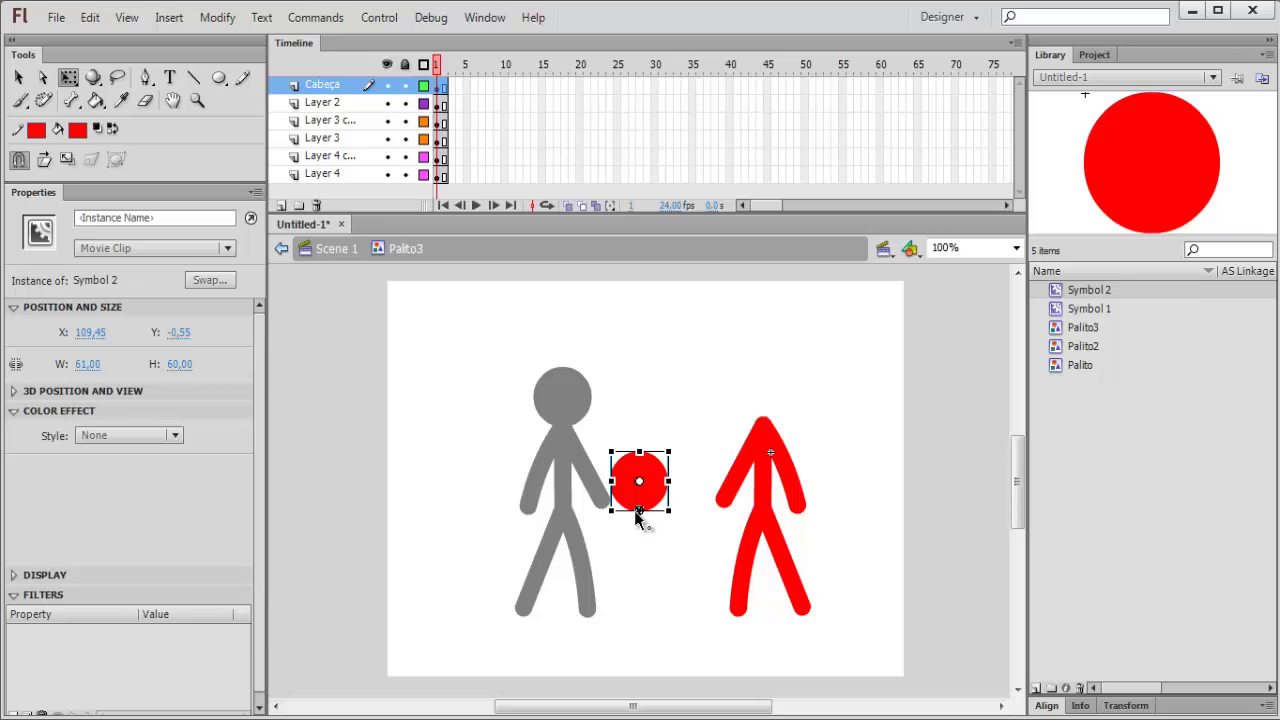
drag(654, 495, 771, 408)
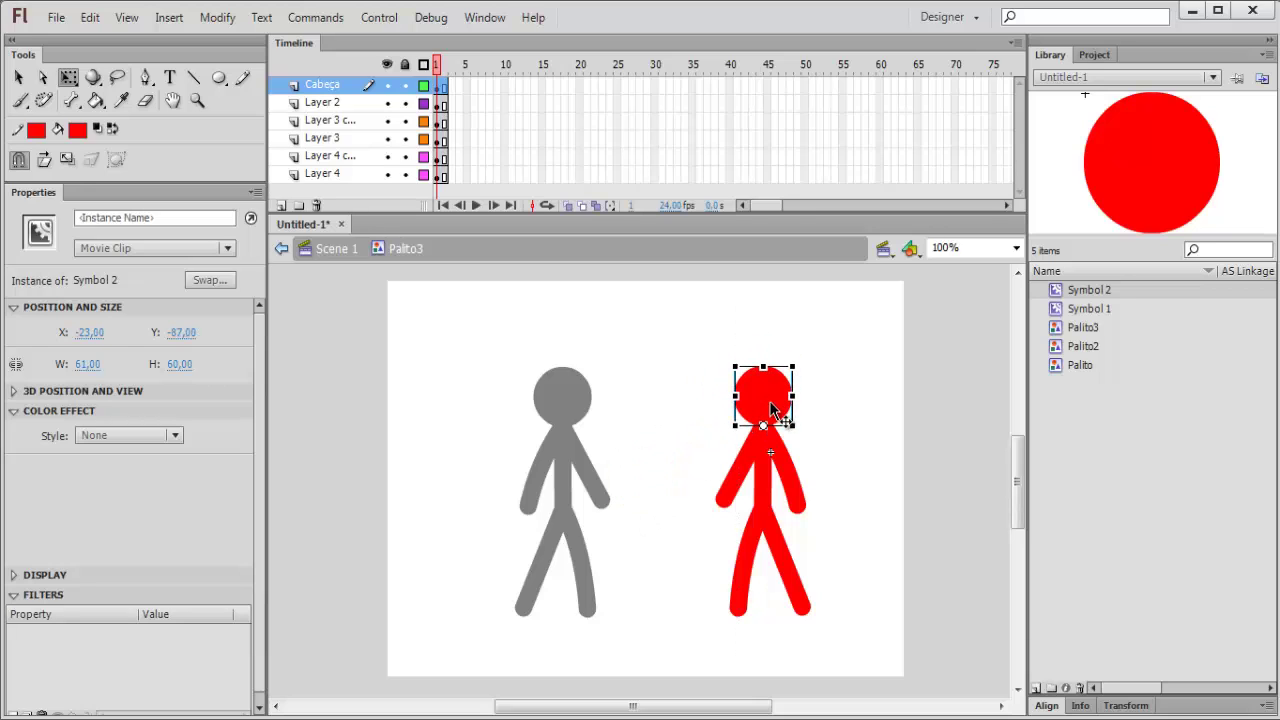
click(835, 373)
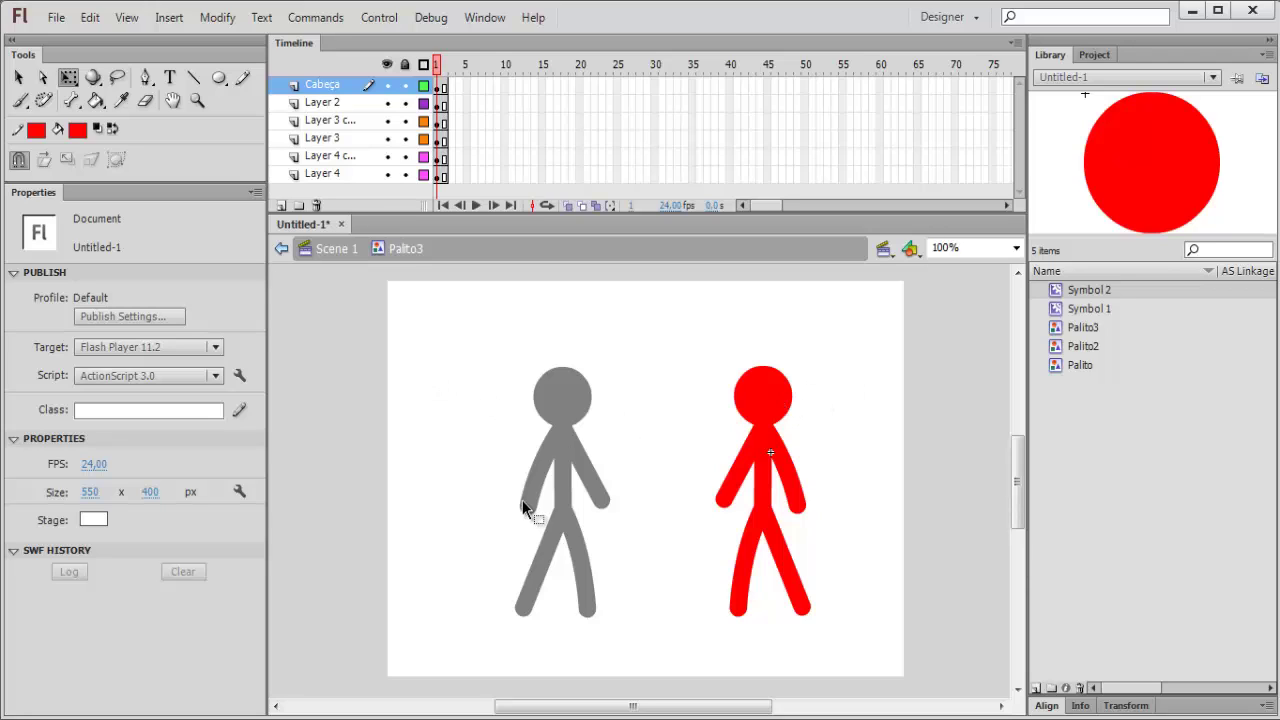
Return to Scene 1 and move the black and red figures farther apart on the stage
click(350, 247)
click(473, 303)
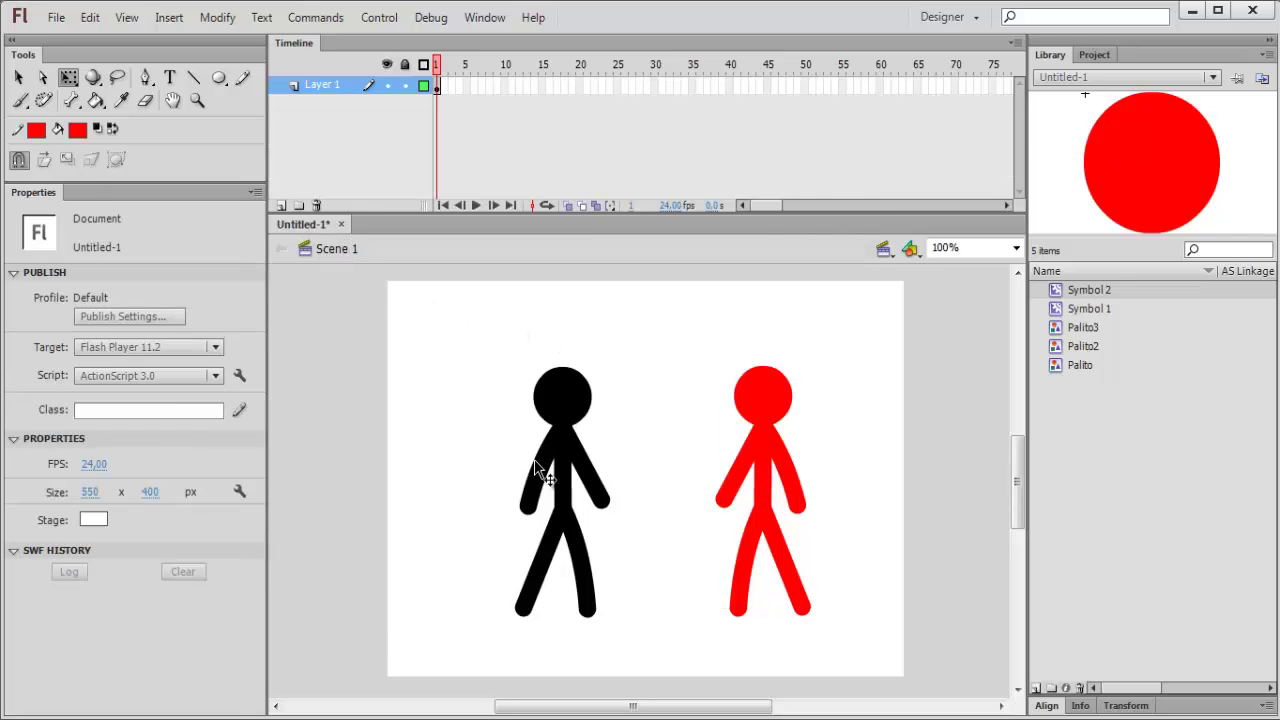
drag(570, 478, 506, 476)
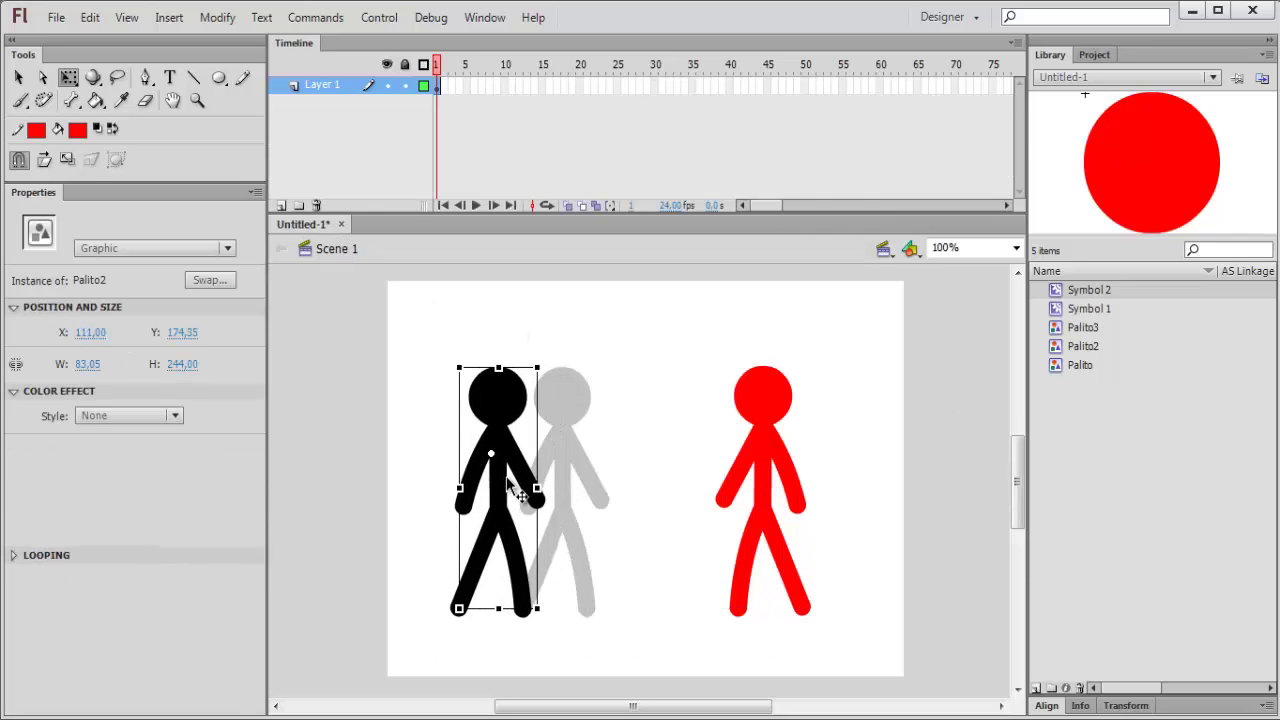
click(711, 500)
drag(763, 492, 799, 493)
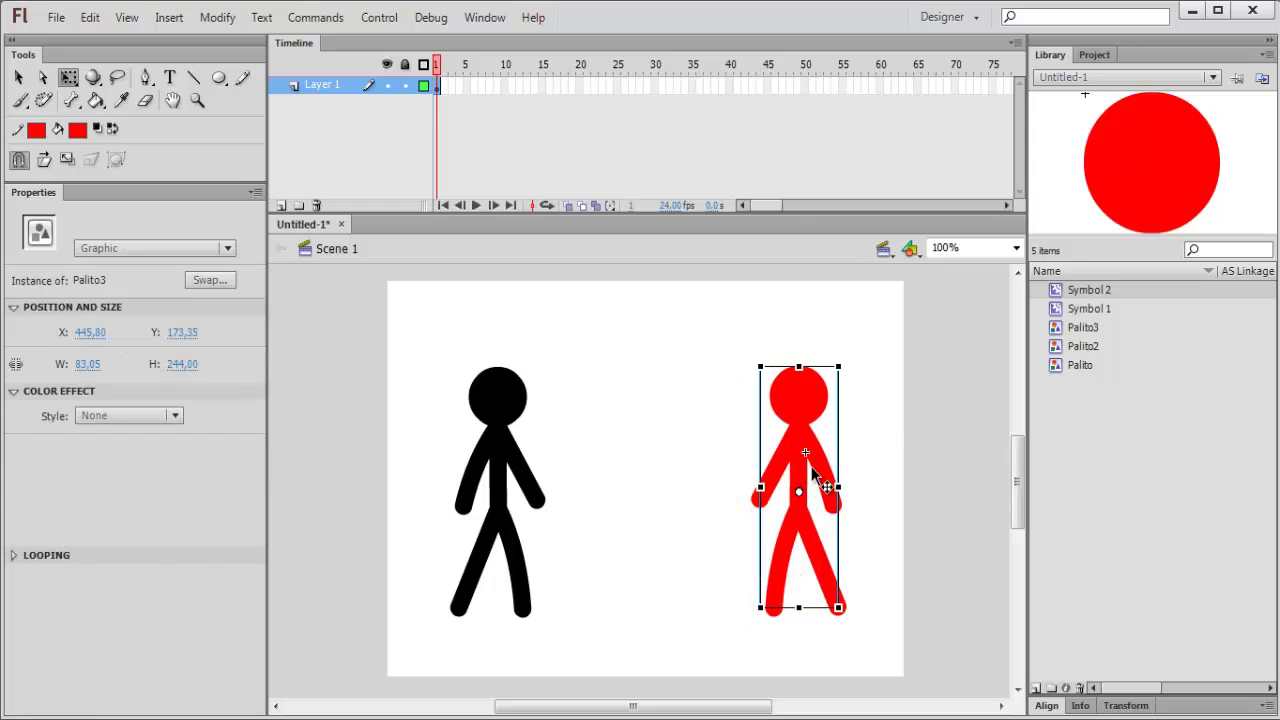
click(892, 396)
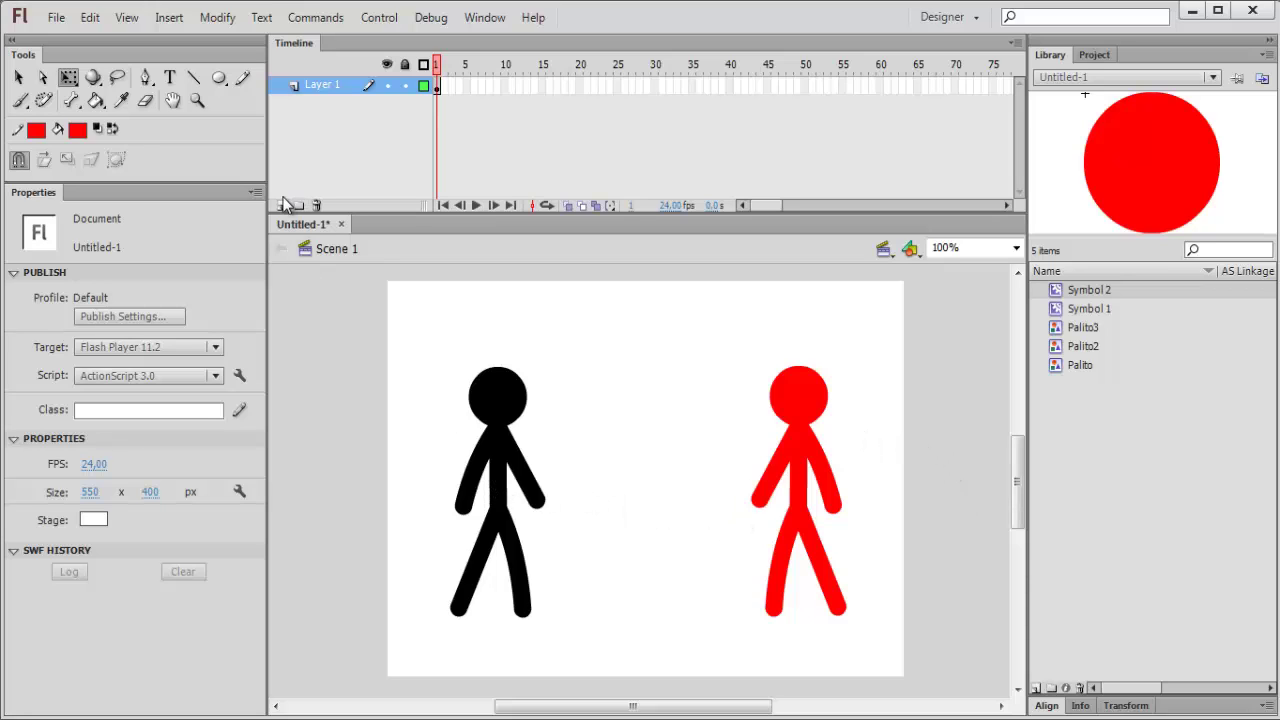
Transfer the red figure from Layer 1 to a new layer and place it near the stage's right edge
click(830, 452)
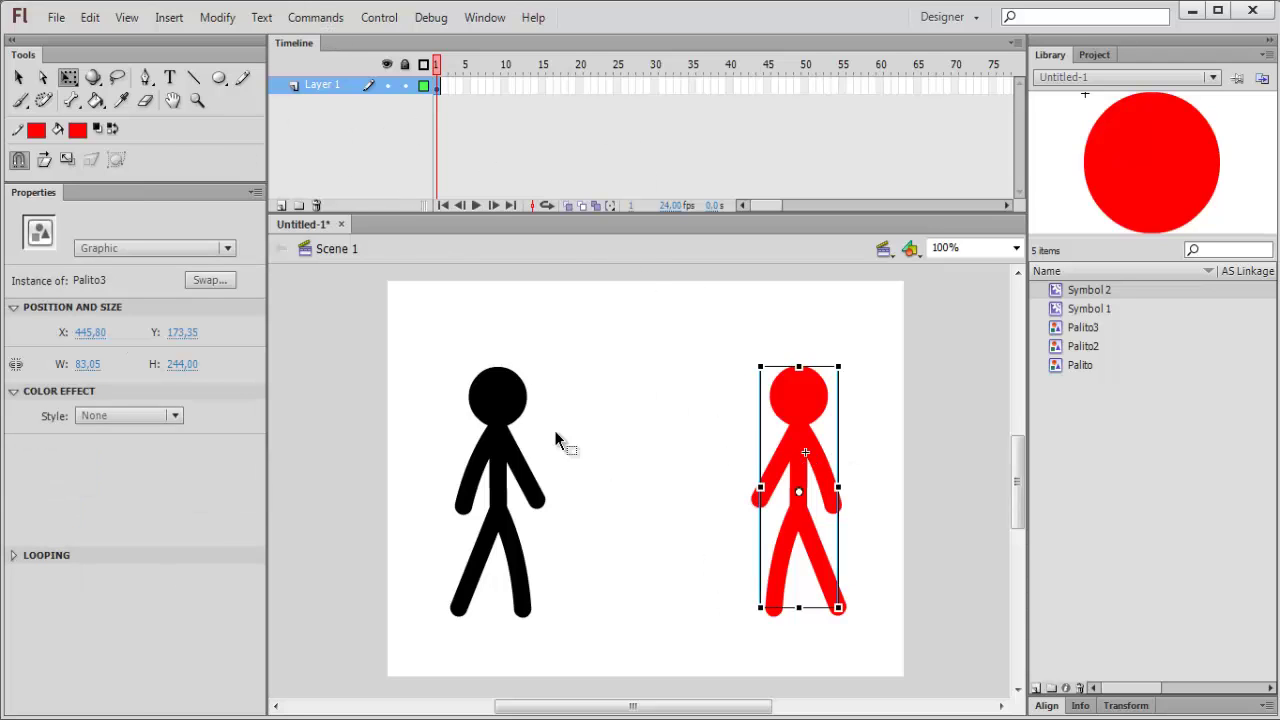
right_click(815, 530)
click(853, 87)
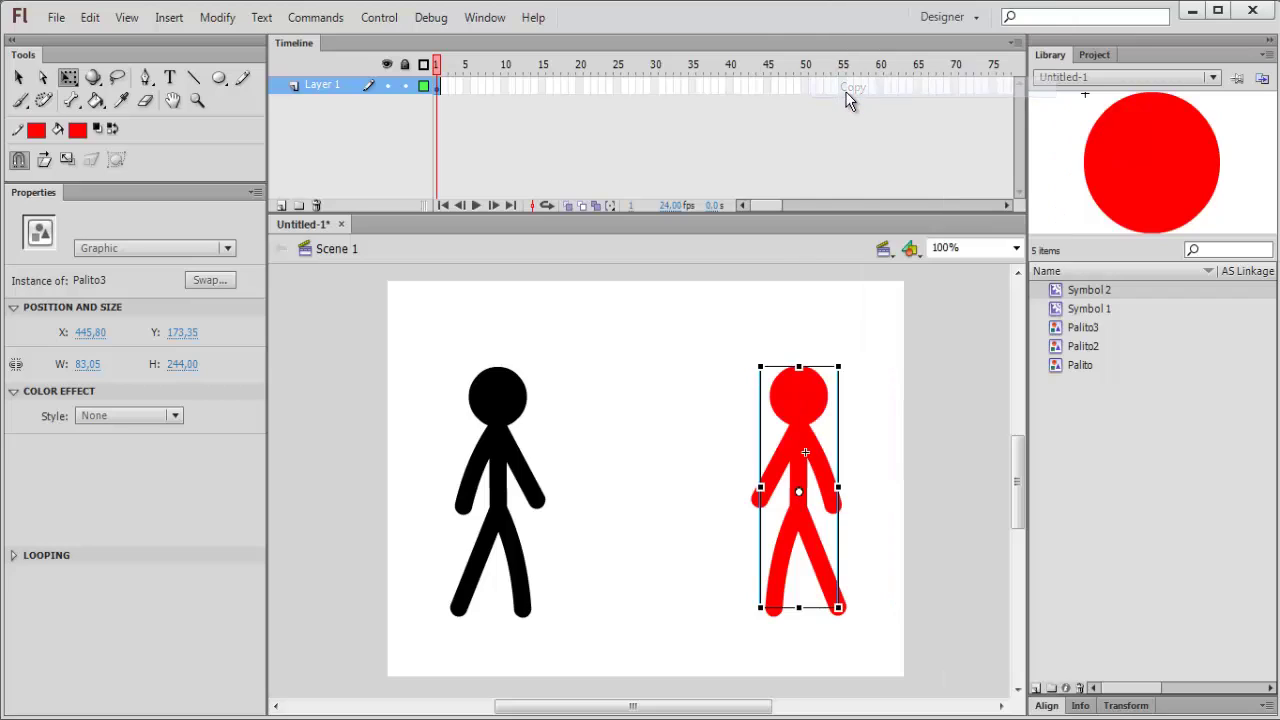
key(Delete)
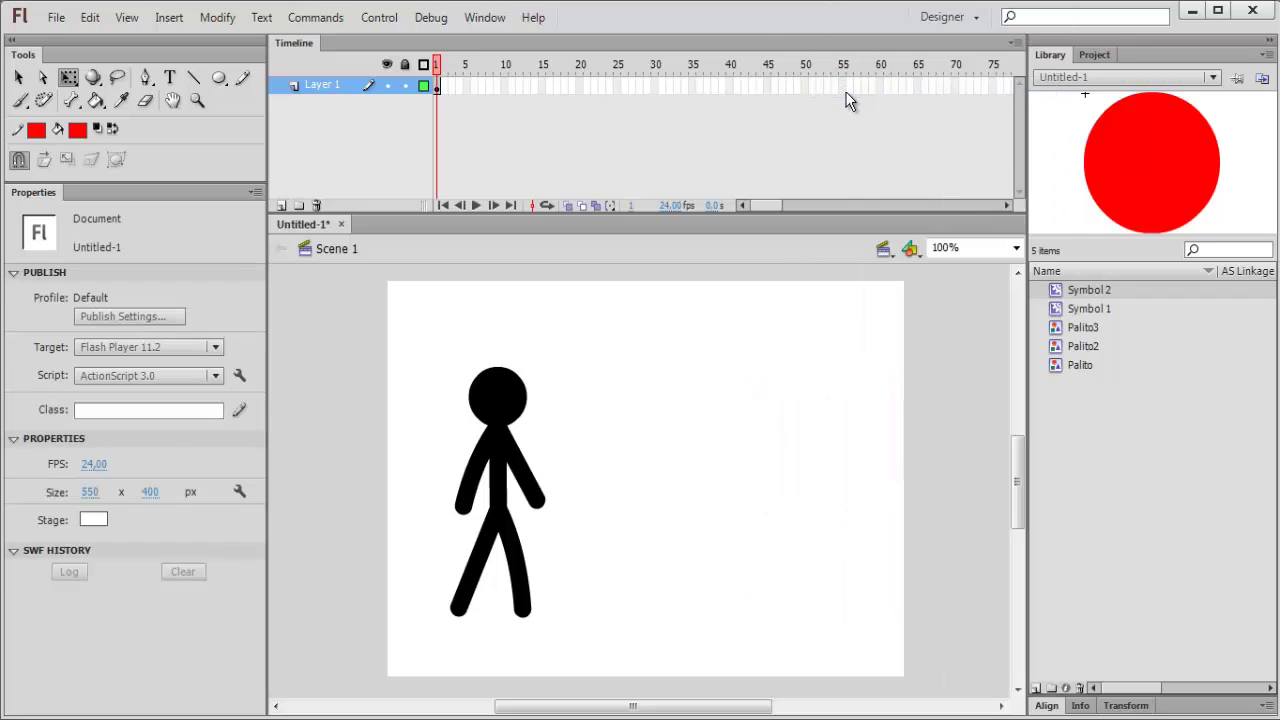
click(280, 203)
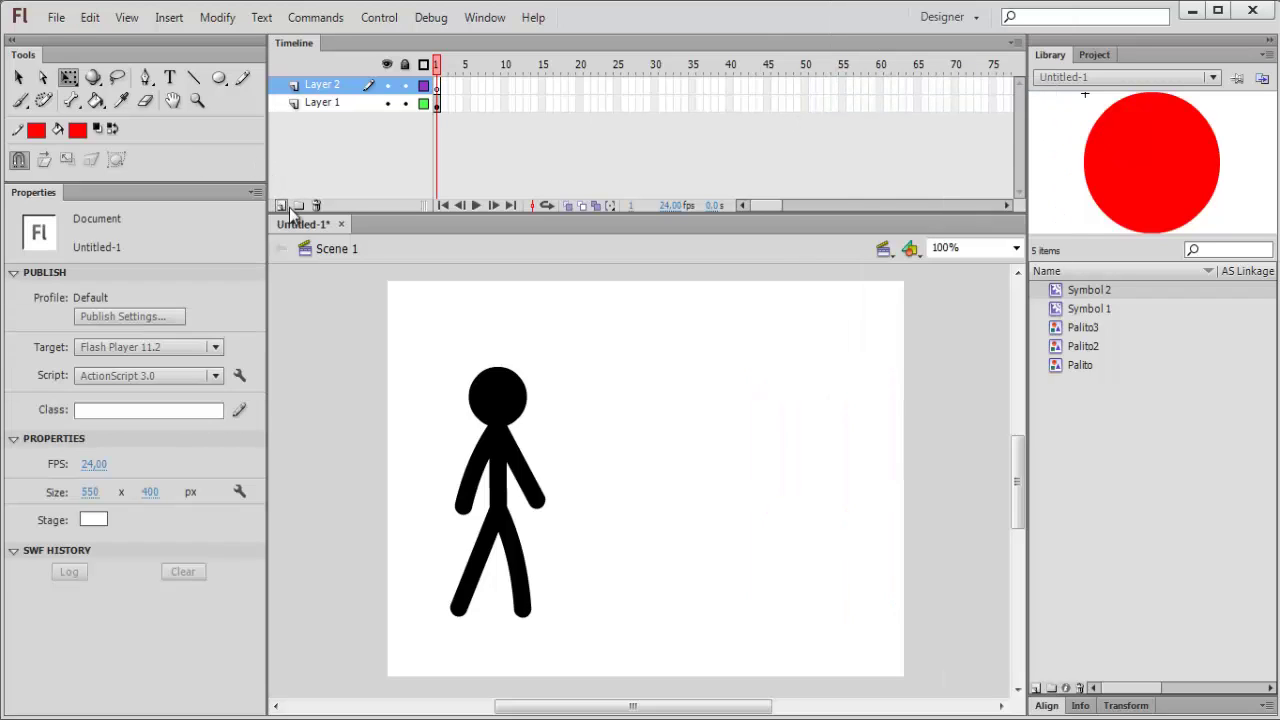
right_click(739, 423)
click(796, 481)
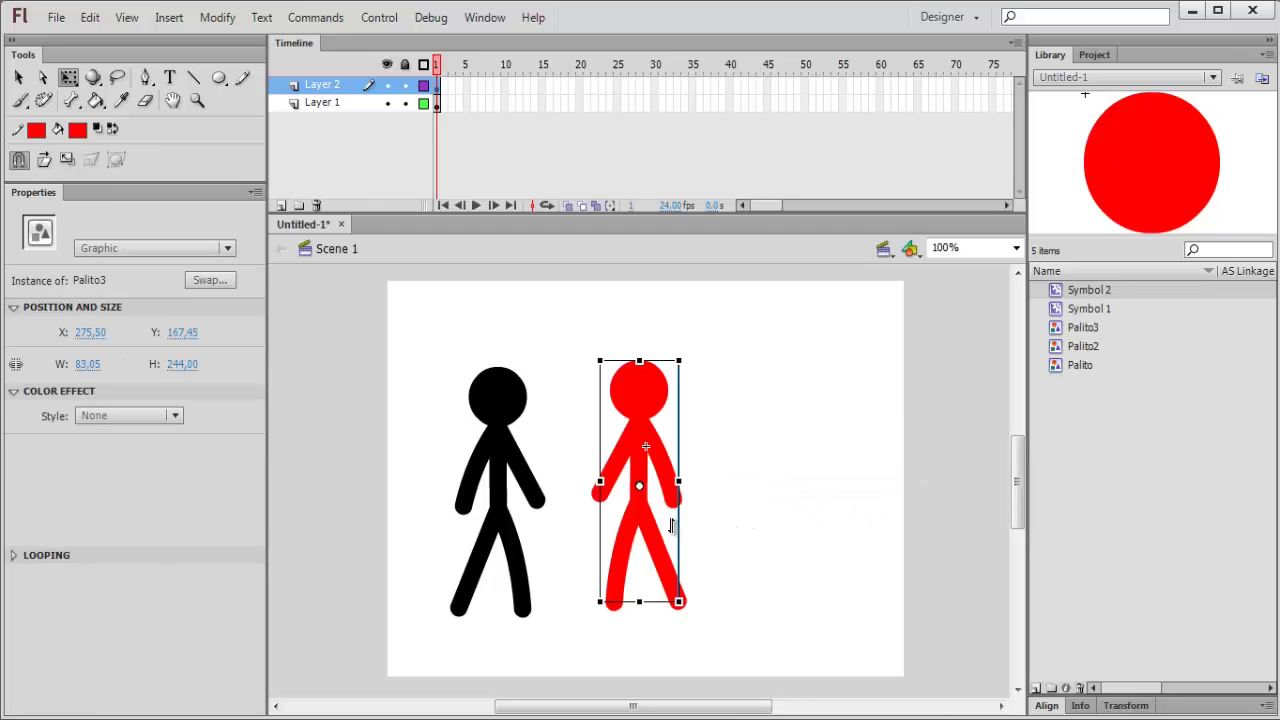
drag(650, 528, 825, 523)
click(435, 345)
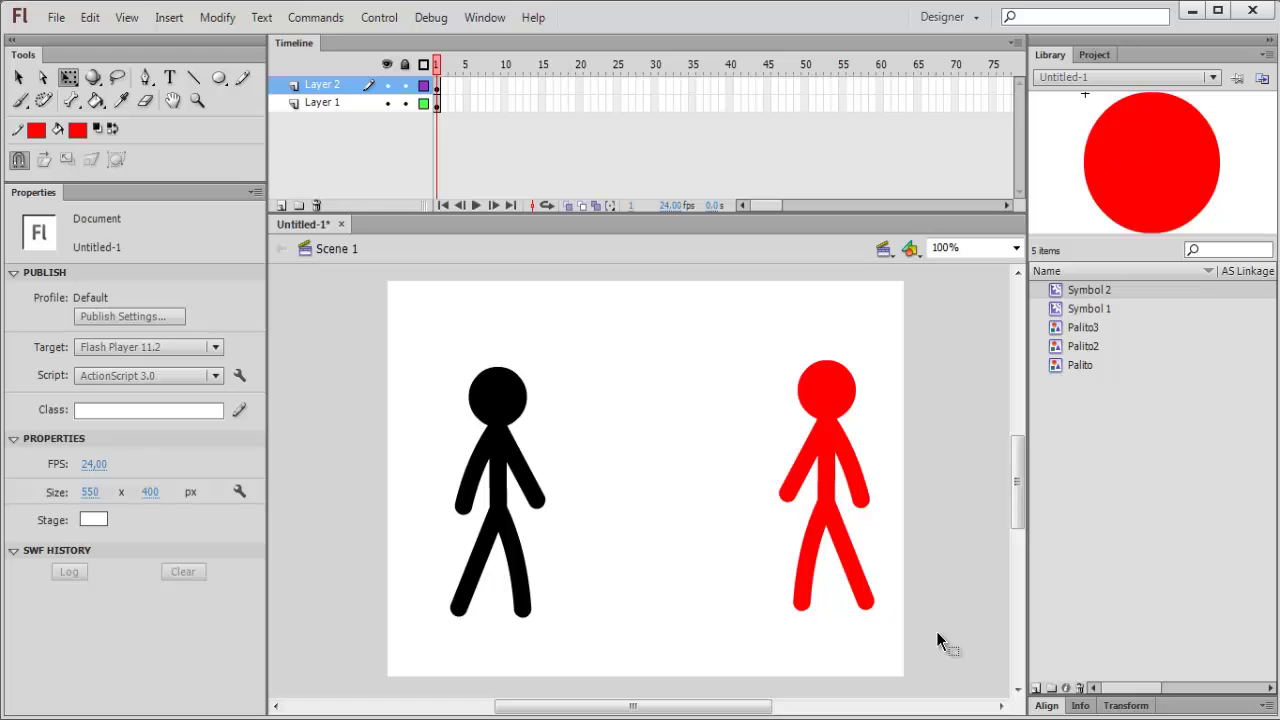
Shift both figures together slightly to the left on the stage
drag(937, 637, 424, 332)
drag(849, 571, 818, 552)
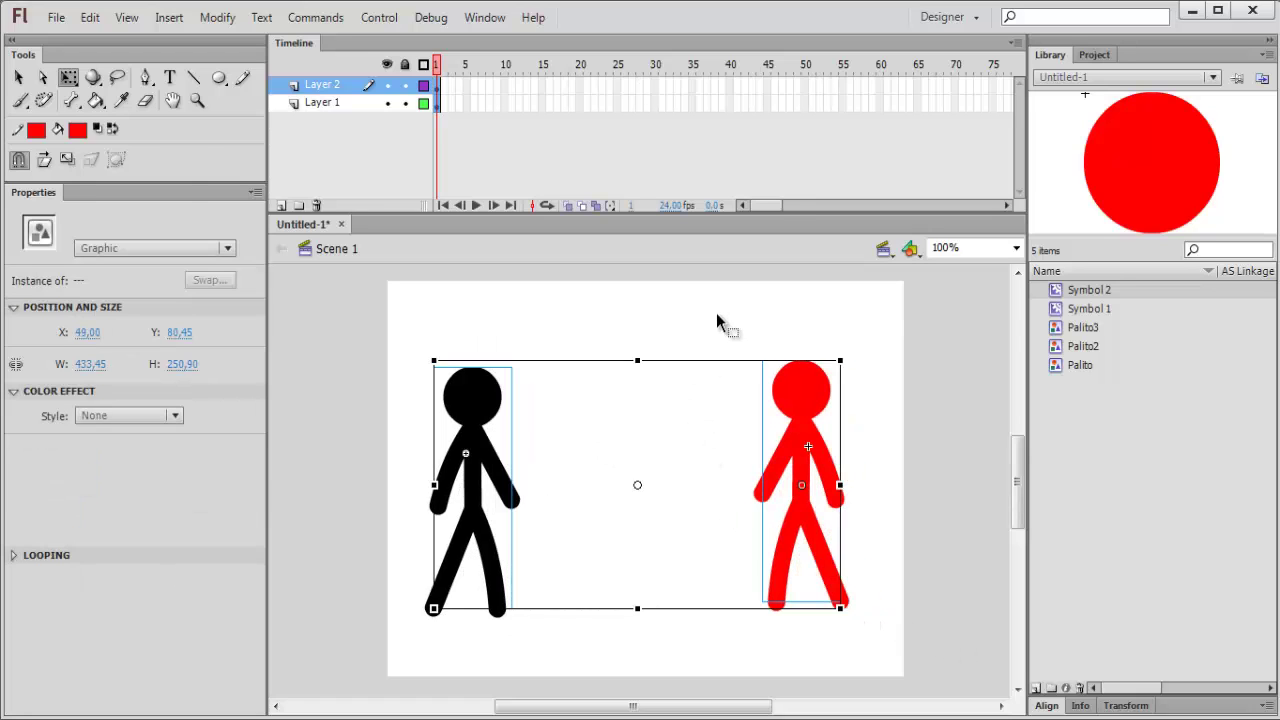
click(710, 360)
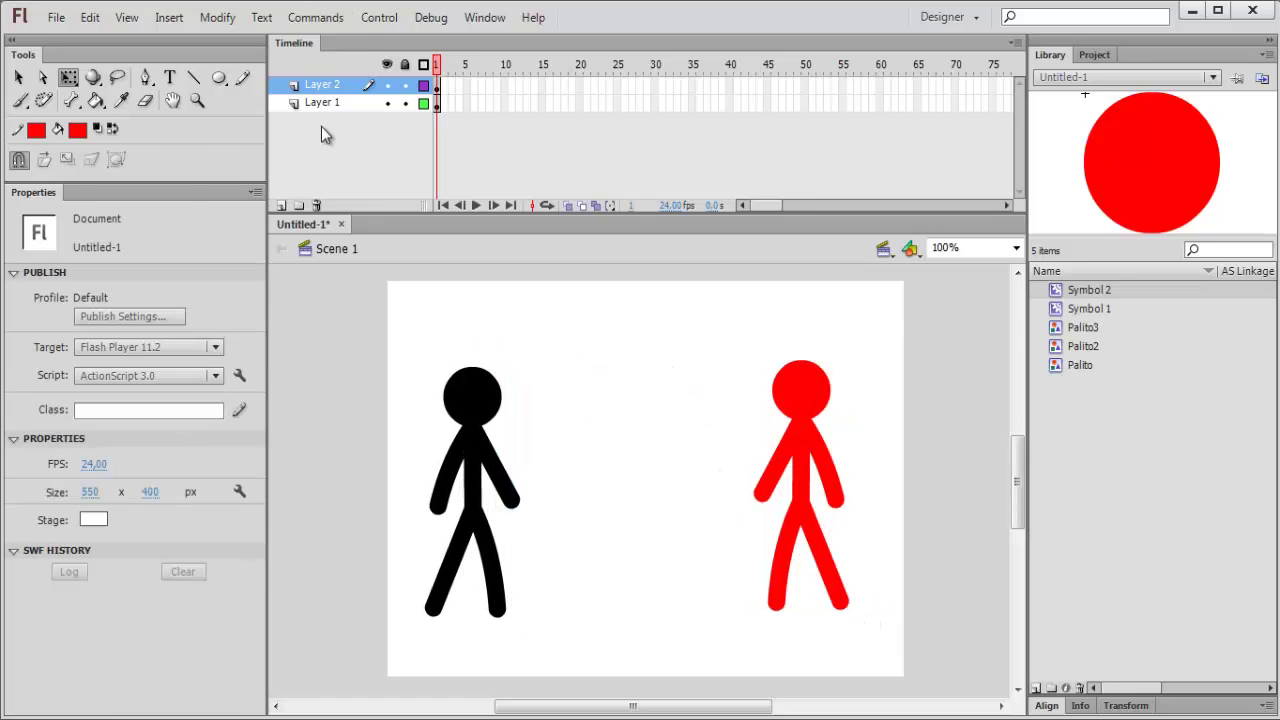
Rename the black figure's layer as Palito preto and give the red figure's layer a name beginning with Palito ver
click(388, 103)
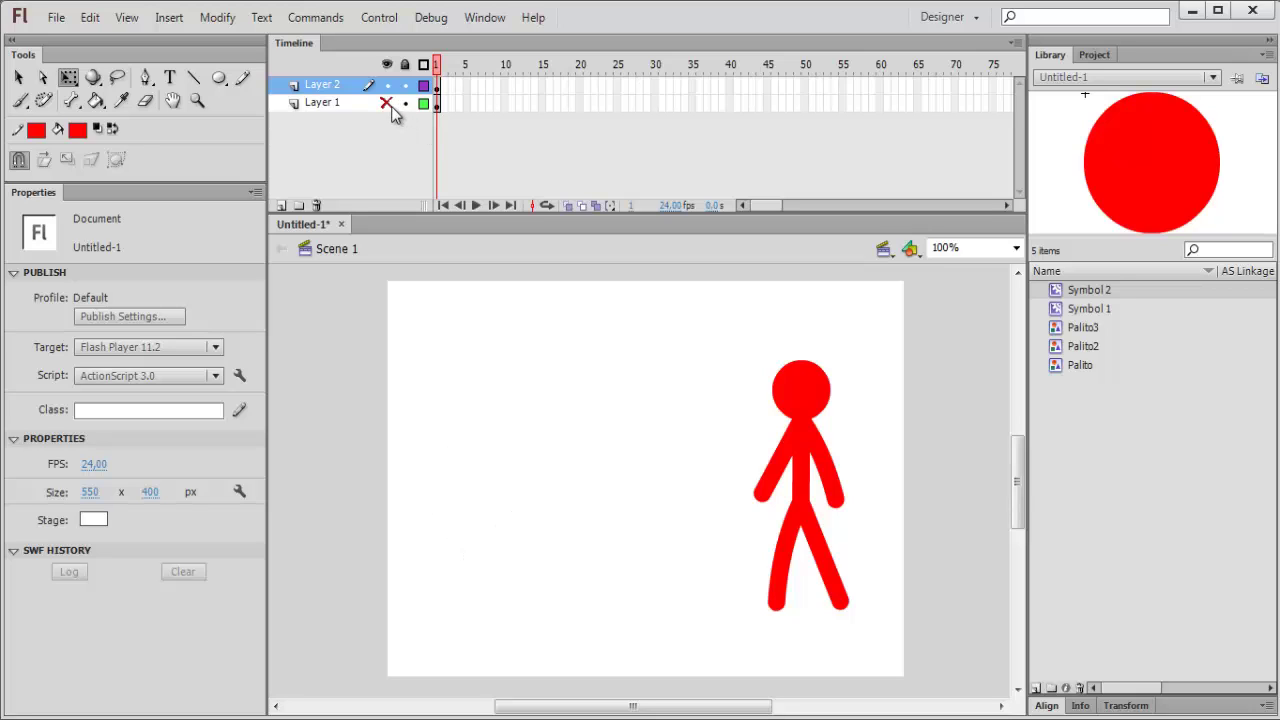
click(388, 103)
double_click(341, 101)
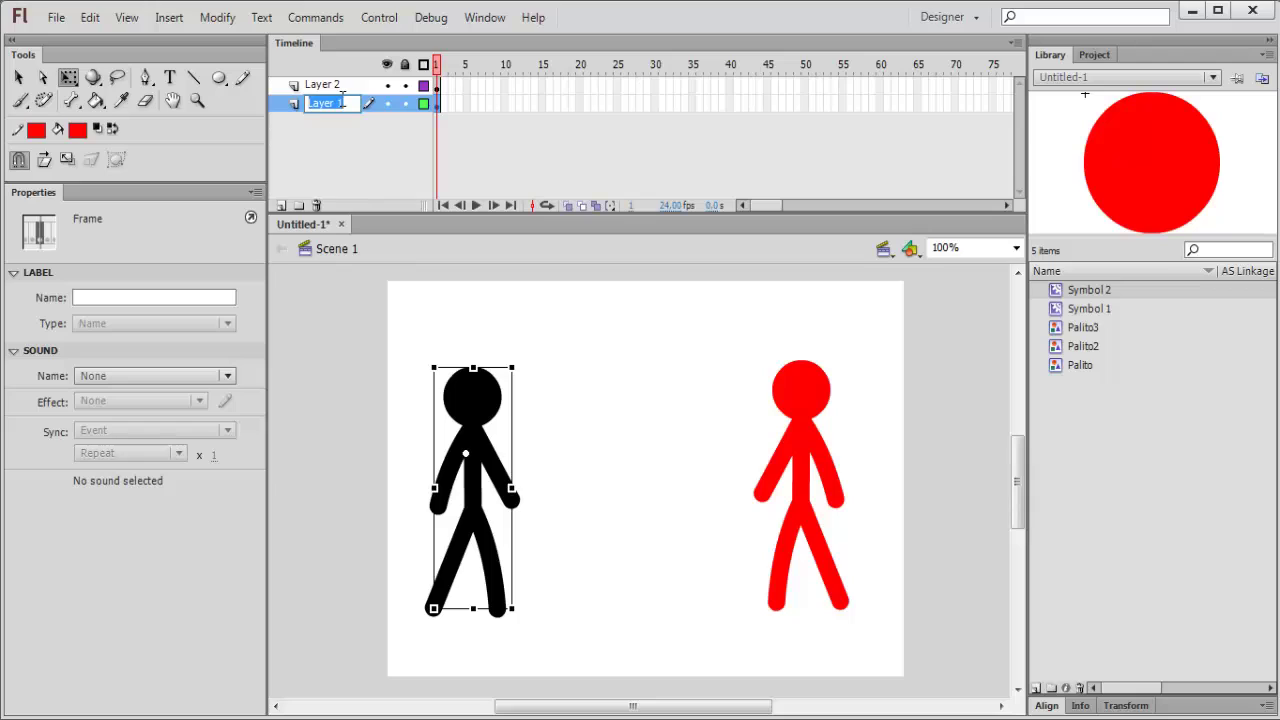
text(Palito preto)
double_click(336, 82)
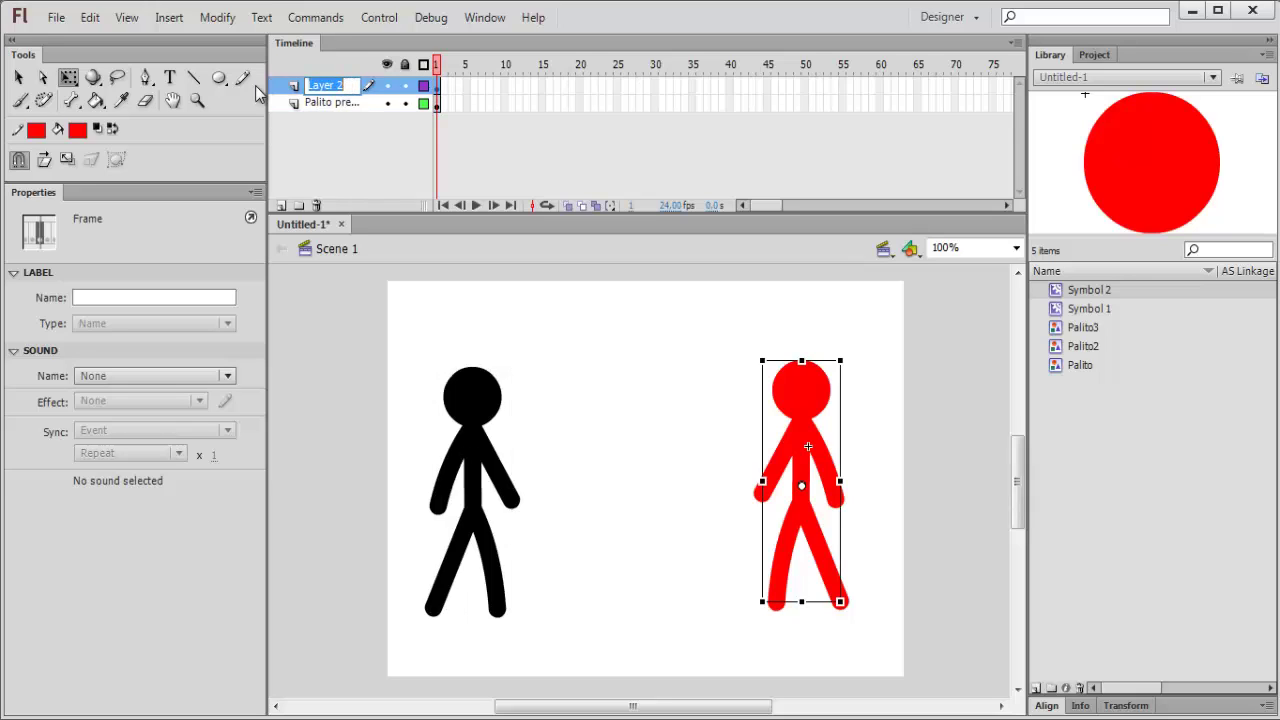
text(P)
click(378, 143)
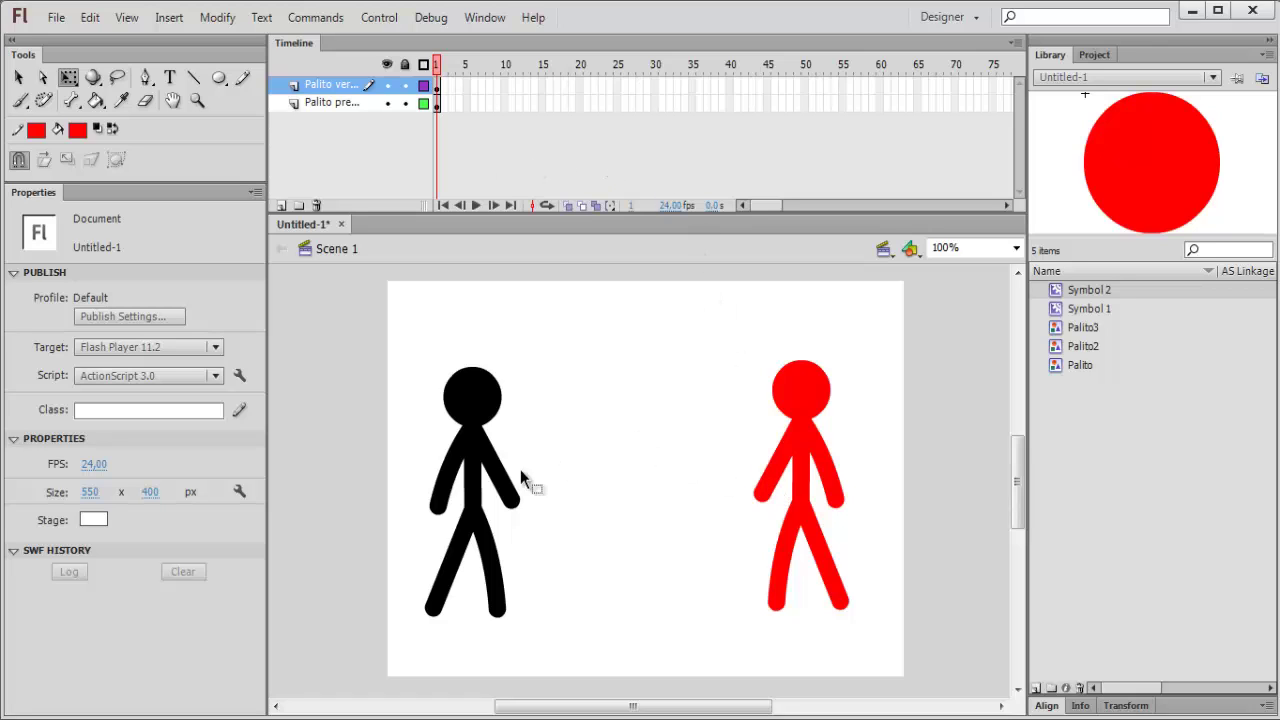
Nudge the black figure left and the red figure right to widen the gap between them
click(481, 525)
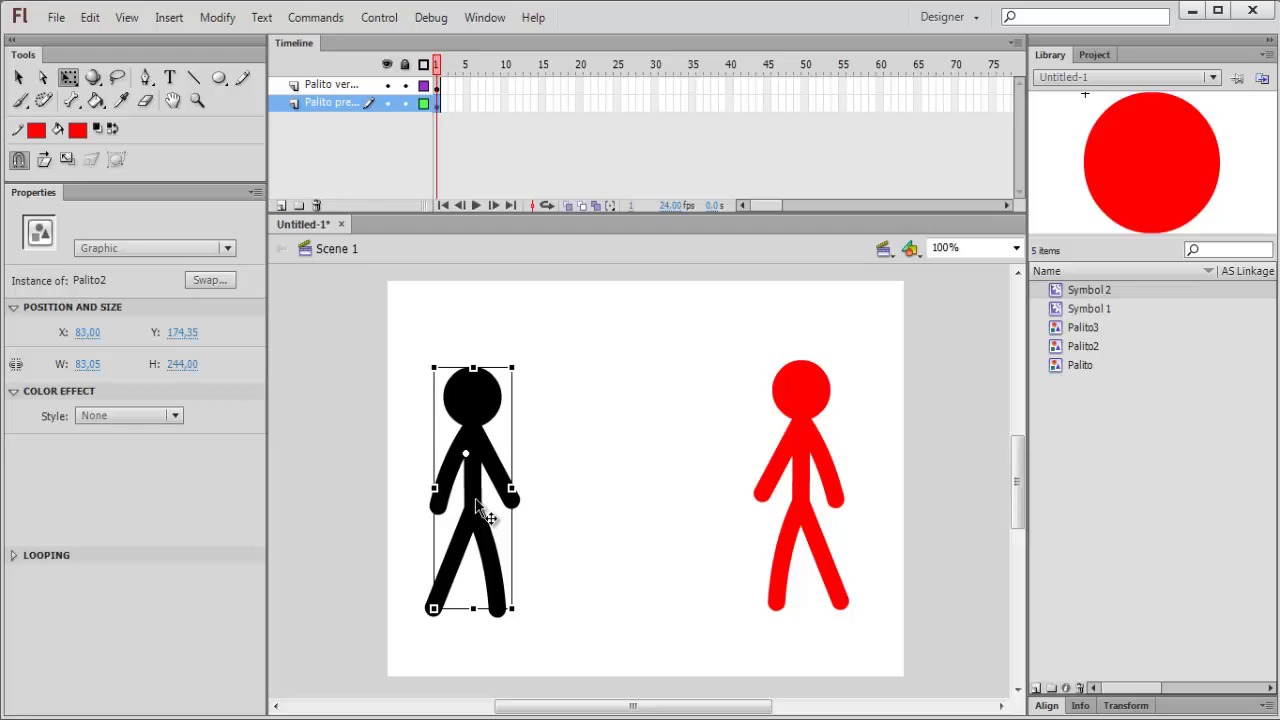
drag(485, 515, 472, 515)
click(638, 511)
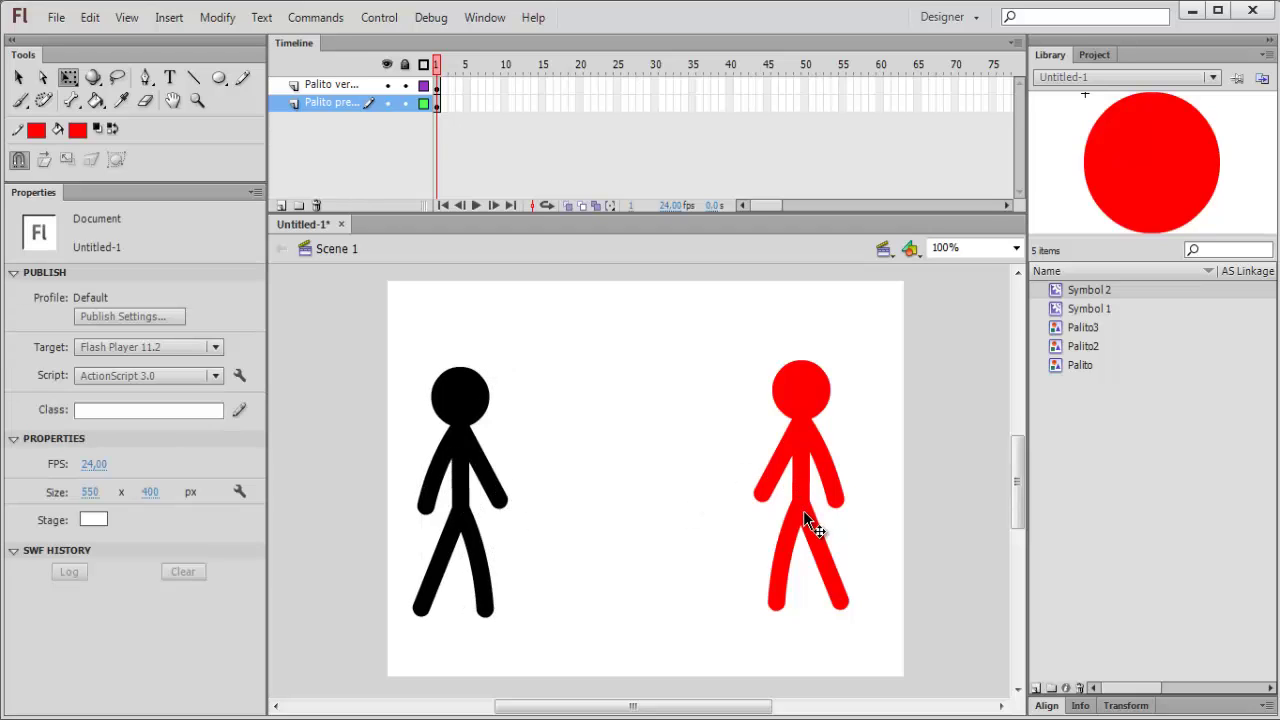
drag(803, 518, 820, 527)
click(562, 440)
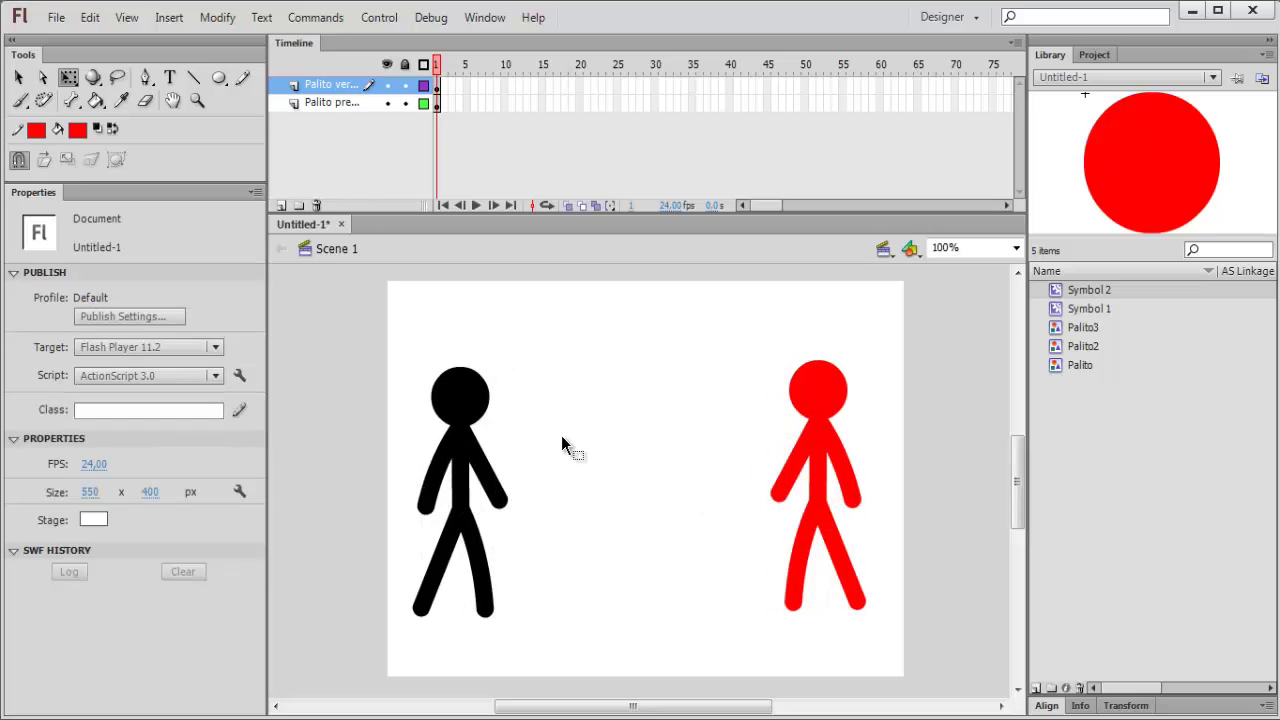
Open the Palito2 symbol, extend all its layers to frame 24, and move the playhead back to frame 3
click(474, 502)
double_click(474, 502)
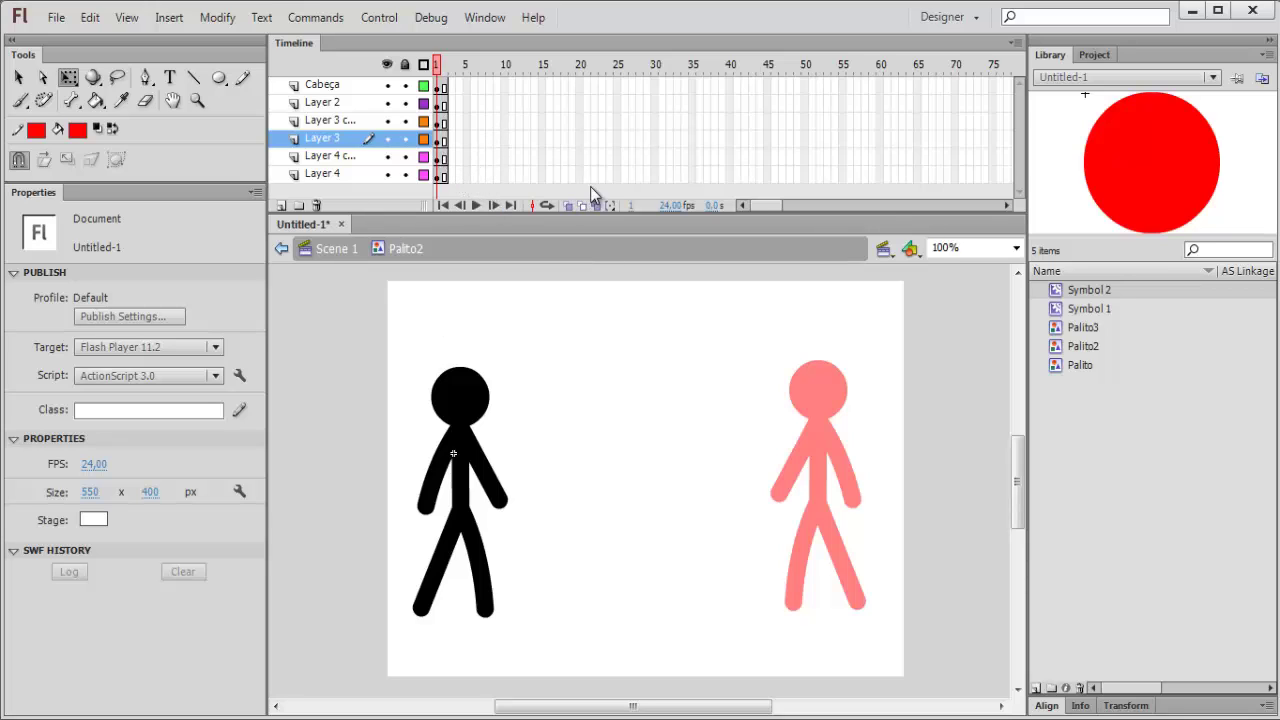
click(608, 84)
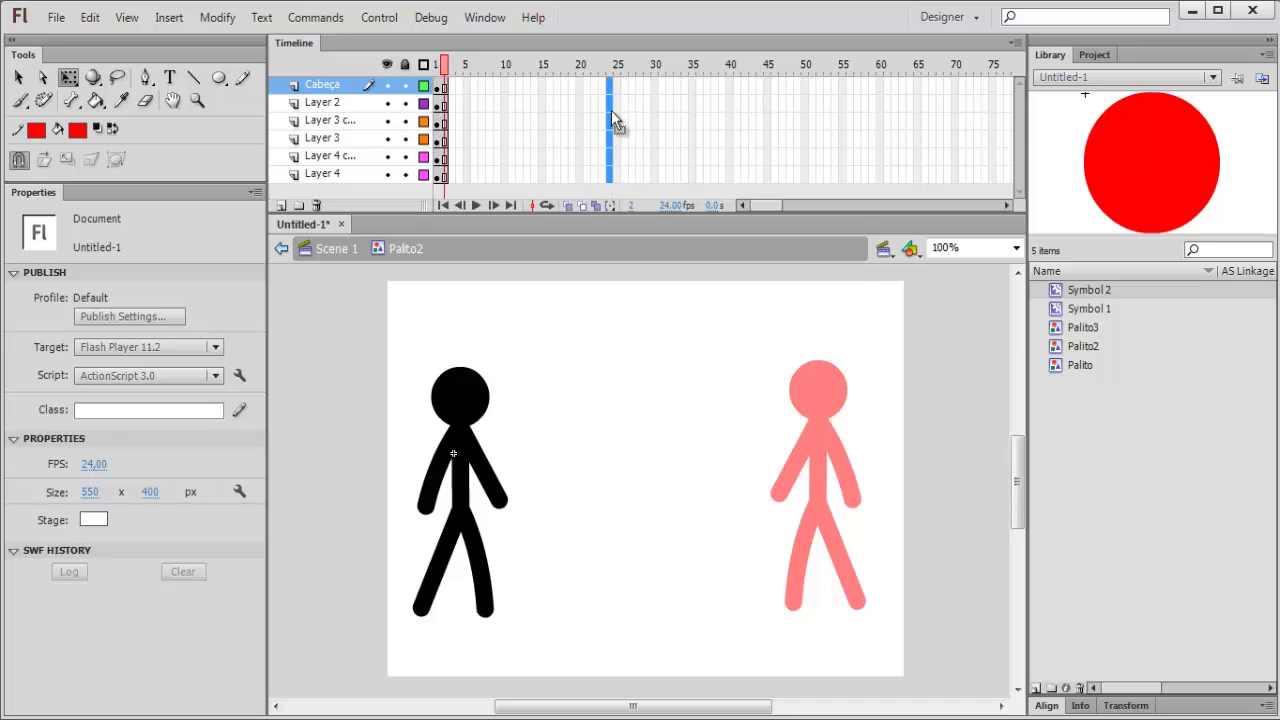
right_click(611, 110)
click(655, 197)
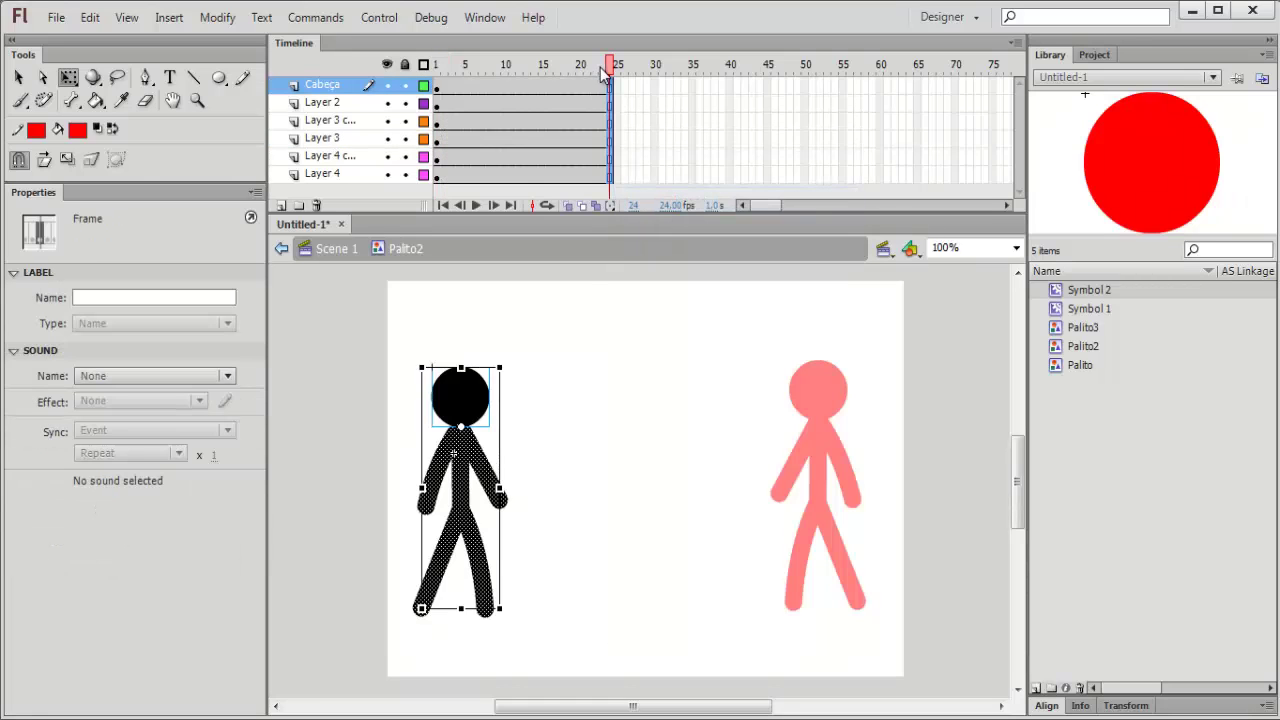
drag(604, 72, 438, 72)
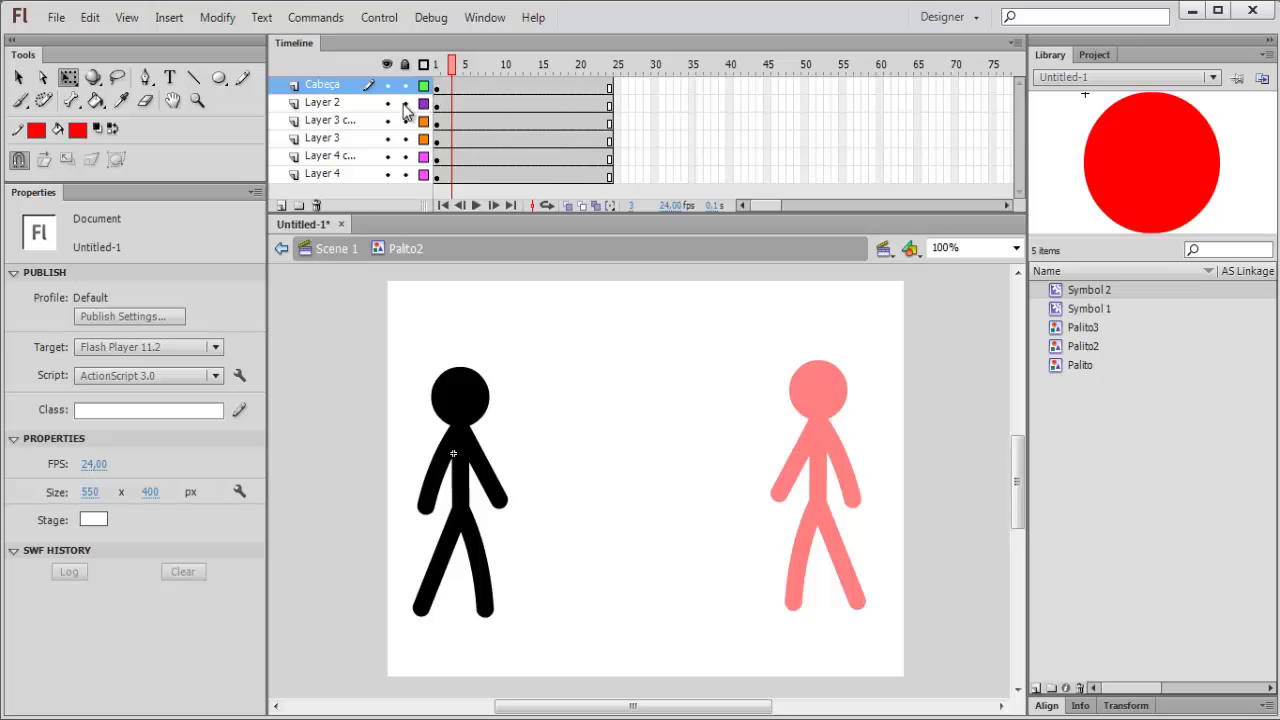
Rename Layer 2 of Palito2 as Corpo and lock the Cabeça and Corpo layers
double_click(343, 103)
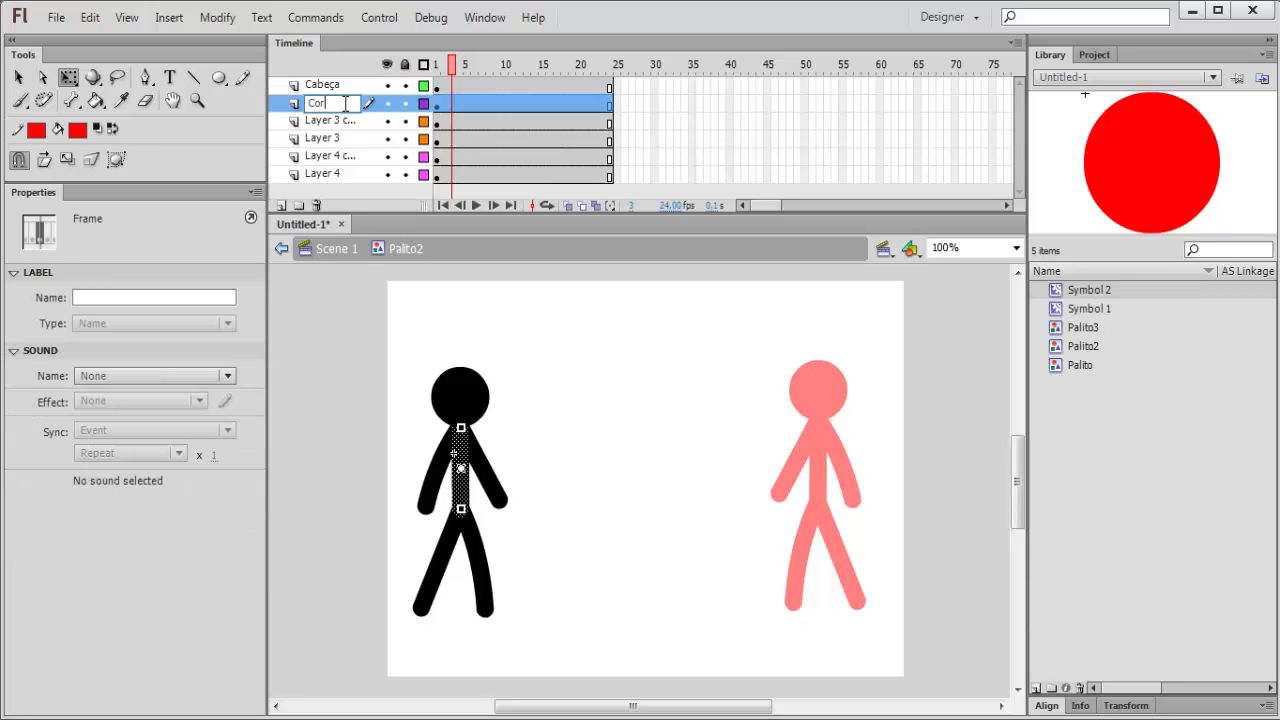
click(350, 123)
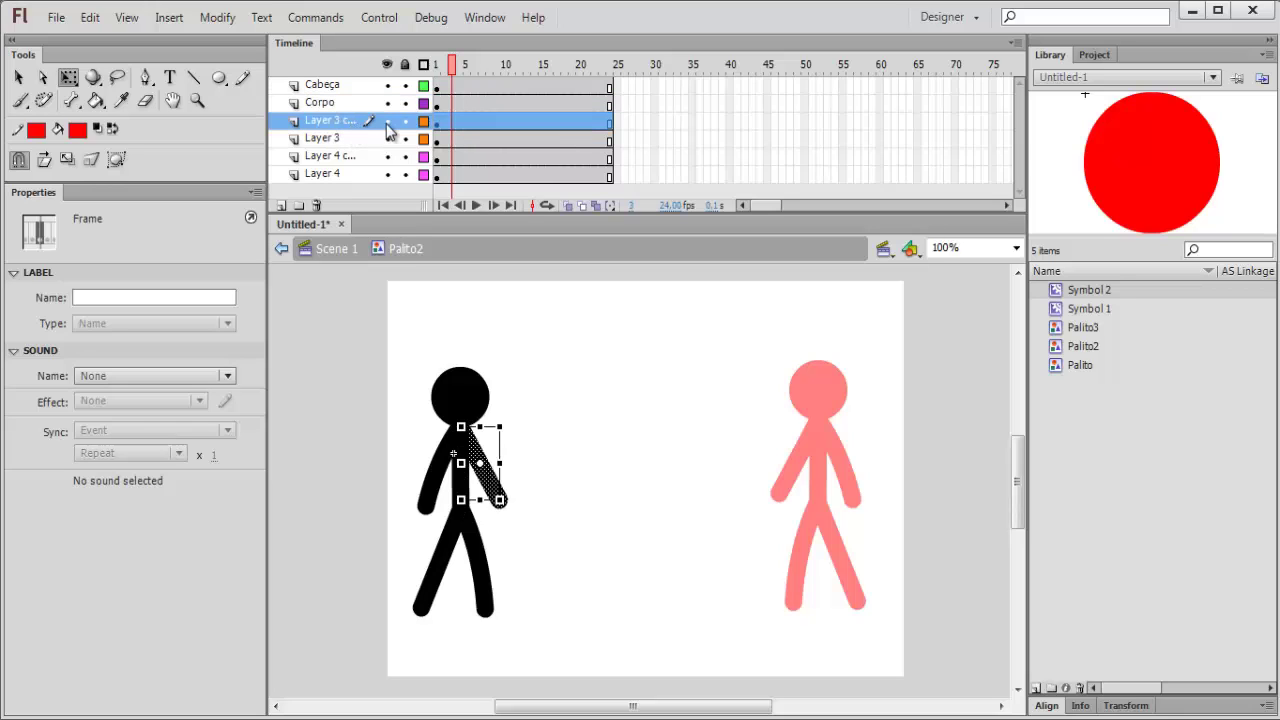
click(387, 121)
click(546, 419)
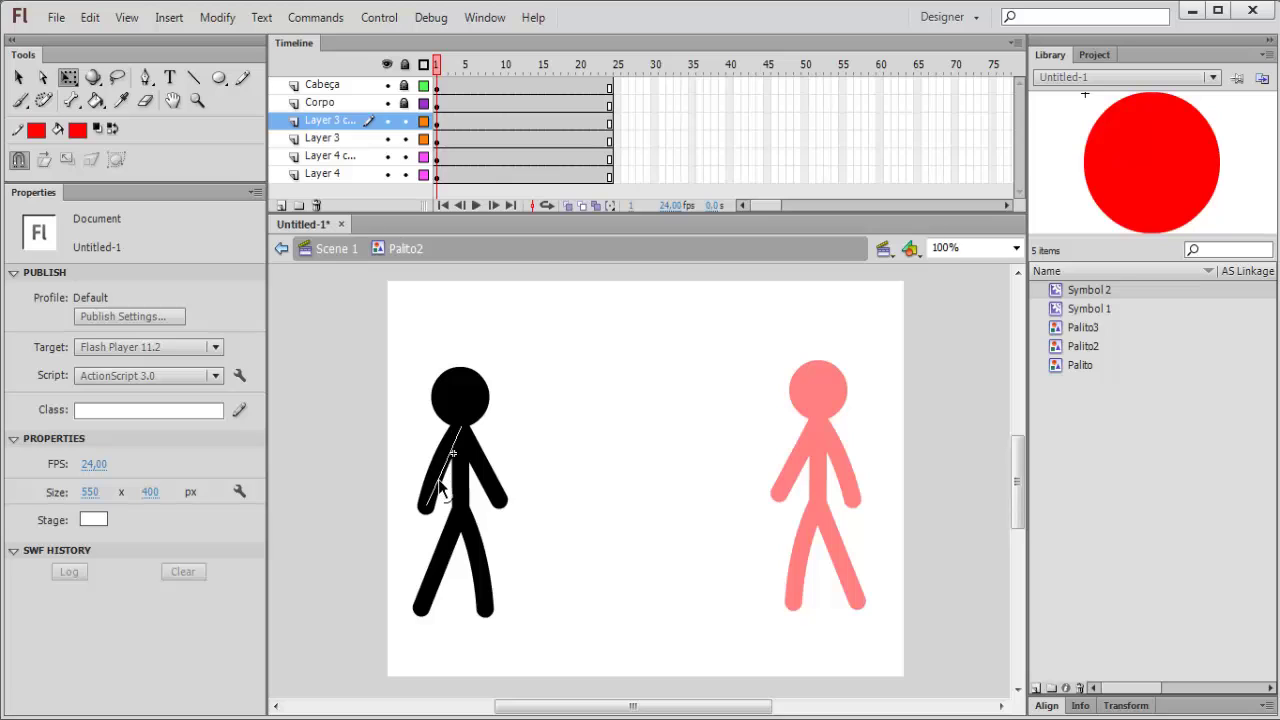
Reshape the black figure's front leg in frame 1 and raise its front arm forward in new keyframes
drag(485, 610, 497, 615)
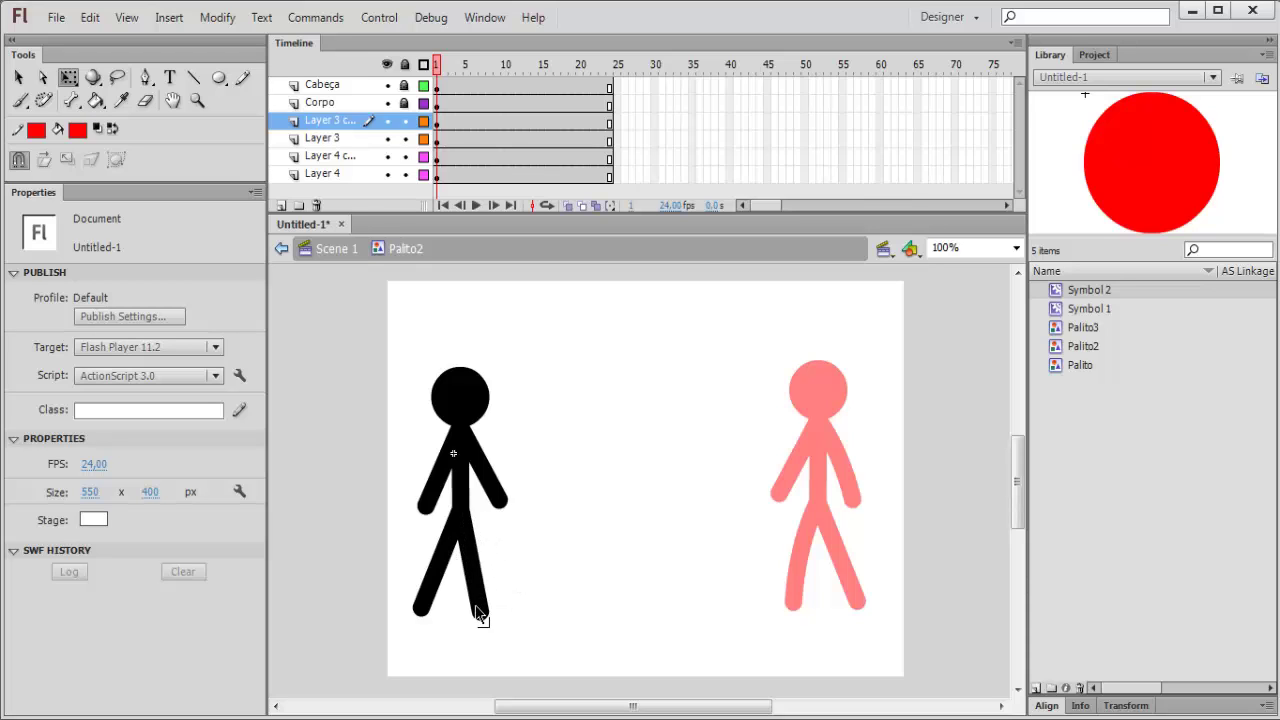
click(405, 84)
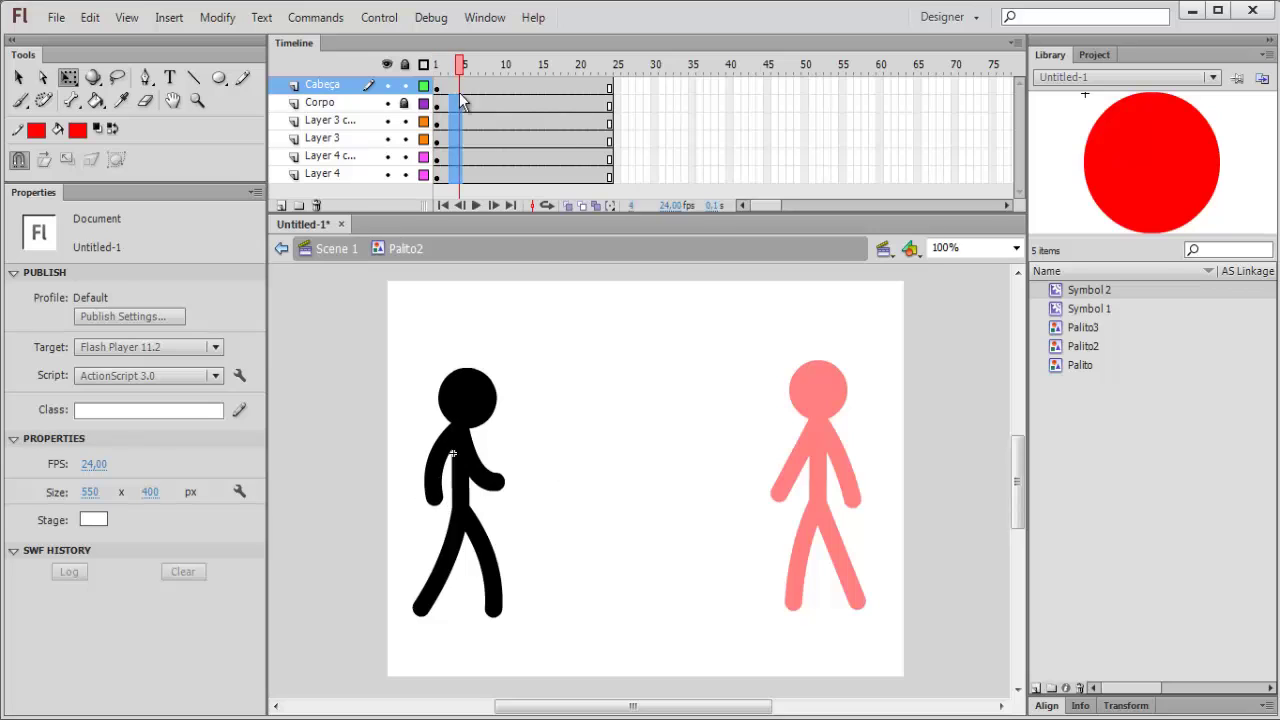
key(F6)
drag(497, 482, 528, 432)
key(F6)
key(F6)
Insert keyframes on all layers at frame 9 and pull the black figure's back hand toward the body at frame 7
drag(496, 174, 497, 86)
right_click(498, 86)
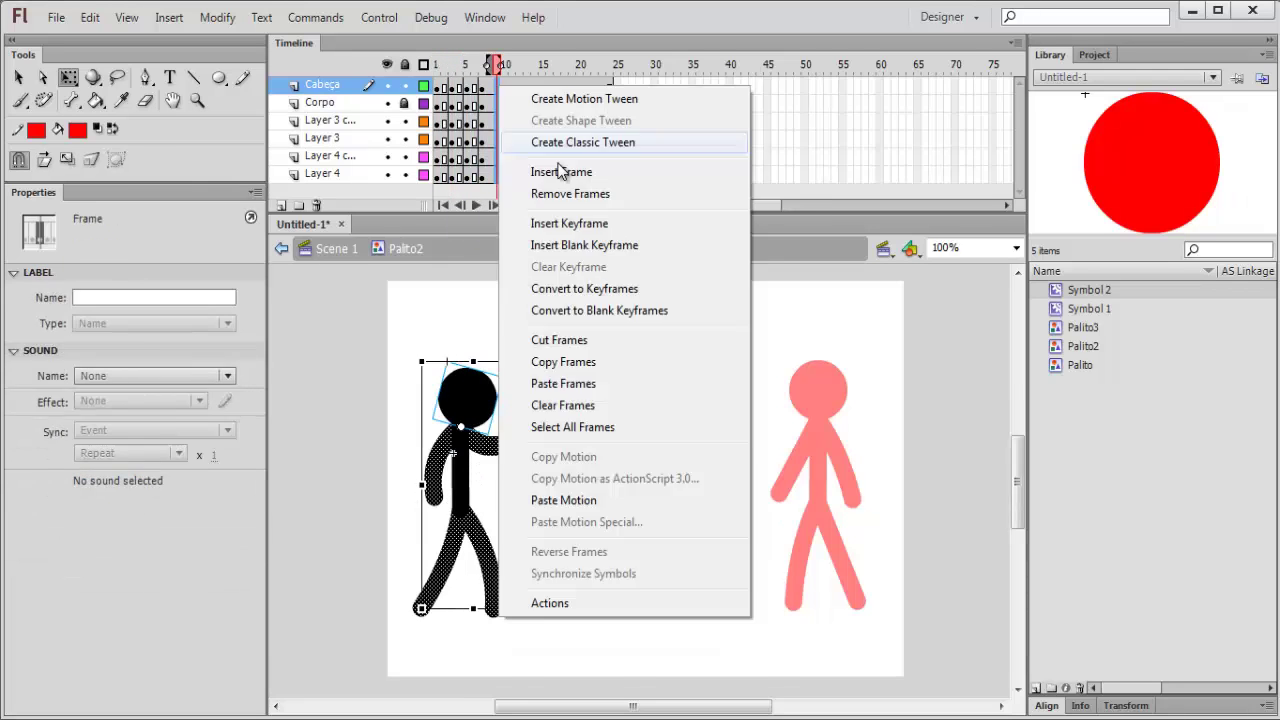
click(557, 223)
click(482, 65)
drag(434, 505, 447, 519)
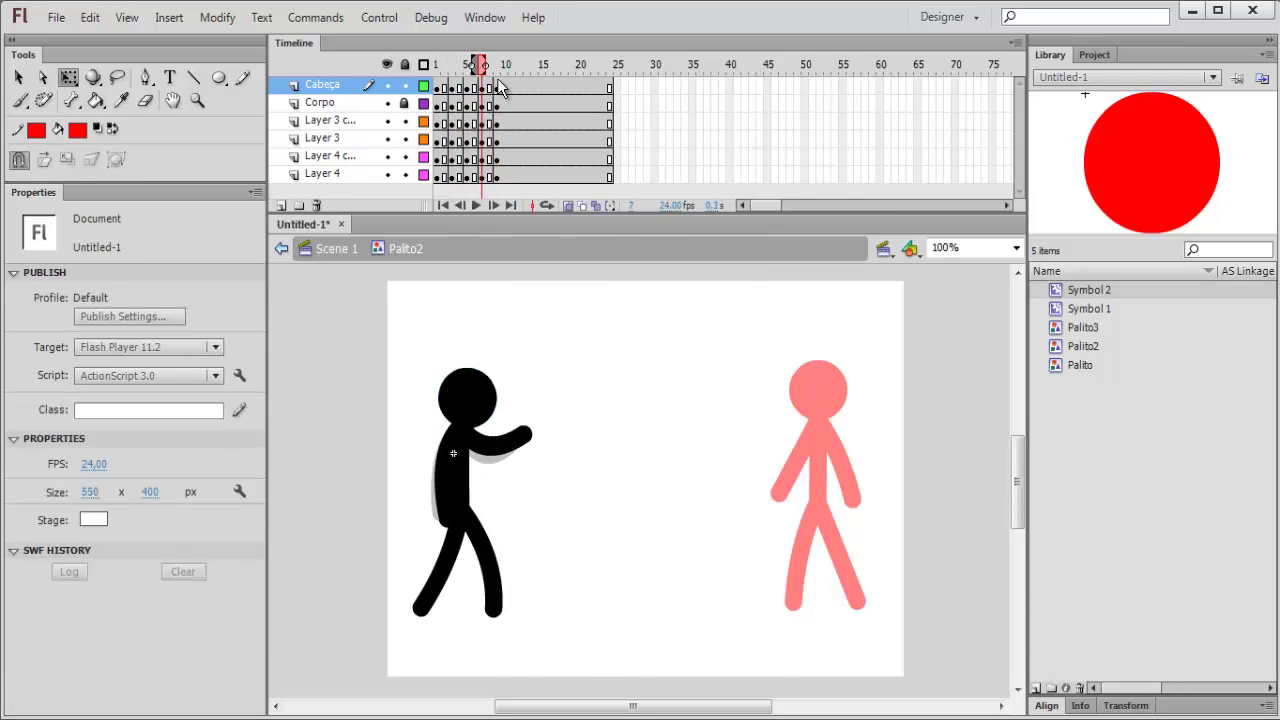
Clear the Cabeça layer's keyframes after frame 1 and create a motion tween on that layer
drag(454, 88, 500, 87)
right_click(506, 88)
click(563, 108)
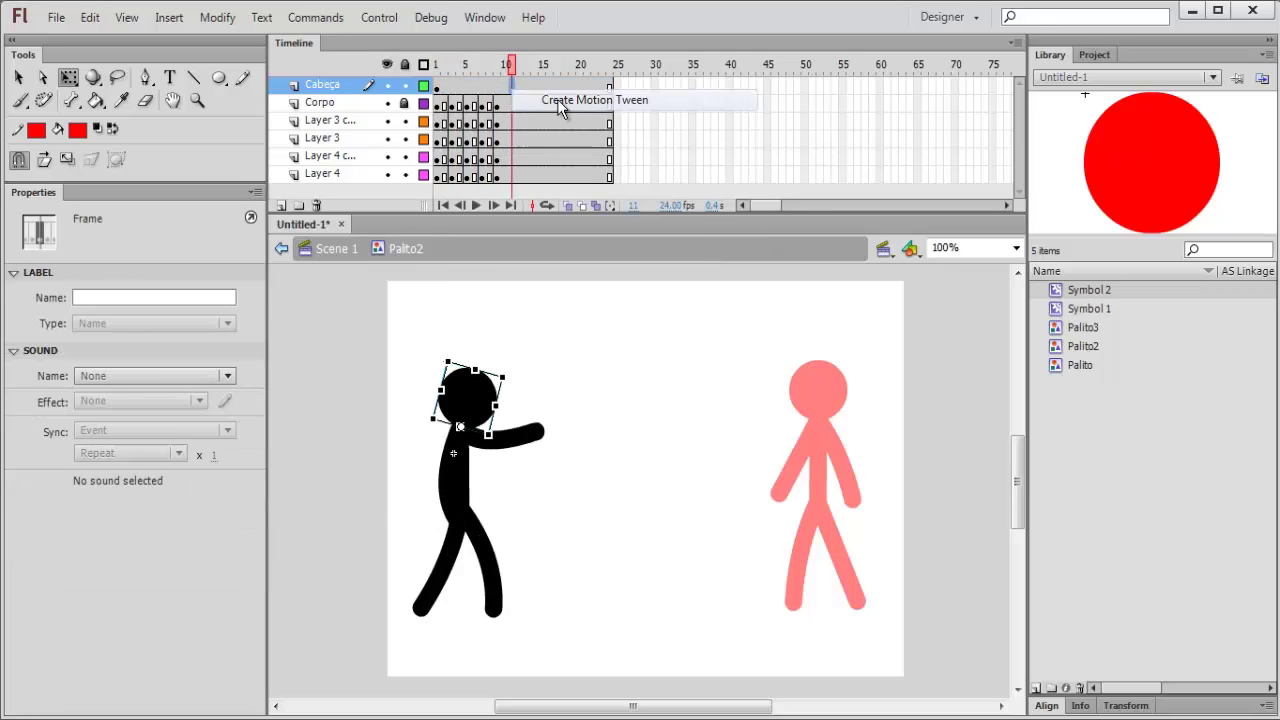
Clear the frame 9 keyframe of the Layer 4 copy and nudge the black figure's back foot slightly forward with onion skinning on
drag(731, 706, 687, 709)
drag(497, 66, 466, 68)
click(609, 575)
right_click(495, 156)
click(545, 329)
key(comma)
key(comma)
key(alt+shift+o)
mouse_move(549, 606)
mouse_down()
mouse_move(570, 606)
mouse_move(557, 606)
mouse_up()
Clear Layer 4's keyframes after frame 5 and step through the neighbouring frames to check the leg
key(period)
key(period)
key(period)
key(period)
key(shift+F6)
key(comma)
key(comma)
key(period)
key(period)
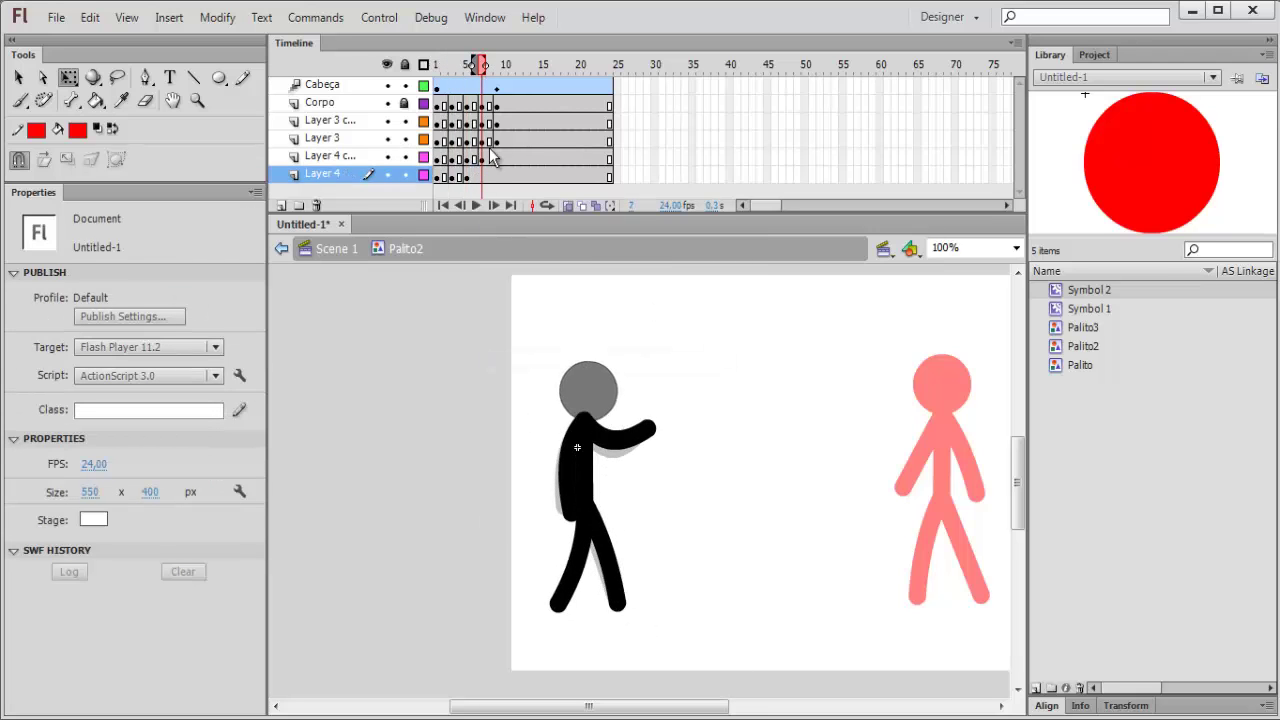
Compare the arm poses across frames and clear the frame 9 keyframe of the Layer 3 copy
key(comma)
key(comma)
key(comma)
key(comma)
key(period)
key(period)
click(612, 445)
drag(496, 122, 481, 122)
key(shift+F6)
Clear the Corpo layer's keyframes after frame 3 and undo the last edit
drag(470, 66, 457, 104)
right_click(456, 105)
click(510, 290)
key(ctrl+z)
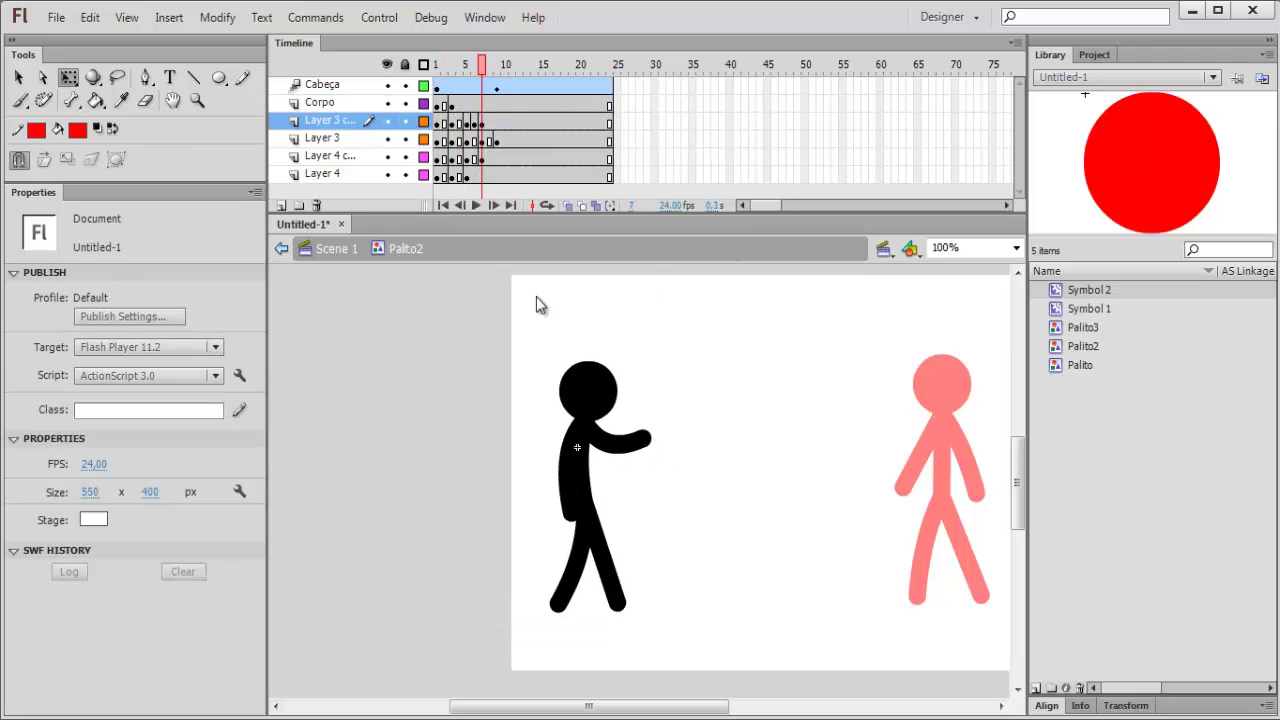
Insert a keyframe at frame 9 on the Layer 3 copy and stretch the black figure's front hand further forward
key(period)
key(period)
key(F6)
click(536, 297)
drag(650, 439, 667, 443)
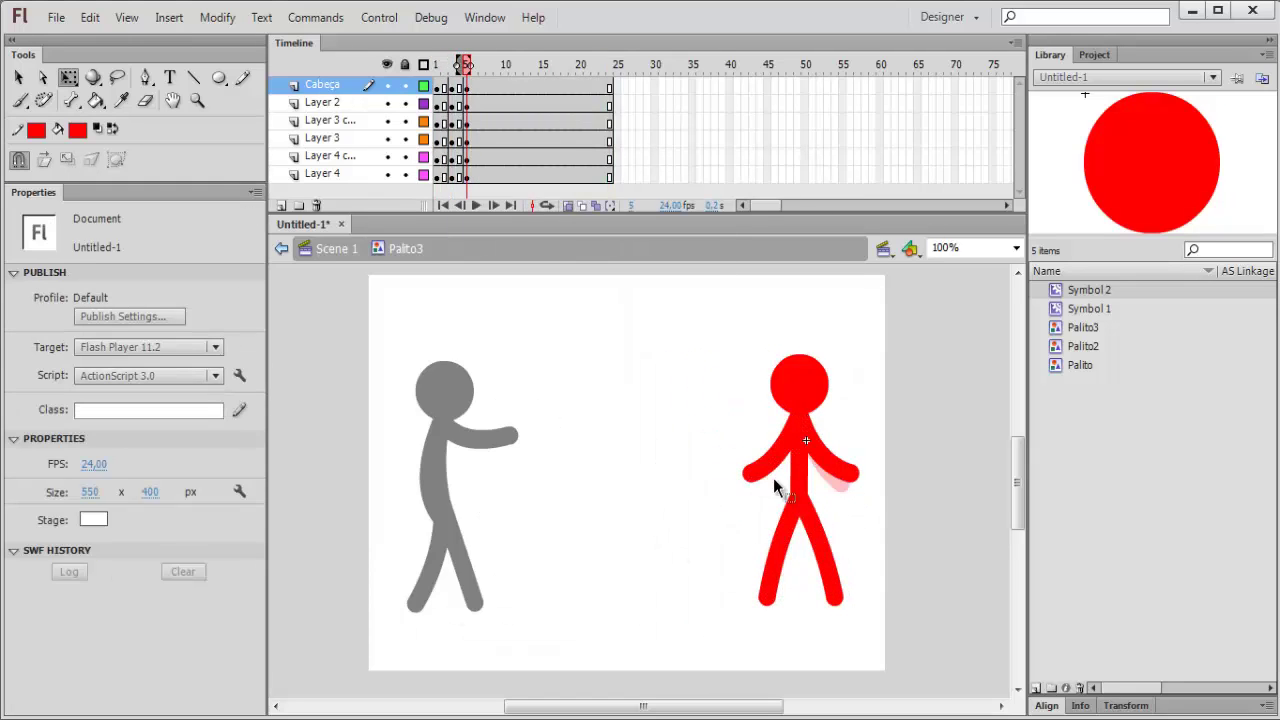
Check Palito3's poses around frames 4 to 7 and insert a frame 3 keyframe for the red figure's leg layers
right_click(452, 86)
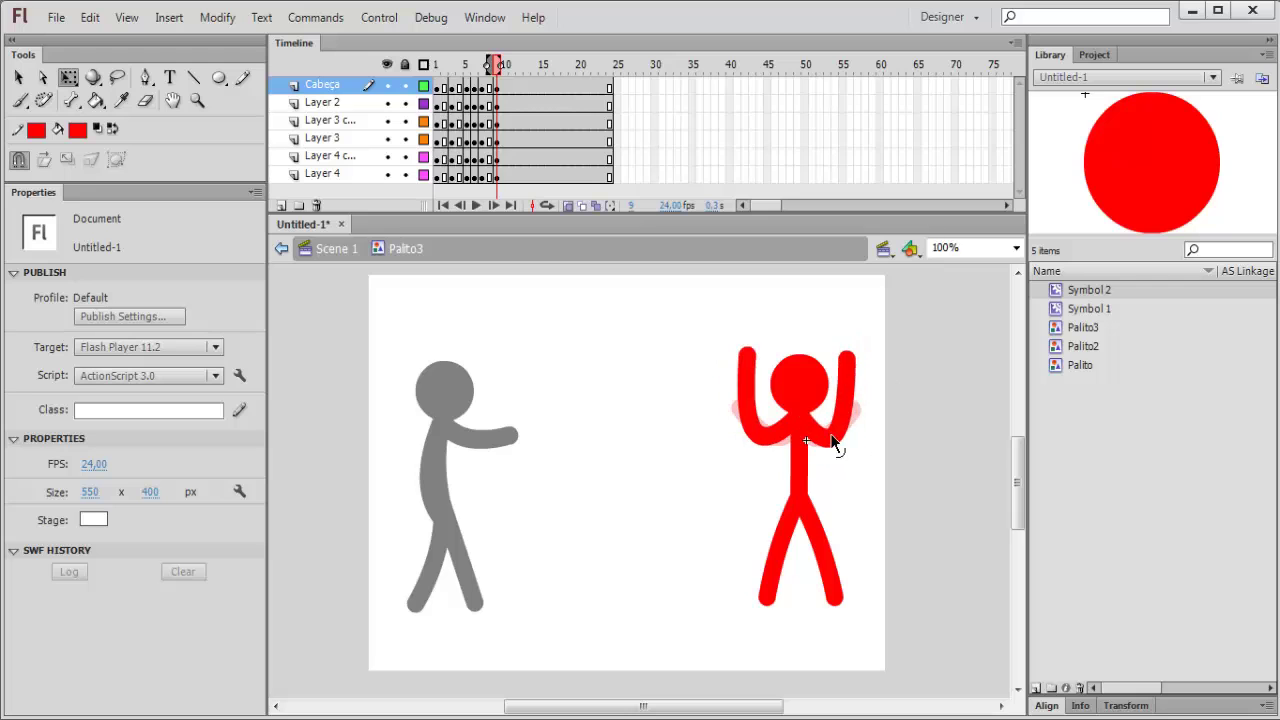
click(481, 87)
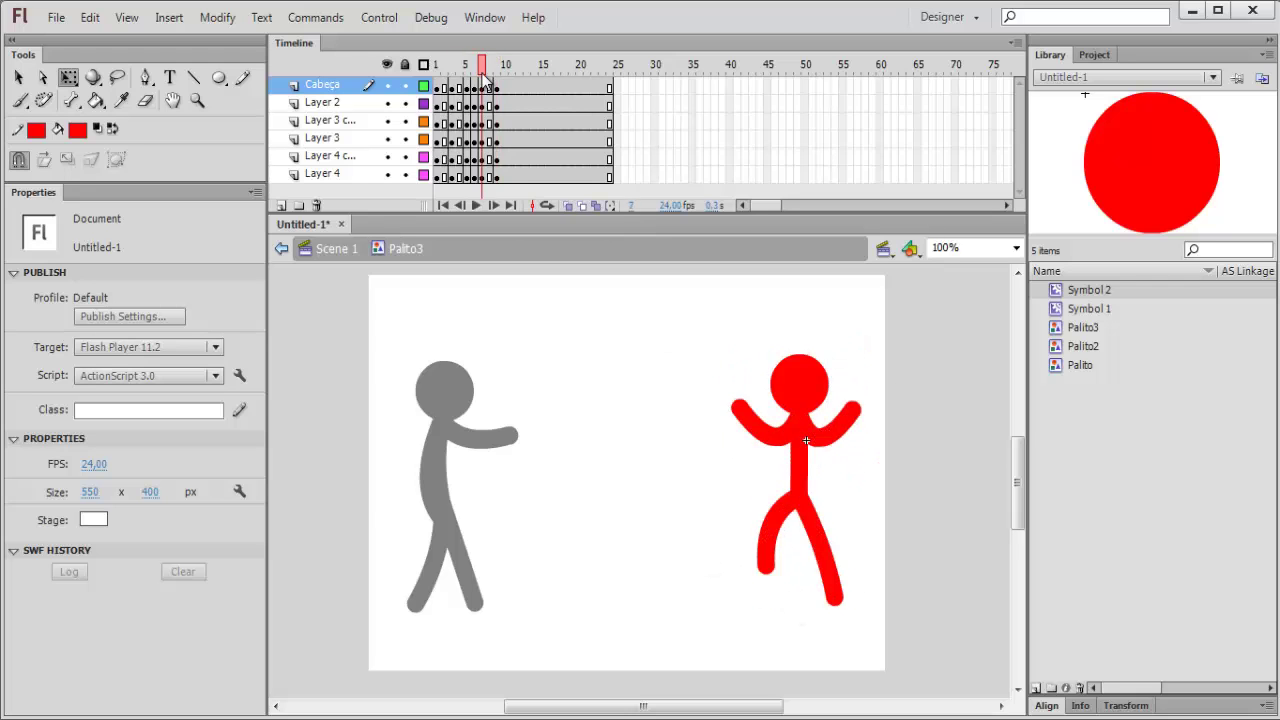
drag(483, 75, 466, 72)
click(451, 175)
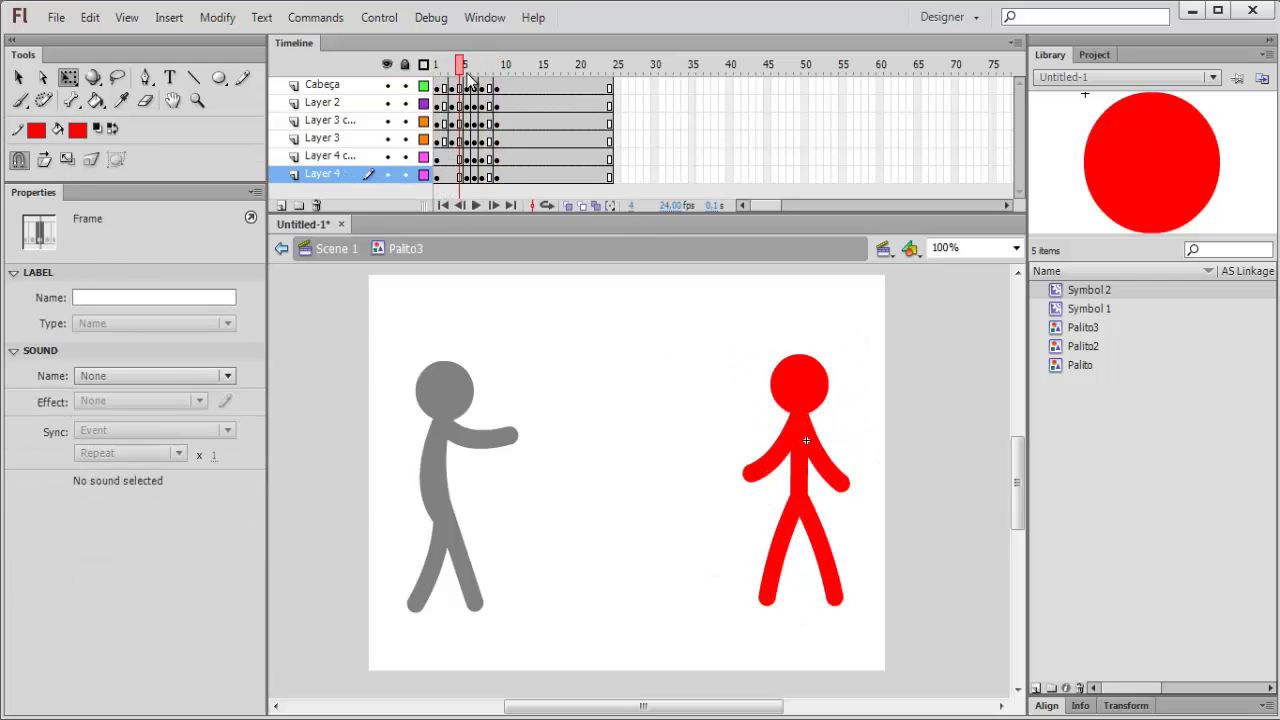
right_click(452, 178)
click(523, 316)
Bend the red figure's front knee at frame 5 and lift its foot higher at frame 7 on the Layer 4 copy
click(467, 157)
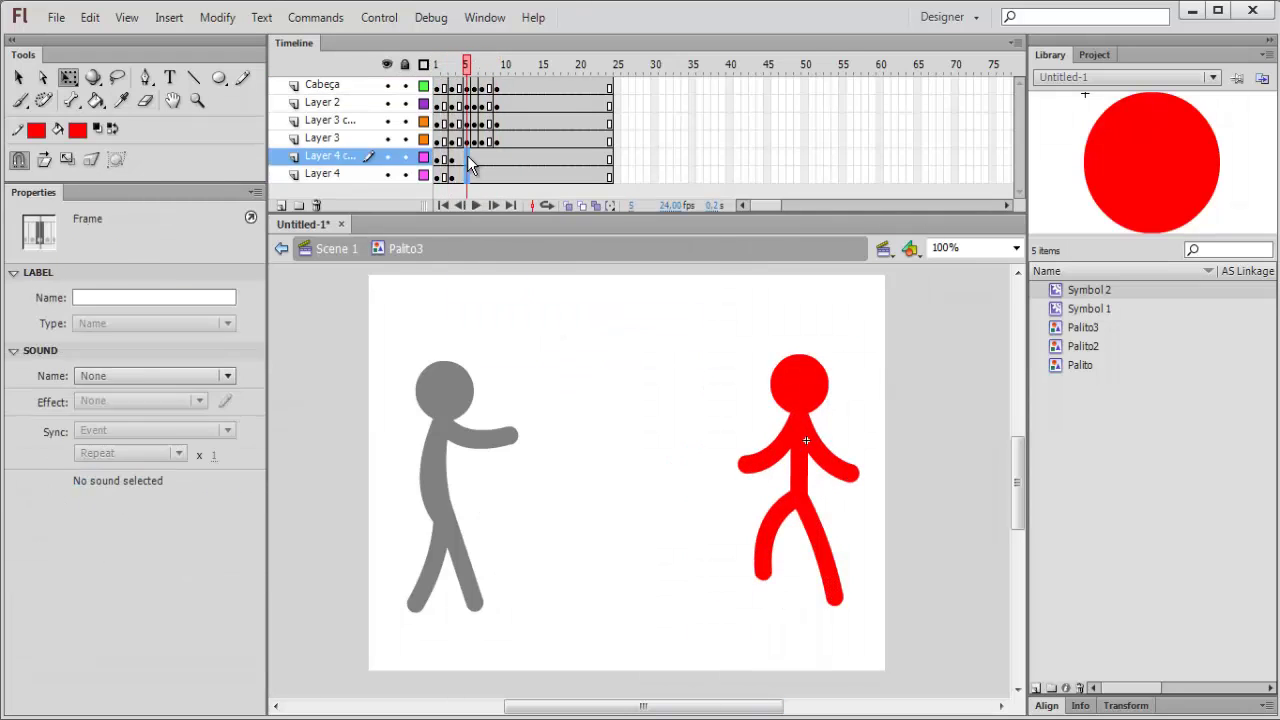
drag(760, 520, 737, 499)
right_click(481, 160)
drag(763, 543, 754, 528)
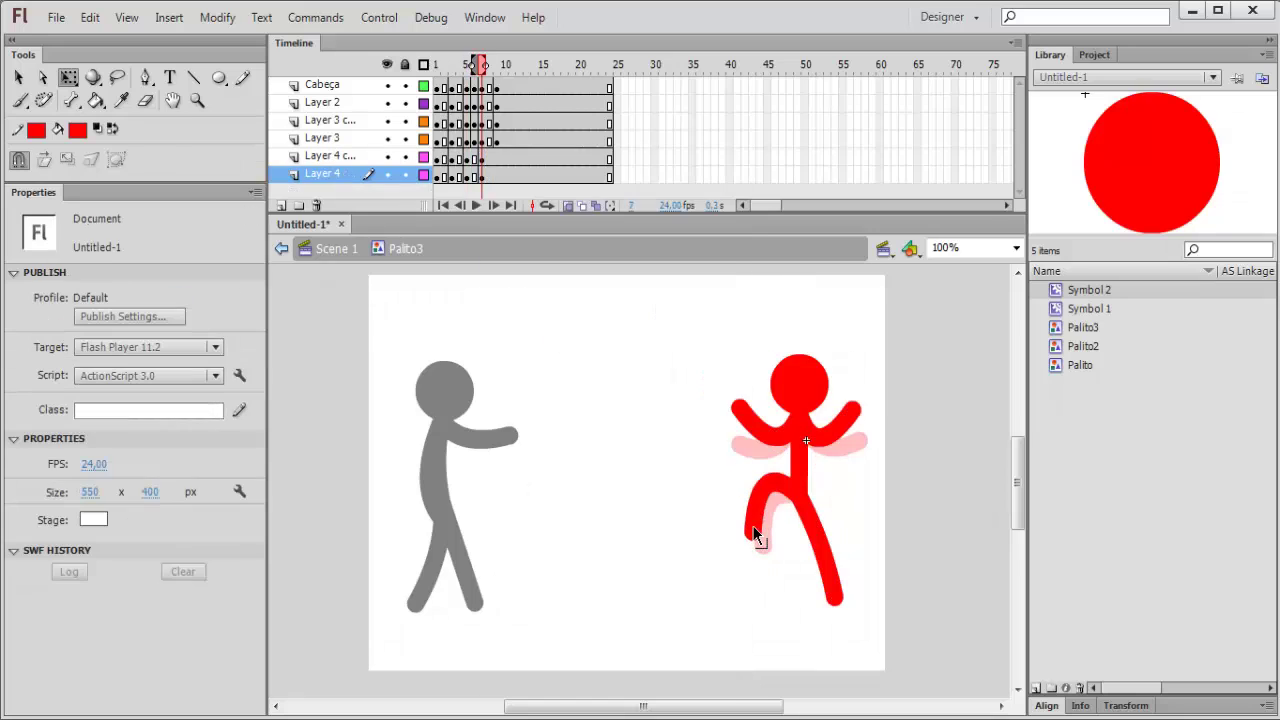
Clear Layer 4's keyframes after frame 1 and add a frame 9 keyframe to the Layer 4 copy
drag(484, 176, 445, 176)
right_click(445, 178)
click(523, 363)
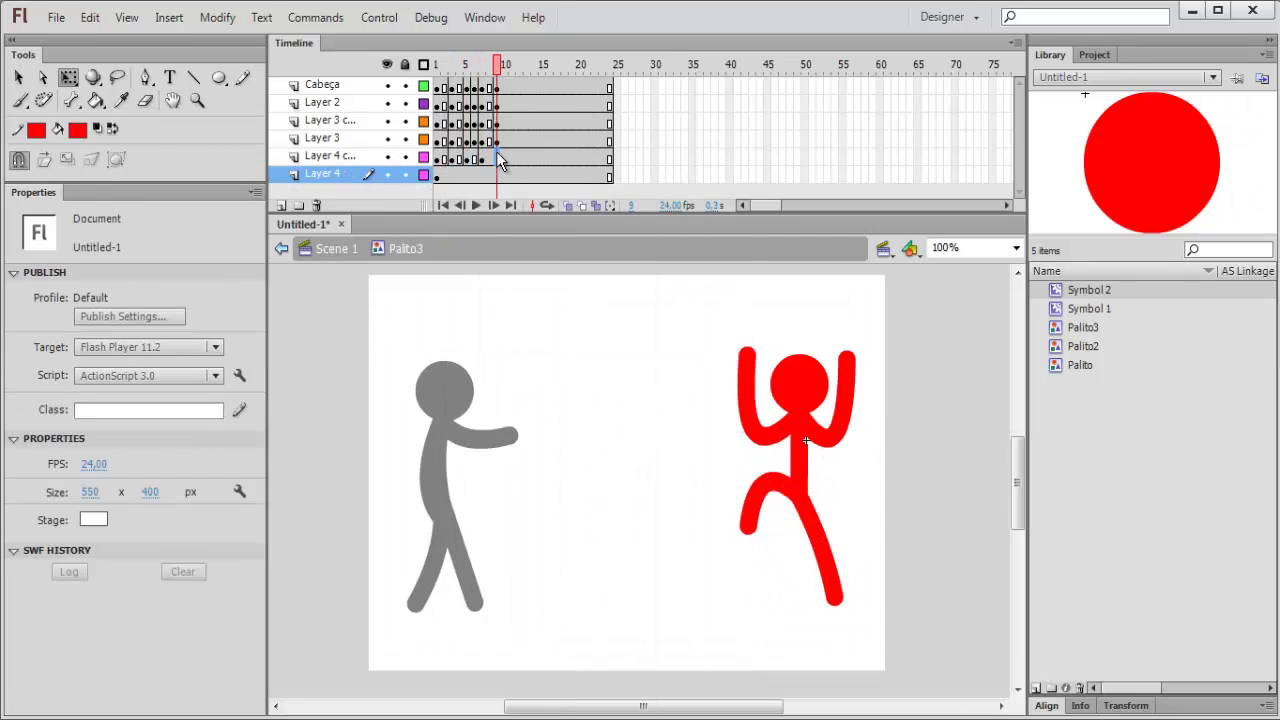
click(496, 157)
drag(490, 64, 443, 64)
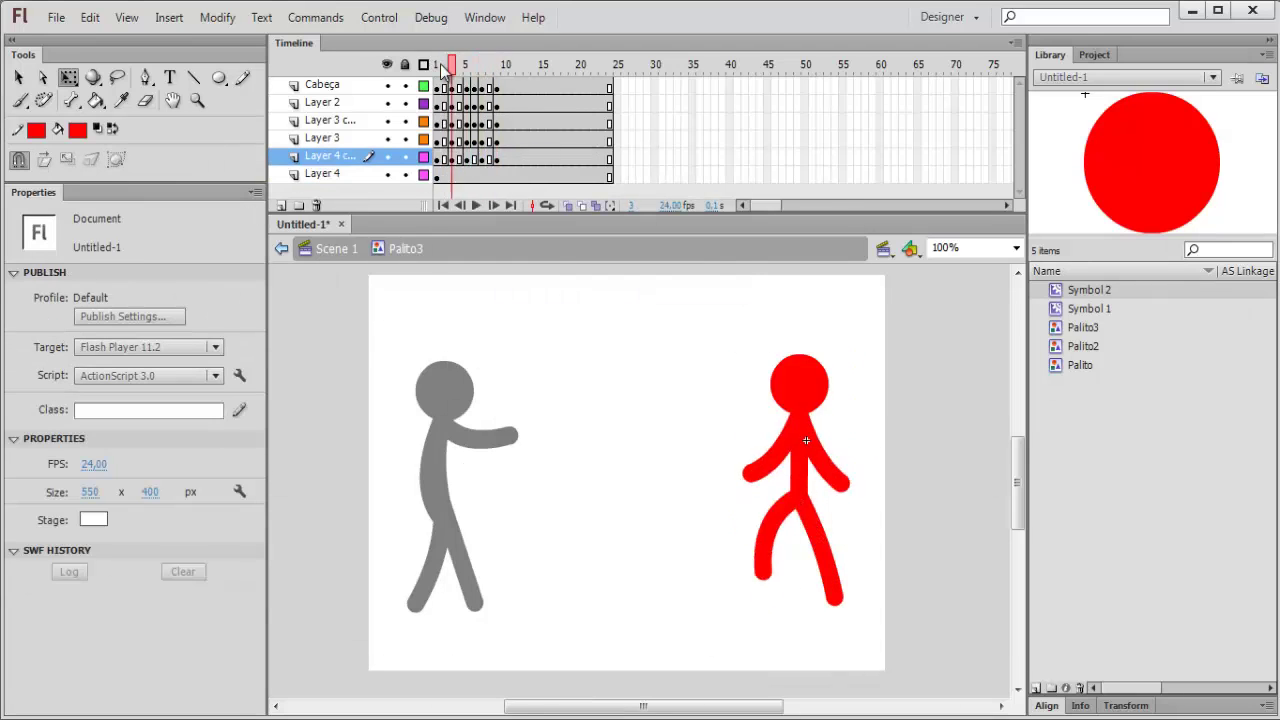
Give Palito3's Cabeça layer a motion tween and flatten the head slightly at frame 9
click(513, 88)
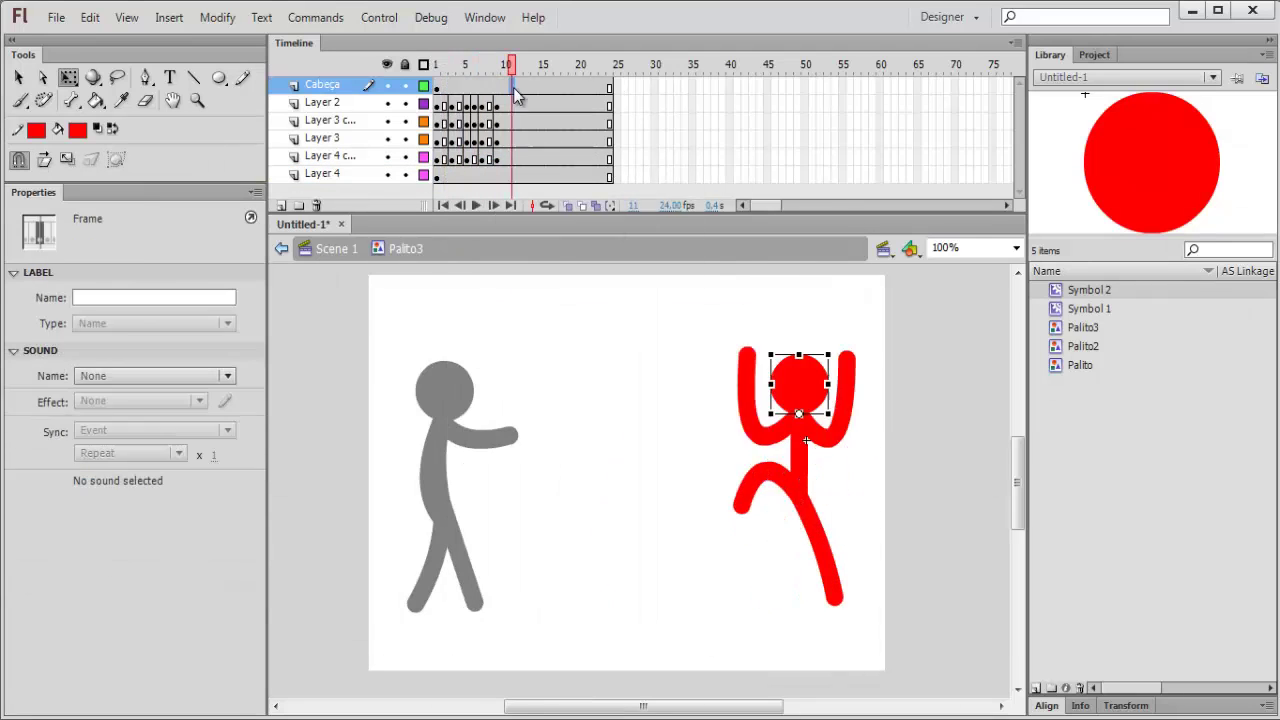
click(497, 87)
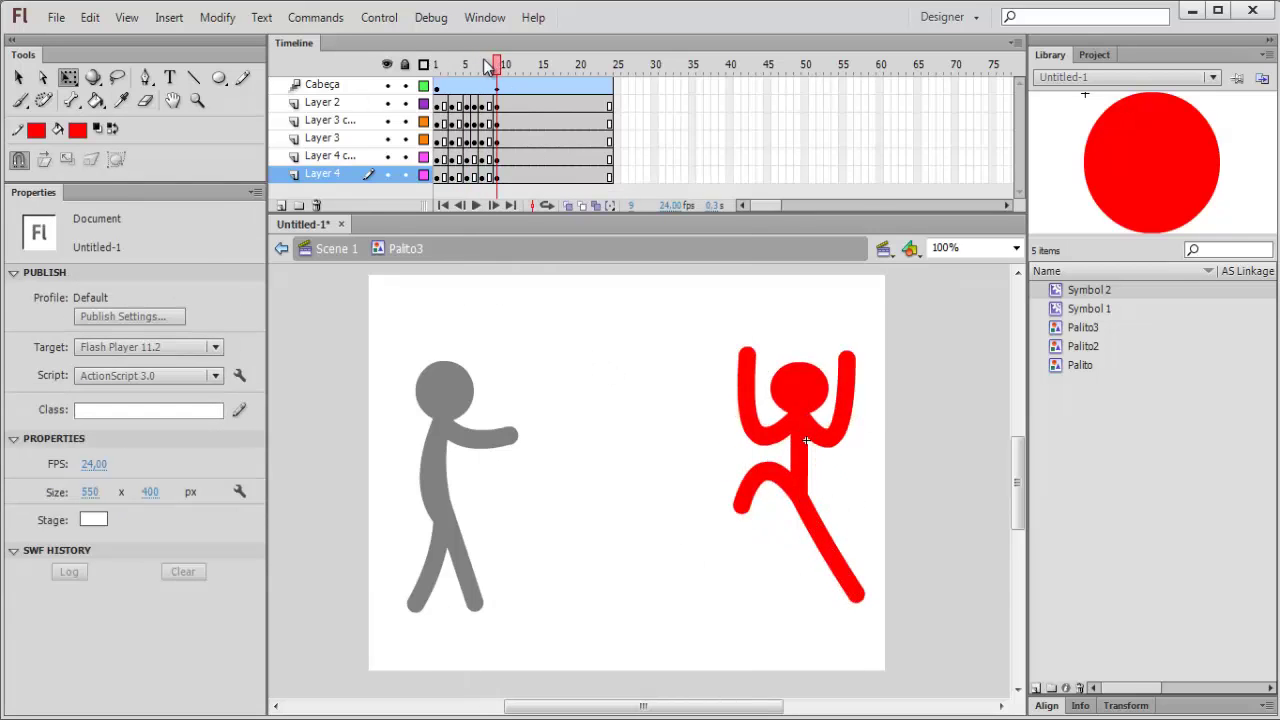
Return to Scene 1 and create a motion tween on the red figure's layer
click(336, 248)
right_click(464, 86)
click(509, 101)
Try shifting the red figure slightly toward the black one at frame 7 of its tween
click(481, 64)
drag(837, 549, 826, 549)
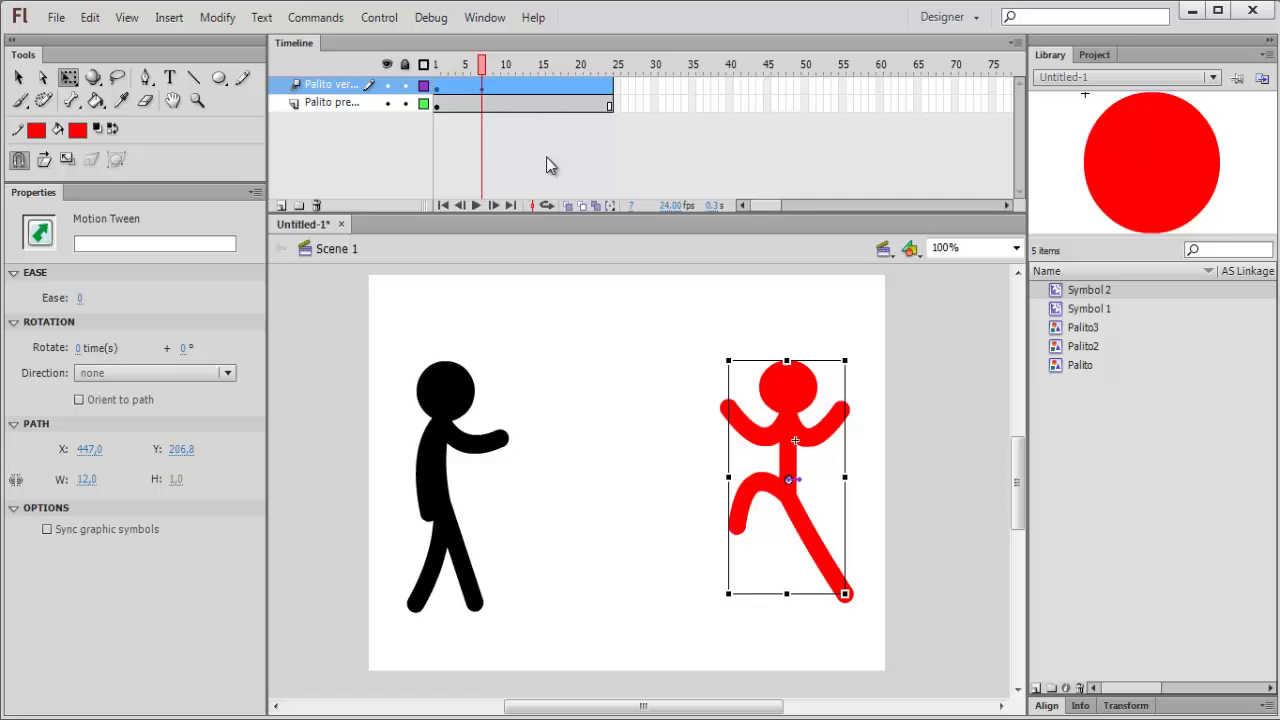
mouse_move(437, 64)
mouse_down()
mouse_move(484, 98)
mouse_move(449, 77)
mouse_up()
key(ctrl+z)
Move the red figure slightly toward the black one at frame 4 of its motion tween
click(459, 64)
drag(846, 582, 830, 582)
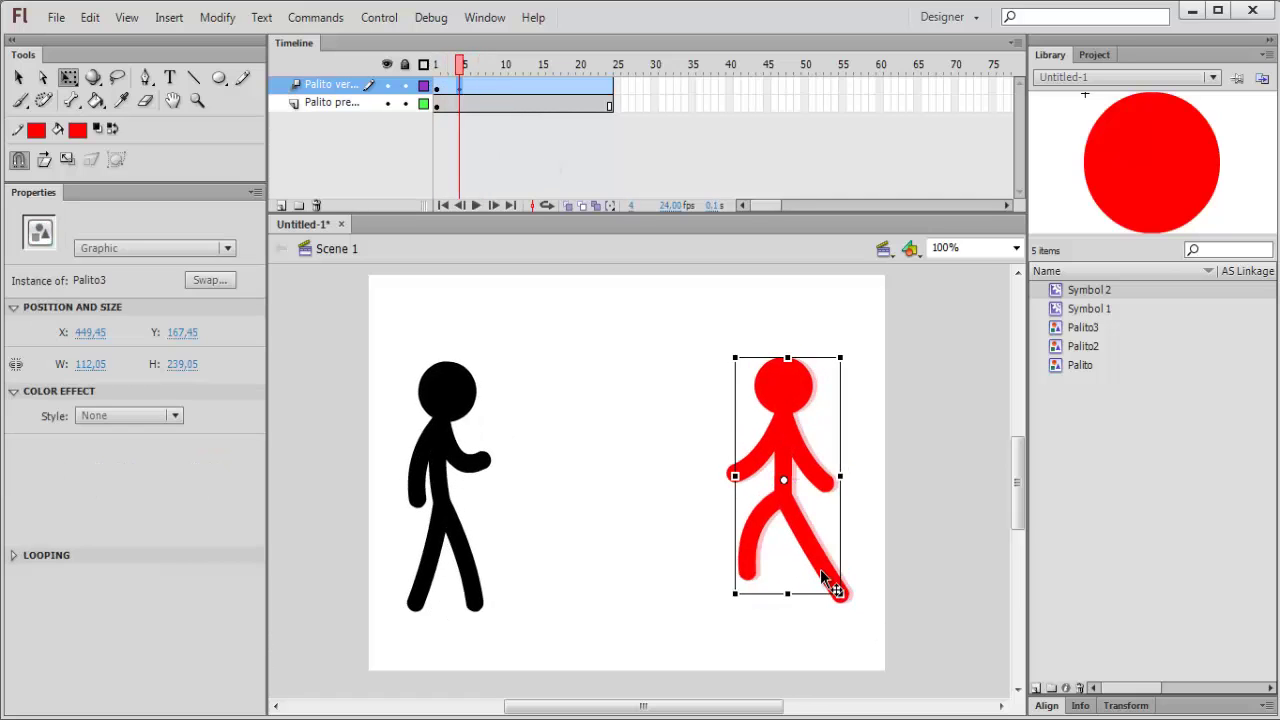
click(459, 86)
click(554, 614)
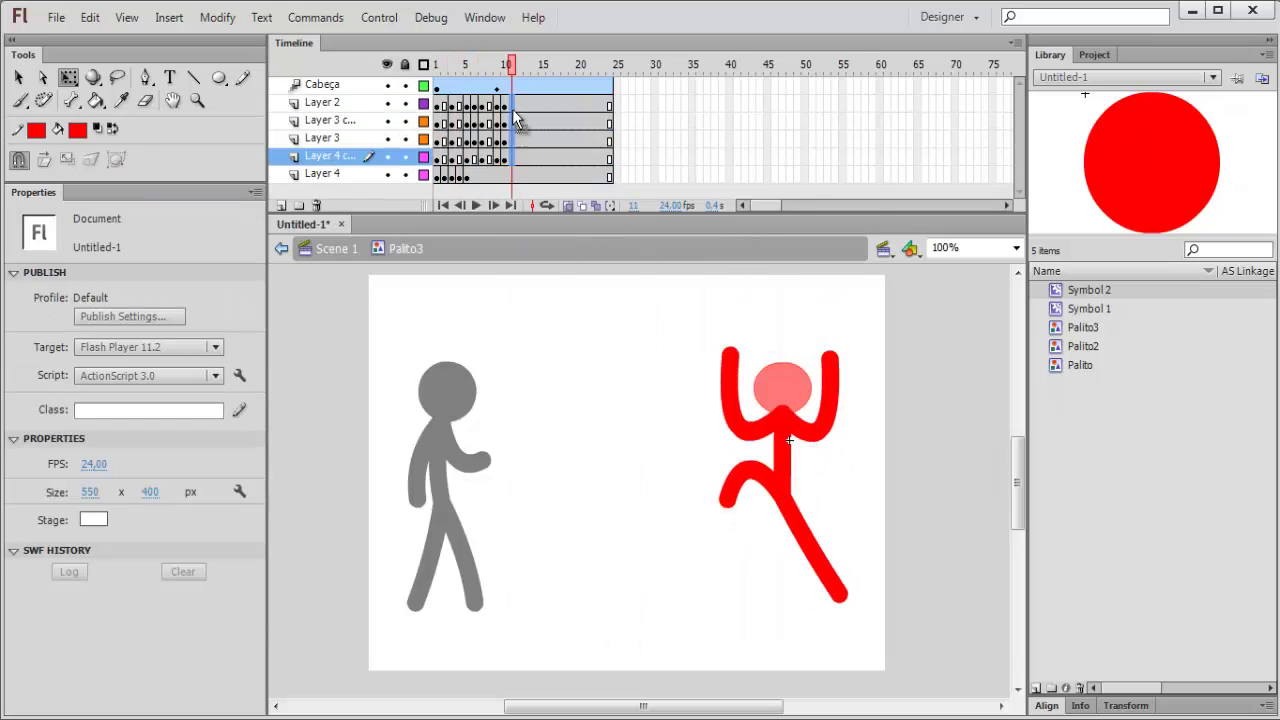
Insert frame 12 keyframes on Palito3's Layer 2, arm layers and Layer 4 copy, lowering the raised leg and reshaping the arm
drag(519, 157, 519, 106)
right_click(522, 110)
click(597, 249)
click(680, 460)
drag(733, 492, 725, 552)
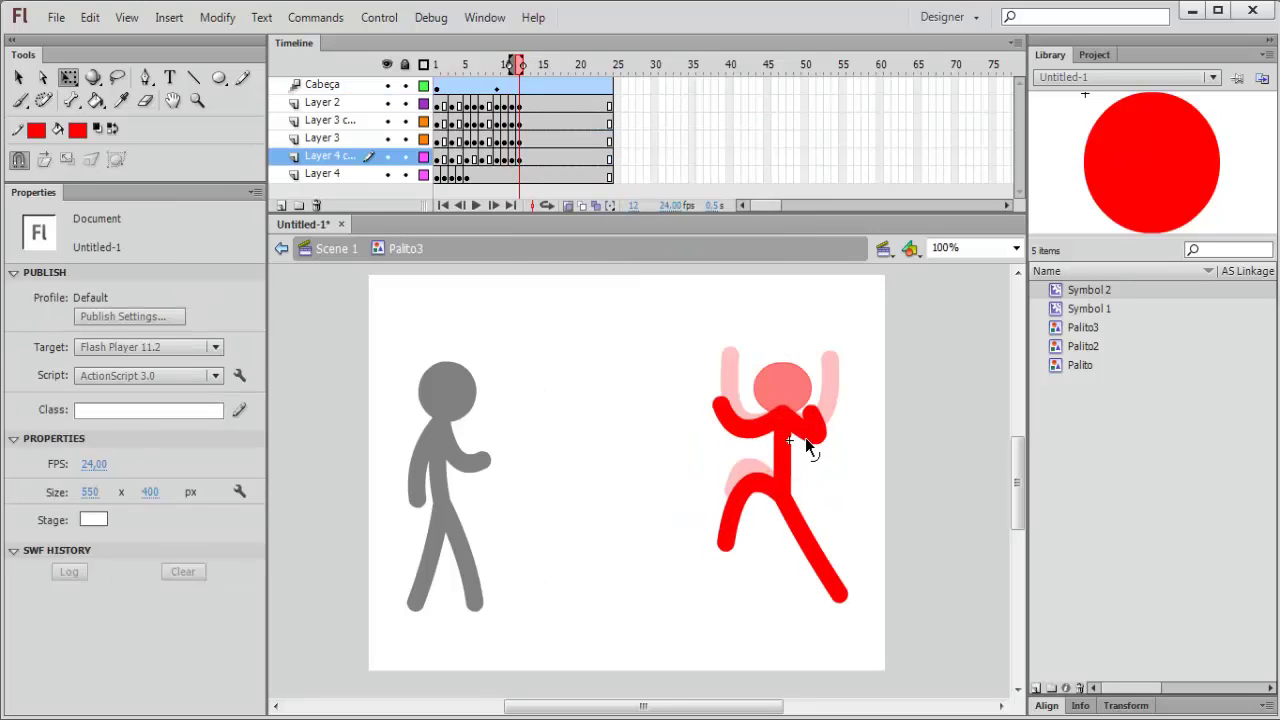
drag(805, 437, 813, 390)
Insert frame 13 keyframes from Layer 2 to the Layer 4 copy and lower the red figure's front foot to the ground
drag(527, 157, 527, 106)
key(F6)
click(647, 598)
drag(726, 543, 722, 586)
Turn off onion skinning, move the red figure's head up at frame 8, and lock the Cabeça layer
click(322, 84)
click(568, 205)
click(436, 64)
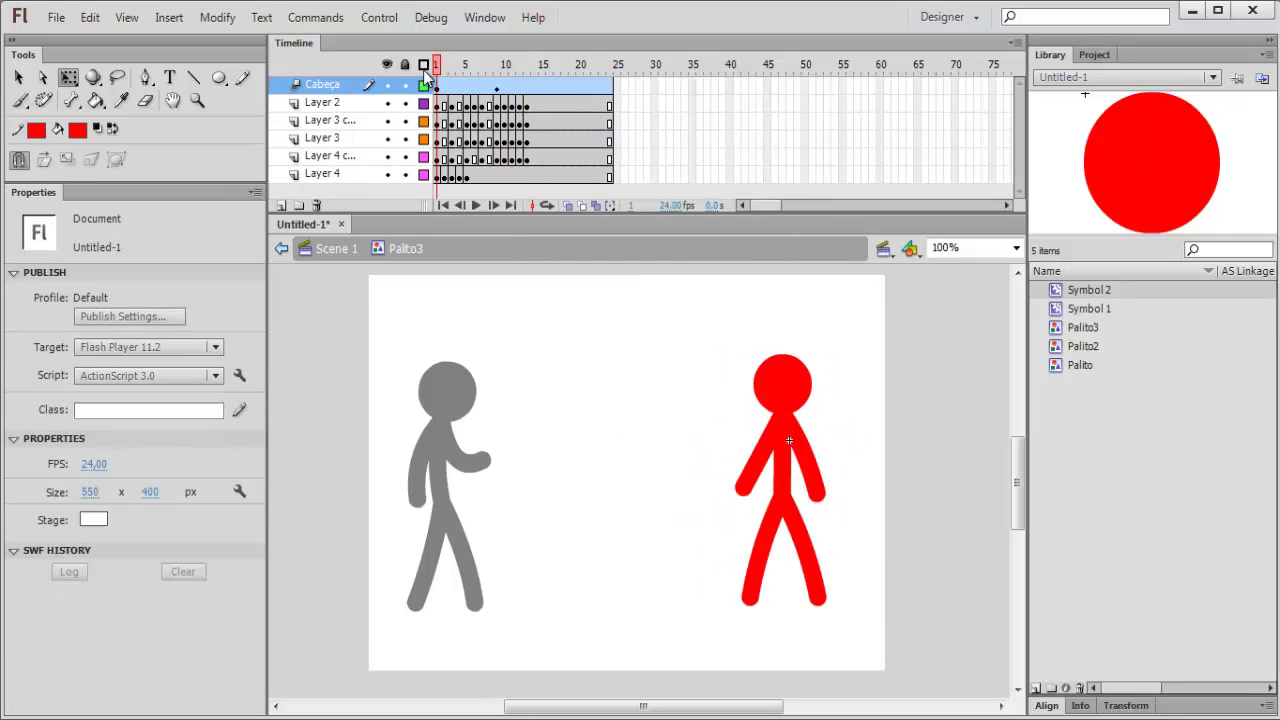
click(489, 64)
mouse_move(785, 405)
mouse_down()
mouse_move(800, 390)
mouse_move(784, 381)
mouse_up()
click(404, 85)
Shift both of the red figure's arms back at frame 7 to line up with the leaning torso
click(481, 120)
shift+click(481, 138)
drag(780, 430, 800, 430)
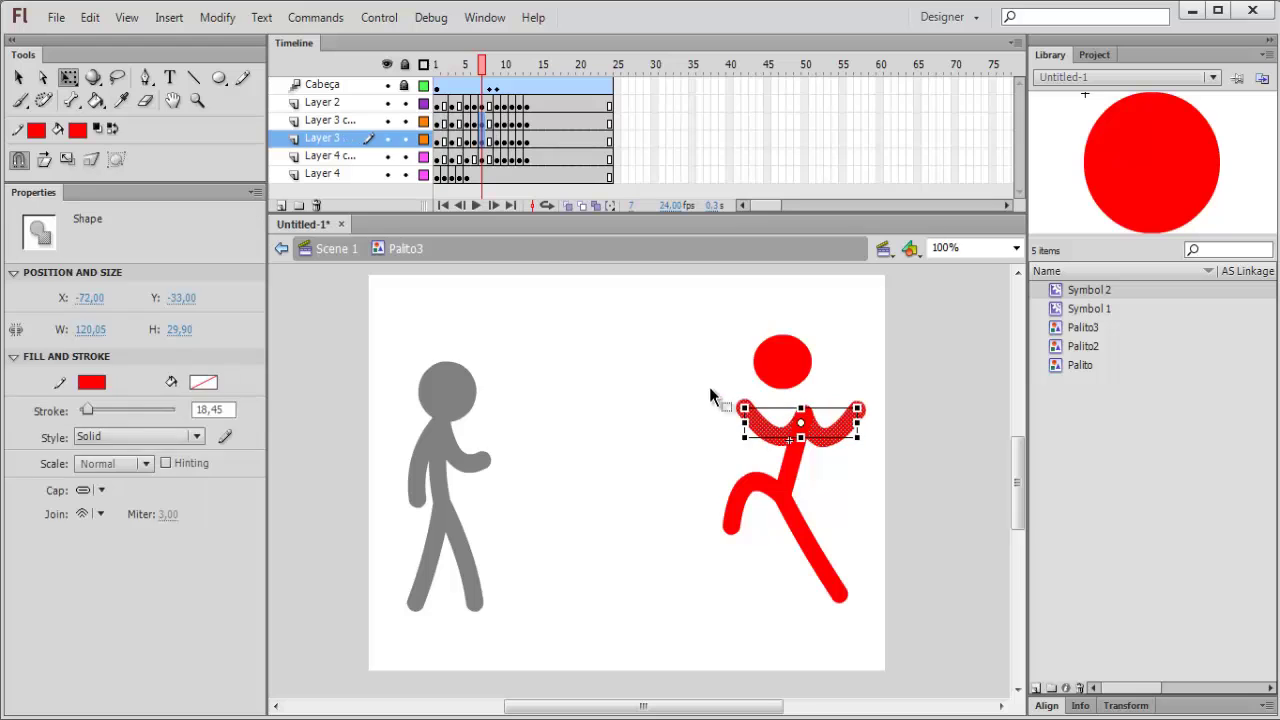
Clear all of Layer 2's keyframes after frame 1 in Palito3
right_click(537, 104)
drag(492, 104, 511, 70)
click(603, 283)
right_click(444, 106)
click(510, 286)
Remove the motion tween from Palito3's Cabeça layer and return to Scene 1
right_click(454, 86)
click(500, 98)
click(481, 120)
click(481, 138)
double_click(563, 300)
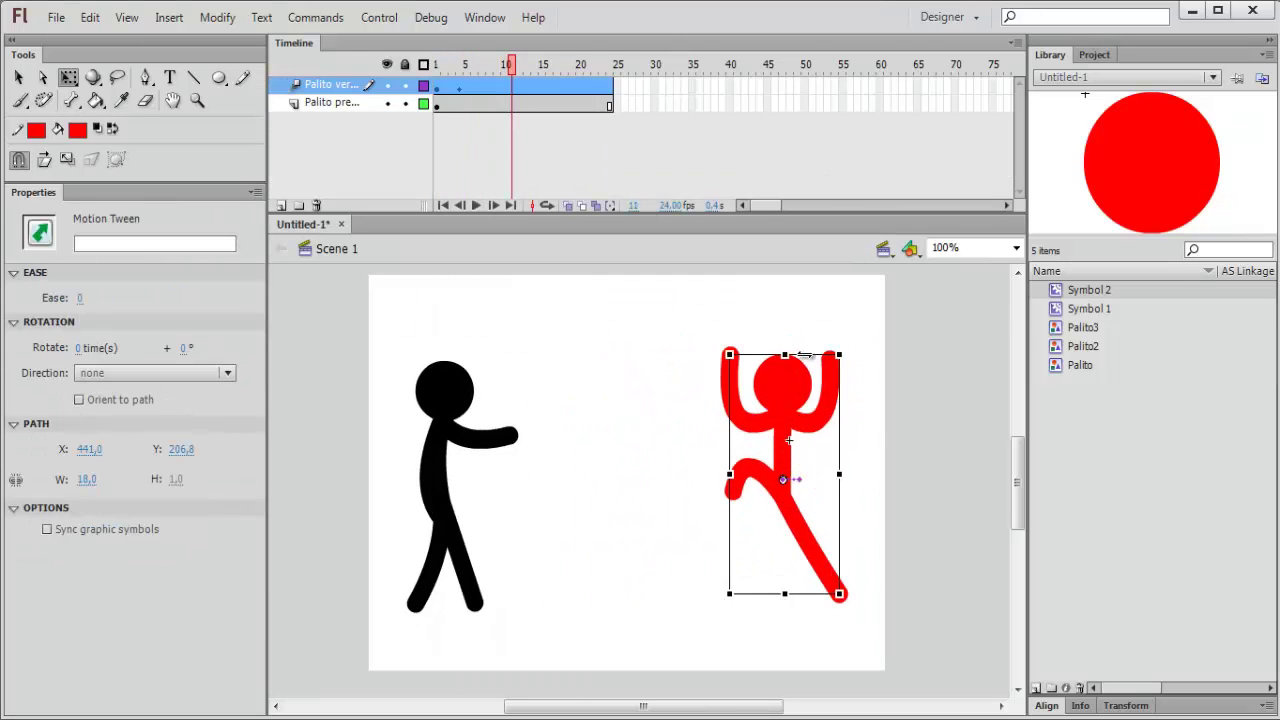
Clear all properties of the red figure's frame 4 keyframe in Scene 1 and reposition the figure at frame 5
click(789, 440)
key(ctrl+4)
click(461, 87)
right_click(461, 88)
mouse_move(615, 291)
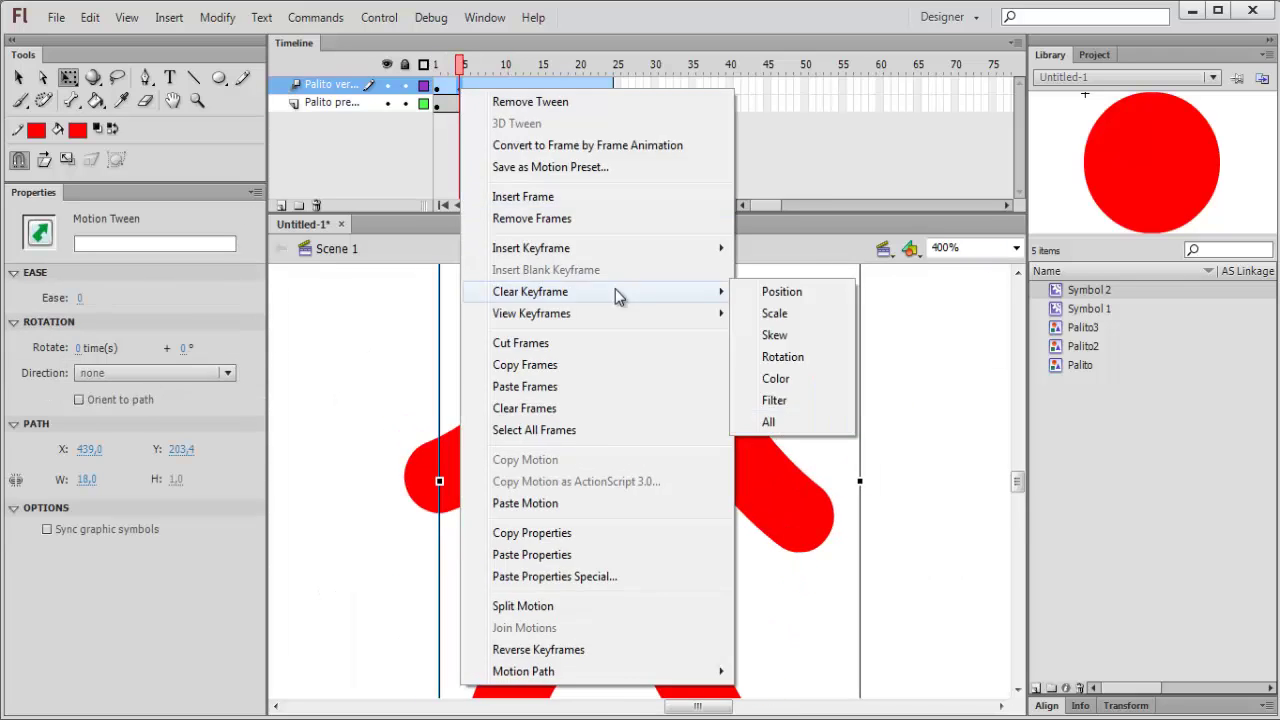
click(769, 422)
scroll(740, 470, down, 3)
drag(723, 294, 886, 651)
click(466, 67)
drag(606, 300, 598, 660)
key(ctrl+1)
drag(614, 531, 678, 532)
click(434, 74)
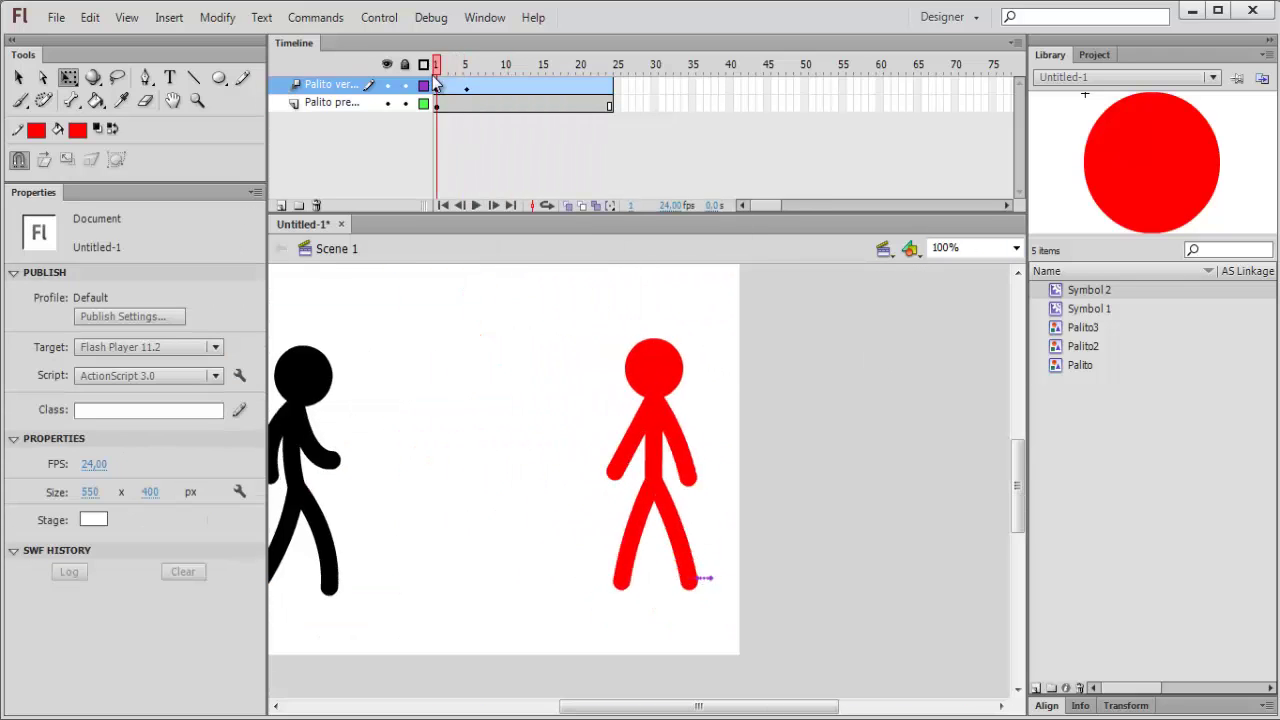
Create a motion tween on Palito3's Cabeça layer and tilt the head back onto the leaning torso at frame 8
drag(436, 84, 537, 88)
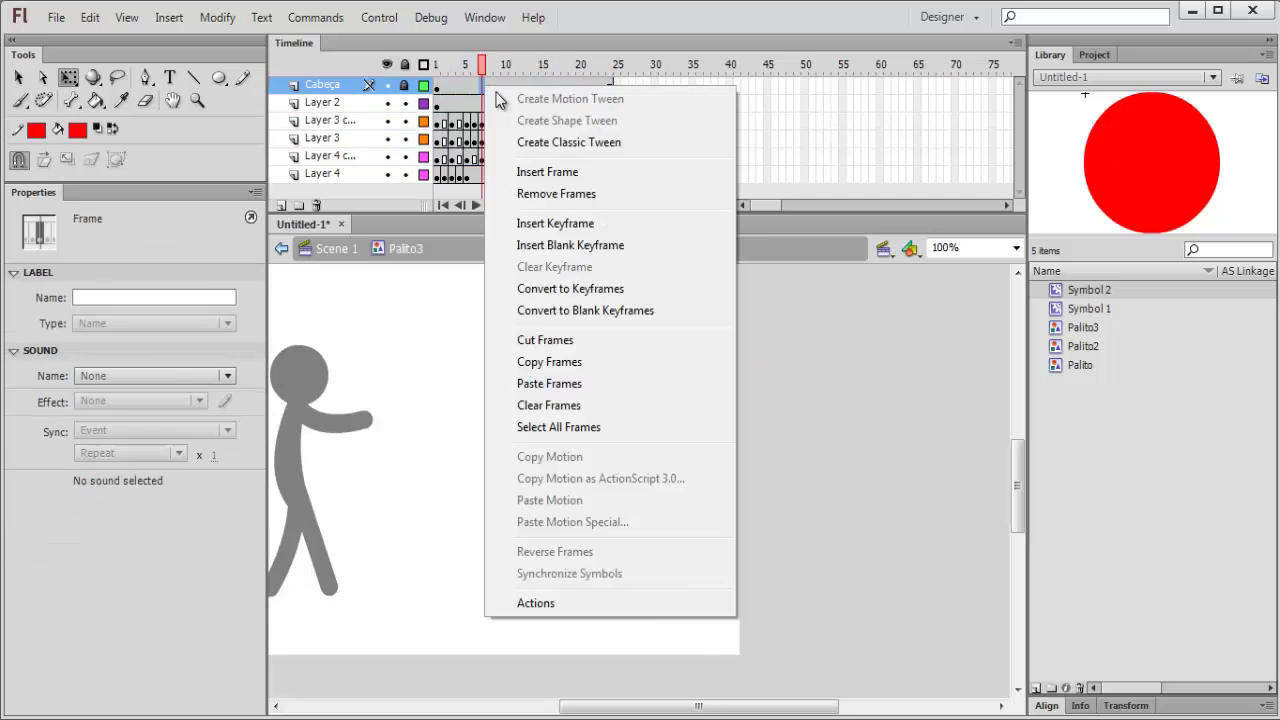
click(530, 97)
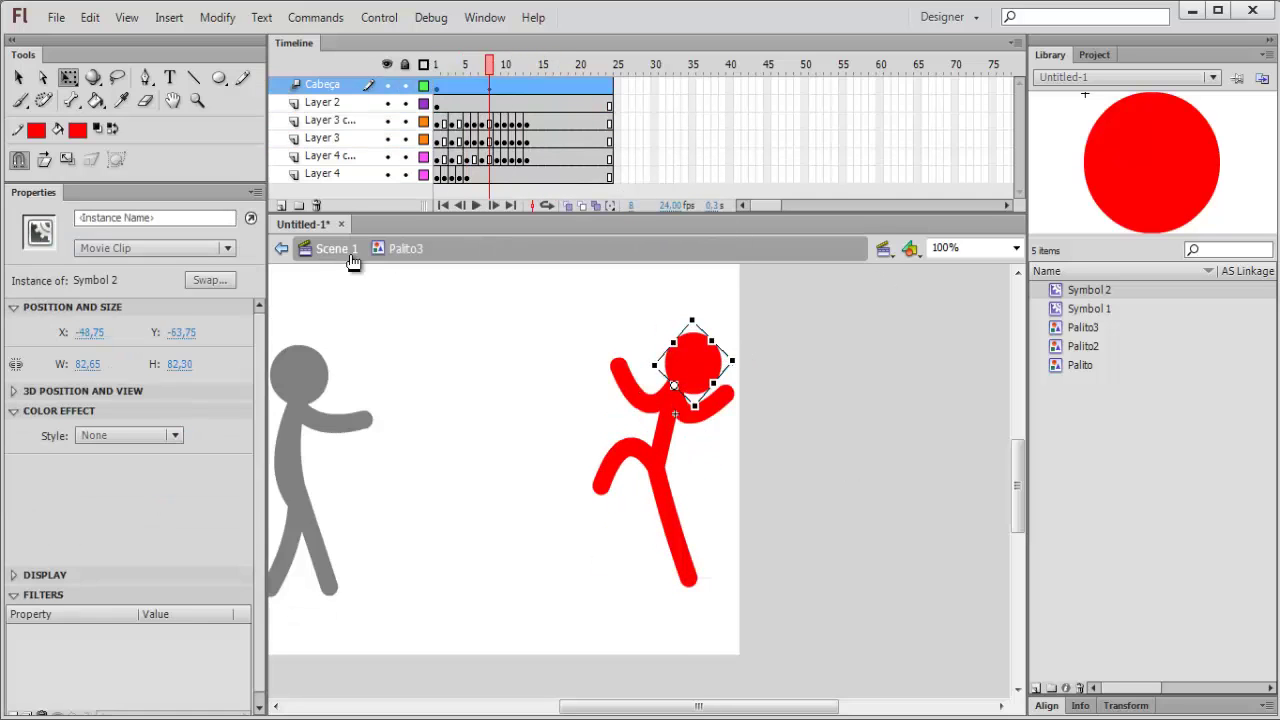
Return to Scene 1 and create a motion tween on the black figure's layer
click(341, 253)
click(528, 74)
drag(699, 706, 657, 706)
right_click(470, 104)
click(514, 119)
Move the black figure slightly away from the red one at frame 3
click(445, 70)
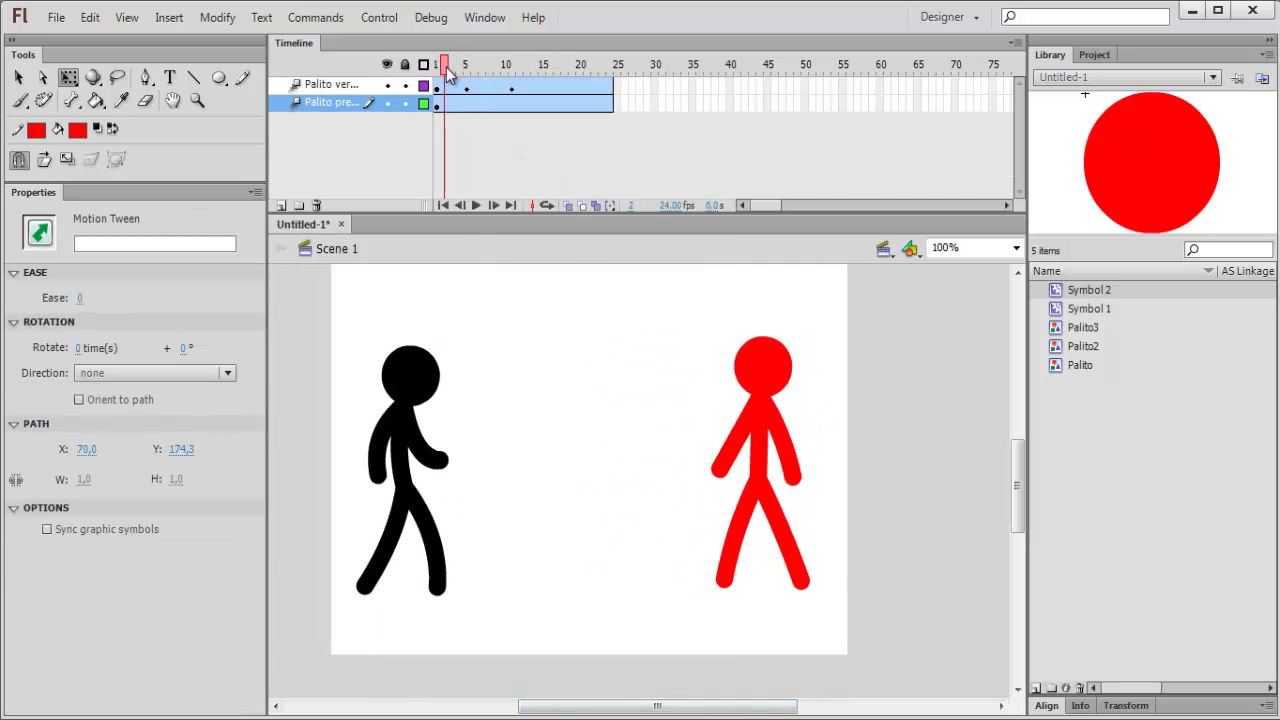
drag(446, 70, 452, 70)
click(428, 537)
drag(428, 537, 417, 537)
Open Palito3 at frame 16 and rotate the red figure's head forward
drag(452, 70, 549, 76)
click(740, 420)
drag(672, 322, 643, 342)
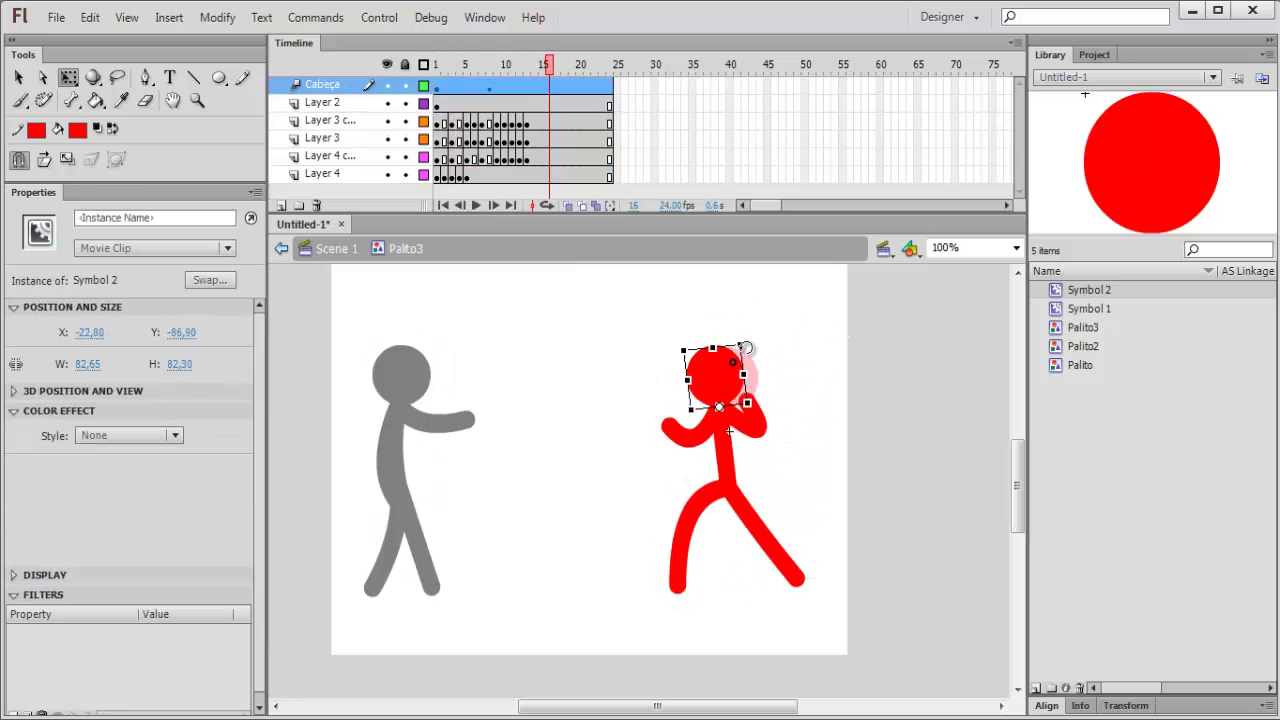
Insert frame 14 keyframes on Palito3's arm layers and Layer 4 copy, lowering the arms and straightening the front leg
right_click(534, 155)
click(605, 270)
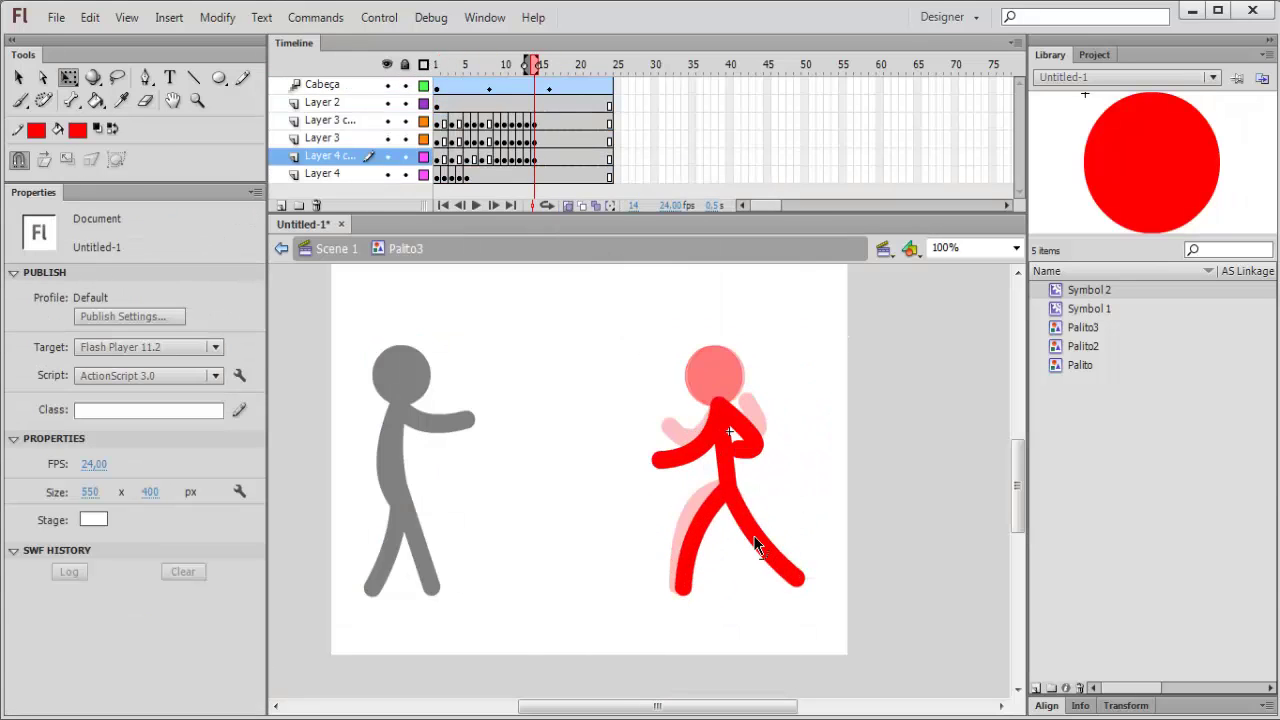
Insert keyframes on Palito3's Layer 4 through frame 14 and bend the red figure's rear leg
click(497, 64)
click(500, 176)
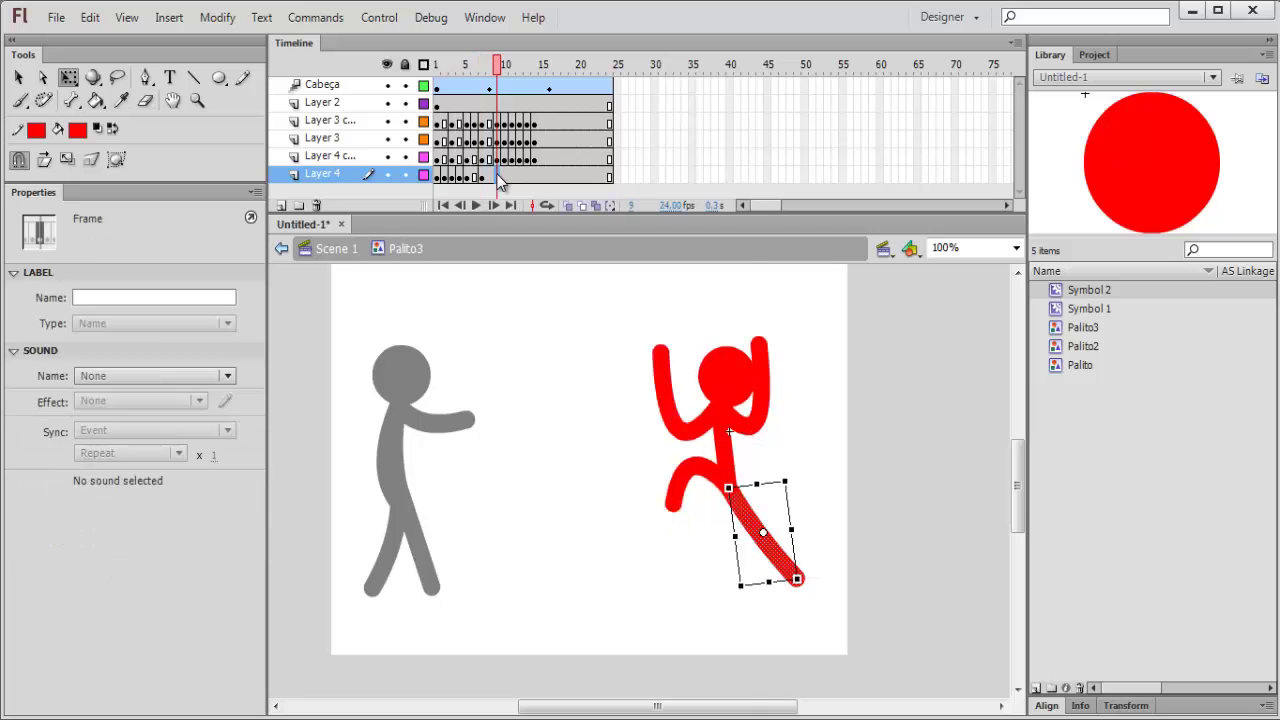
click(520, 64)
right_click(520, 176)
click(582, 314)
right_click(527, 176)
click(590, 314)
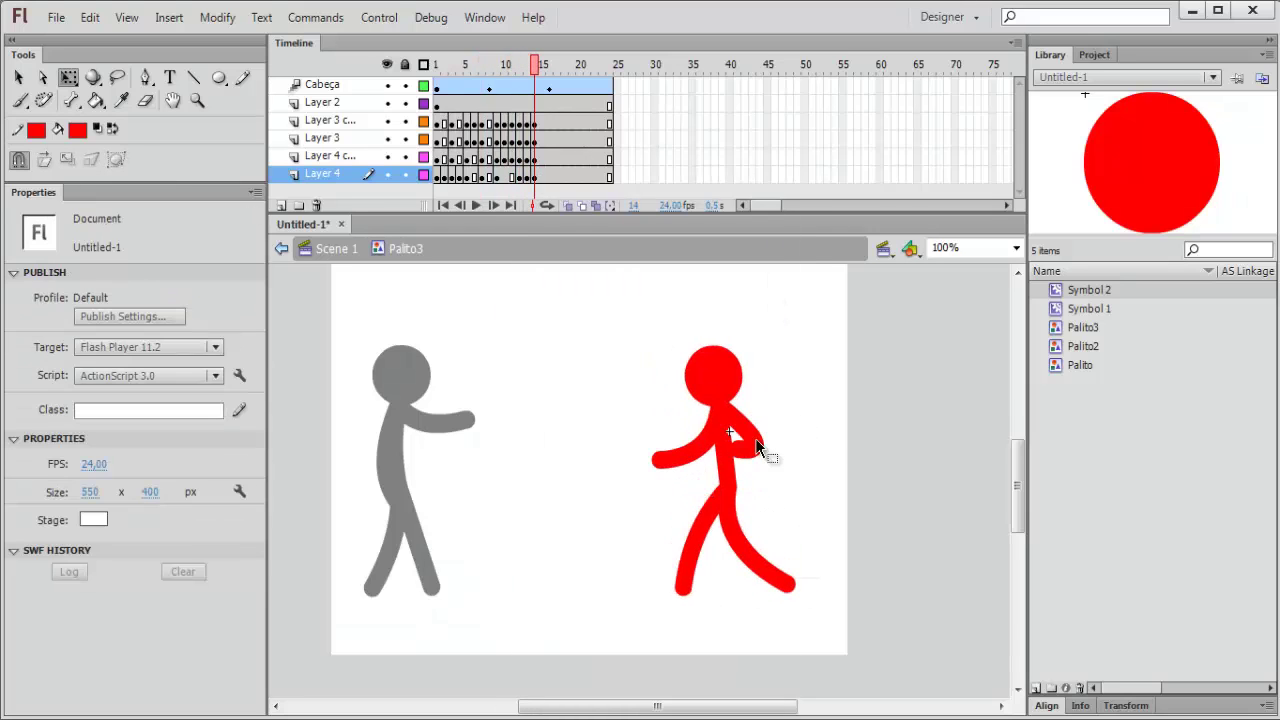
Insert frame 15 keyframes on Palito3's limb layers and body keyframes on Layer 2 at frames 14 and 15
key(F6)
click(577, 446)
right_click(534, 106)
click(583, 243)
right_click(543, 107)
click(586, 245)
click(437, 64)
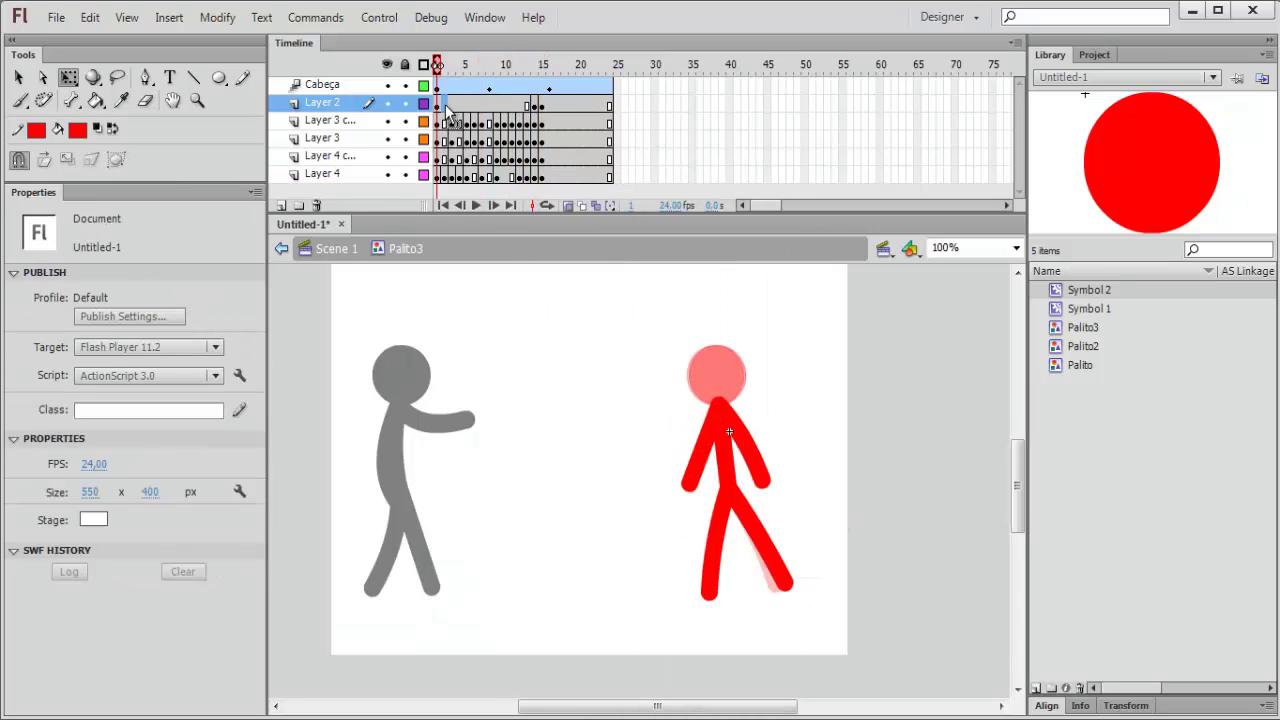
click(580, 65)
Reopen Palito3 from Scene 1 at frame 16, insert keyframes on the body and limb layers, and reposition the head
click(336, 249)
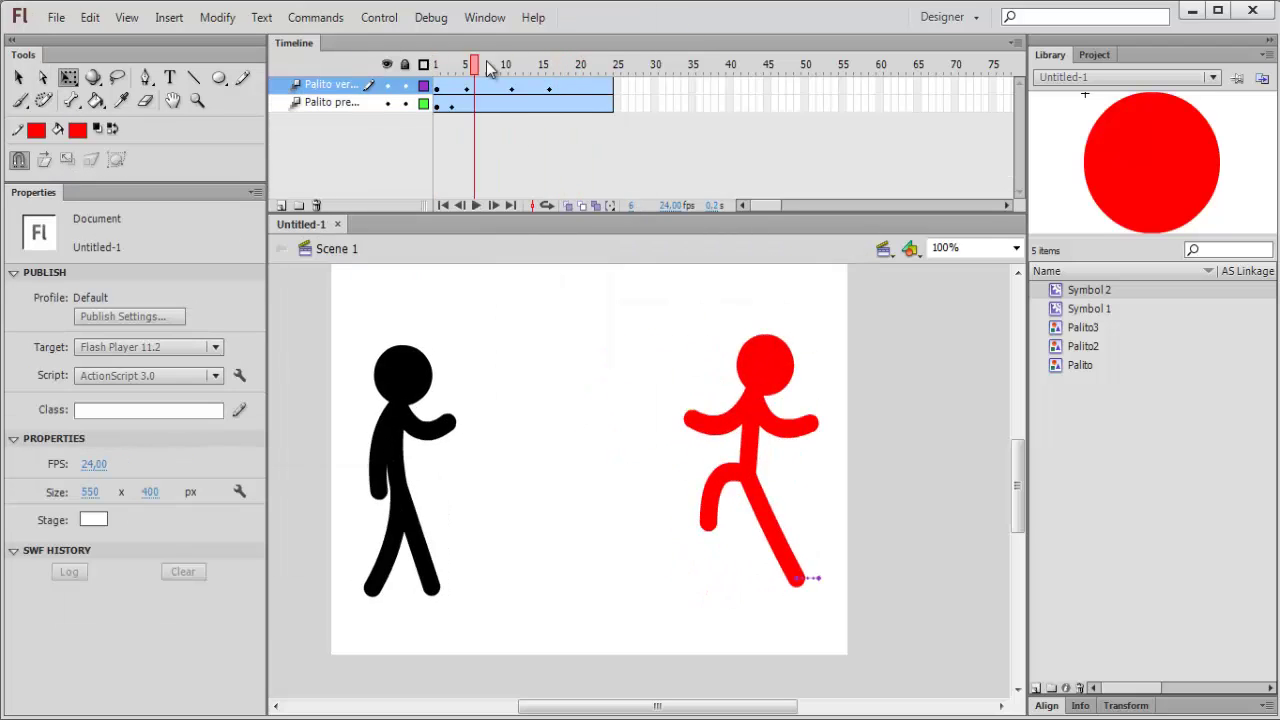
click(728, 488)
double_click(727, 481)
right_click(553, 108)
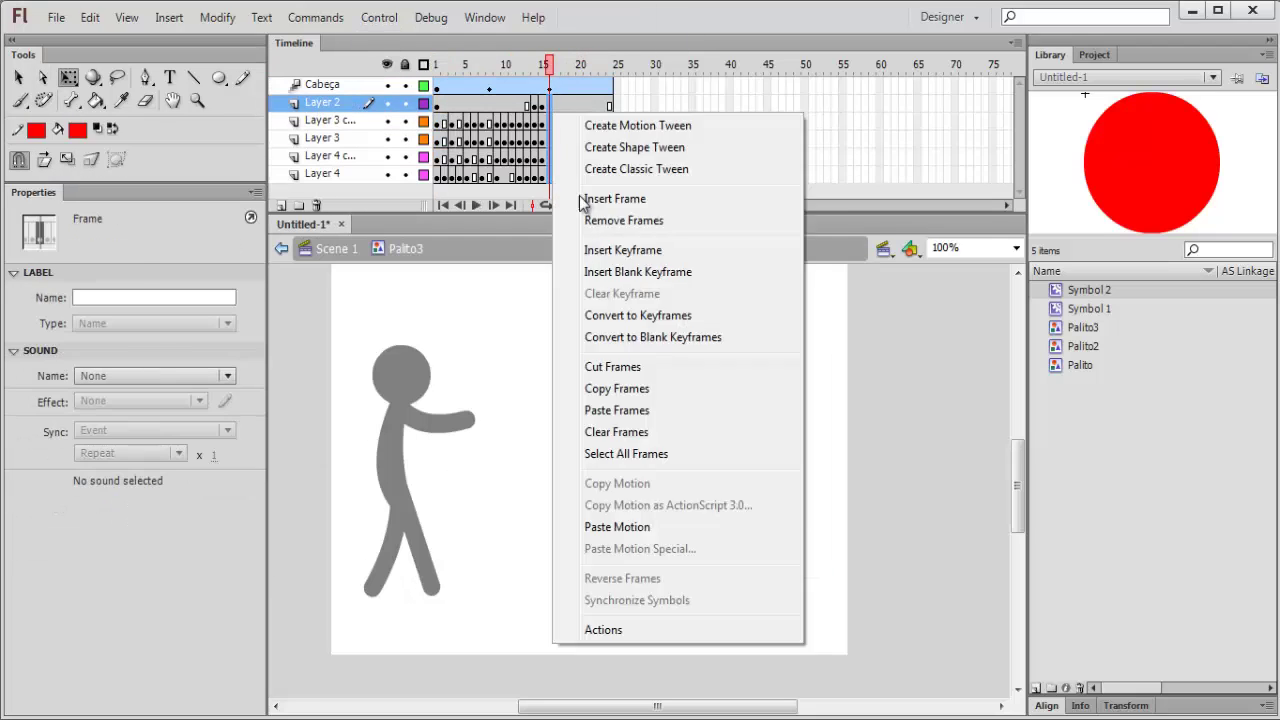
click(583, 247)
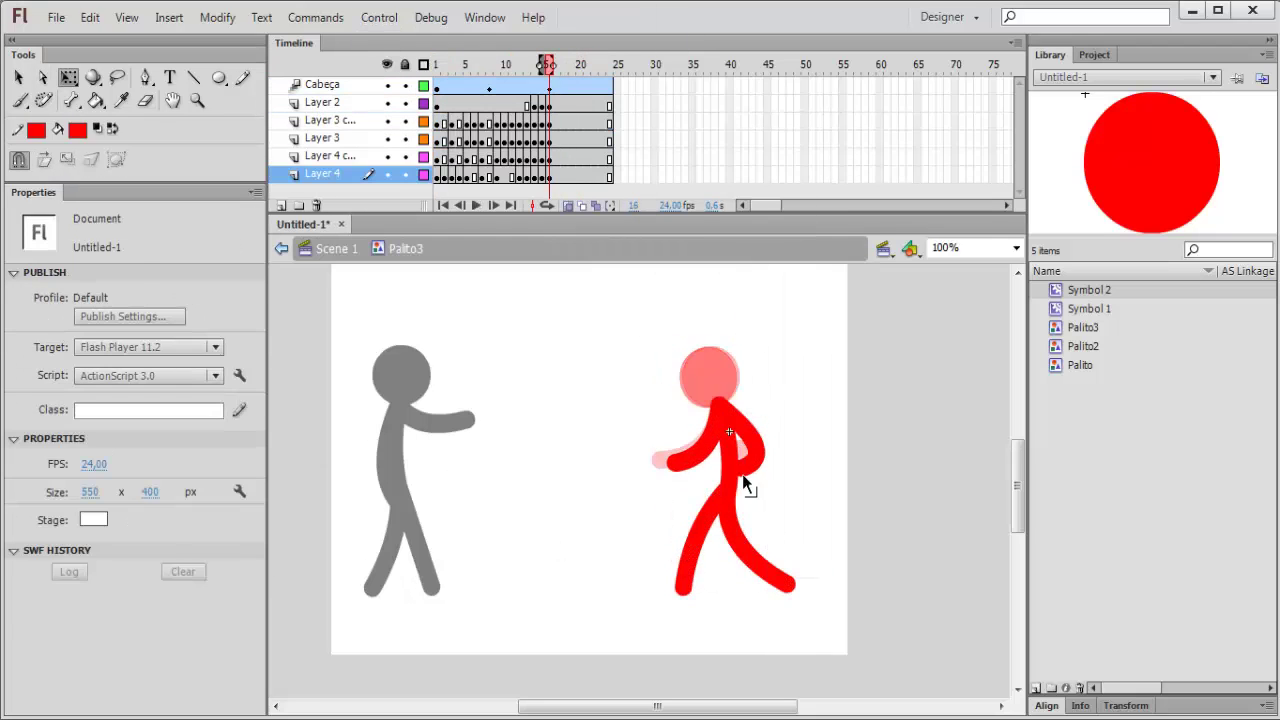
mouse_move(712, 376)
mouse_down()
mouse_move(712, 362)
mouse_move(723, 371)
mouse_up()
click(755, 445)
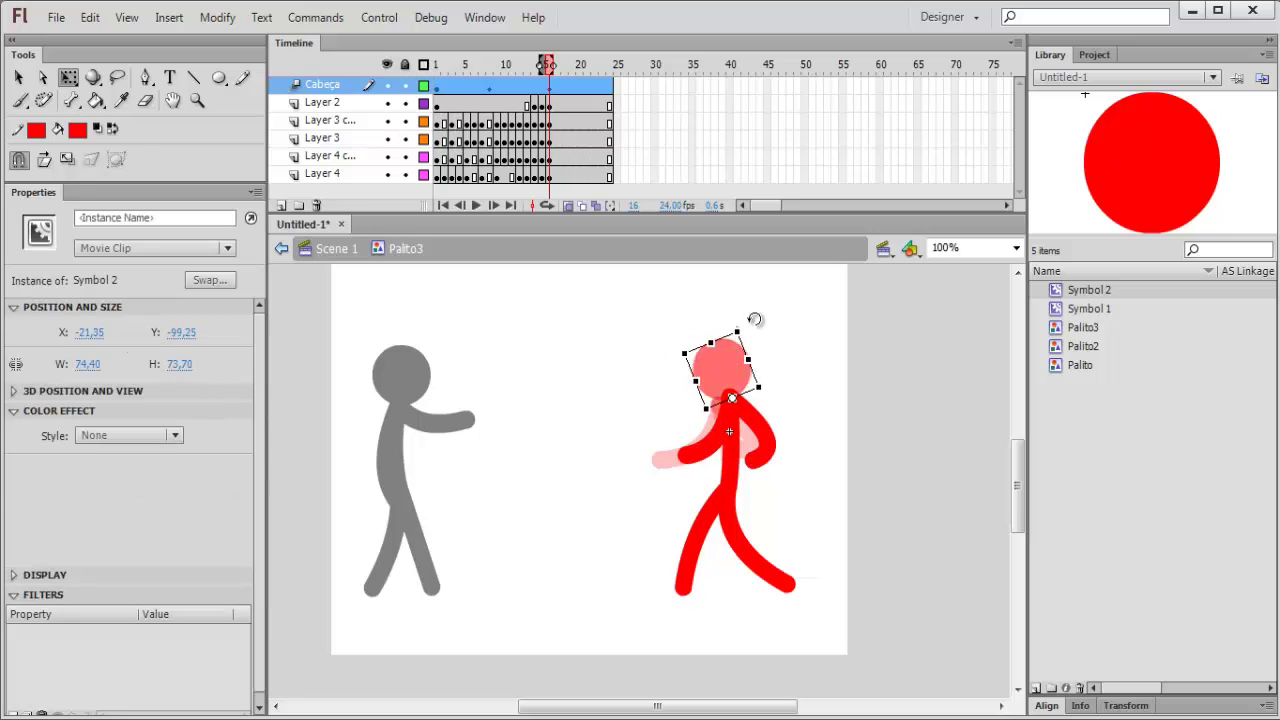
Undo the last head change and return the Cabeça layer to plain frames without a motion tween
key(Return)
click(500, 65)
key(ctrl+z)
click(474, 86)
drag(486, 66, 466, 66)
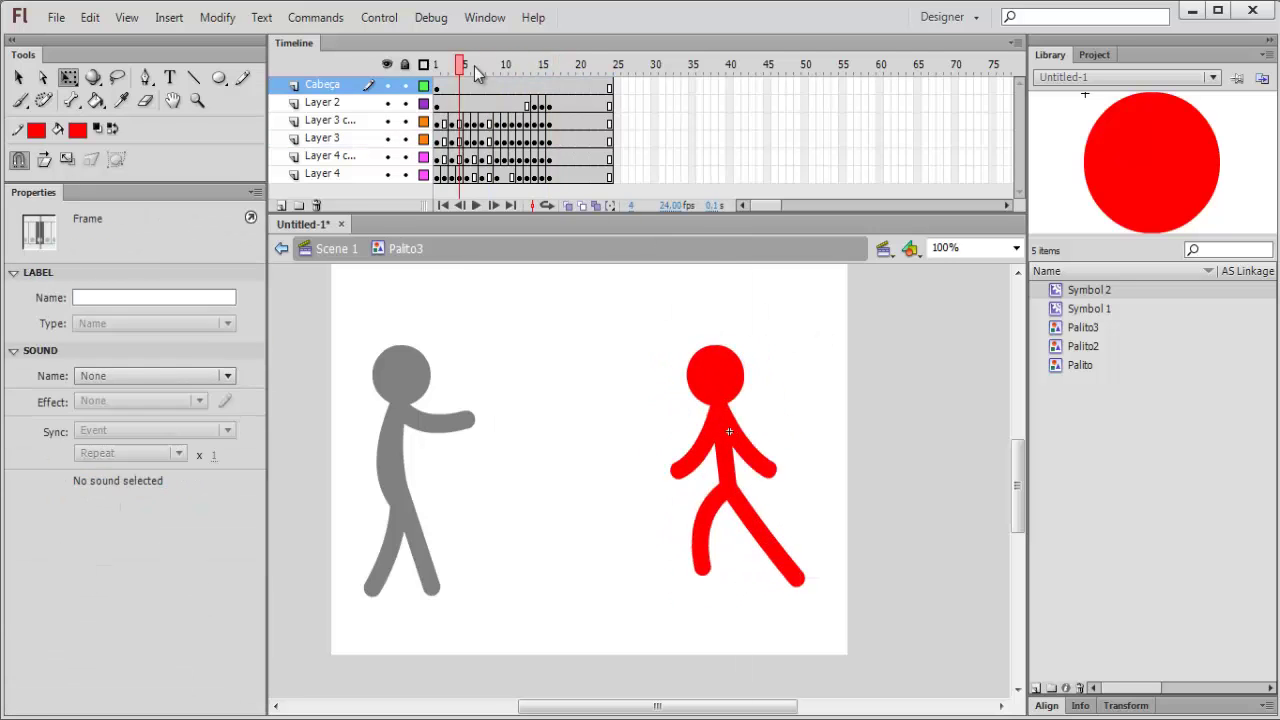
Insert Cabeça keyframes at frames 5, 7, 12 and 14 to 16, rotating the red head to follow the body
click(466, 86)
key(F6)
drag(757, 340, 775, 365)
click(481, 87)
key(F6)
right_click(543, 88)
click(534, 88)
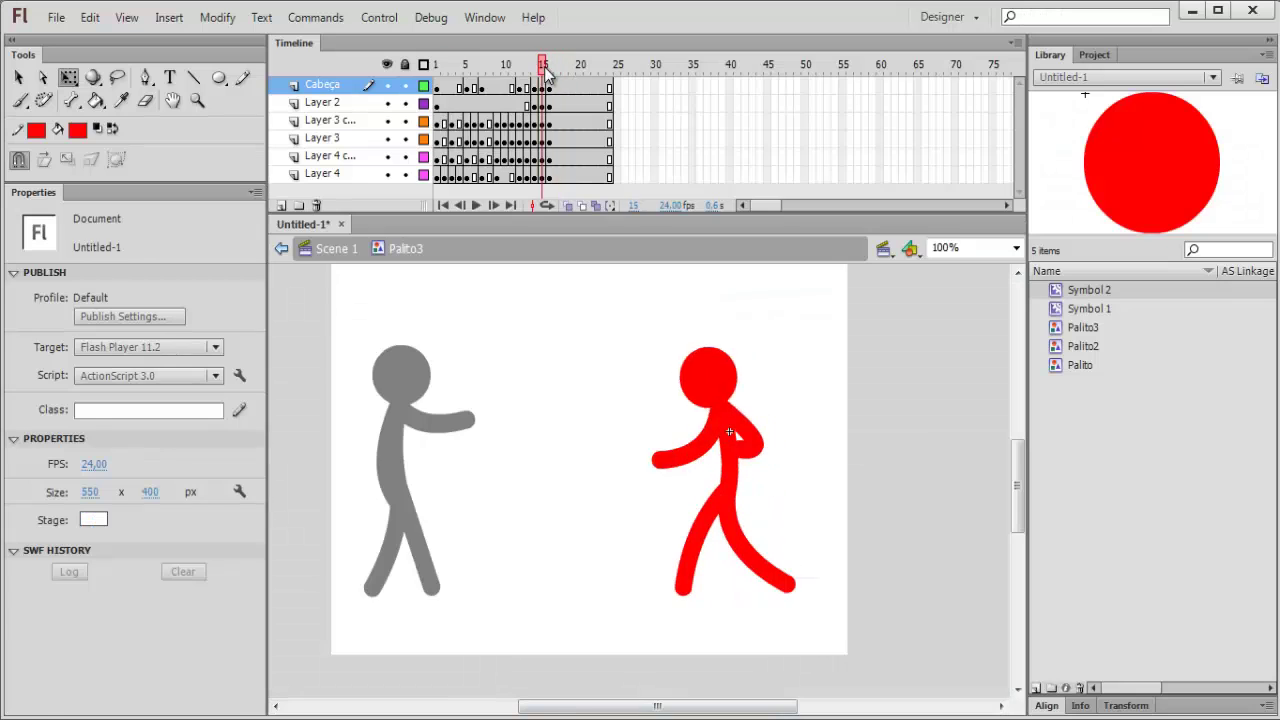
Adjust the red figure's pose at frame 15 against the onion-skinned neighbouring frames and review the motion
click(711, 378)
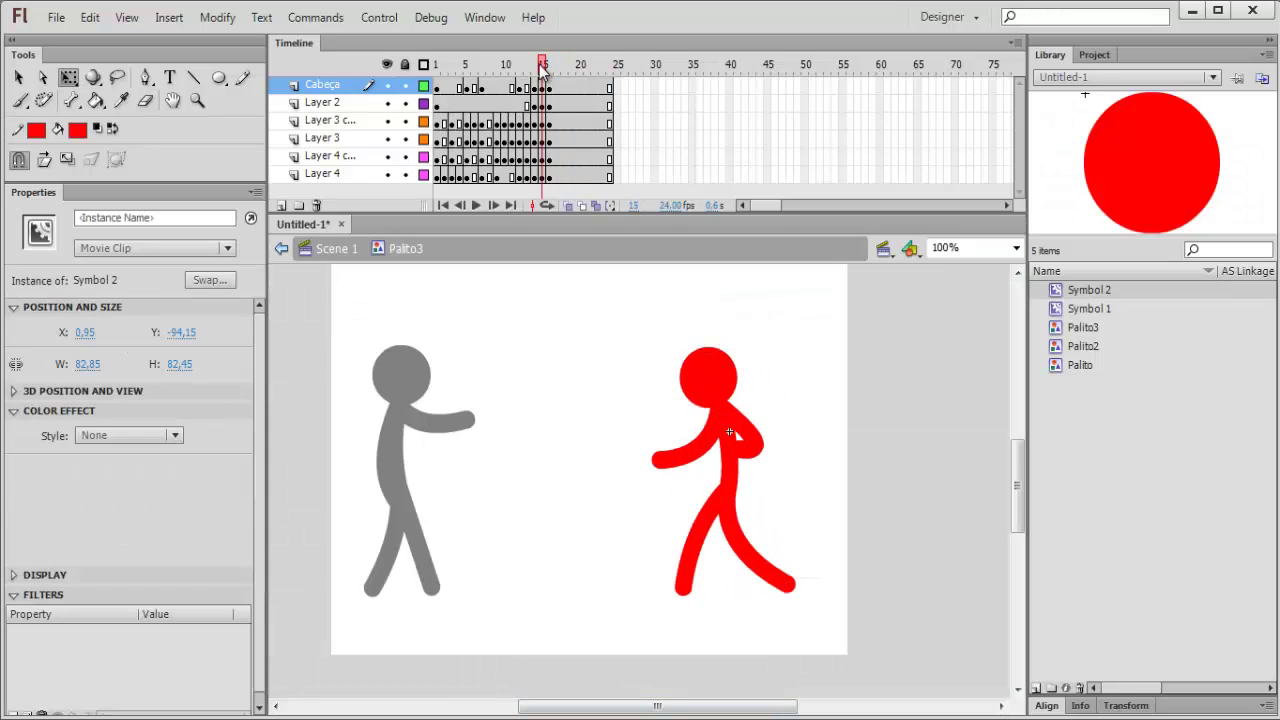
click(745, 558)
key(comma)
key(comma)
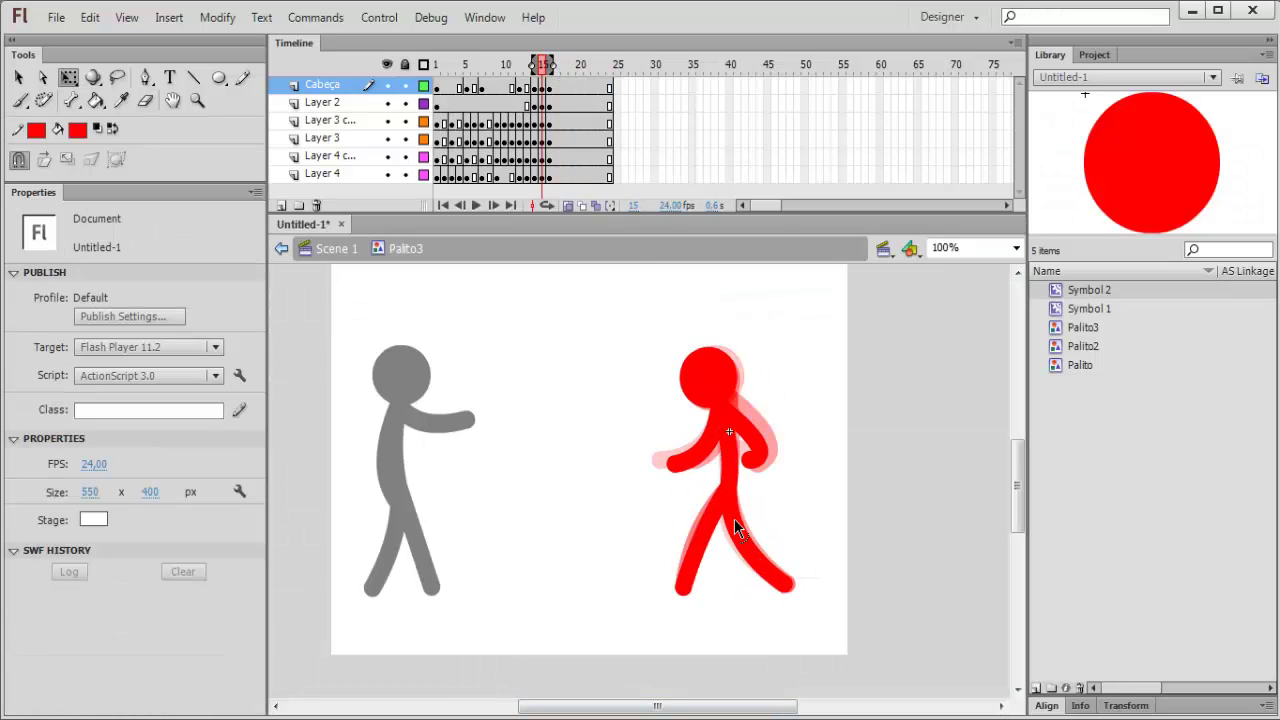
click(568, 205)
drag(543, 66, 463, 70)
Open Palito2 from Scene 1, insert Cabeça keyframes at frames 5 and 7, and tilt the black figure's head back
click(336, 249)
double_click(398, 450)
click(469, 88)
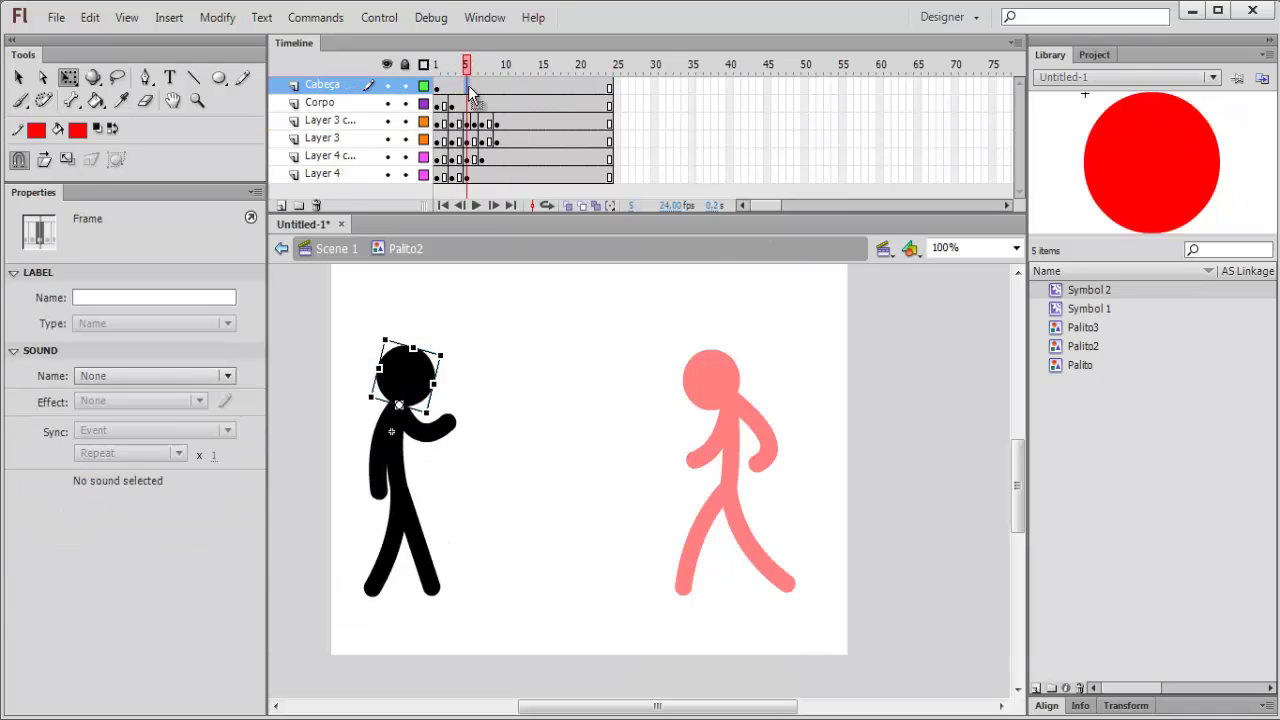
key(F6)
click(482, 88)
key(F6)
drag(440, 338, 421, 331)
Insert frame 11 keyframes on Layer 3 and Layer 3 copy, try reshaping the front arm, and undo the last two changes
drag(437, 66, 514, 66)
drag(512, 121, 512, 139)
key(F6)
drag(471, 412, 480, 414)
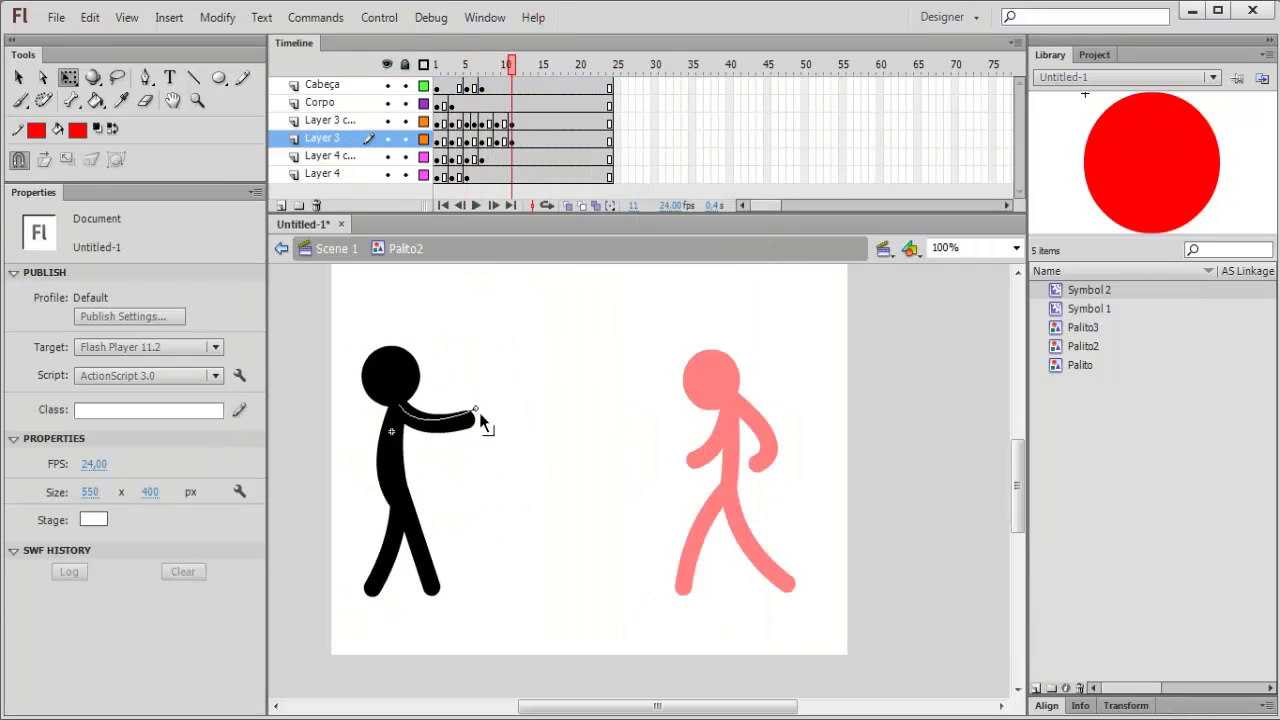
key(ctrl+z)
key(ctrl+z)
Insert a Cabeça keyframe at frame 10 in Palito2 and rotate the black head forward to upright
click(504, 88)
key(F6)
drag(423, 331, 440, 340)
click(519, 66)
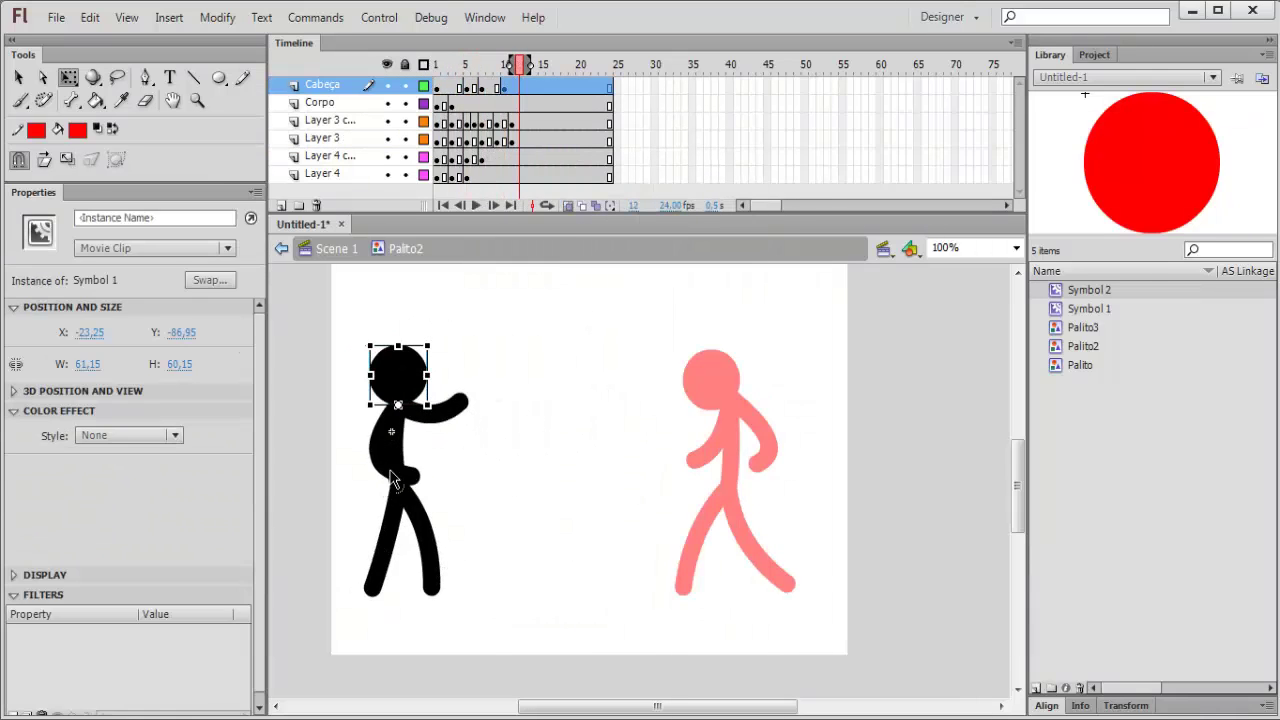
click(517, 124)
drag(512, 66, 497, 75)
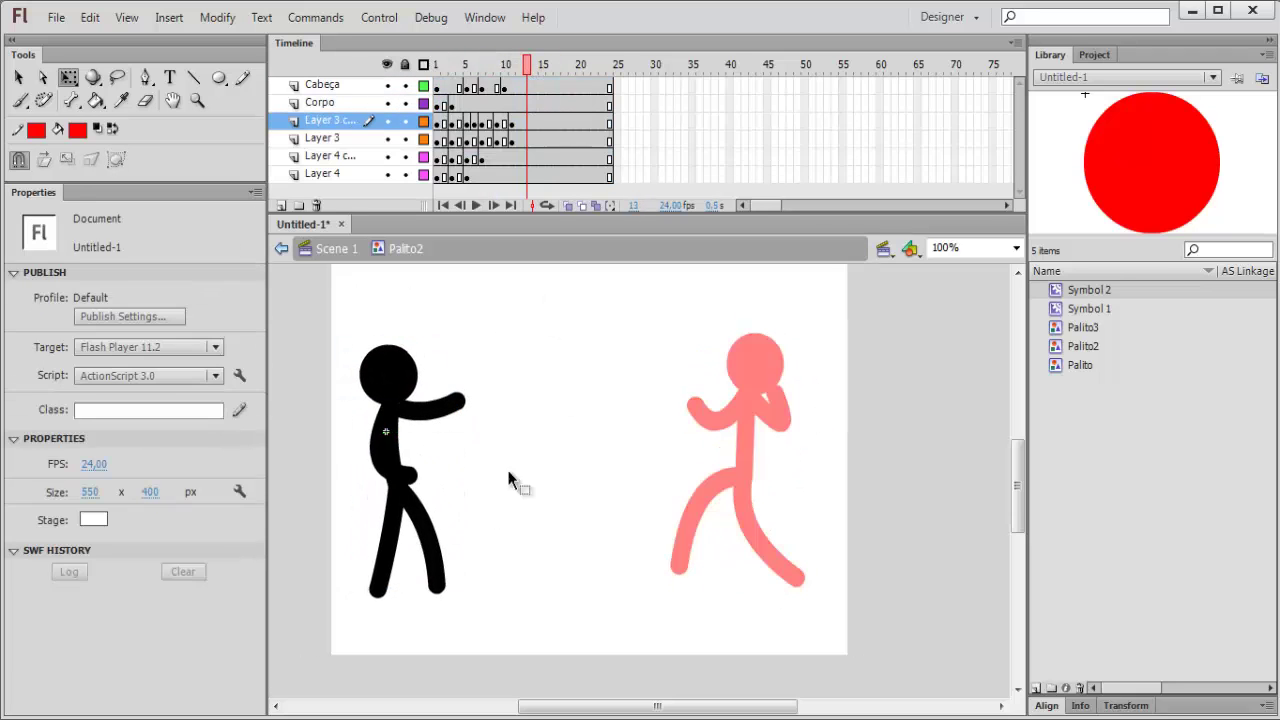
Insert frame 13 keyframes on all Palito2 layers, raise the rear forearm and bend the front arm with onion skinning
drag(527, 87, 527, 176)
key(F6)
click(568, 205)
click(508, 440)
drag(409, 474, 409, 458)
drag(428, 412, 430, 420)
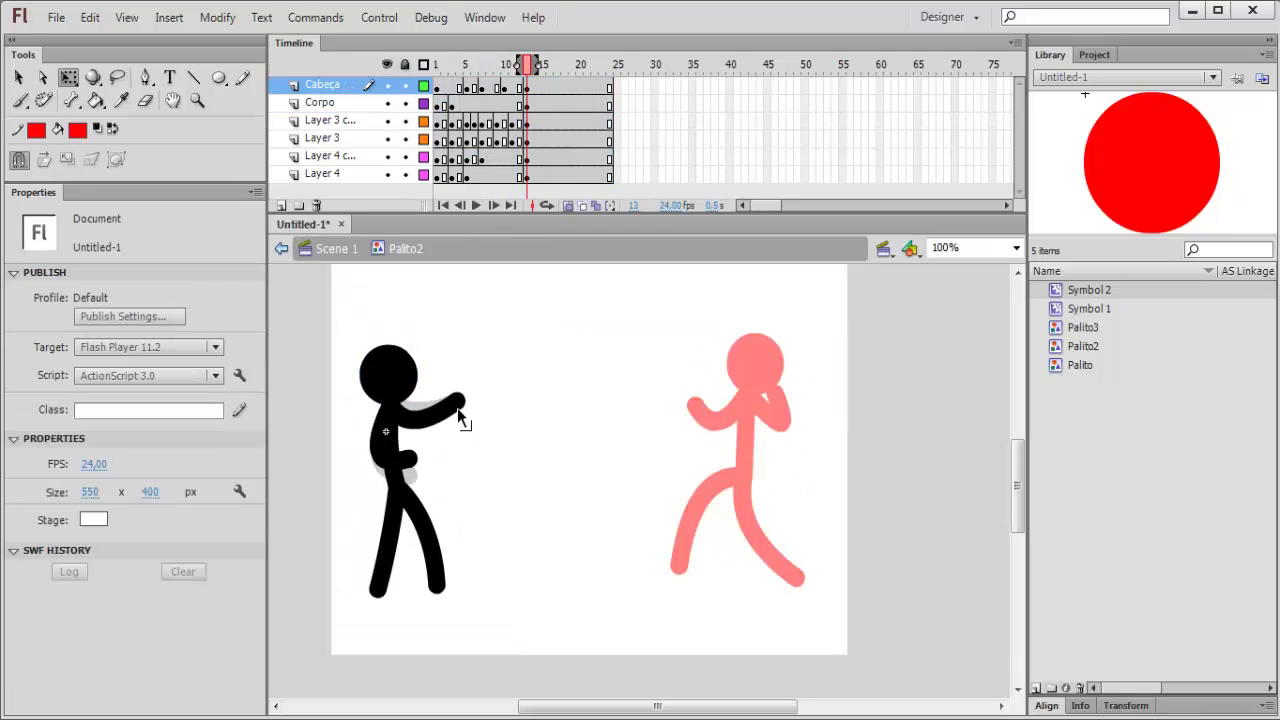
click(390, 372)
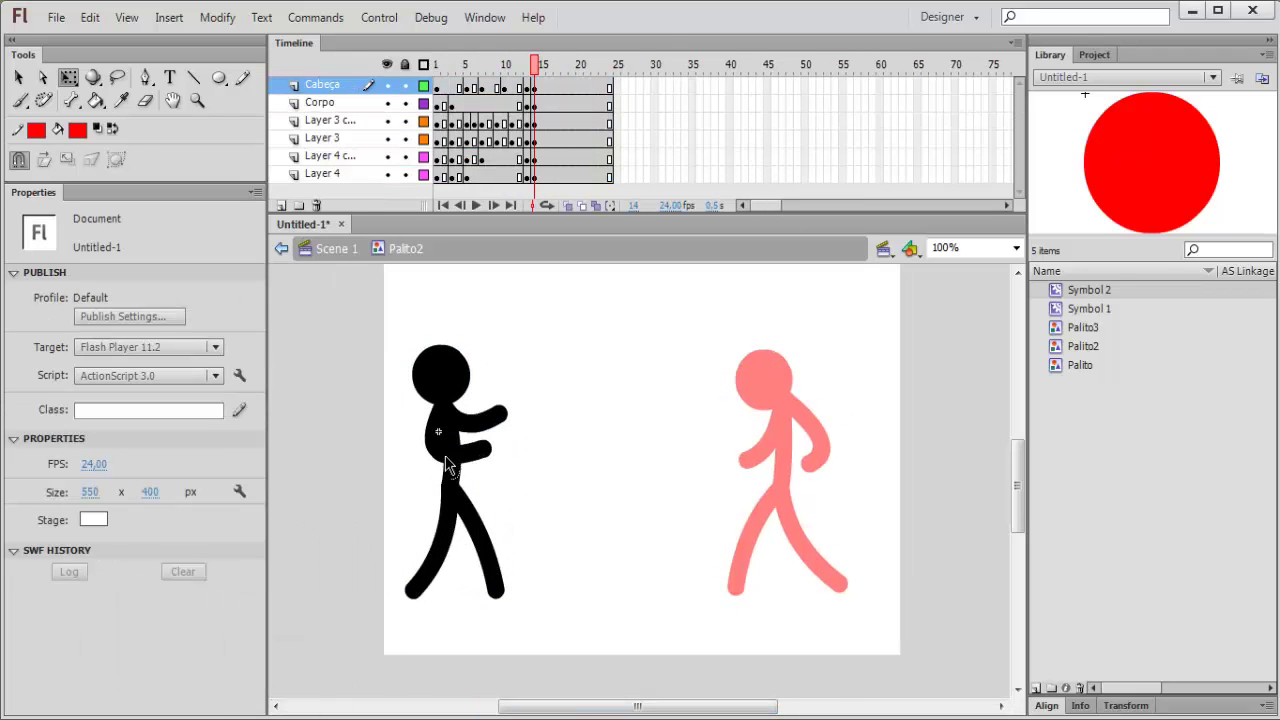
Insert frame 15 keyframes on all Palito2 layers, rotate the whole figure forward about its feet, and extend the front foot
drag(542, 87, 542, 176)
right_click(540, 140)
click(590, 215)
drag(456, 472, 456, 597)
drag(503, 338, 511, 343)
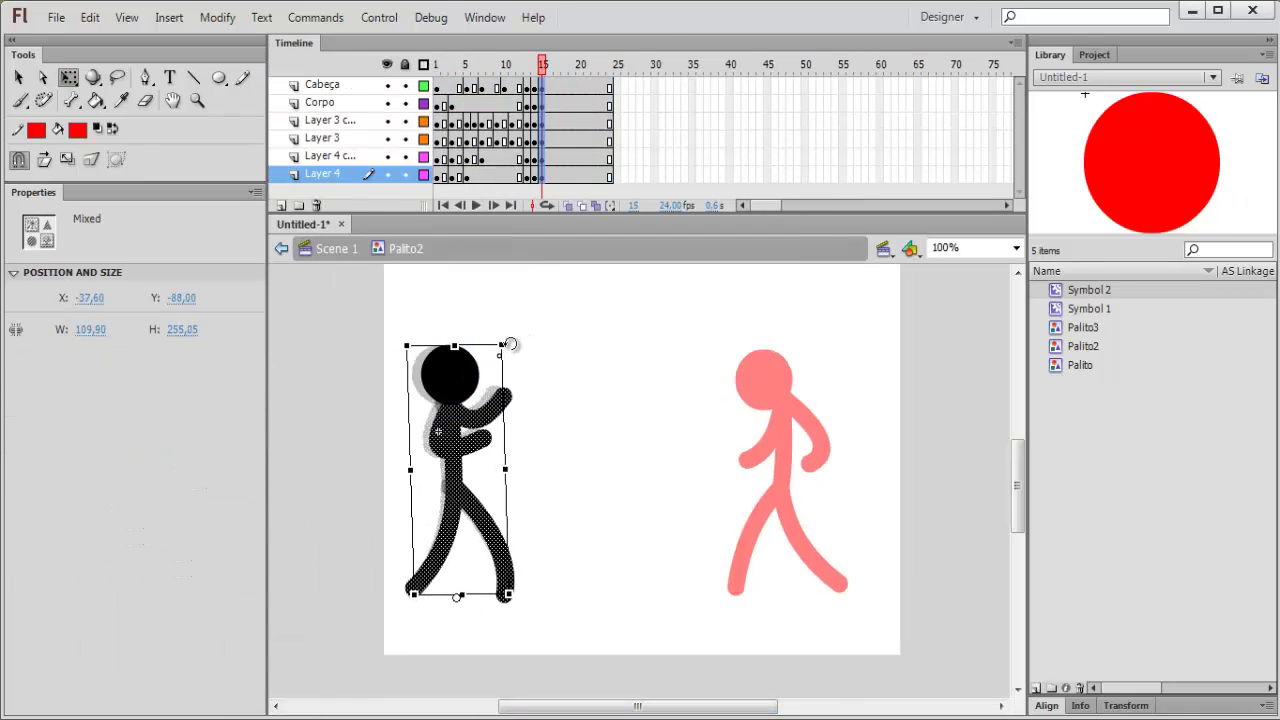
click(545, 470)
drag(506, 594, 518, 600)
mouse_move(543, 68)
mouse_down()
mouse_move(506, 72)
mouse_move(534, 66)
mouse_up()
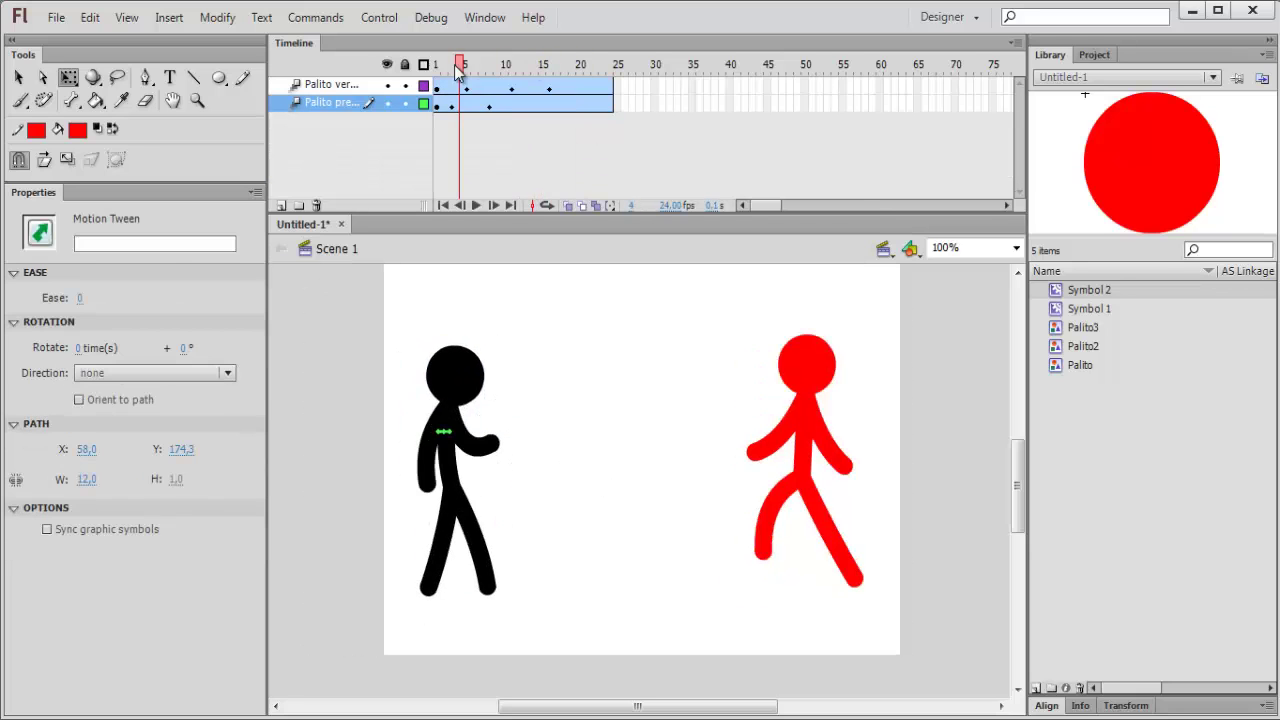
In Scene 1, extend both figure layers to frame 46 with new motion tween spans starting at frame 18
click(568, 101)
click(458, 440)
click(770, 470)
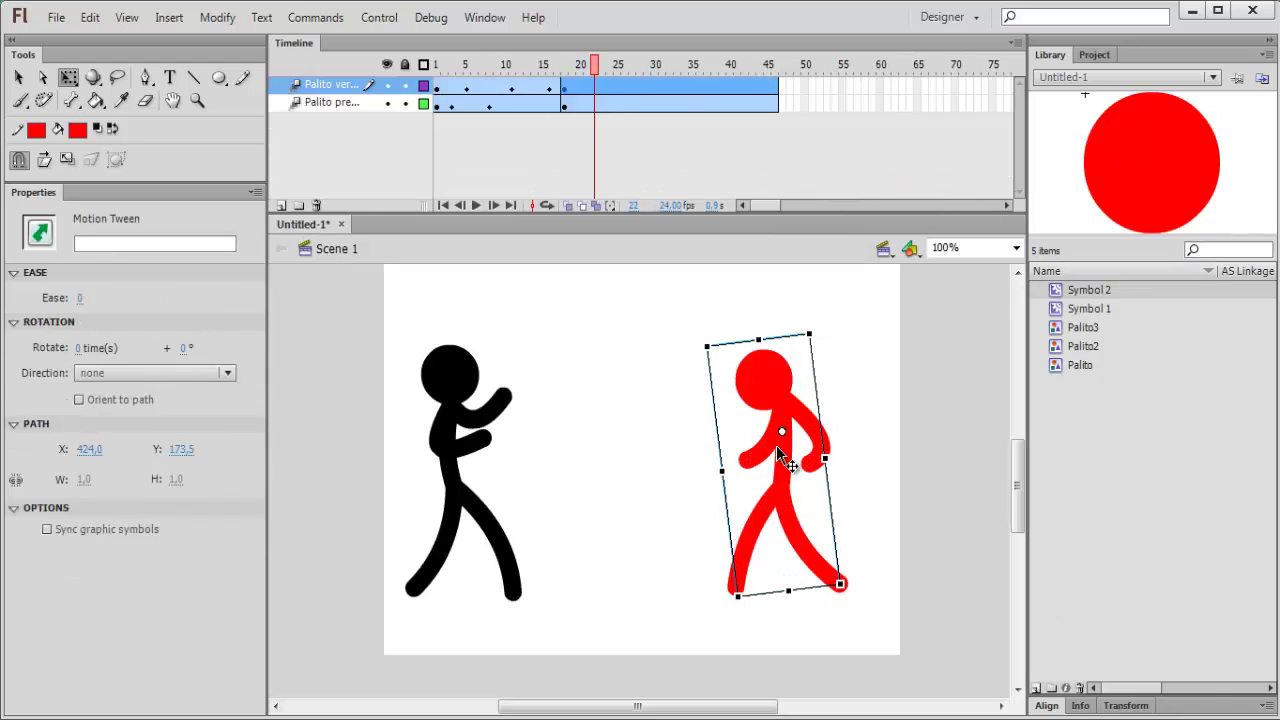
click(646, 429)
Set frame 22 keyframes for both figures, squashing them slightly downward from a transformation point at the feet
click(775, 360)
click(668, 105)
drag(666, 105, 595, 104)
click(763, 354)
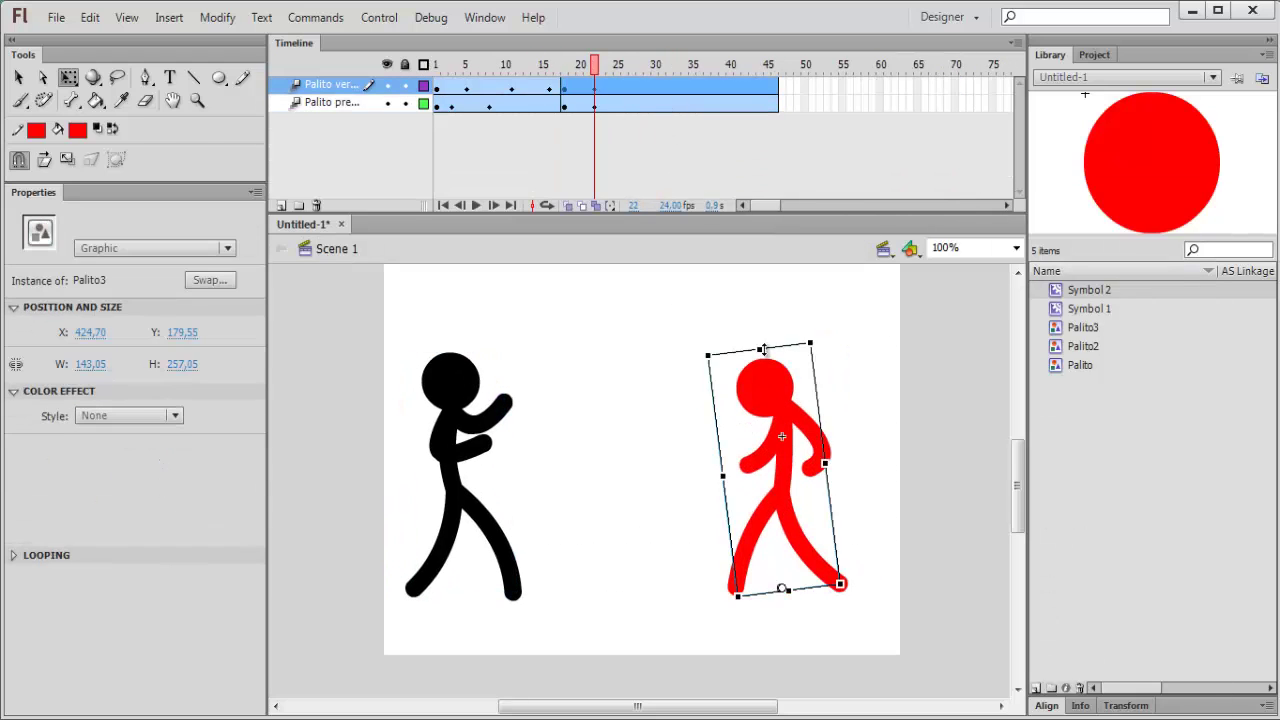
drag(763, 349, 773, 349)
Copy the frame 18 properties and paste them at frame 26 for the figures and frame 29 for the black figure
click(596, 72)
right_click(625, 104)
right_click(625, 87)
click(686, 550)
right_click(568, 106)
click(630, 549)
right_click(649, 107)
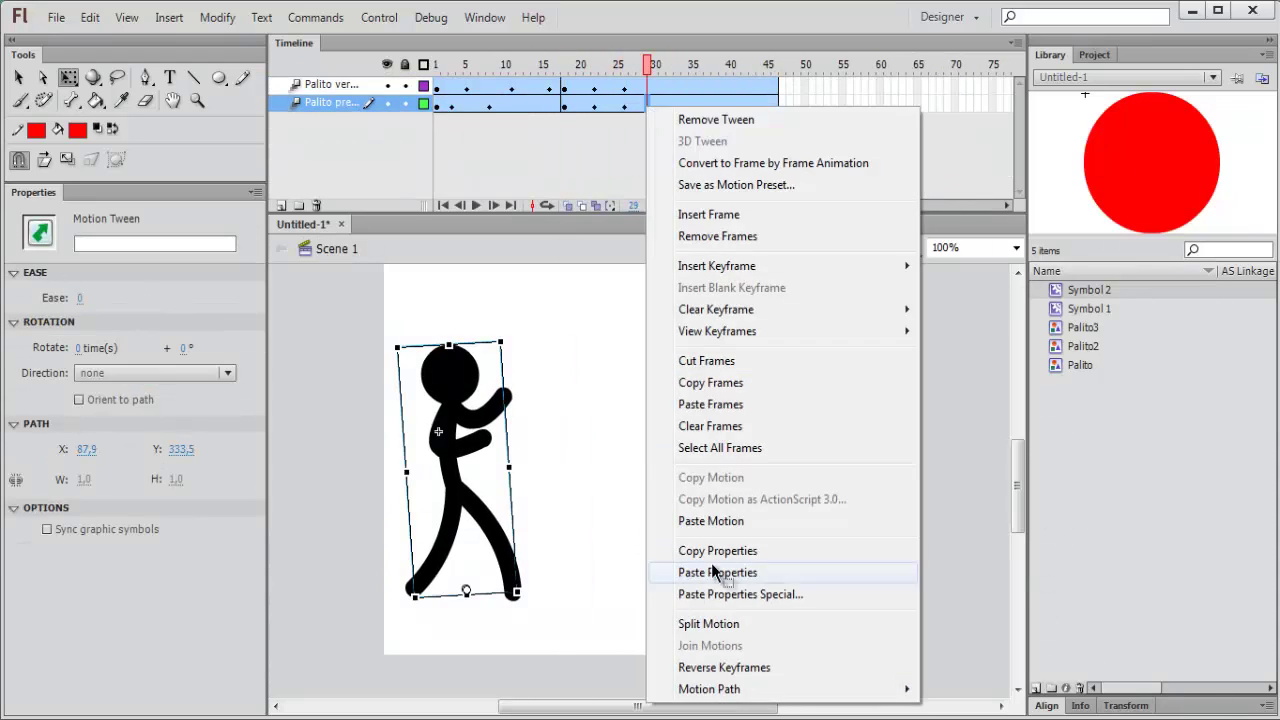
click(714, 571)
Respace both figures' up-and-down tween keyframes to frames 25, 33 and 41
right_click(655, 89)
mouse_move(565, 70)
mouse_down()
mouse_move(578, 70)
mouse_move(550, 68)
mouse_up()
right_click(596, 88)
click(654, 86)
click(654, 106)
drag(596, 106, 738, 105)
click(280, 583)
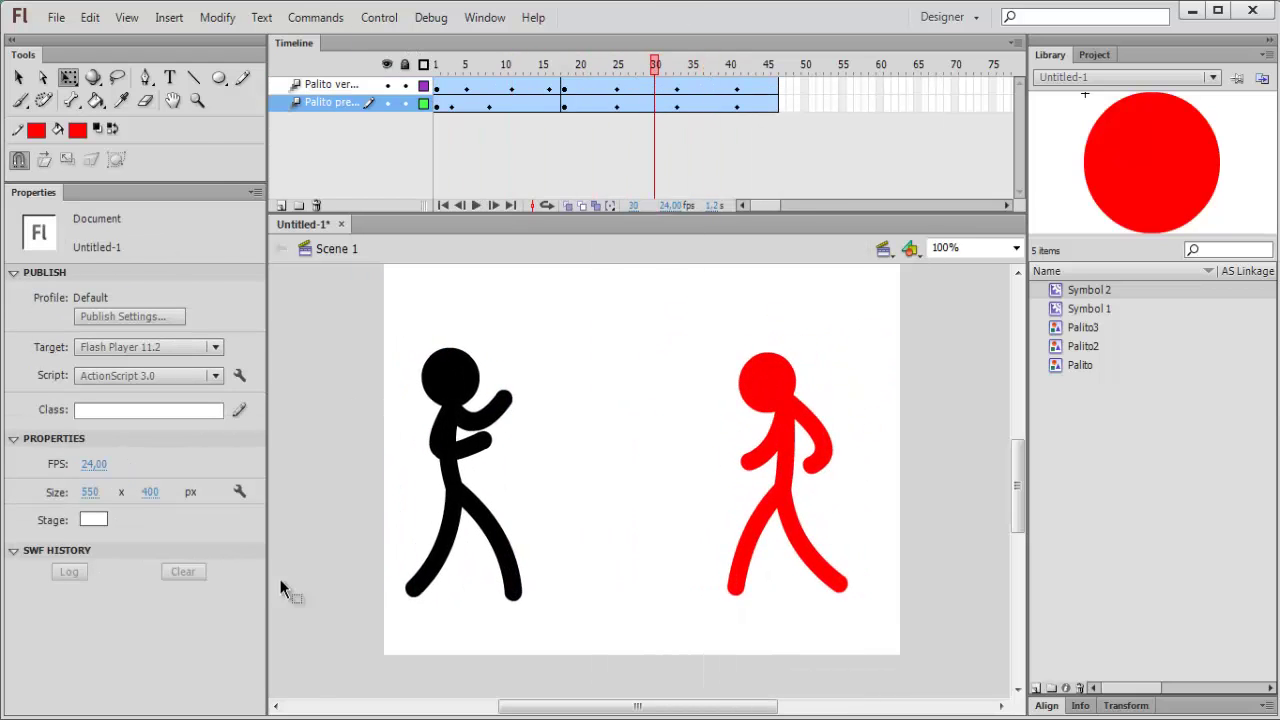
Save the document and open Palito3 for editing at frame 42
click(56, 17)
click(80, 176)
click(752, 87)
double_click(780, 400)
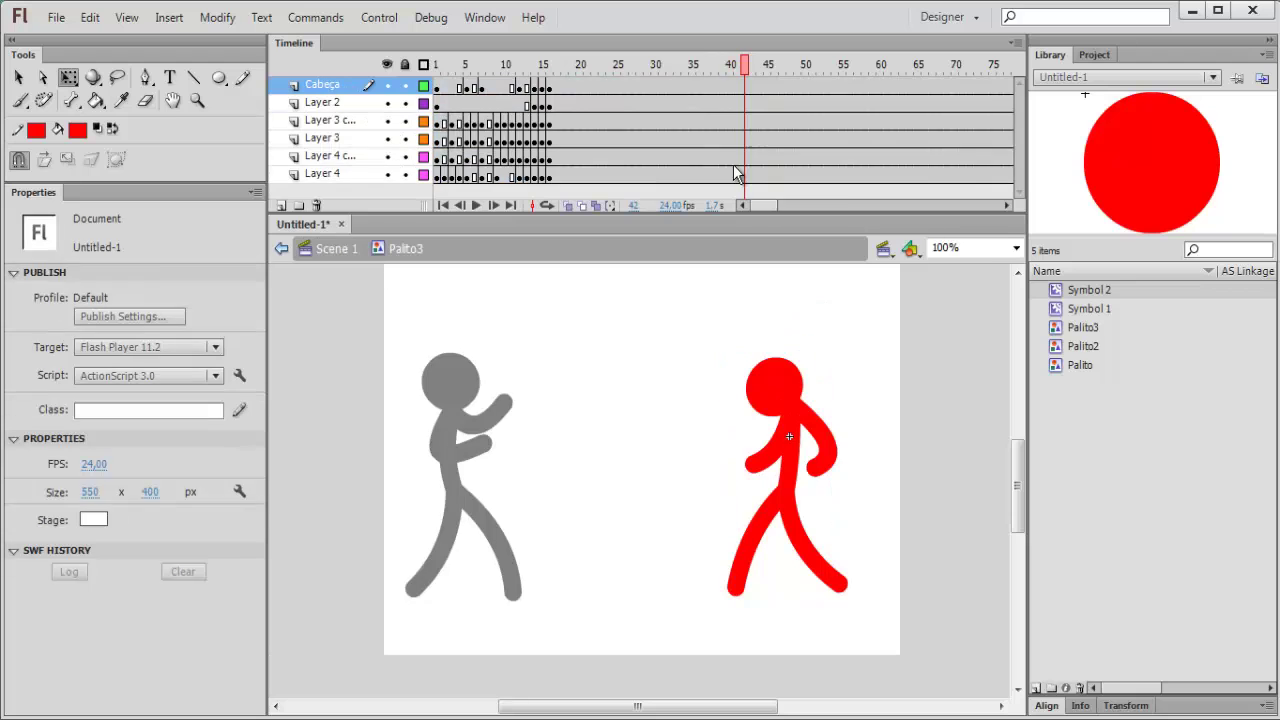
Insert keyframes on all Palito3 layers at frames 42 and 43, leaning the red figure forward and lifting its rear leg
drag(742, 174, 742, 86)
key(F6)
drag(826, 338, 795, 330)
click(791, 363)
click(777, 362)
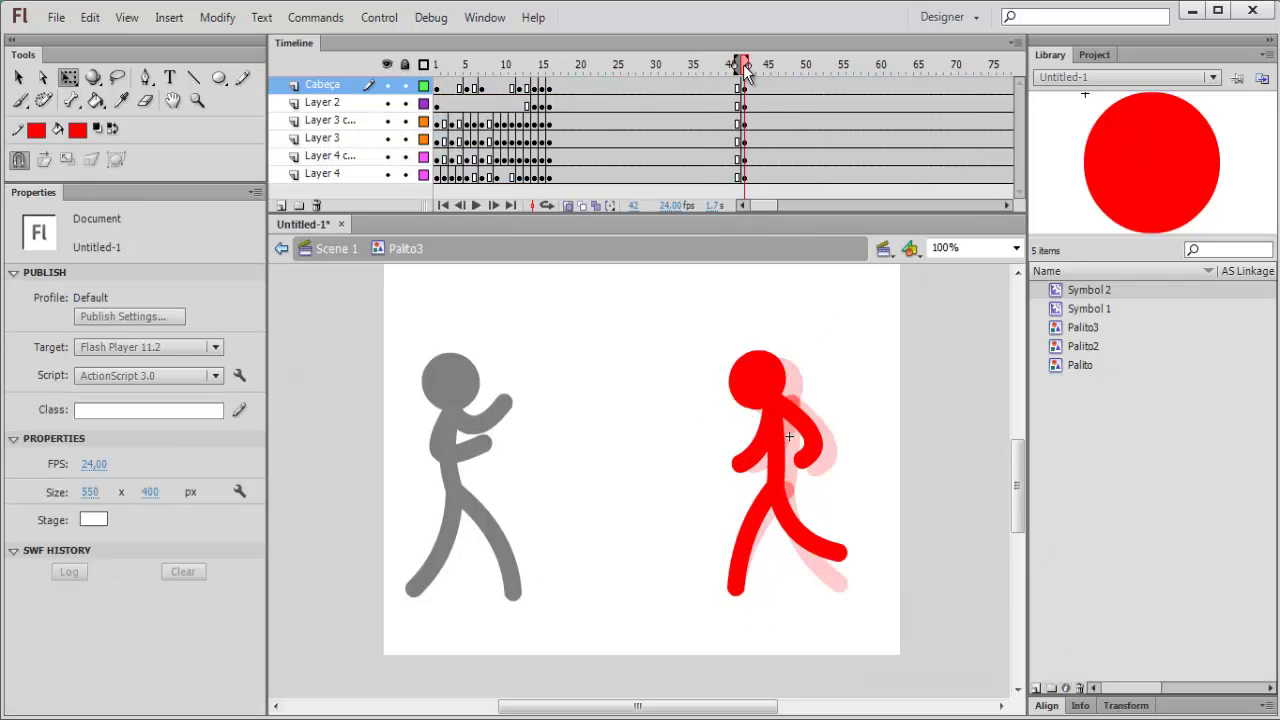
key(ctrl+a)
click(738, 372)
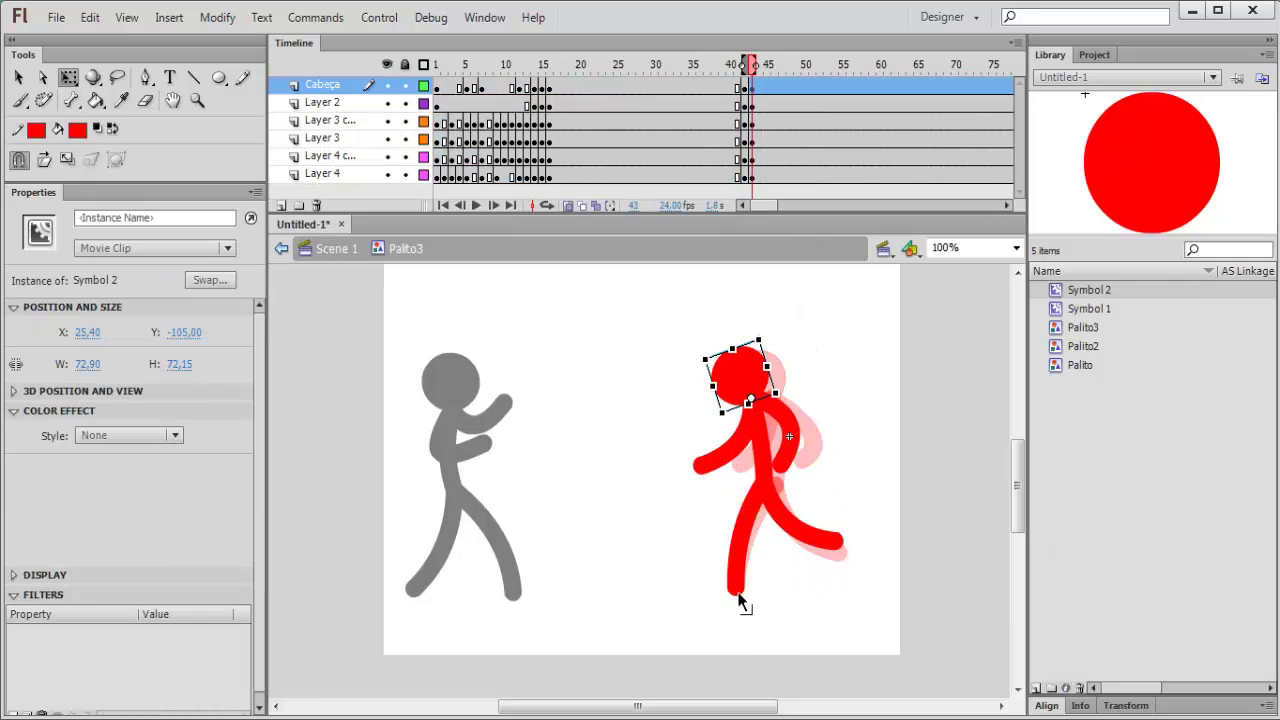
Insert frame 44 keyframes on all Palito3 layers, swing the supporting foot backward, and tilt the head back slightly
drag(759, 86, 759, 172)
right_click(759, 167)
click(839, 307)
drag(738, 590, 795, 586)
click(738, 374)
drag(770, 332, 782, 338)
Insert frame 45 keyframes on all Palito3 layers, straighten the supporting leg under the body, and raise both forearms
drag(767, 86, 767, 172)
key(F6)
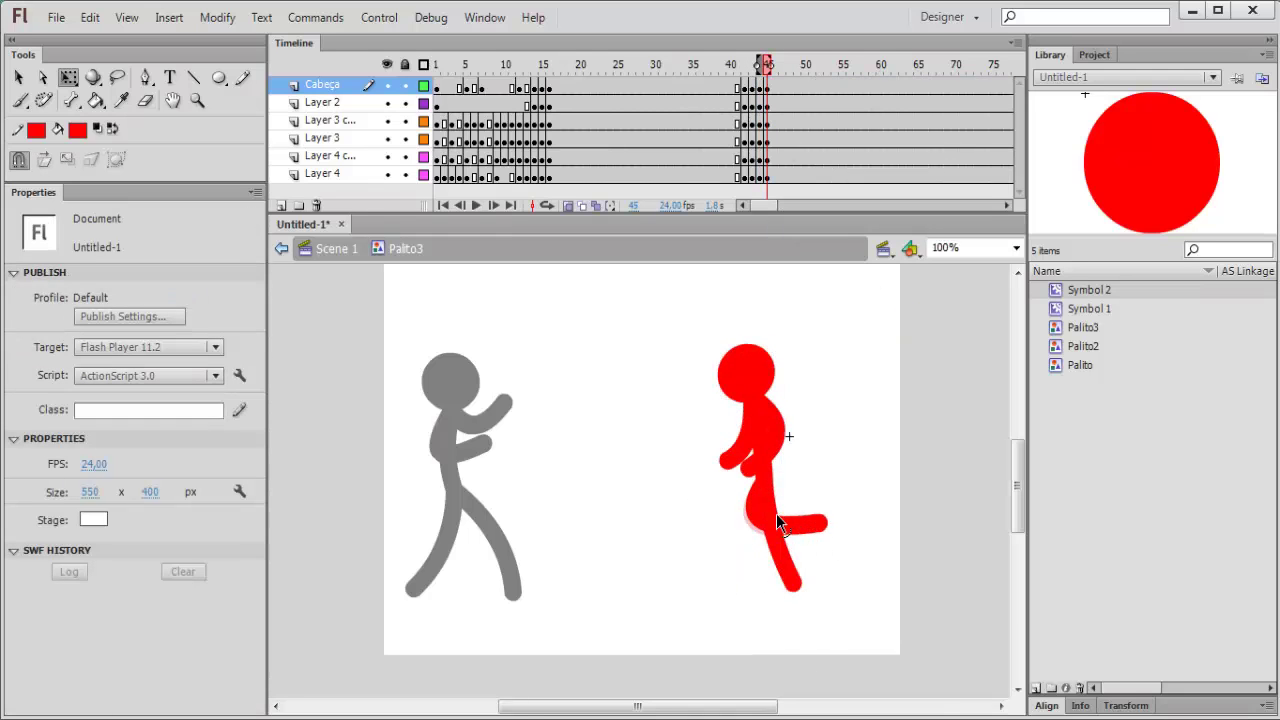
drag(786, 456, 781, 451)
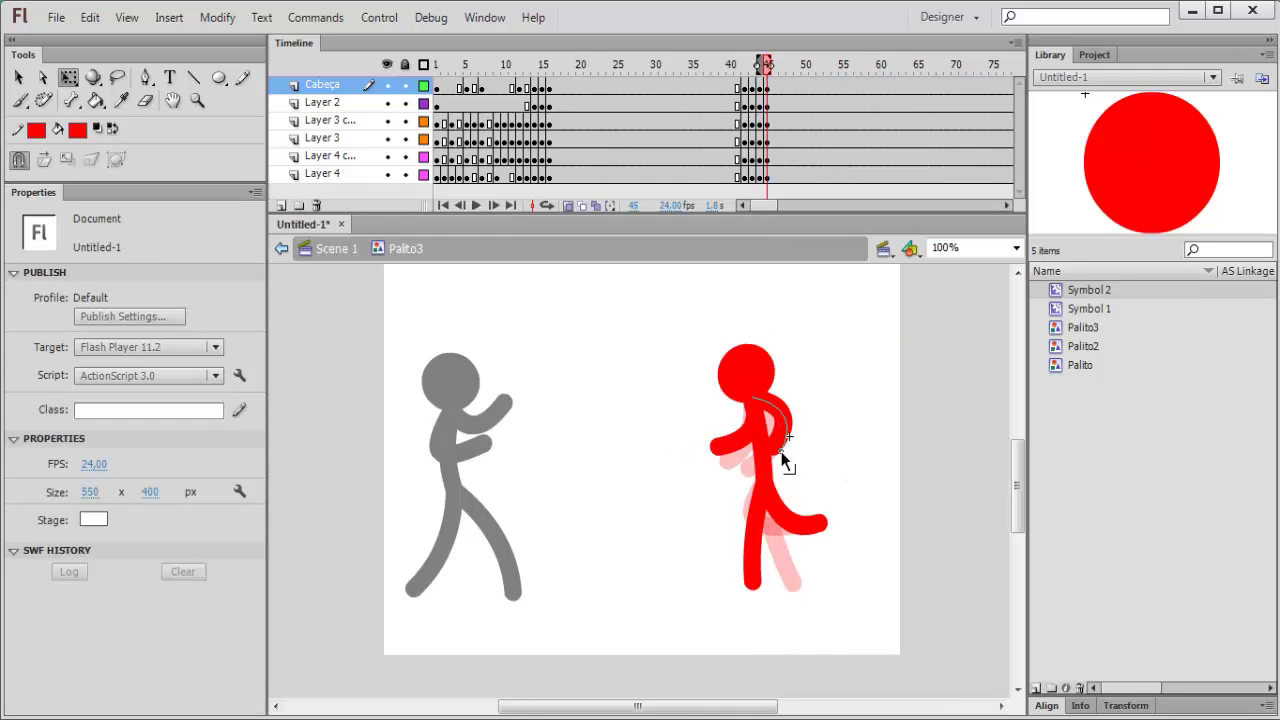
Insert frame 46 keyframes on all Palito3 layers and stretch the legs and arms into a wide running stride
drag(775, 86, 775, 172)
key(F6)
drag(819, 525, 839, 488)
drag(752, 582, 708, 582)
drag(781, 451, 807, 434)
drag(717, 447, 697, 455)
drag(807, 434, 819, 437)
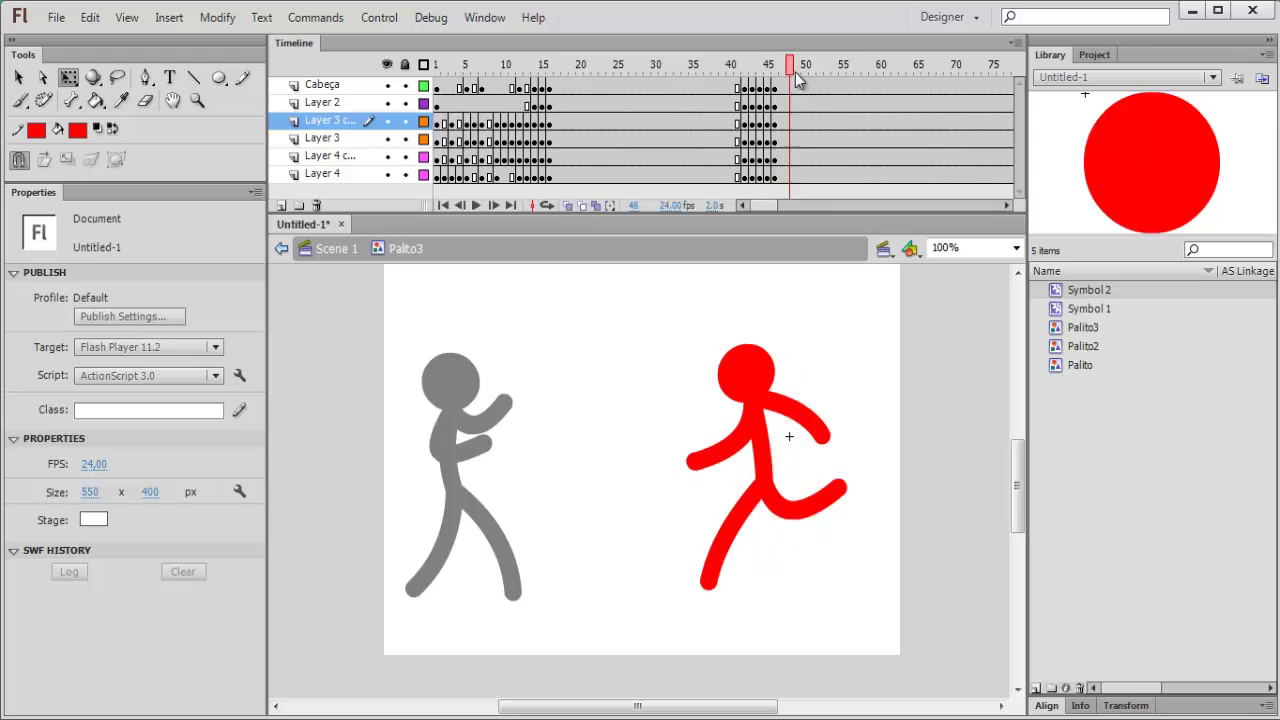
Insert frame 47 keyframes on all Palito3 layers and pull both feet back in under the red figure's body
drag(783, 172, 783, 86)
key(F6)
click(567, 205)
drag(708, 582, 755, 582)
drag(839, 488, 810, 505)
Insert frame 48 keyframes on all Palito3 layers, moving the standing foot back and both hands close to the body
drag(790, 172, 790, 86)
right_click(794, 86)
click(862, 226)
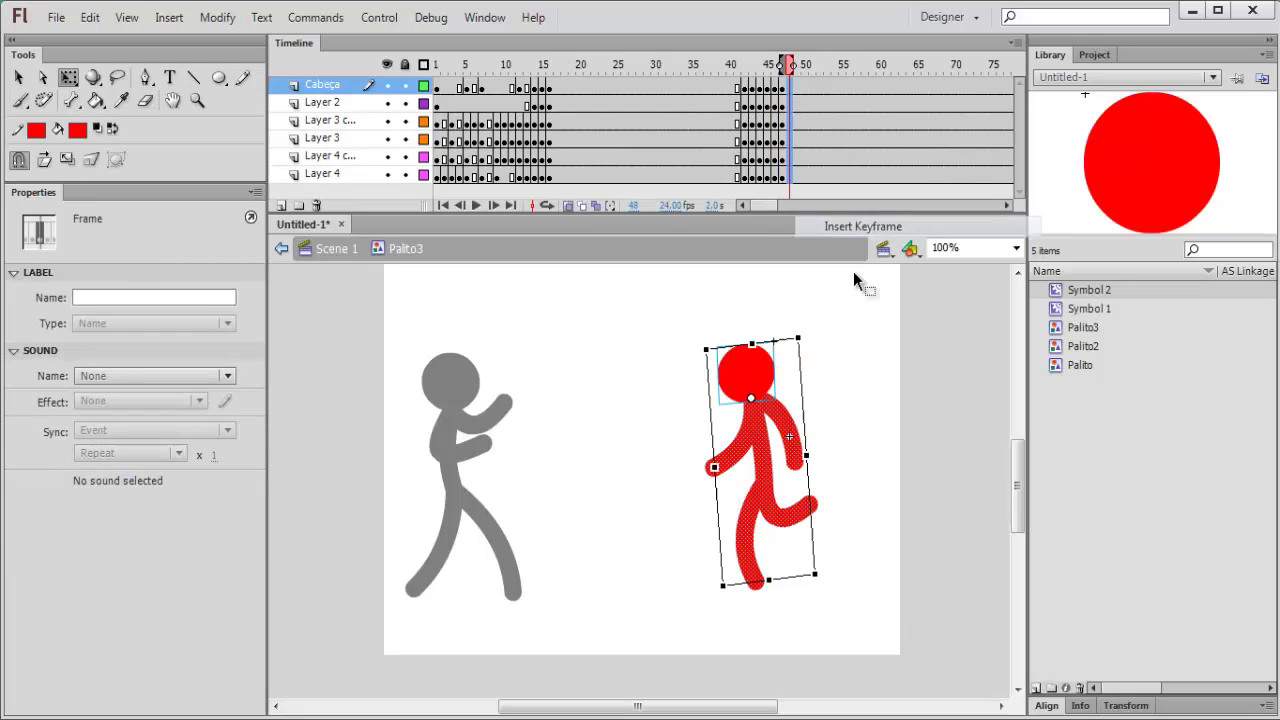
click(853, 271)
drag(755, 582, 780, 580)
drag(714, 467, 737, 470)
drag(795, 462, 771, 460)
Straighten the red figure's standing leg and extend its front arm forward at frame 48, comparing with the preceding frames
drag(797, 172, 797, 86)
right_click(799, 88)
click(862, 225)
drag(781, 580, 764, 582)
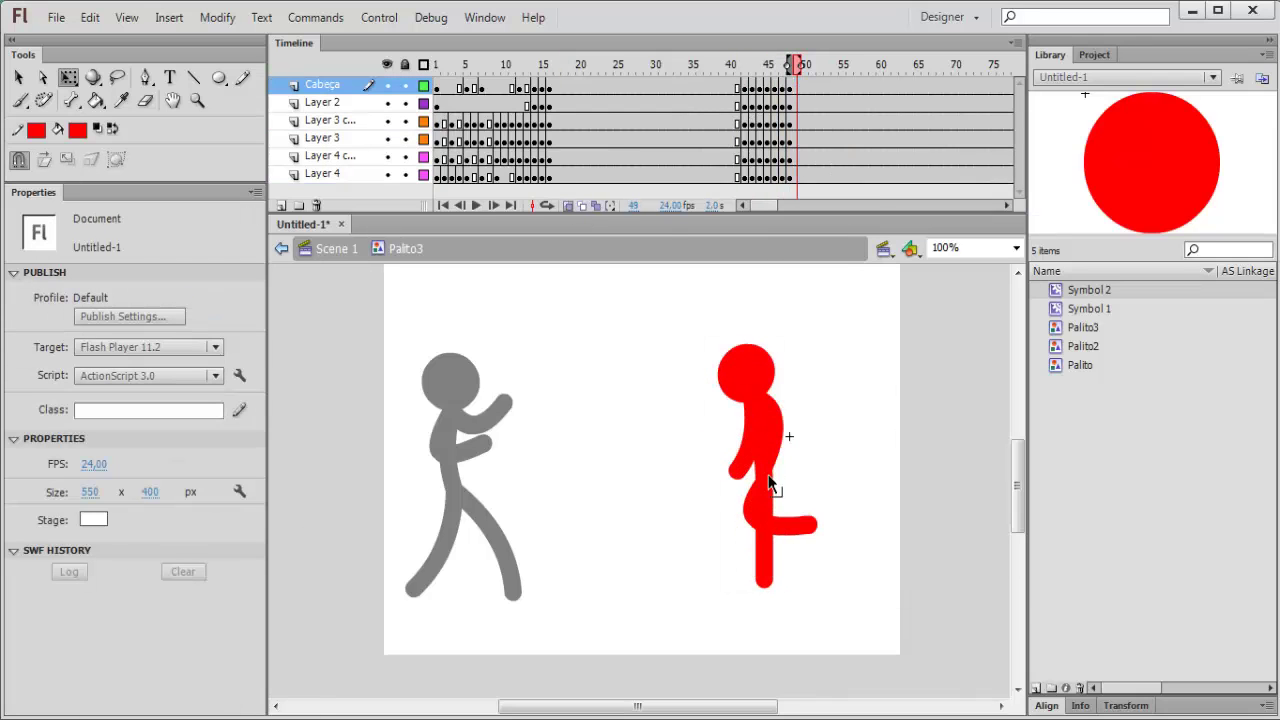
drag(731, 468, 709, 458)
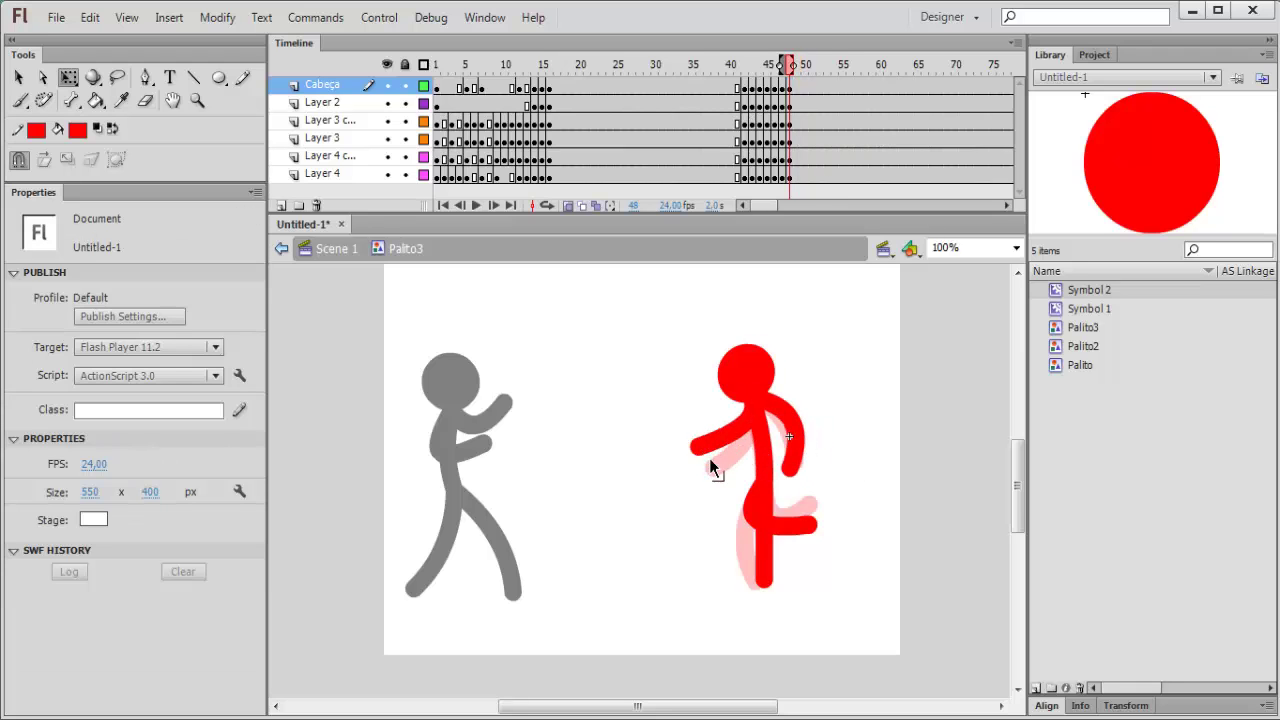
key(comma)
key(comma)
Return to Scene 1, move the red figure close to the black one, and reopen Palito3
click(569, 206)
drag(768, 175, 774, 118)
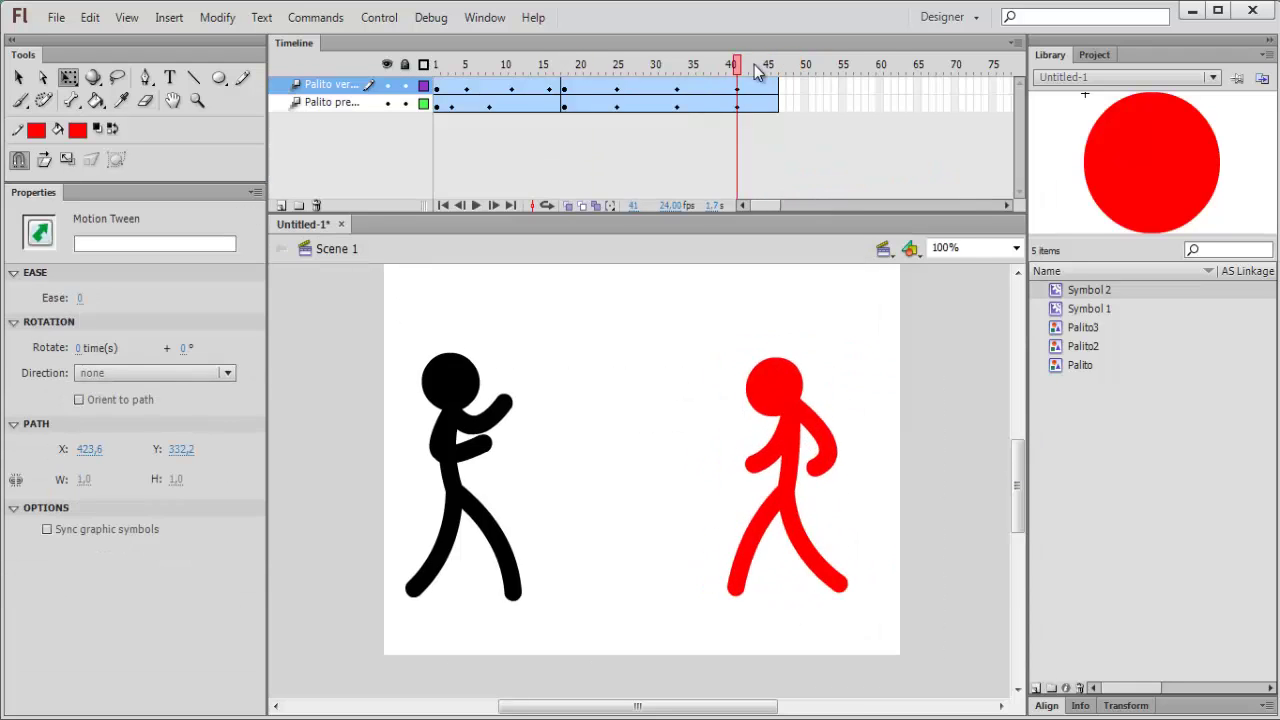
click(683, 66)
mouse_move(639, 66)
mouse_down()
mouse_move(603, 68)
mouse_move(639, 68)
mouse_up()
double_click(590, 440)
Insert frame 50 keyframes on all Palito3 layers, bend the raised leg's knee forward and shift the standing foot slightly back
drag(805, 86, 828, 172)
right_click(828, 172)
click(879, 280)
drag(805, 86, 808, 172)
right_click(808, 172)
click(855, 311)
click(715, 440)
drag(640, 537, 566, 520)
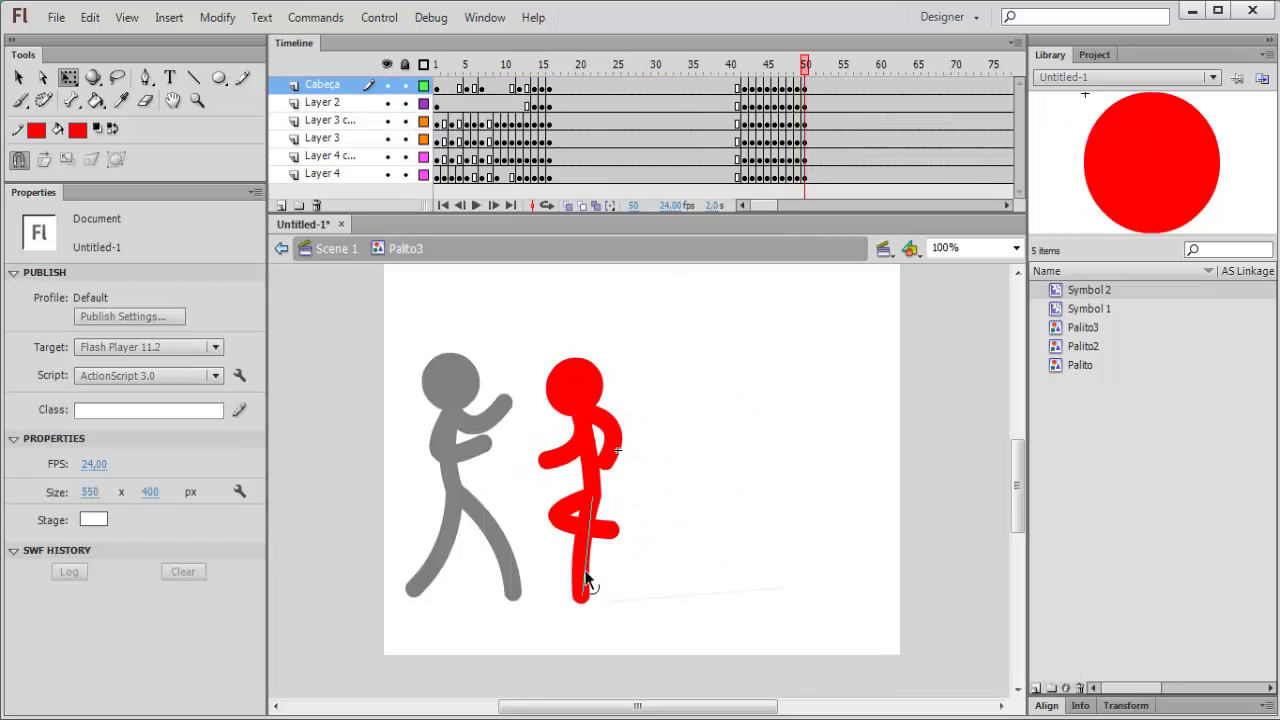
drag(586, 580, 598, 592)
Insert frame 51 keyframes on all Palito3 layers, swing the bent leg forward and adjust the head, rear arm and standing foot
drag(812, 86, 815, 172)
right_click(816, 172)
click(855, 309)
drag(600, 525, 540, 520)
drag(575, 387, 582, 385)
drag(620, 475, 603, 474)
drag(600, 592, 614, 590)
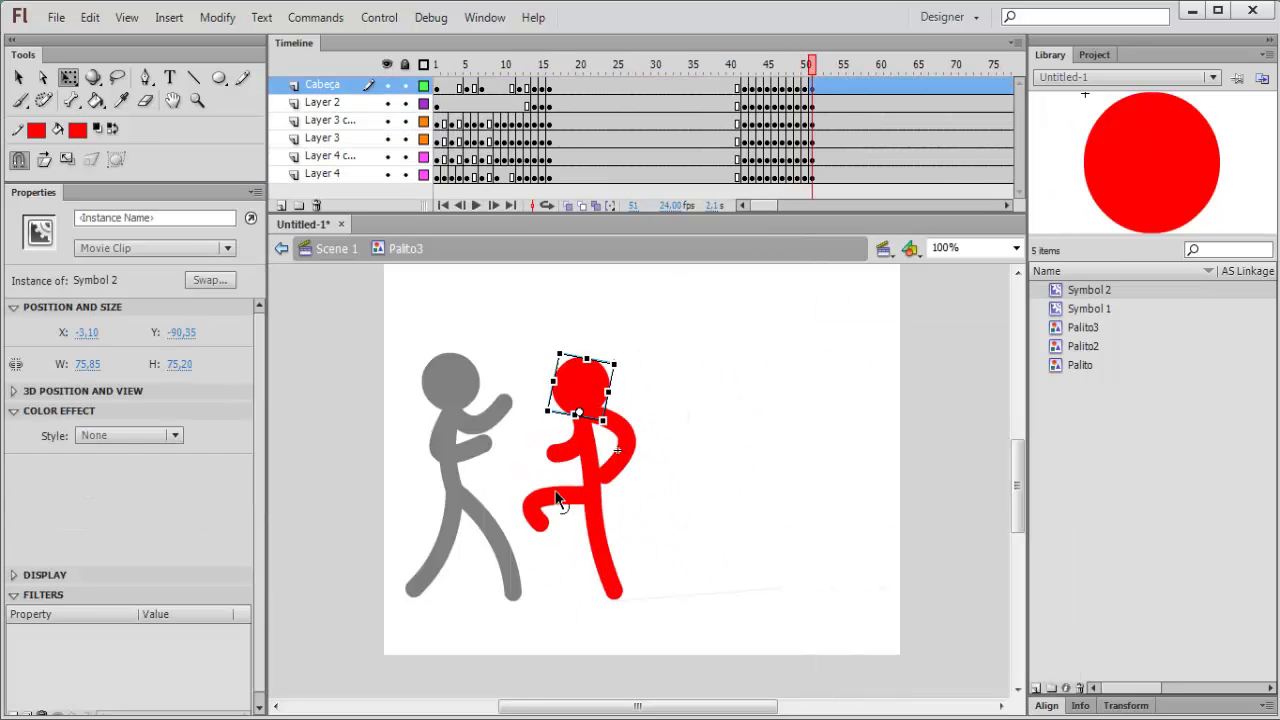
Insert frame 52 keyframes on all Palito3 layers, raise the kicking foot toward the black figure and turn on onion skinning
drag(819, 173, 820, 86)
right_click(821, 85)
click(886, 230)
drag(540, 520, 500, 470)
click(568, 205)
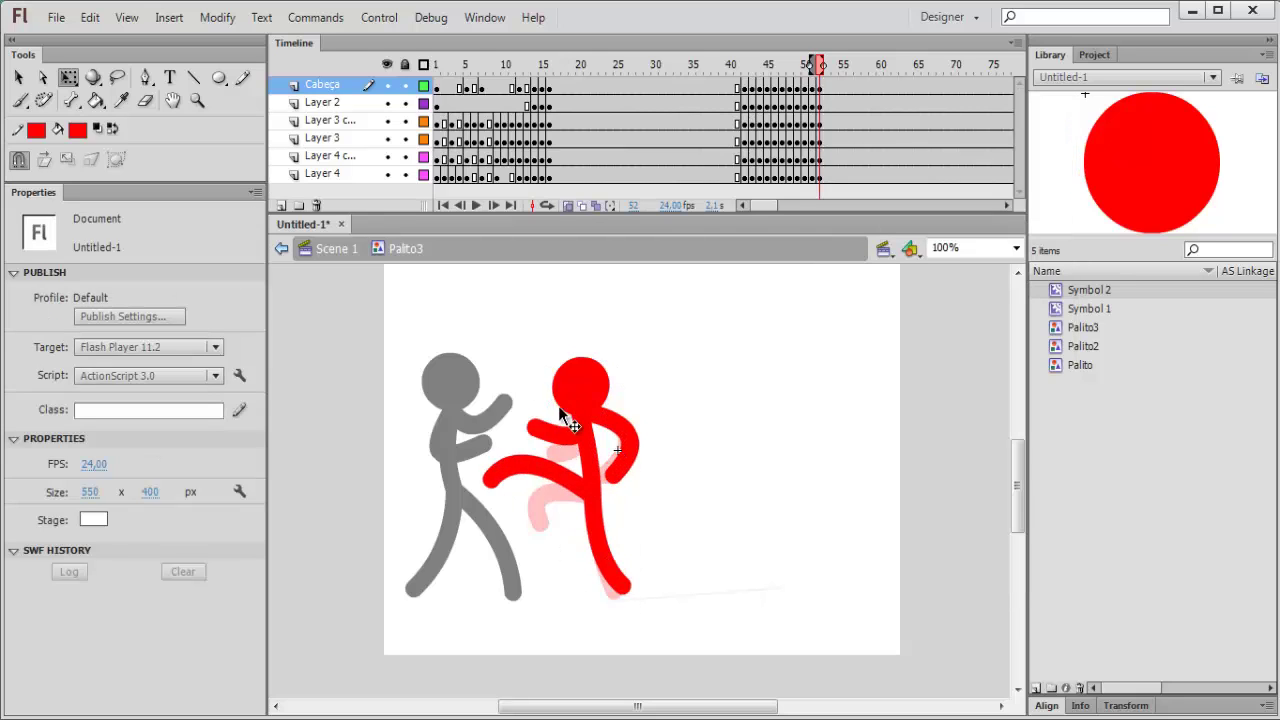
Insert frame 53 keyframes on all Palito3 layers, extend the kick into the black figure and adjust the standing leg, head and hands
drag(827, 173, 827, 86)
key(F6)
drag(491, 480, 471, 456)
drag(622, 586, 599, 575)
drag(598, 535, 576, 540)
drag(582, 385, 576, 387)
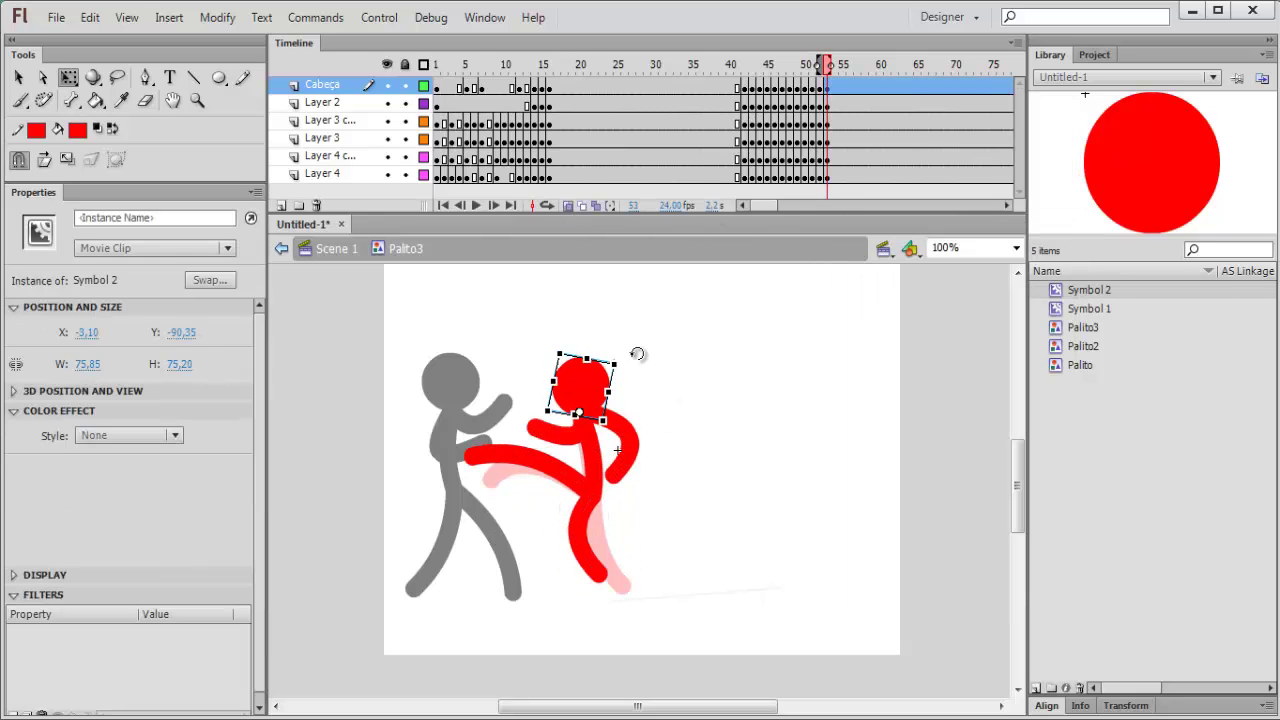
drag(535, 428, 544, 439)
drag(614, 475, 620, 456)
Insert frame 54 keyframes on all Palito3 layers and raise the kicking foot to the black figure's chest
drag(835, 172, 835, 86)
key(F6)
drag(471, 456, 465, 427)
Insert frame 55 keyframes on all Palito3 layers, pull the kicking leg back in, bring the standing foot forward and adjust the head
drag(842, 172, 842, 86)
right_click(843, 88)
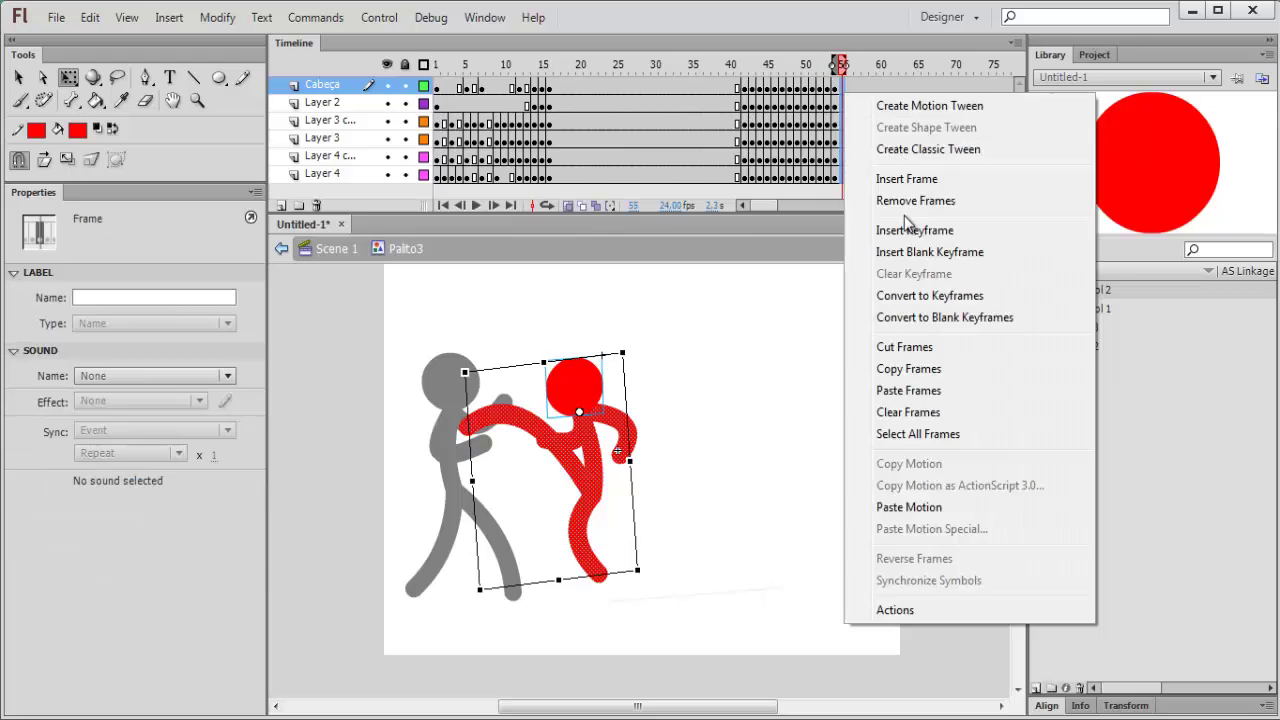
click(900, 229)
drag(465, 427, 523, 442)
drag(565, 455, 580, 428)
drag(598, 574, 545, 558)
drag(523, 442, 535, 467)
drag(576, 387, 582, 388)
Insert frame 56 keyframes on all Palito3 layers and reposition the red figure's legs and arms, using layer outlines to separate overlapping limbs
drag(849, 173, 849, 86)
key(F6)
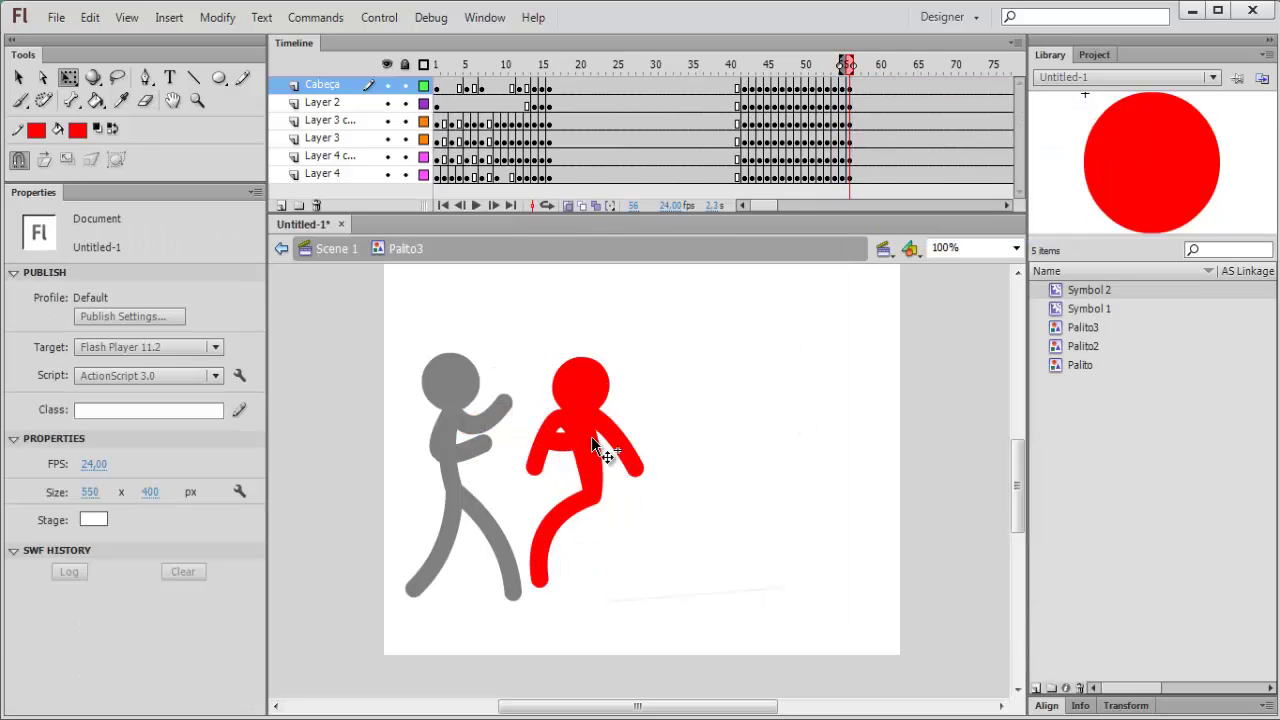
click(423, 64)
click(423, 138)
click(423, 156)
drag(535, 467, 626, 476)
click(423, 173)
drag(547, 530, 513, 517)
drag(535, 497, 560, 417)
drag(423, 120, 423, 138)
drag(546, 440, 558, 465)
click(423, 102)
click(423, 85)
Return to Scene 1 and move the red figure up and closer to the black one at frames 52 and 55
click(336, 248)
mouse_move(805, 64)
mouse_down()
mouse_move(766, 65)
mouse_move(800, 65)
mouse_move(797, 75)
mouse_up()
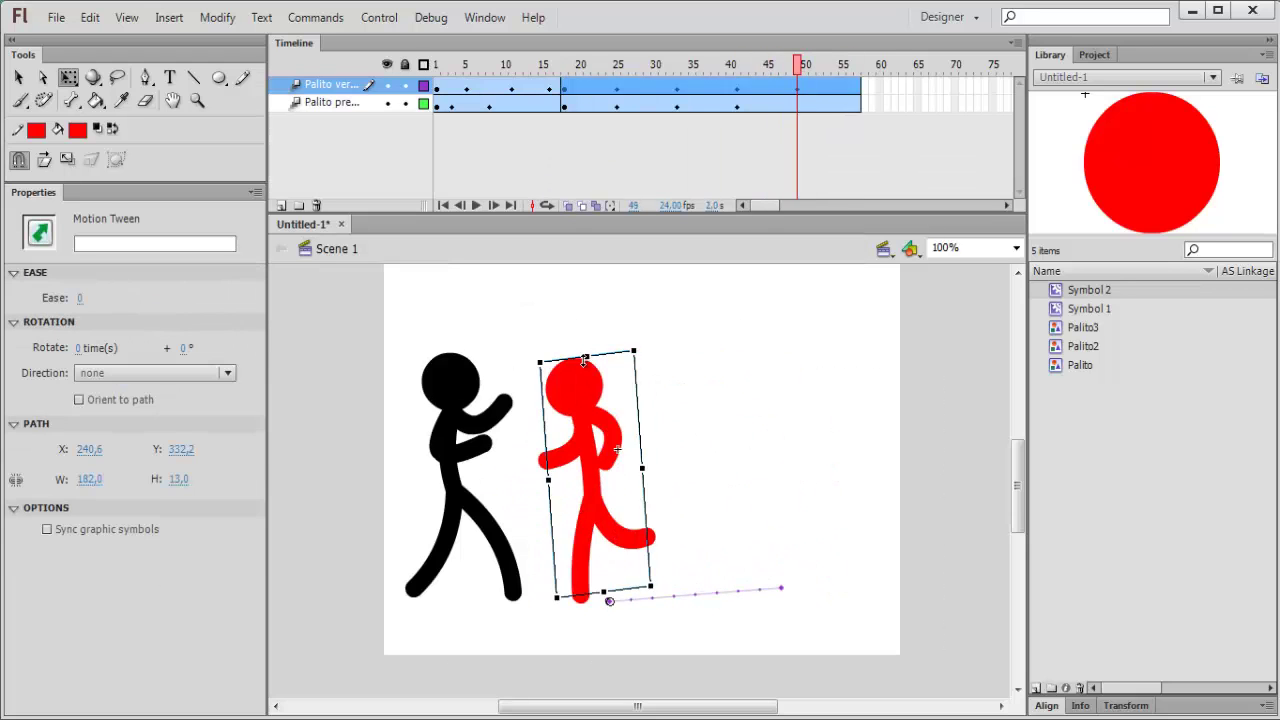
key(period)
key(period)
key(period)
drag(578, 366, 558, 353)
key(period)
key(period)
key(period)
drag(560, 437, 516, 413)
Nudge the red figure's placement at frame 52 and rotate and raise it at frame 55
key(comma)
key(comma)
key(comma)
drag(570, 530, 560, 529)
drag(822, 68, 843, 71)
drag(603, 334, 652, 340)
drag(585, 440, 562, 426)
drag(842, 68, 718, 100)
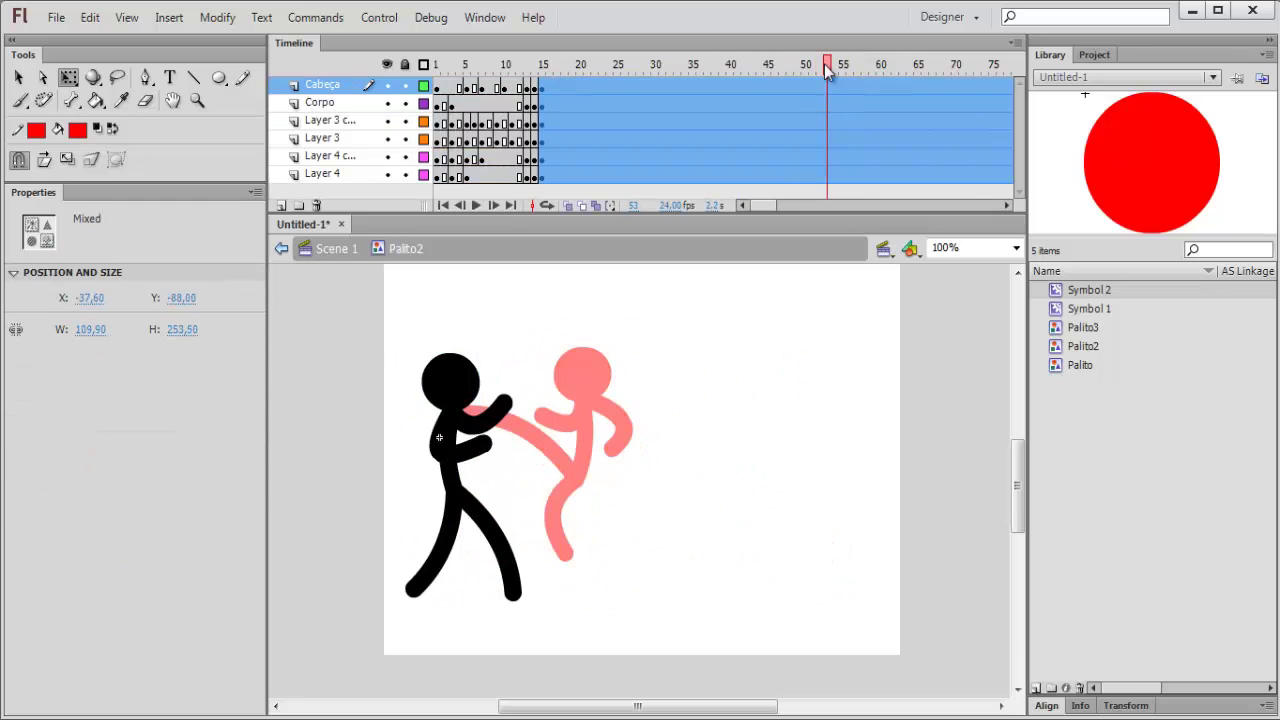
Start the black figure's reaction to the kick at frame 53 of Palito2 by repositioning its limbs
click(455, 380)
click(463, 452)
drag(513, 592, 440, 549)
Insert frame 54 keyframes on all Palito2 layers, push the black figure's head back and raise its front foot
drag(834, 175, 834, 90)
key(F6)
click(440, 382)
key(q)
drag(473, 352, 465, 351)
key(v)
drag(516, 572, 502, 565)
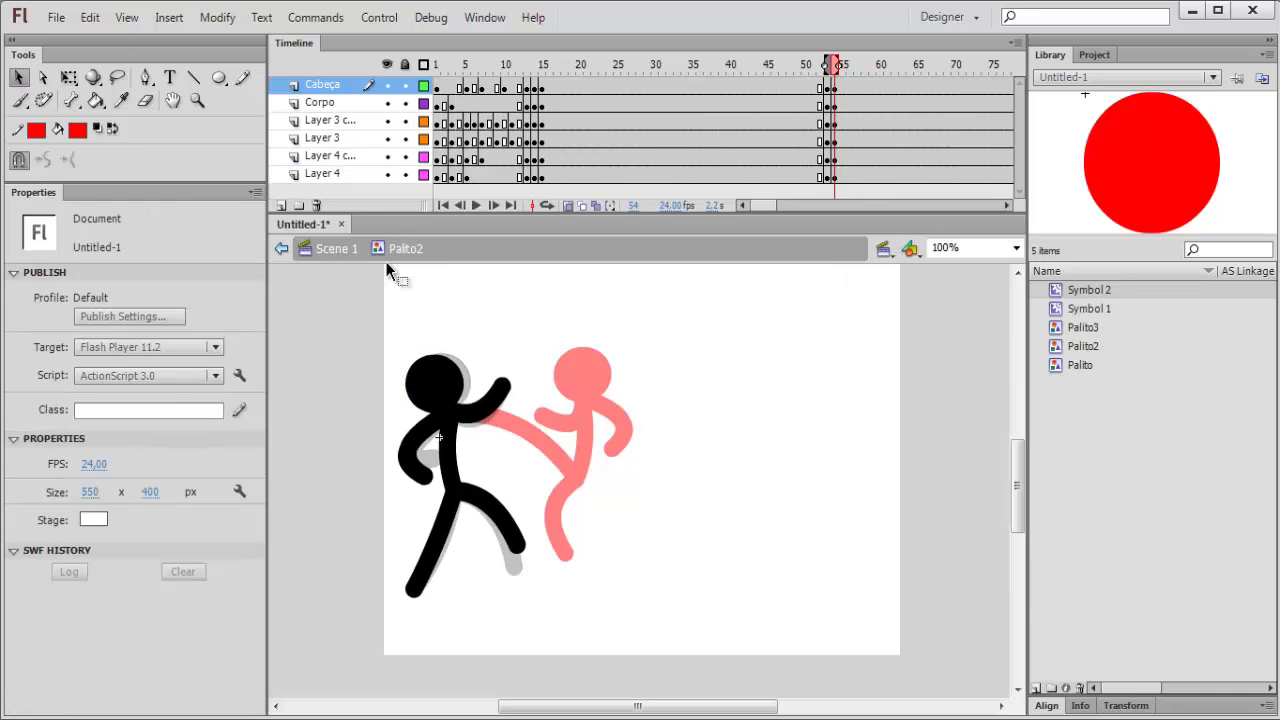
Return to Scene 1 and copy the black figure's tween properties from frame 33 to frame 49
click(336, 248)
drag(822, 68, 854, 90)
right_click(678, 104)
click(740, 549)
right_click(797, 104)
click(860, 571)
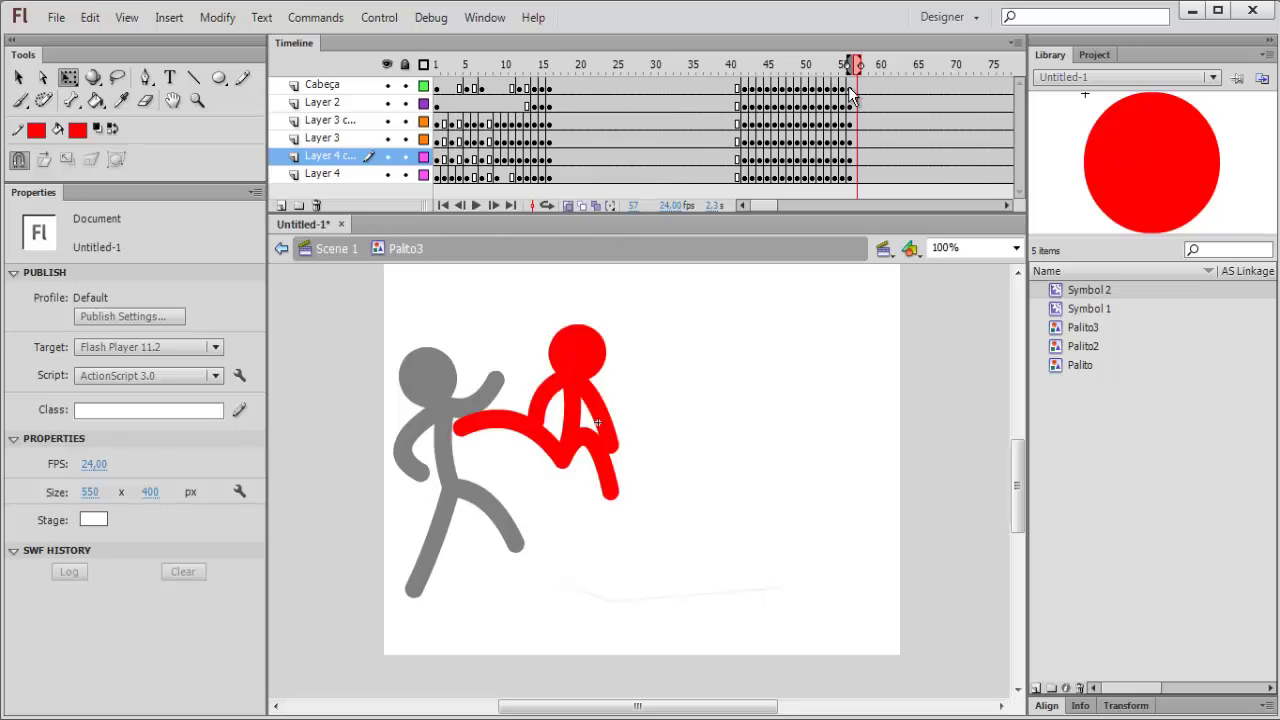
Raise the red figure's kicking leg and arms at frame 57 and insert frame 58 keyframes on all Palito3 layers
drag(490, 414, 484, 405)
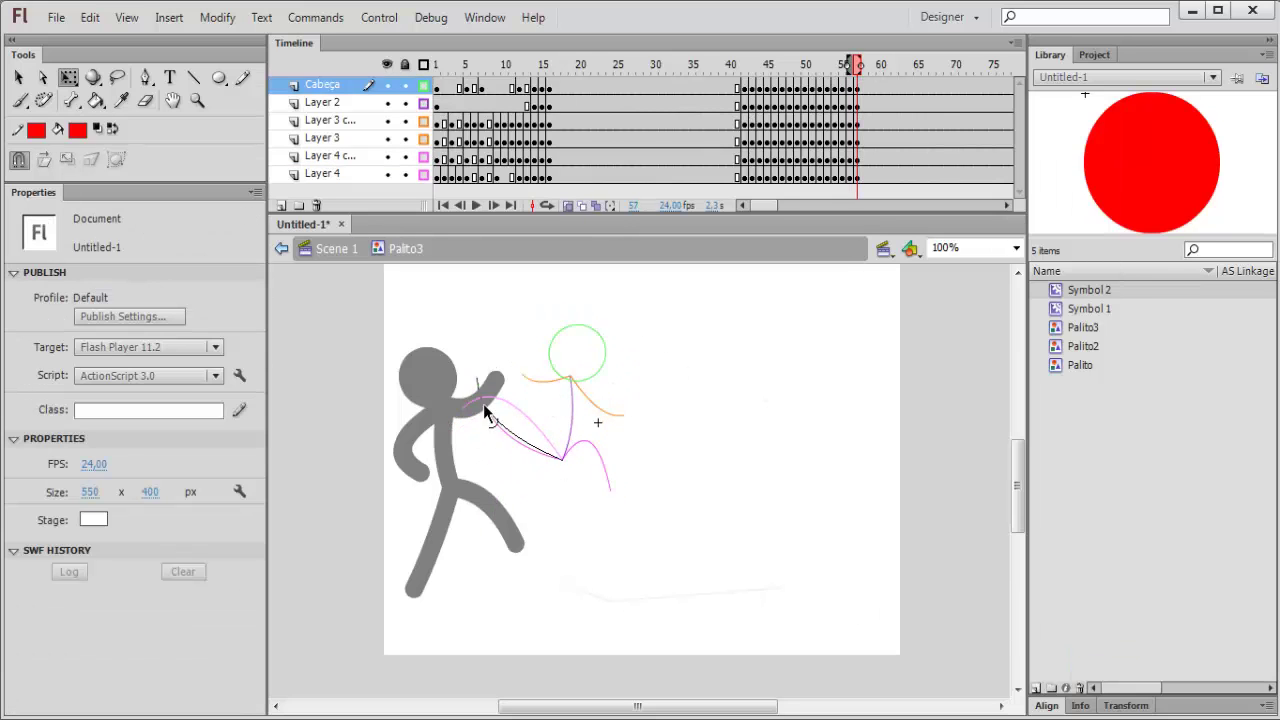
click(543, 375)
drag(864, 85, 864, 174)
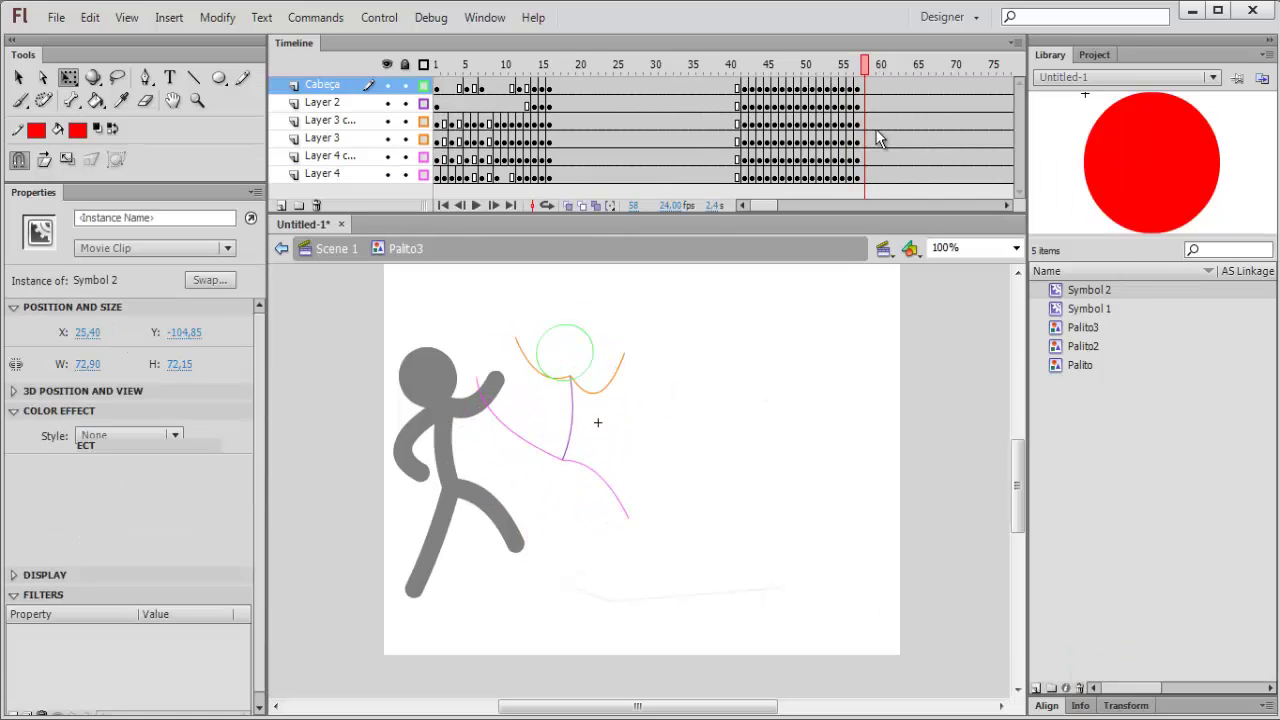
right_click(866, 134)
click(920, 267)
Lower both of the red figure's legs at frame 58 and tilt its head, using onion skinning for reference
drag(477, 379, 518, 469)
click(569, 205)
drag(628, 518, 626, 560)
drag(612, 505, 602, 507)
click(565, 352)
drag(605, 318, 619, 331)
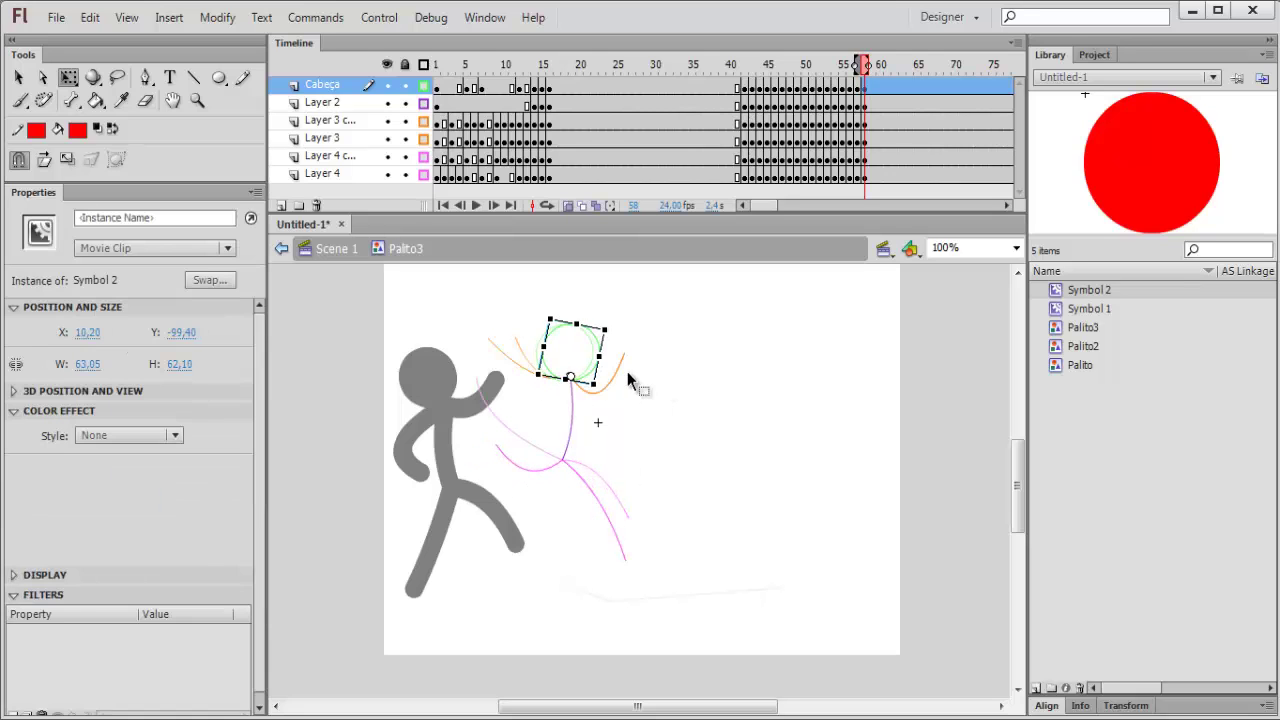
Restore the filled layer display, turn off onion skinning and play back the kick animation
click(423, 64)
click(676, 419)
click(569, 205)
drag(864, 66, 788, 73)
key(Return)
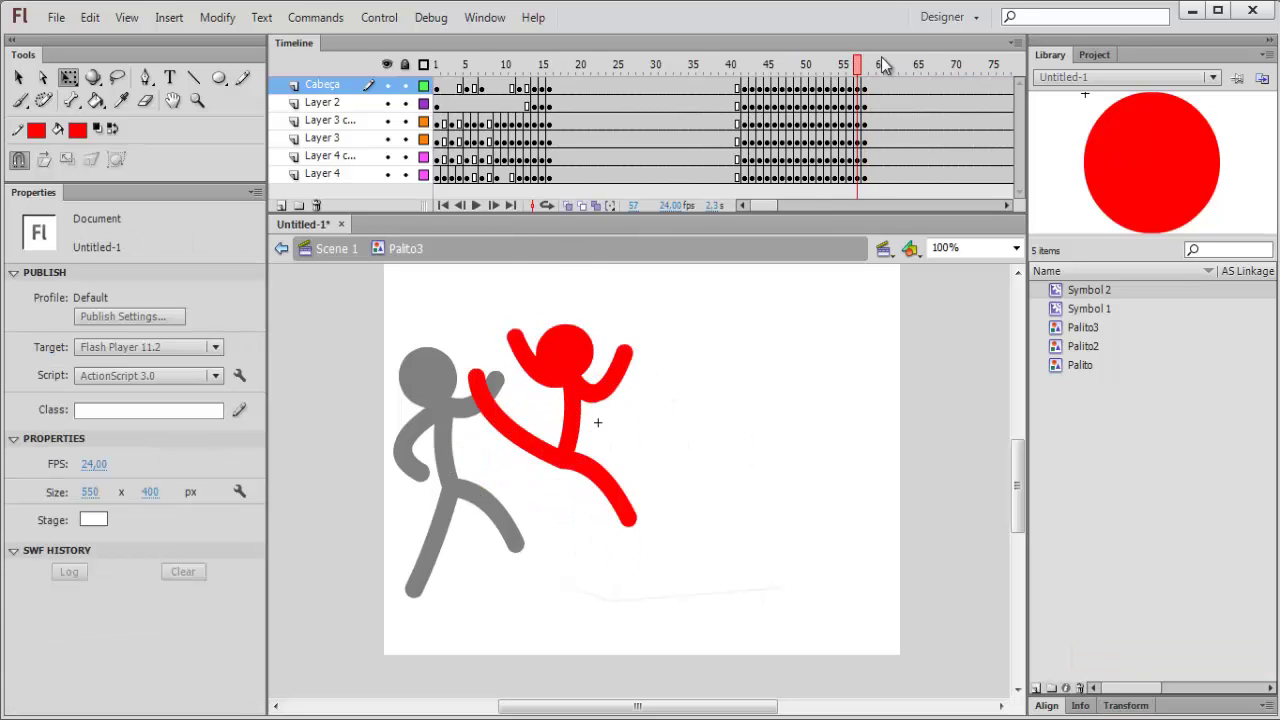
Adjust the red figure's kicking leg and raise its foot toward the head, comparing with the preceding frames
drag(512, 467, 517, 474)
mouse_move(864, 68)
mouse_down()
mouse_move(808, 70)
mouse_move(864, 72)
mouse_up()
drag(468, 443, 488, 368)
drag(488, 368, 529, 371)
drag(864, 68, 843, 72)
Insert frame 59 keyframes on all Palito3 layers, move the standing foot under the body and lower the front hand
drag(872, 174, 872, 84)
right_click(872, 84)
click(925, 203)
click(527, 362)
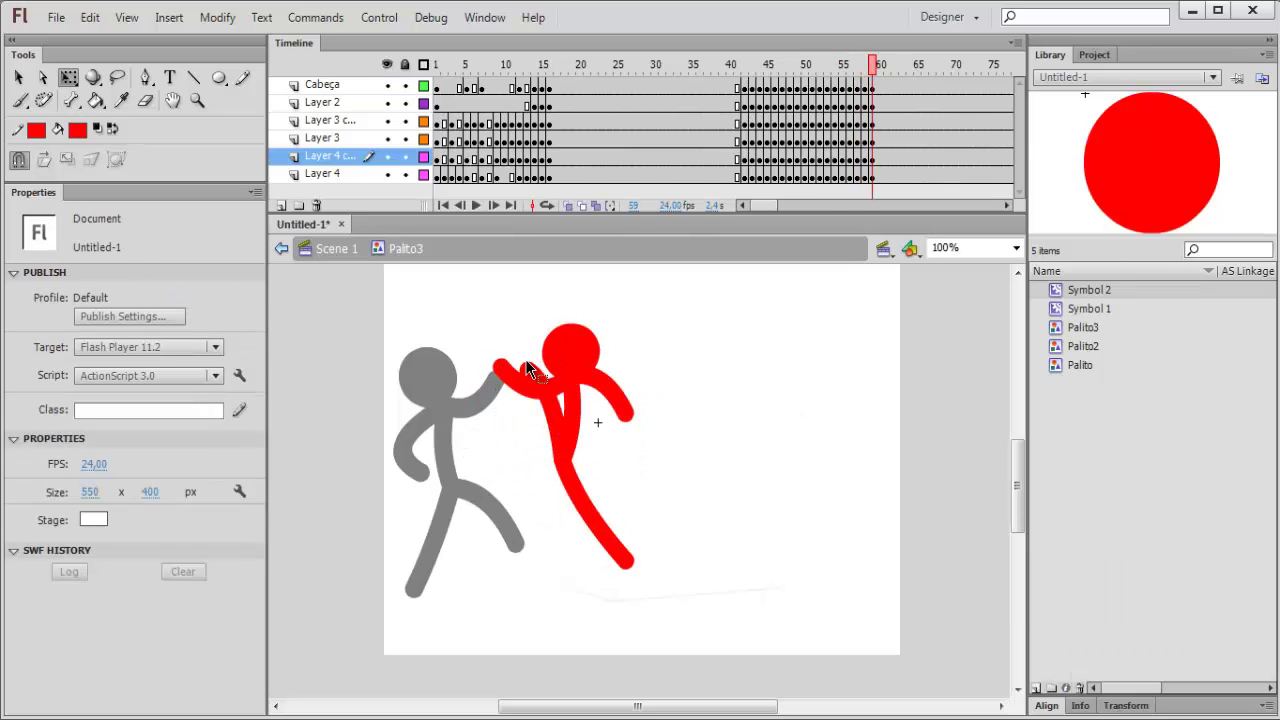
drag(628, 565, 579, 563)
drag(501, 367, 502, 408)
Return to Scene 1, check the figures around frame 57 and extend both layers' tweens to frame 71
click(893, 68)
key(ctrl+e)
mouse_move(849, 68)
mouse_down()
mouse_move(810, 70)
mouse_move(869, 75)
mouse_move(656, 78)
mouse_move(866, 80)
mouse_up()
click(455, 432)
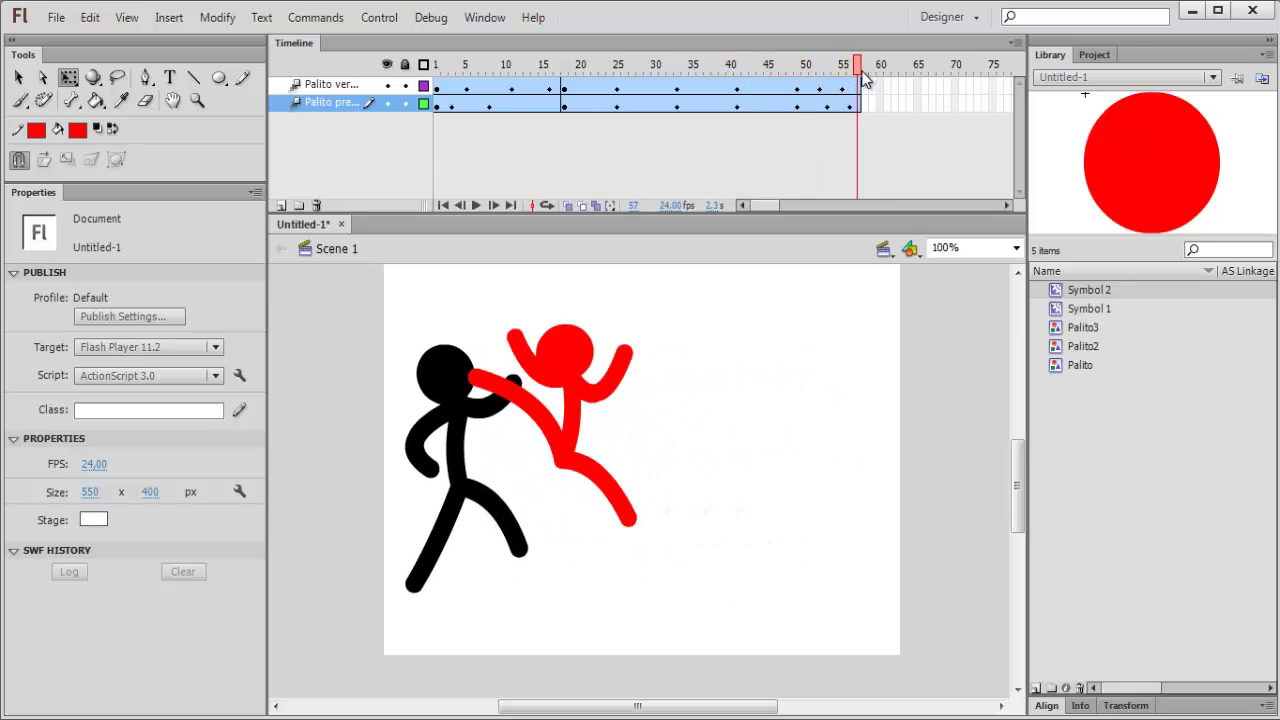
right_click(959, 90)
click(1010, 197)
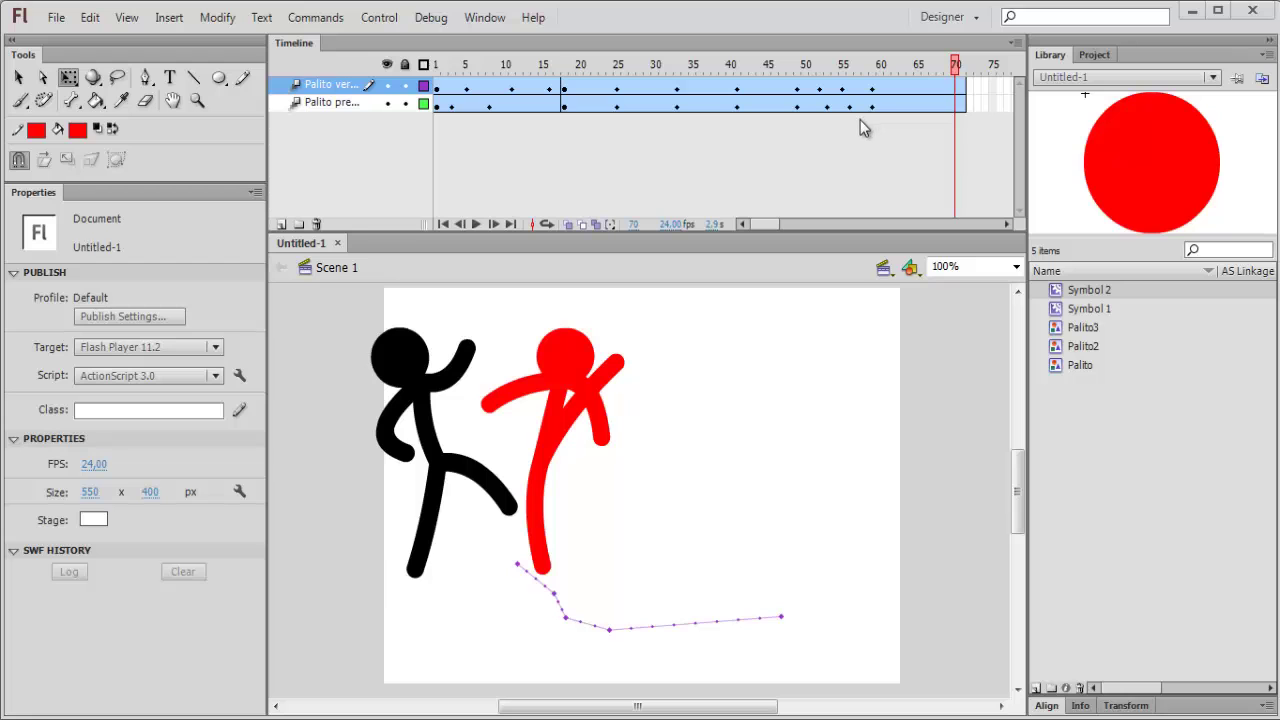
Set the stage size to 999 by 500 px and look over the enlarged stage
drag(940, 73, 898, 65)
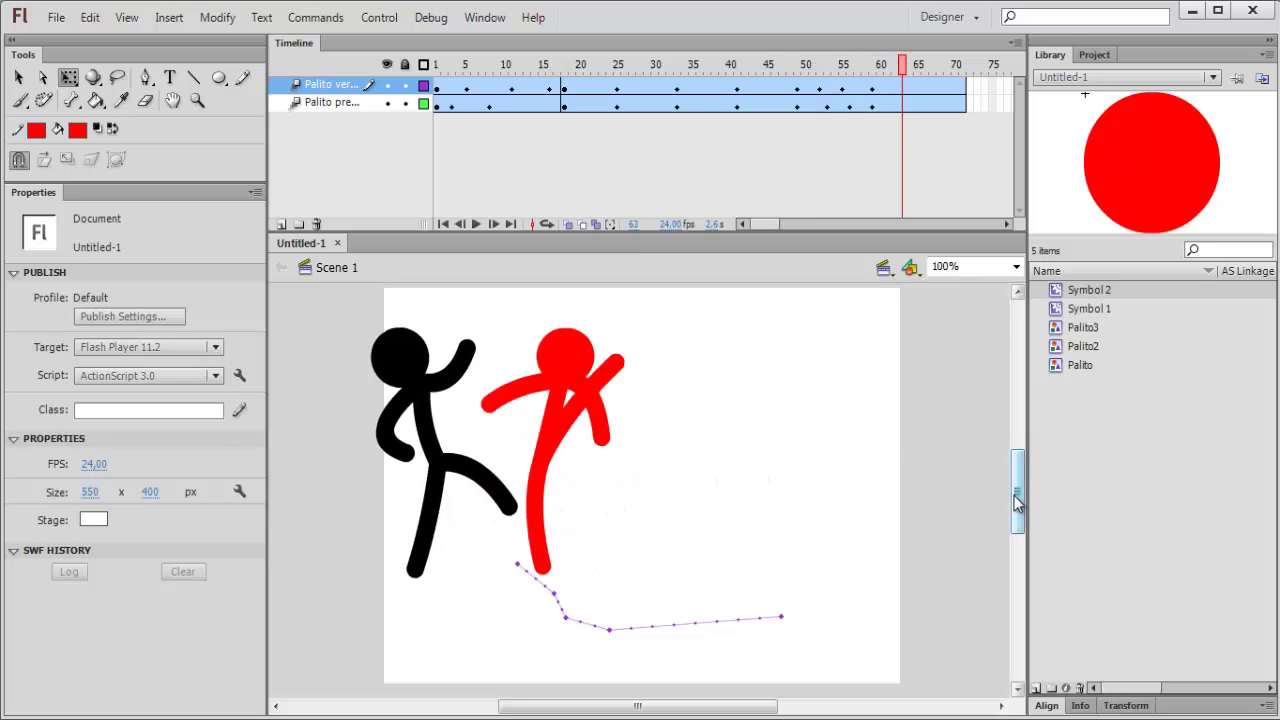
drag(1014, 503, 1014, 491)
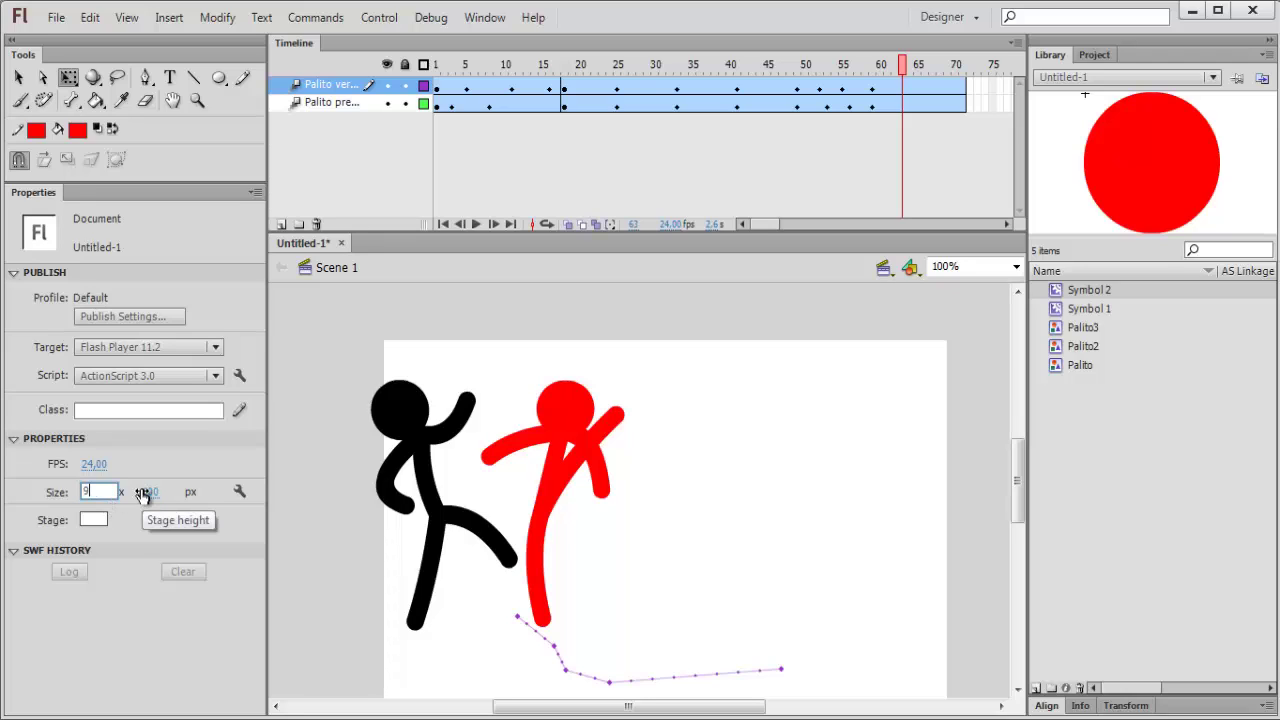
key(Return)
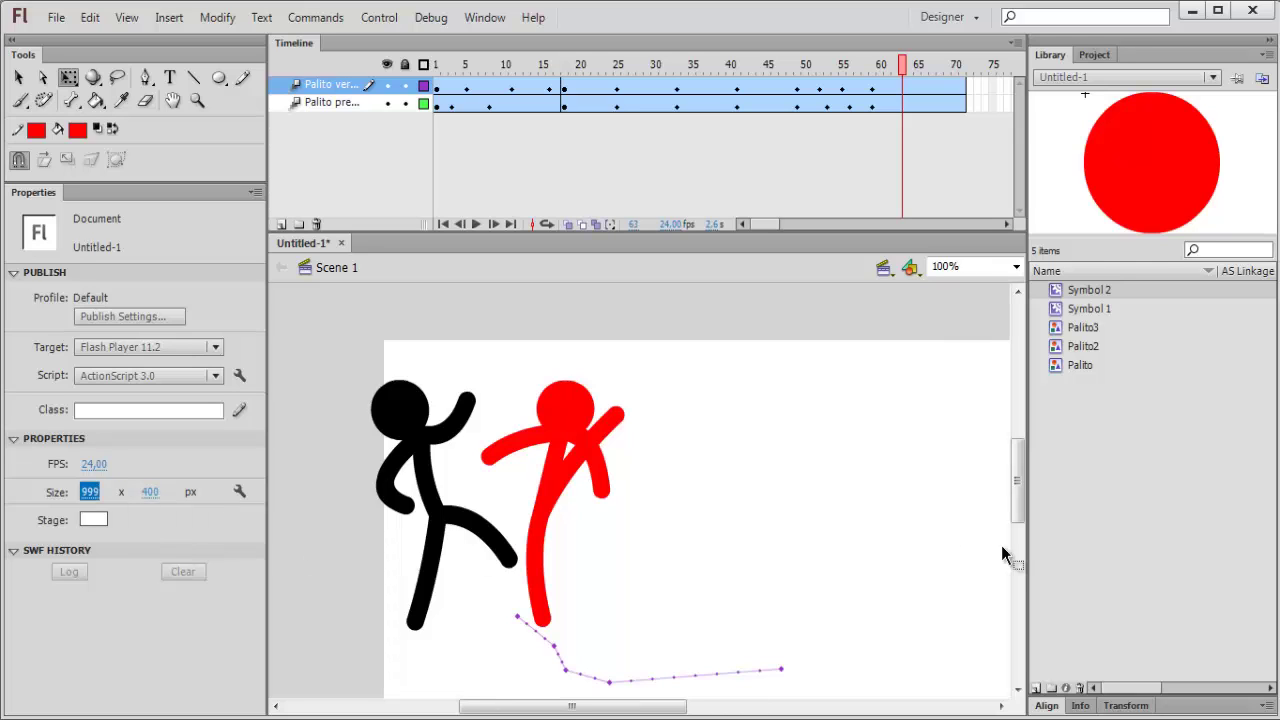
drag(674, 708, 595, 692)
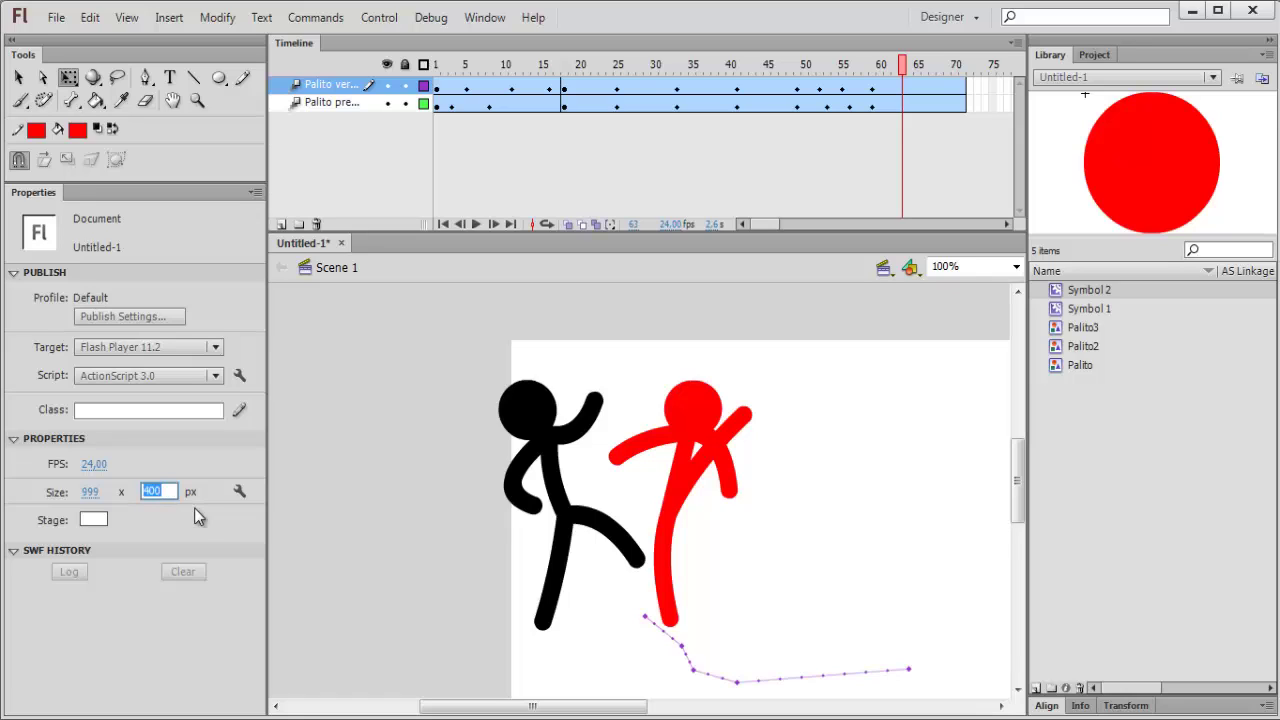
text(500)
key(Return)
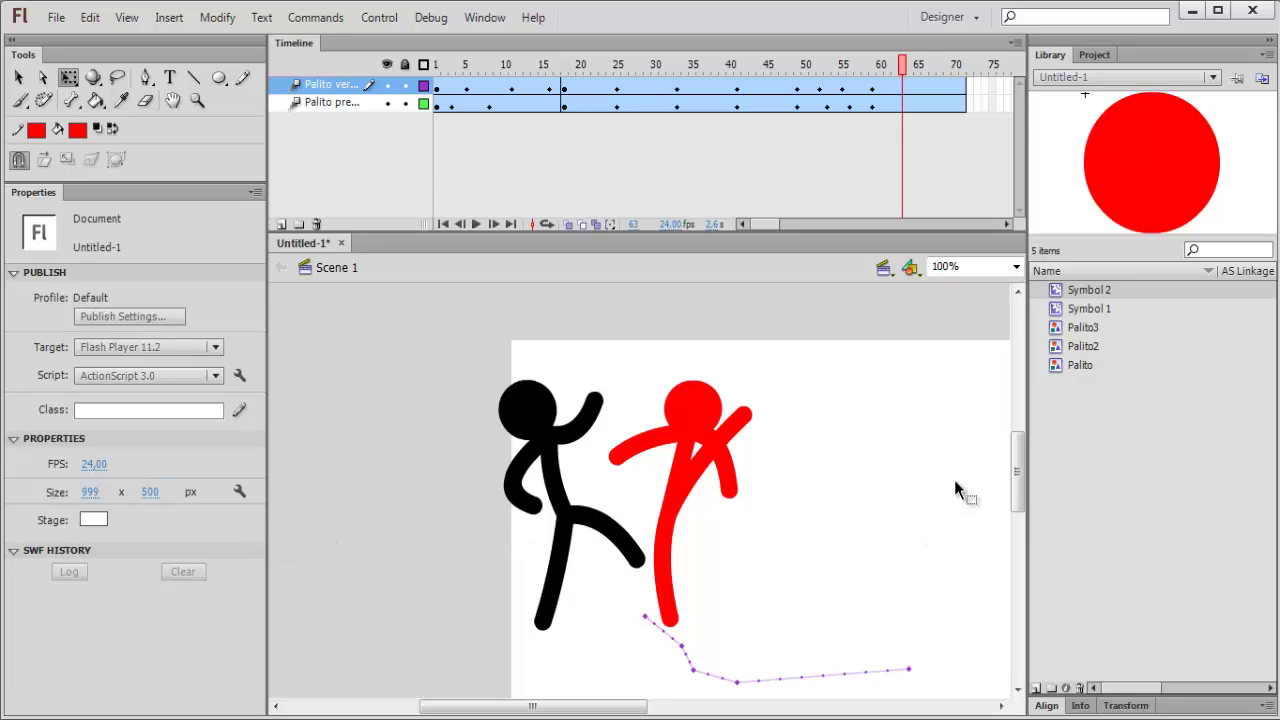
drag(1016, 478, 1020, 512)
mouse_move(591, 709)
mouse_down()
mouse_move(791, 709)
mouse_move(563, 710)
mouse_move(651, 711)
mouse_move(595, 709)
mouse_up()
drag(1019, 526, 1017, 518)
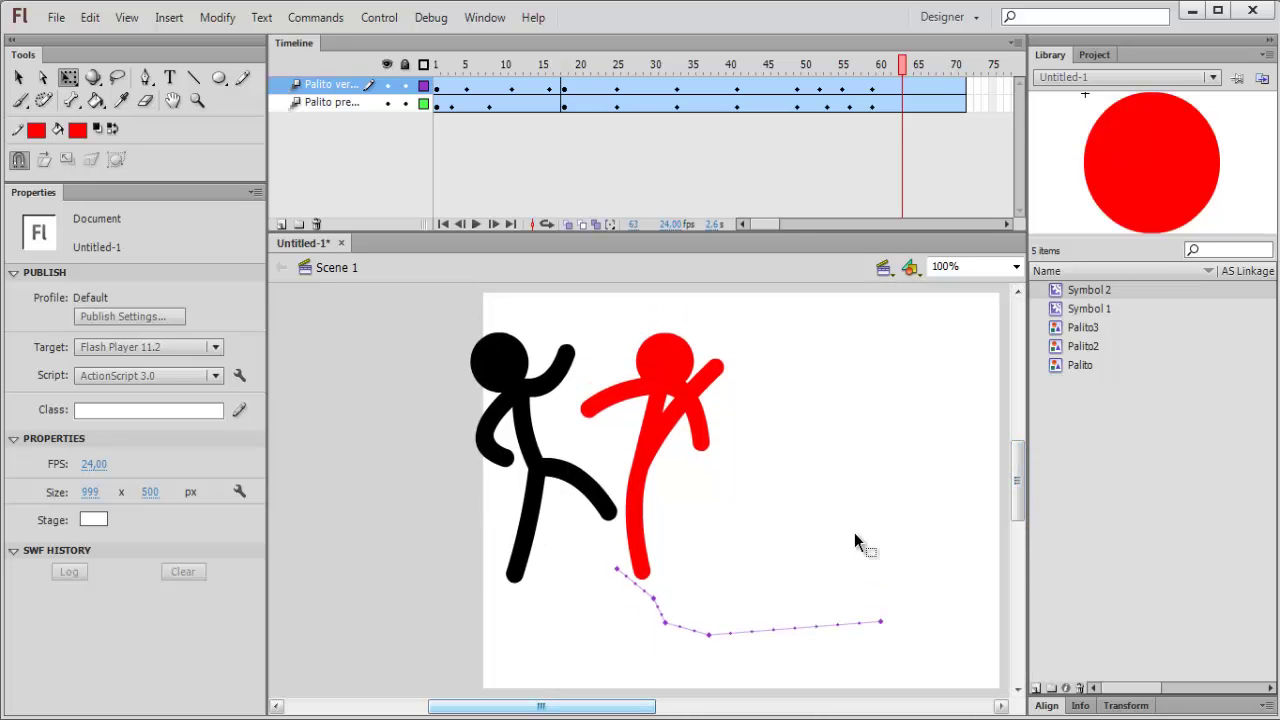
Undo the stage size changes
key(comma)
key(comma)
key(comma)
key(comma)
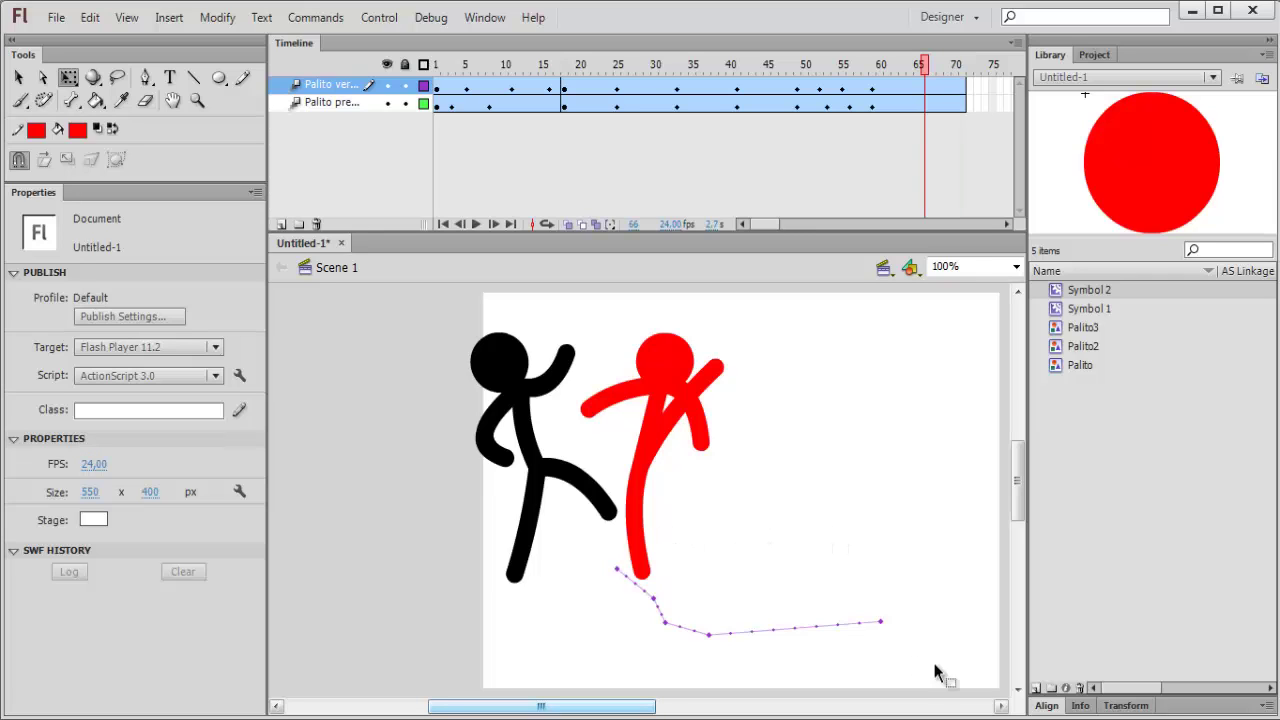
mouse_move(1018, 492)
mouse_down()
mouse_move(1019, 530)
mouse_move(1017, 505)
mouse_up()
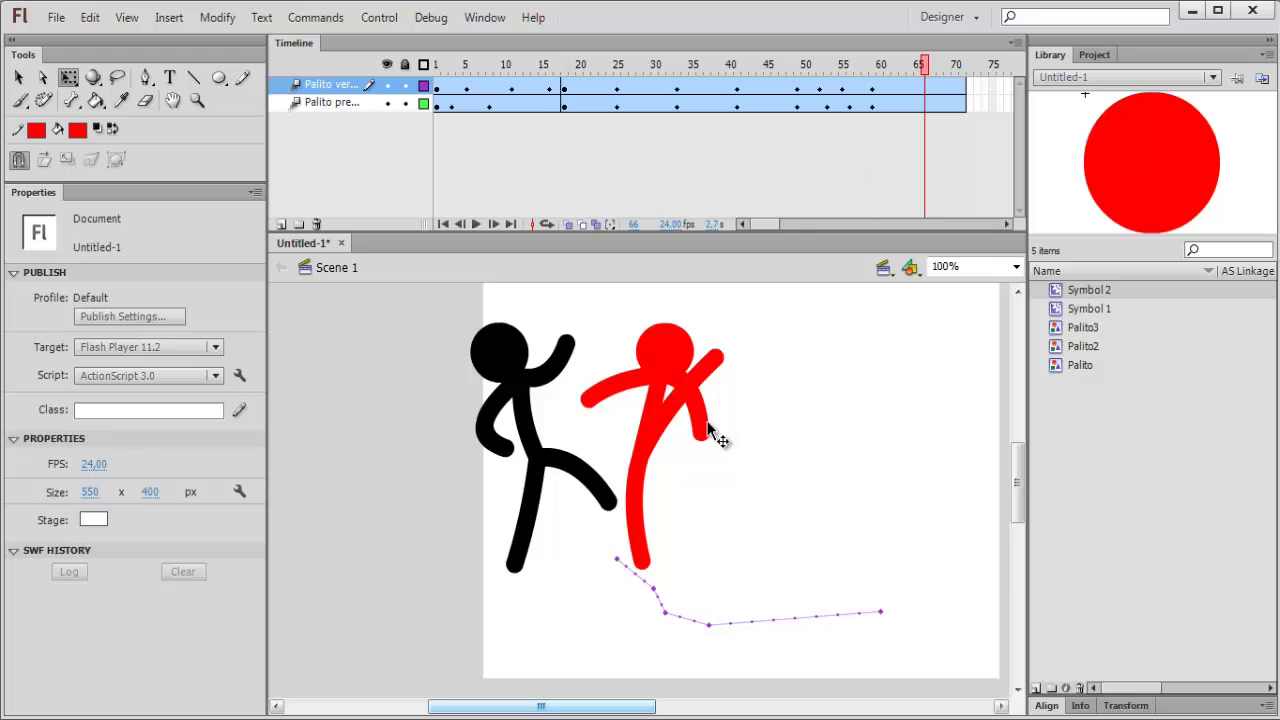
Select both figures at frame 68 and move them together horizontally toward the middle of the stage
drag(926, 82, 843, 80)
drag(745, 82, 872, 92)
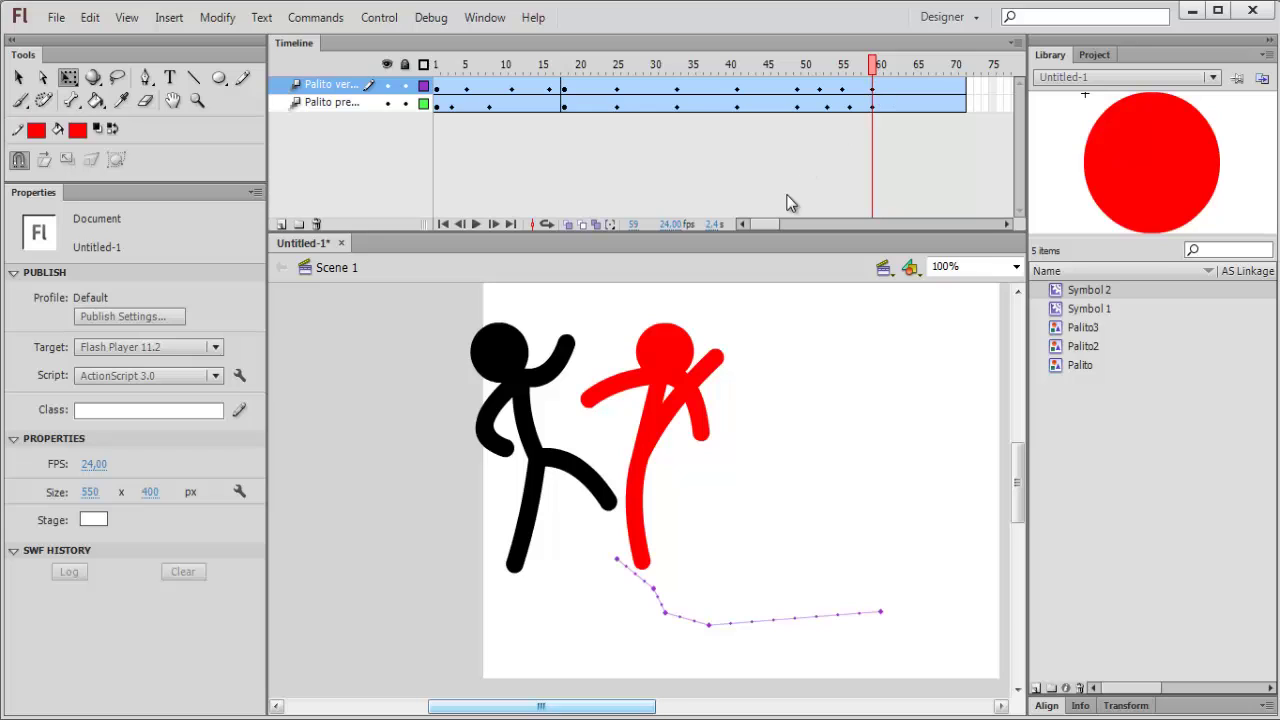
drag(766, 220, 781, 220)
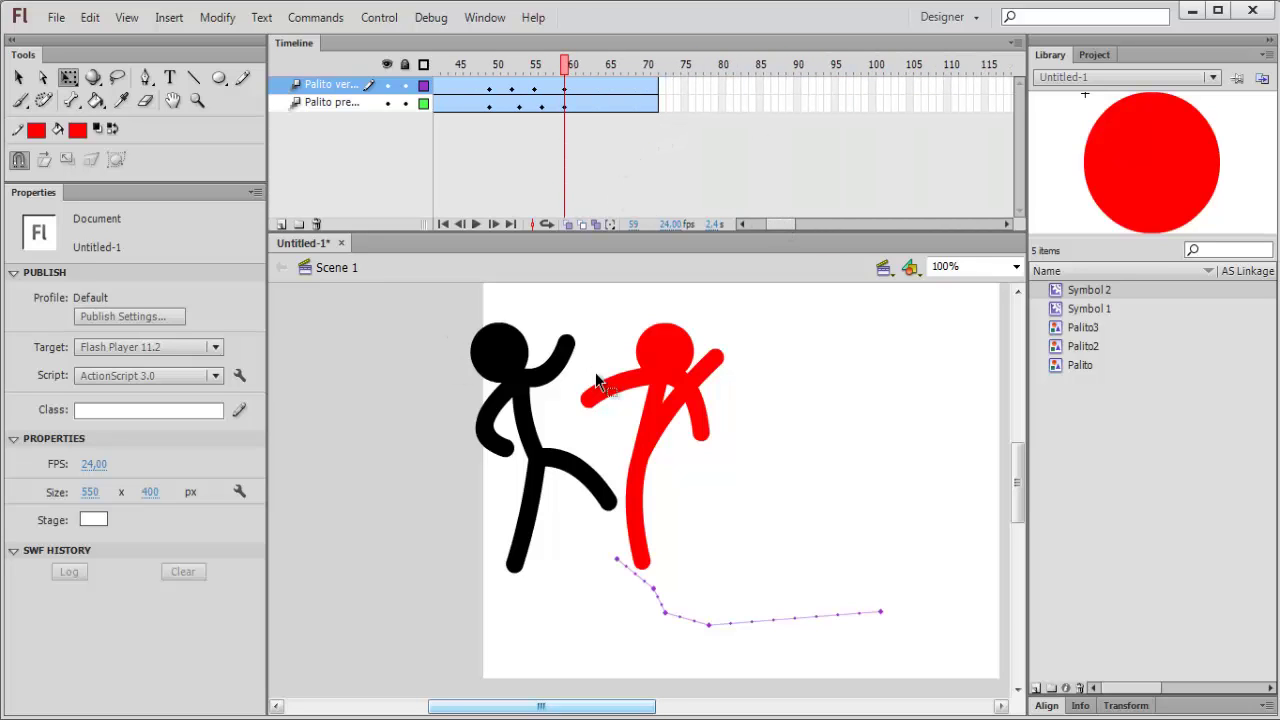
key(ctrl+a)
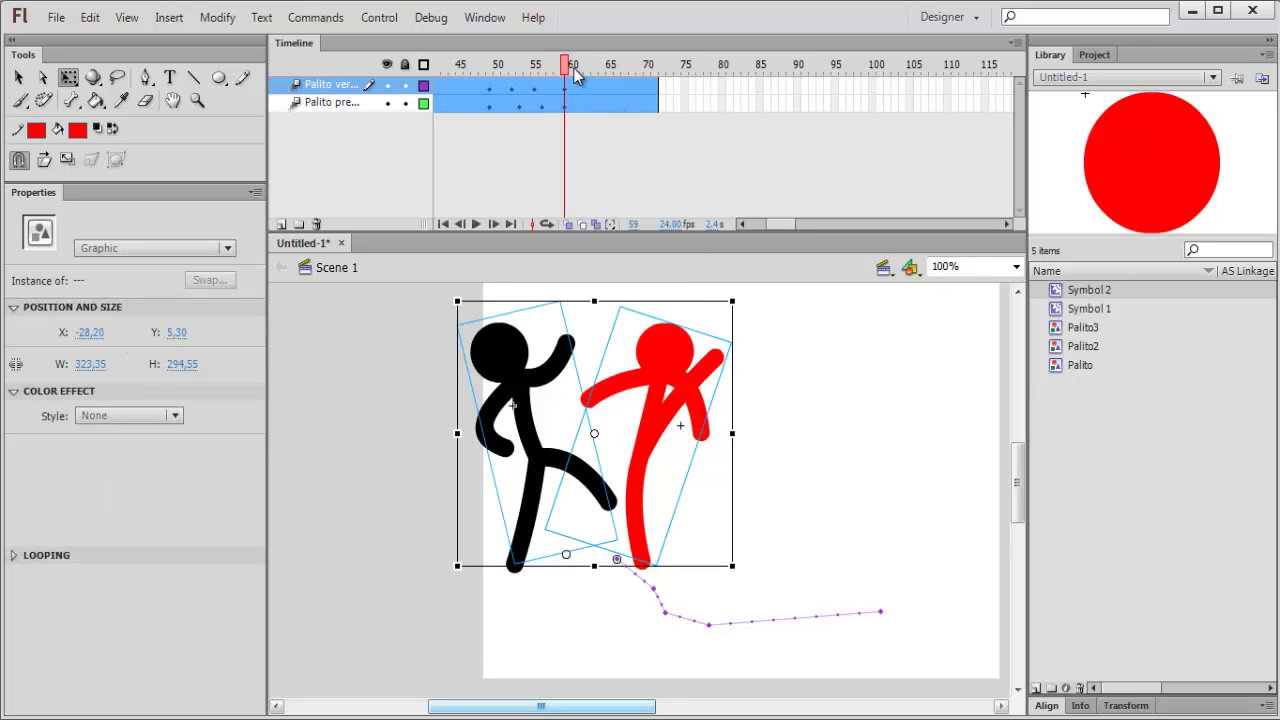
drag(589, 72, 620, 72)
click(606, 335)
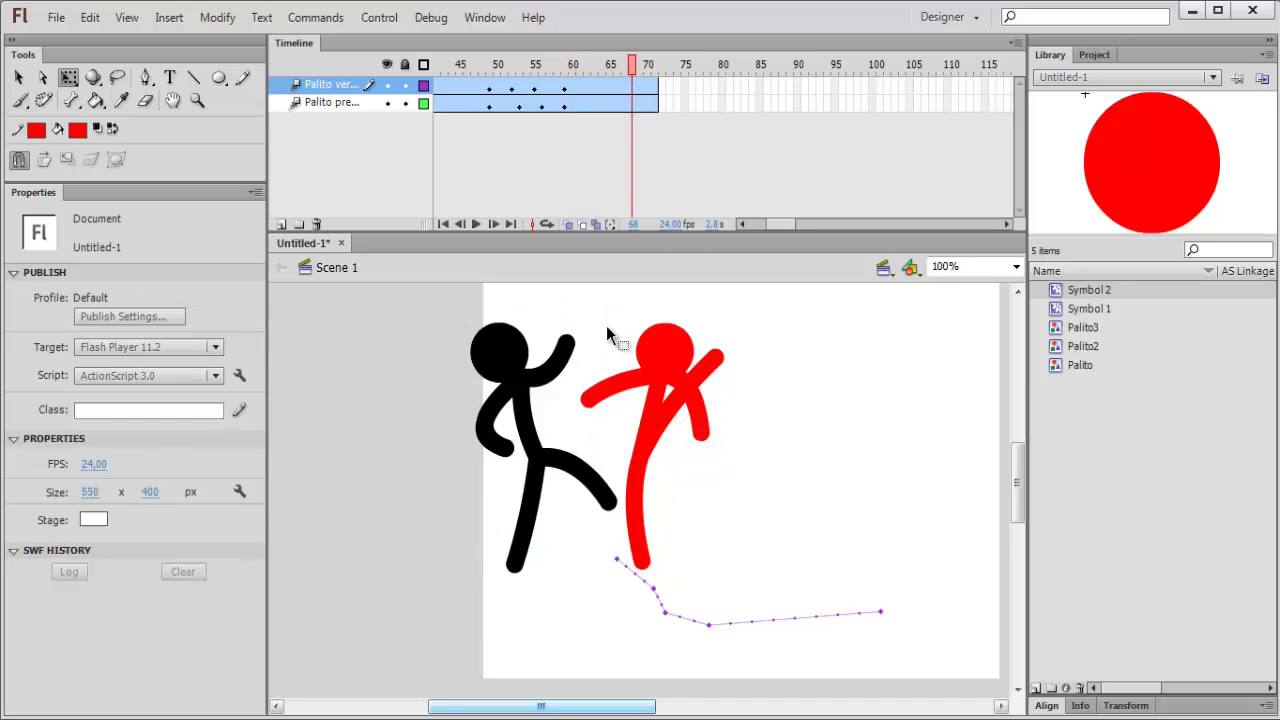
key(ctrl+a)
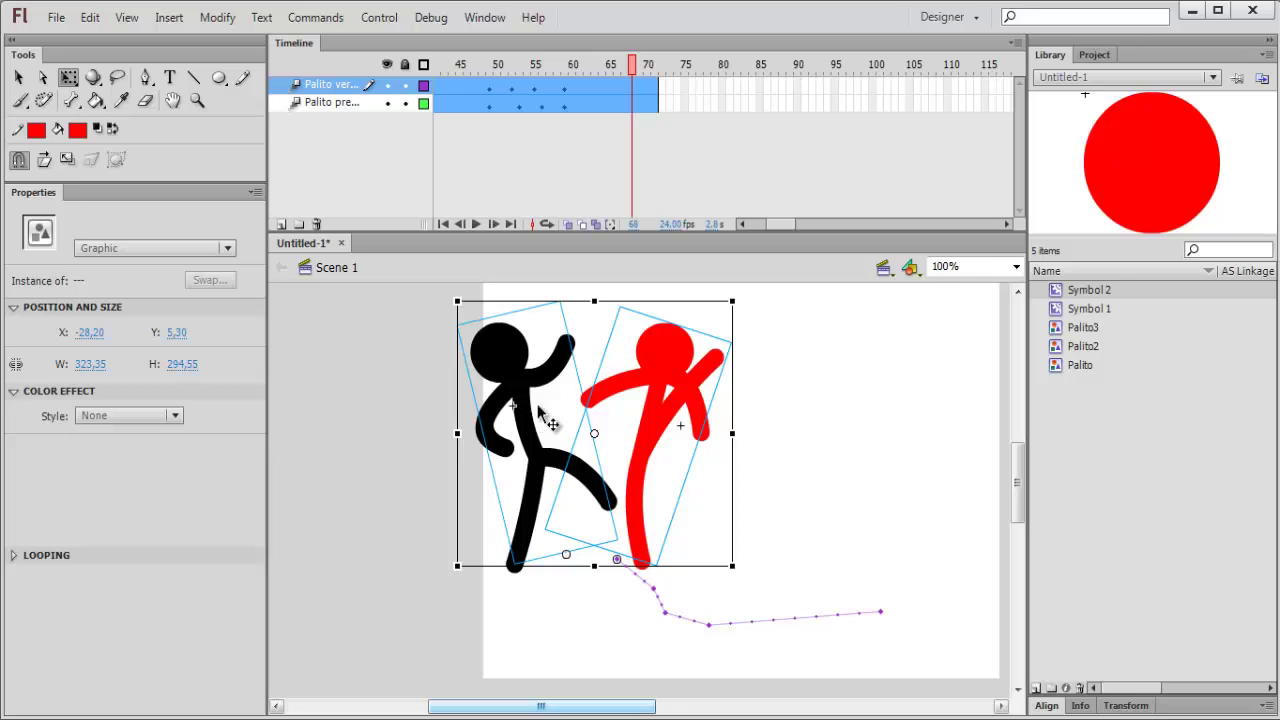
drag(538, 408, 777, 410)
drag(588, 710, 625, 709)
drag(676, 462, 566, 460)
click(821, 430)
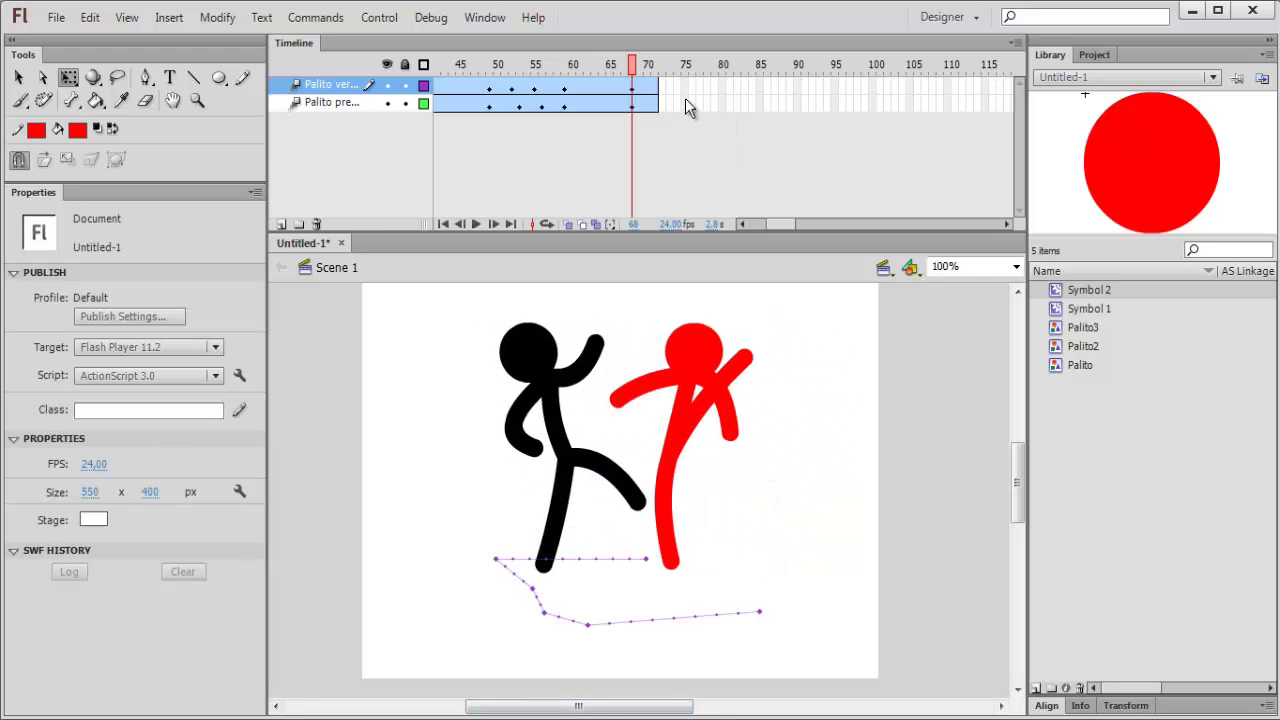
Move both figures together at frame 59 so that their selection sits at X 43.80, and check frame 52
drag(630, 72, 566, 66)
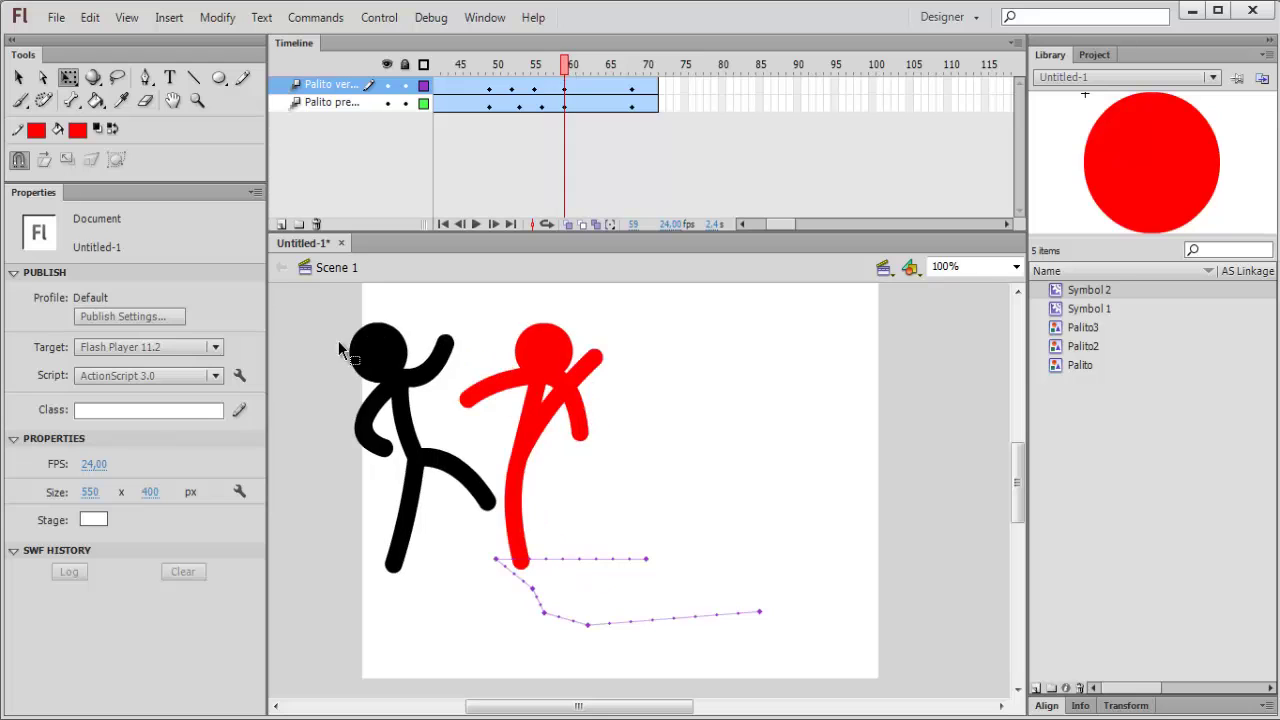
key(ctrl+a)
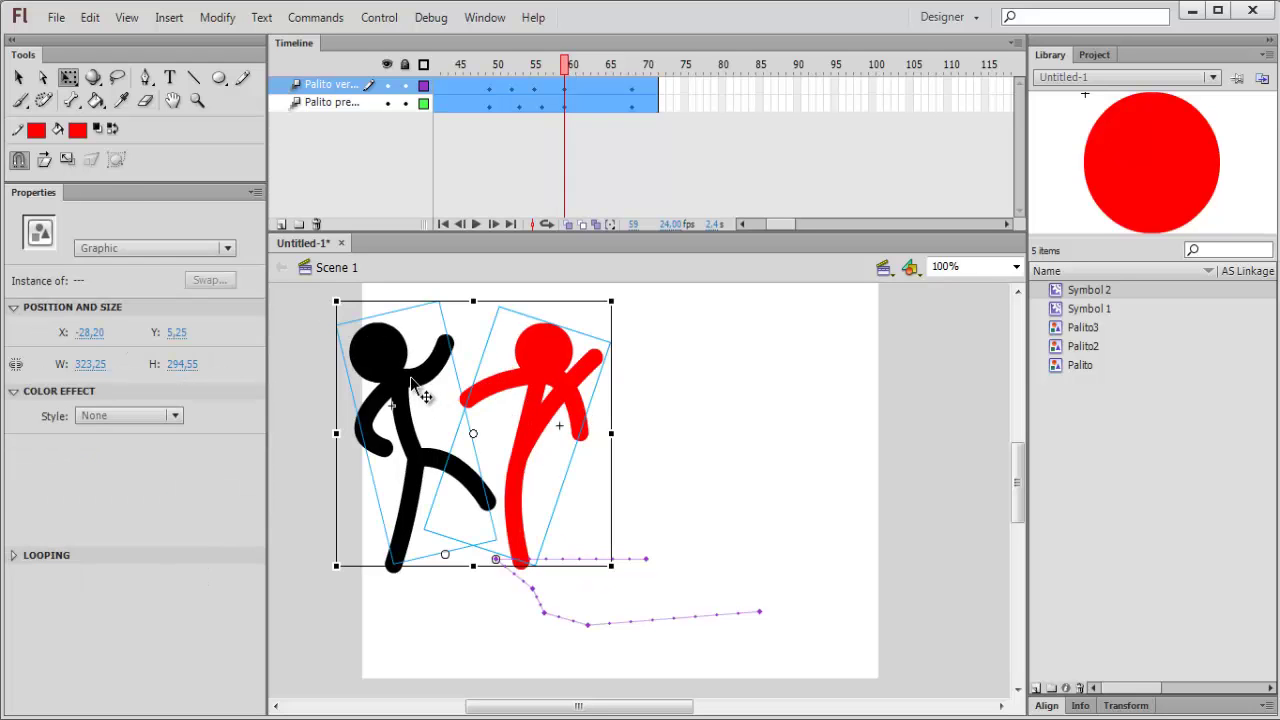
drag(425, 397, 493, 397)
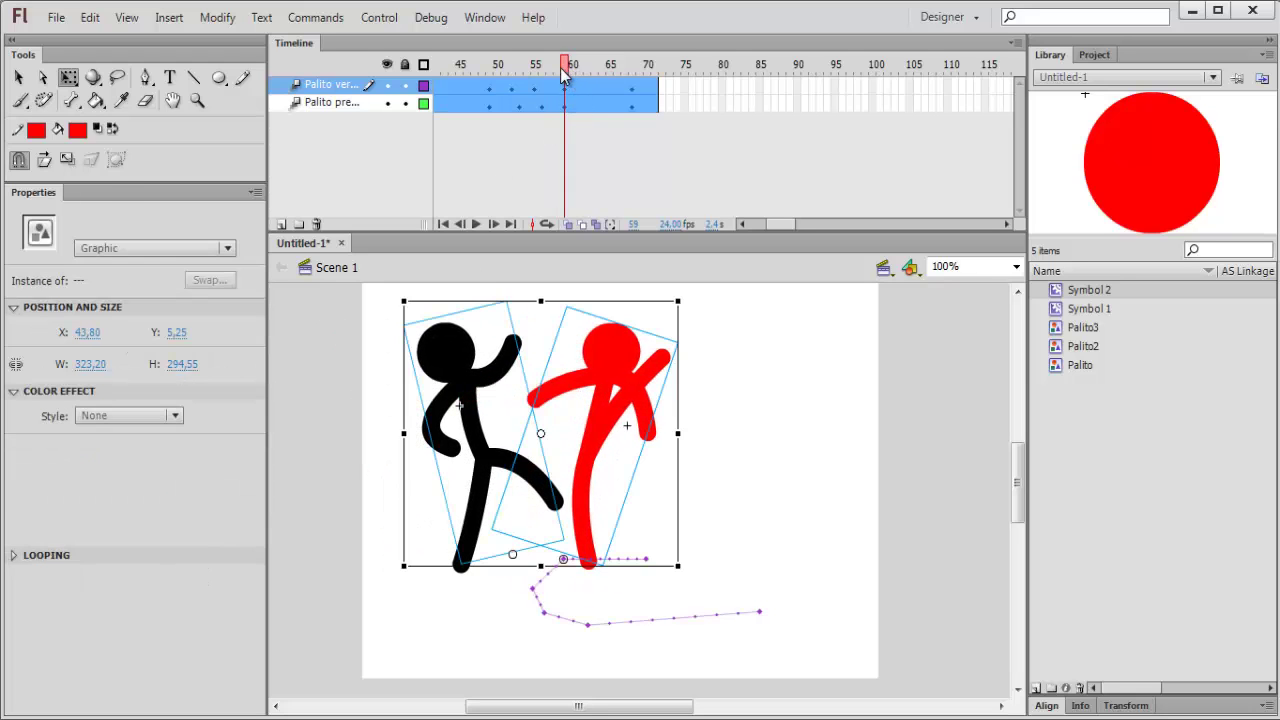
drag(564, 72, 518, 76)
click(440, 325)
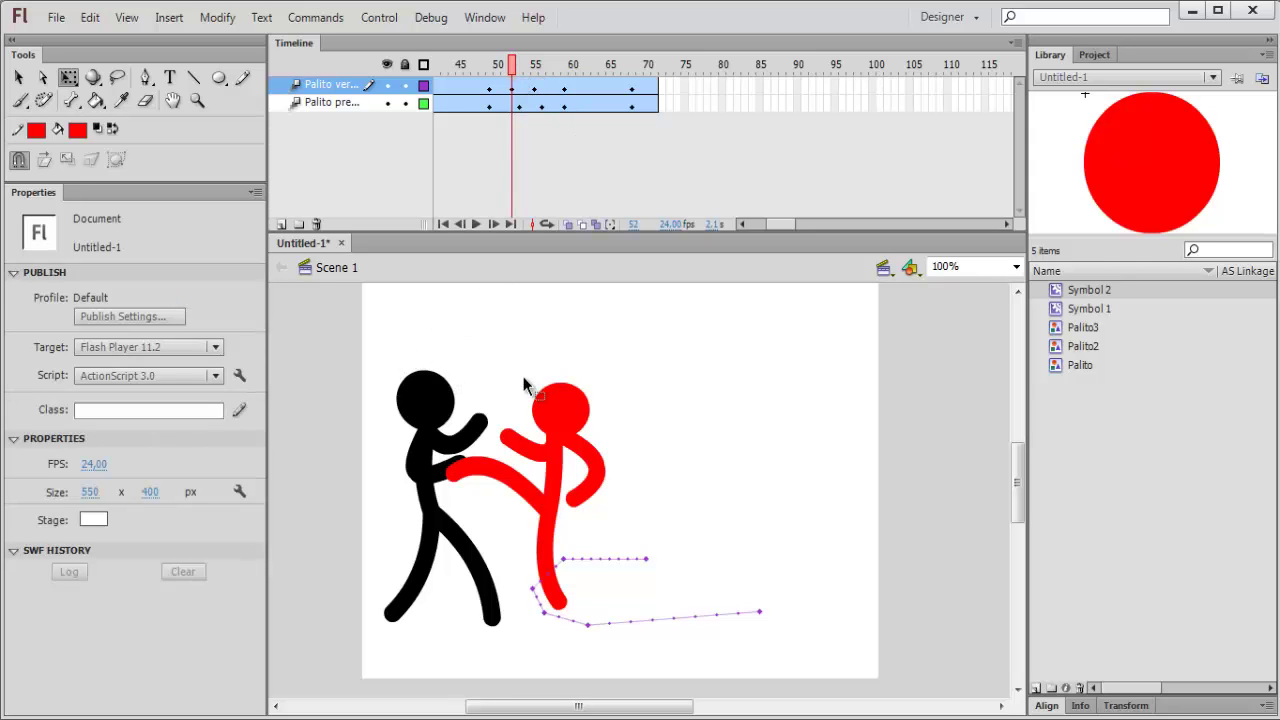
Select both figures at frame 55 and move them together to the right so that their selection sits at X 36.55
drag(596, 428, 595, 429)
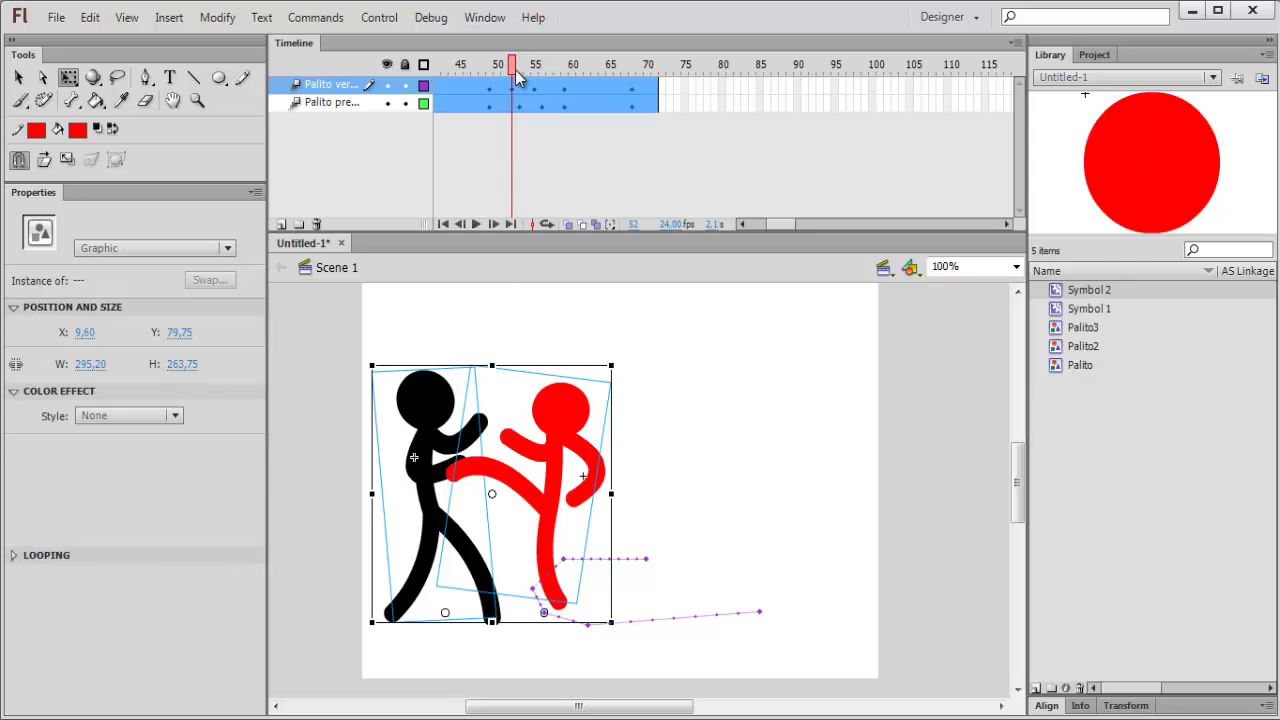
mouse_move(518, 78)
mouse_down()
mouse_move(548, 78)
mouse_move(492, 78)
mouse_move(535, 80)
mouse_up()
click(354, 332)
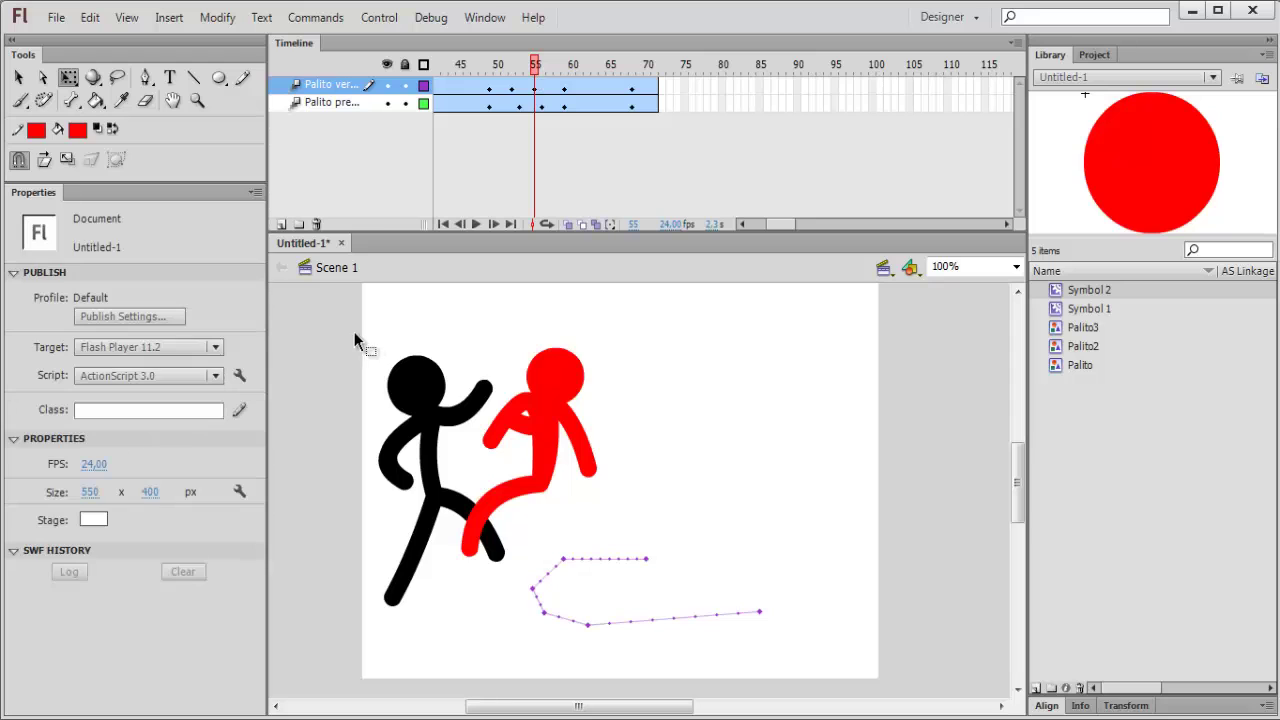
key(ctrl+a)
drag(441, 398, 459, 398)
Move the red figure at frame 56 toward the black one, to X 227.75
mouse_move(535, 67)
mouse_down()
mouse_move(514, 67)
mouse_move(571, 72)
mouse_move(527, 77)
mouse_move(549, 80)
mouse_up()
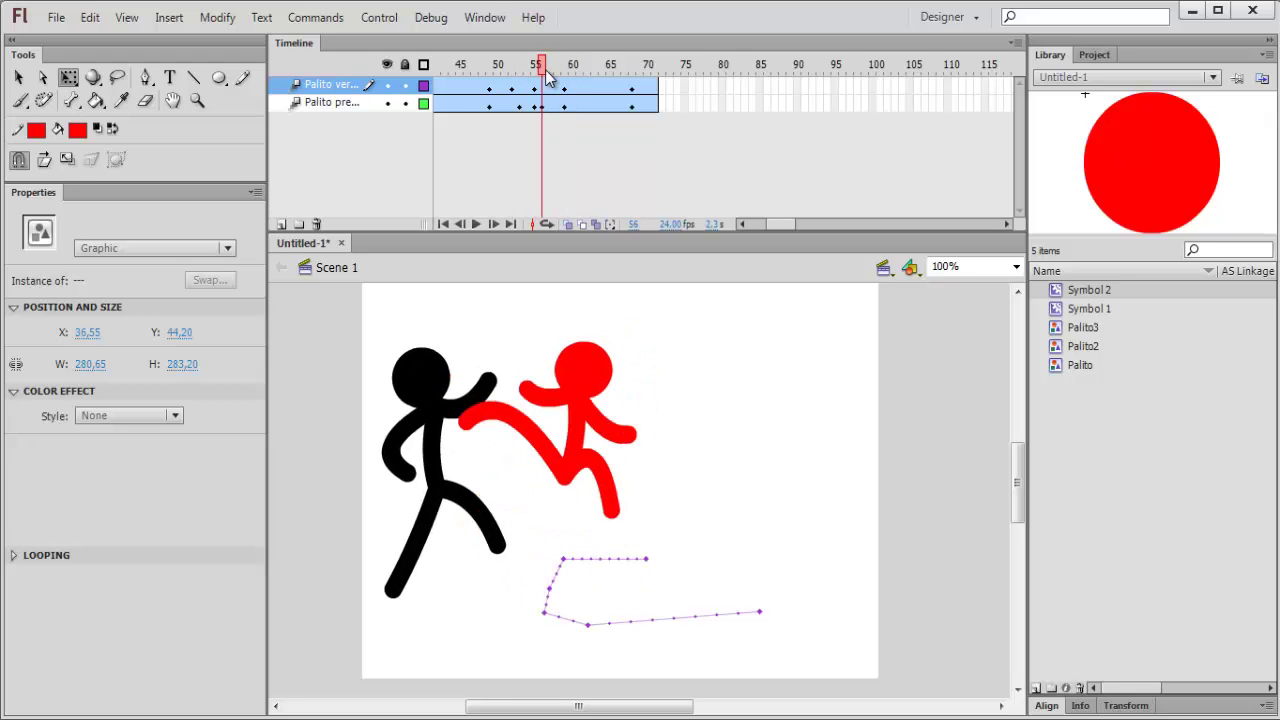
click(583, 387)
drag(590, 425, 555, 414)
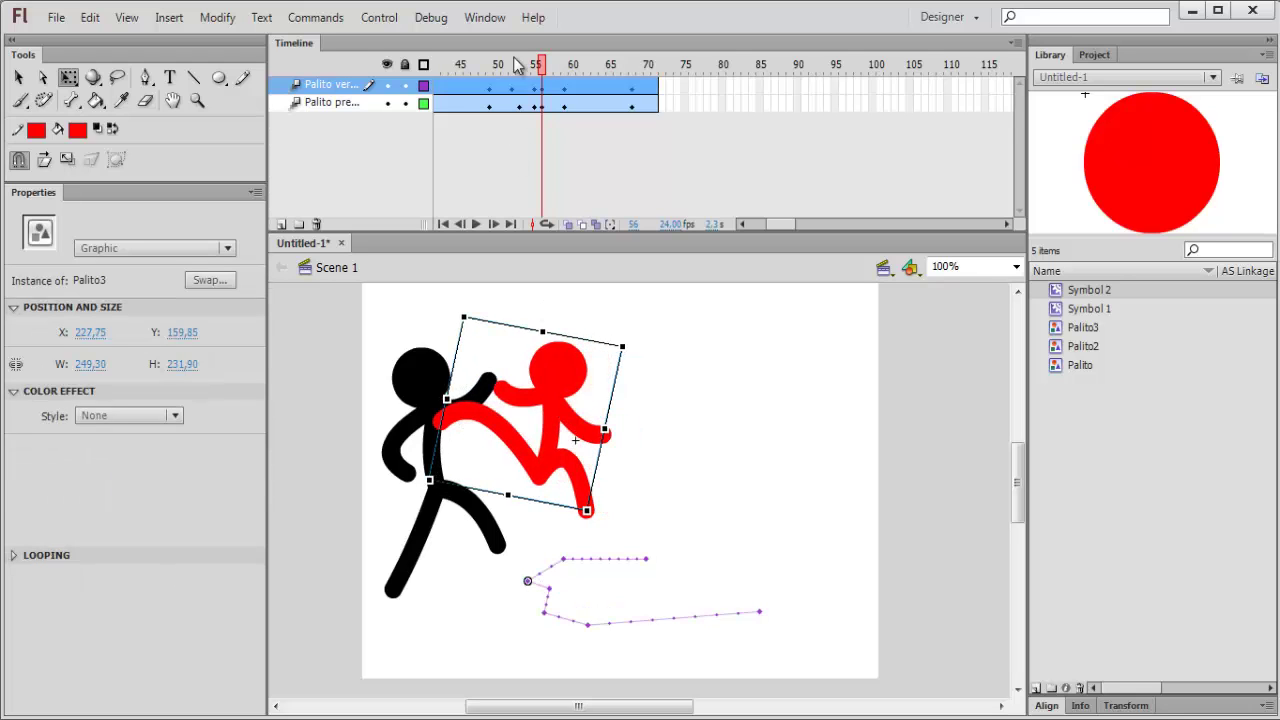
At frame 68, rotate the red figure further clockwise about its foot and reposition it to X 407.95, Y 159.55
drag(540, 65, 598, 80)
mouse_move(604, 80)
mouse_down()
mouse_move(480, 89)
mouse_move(628, 88)
mouse_up()
click(631, 86)
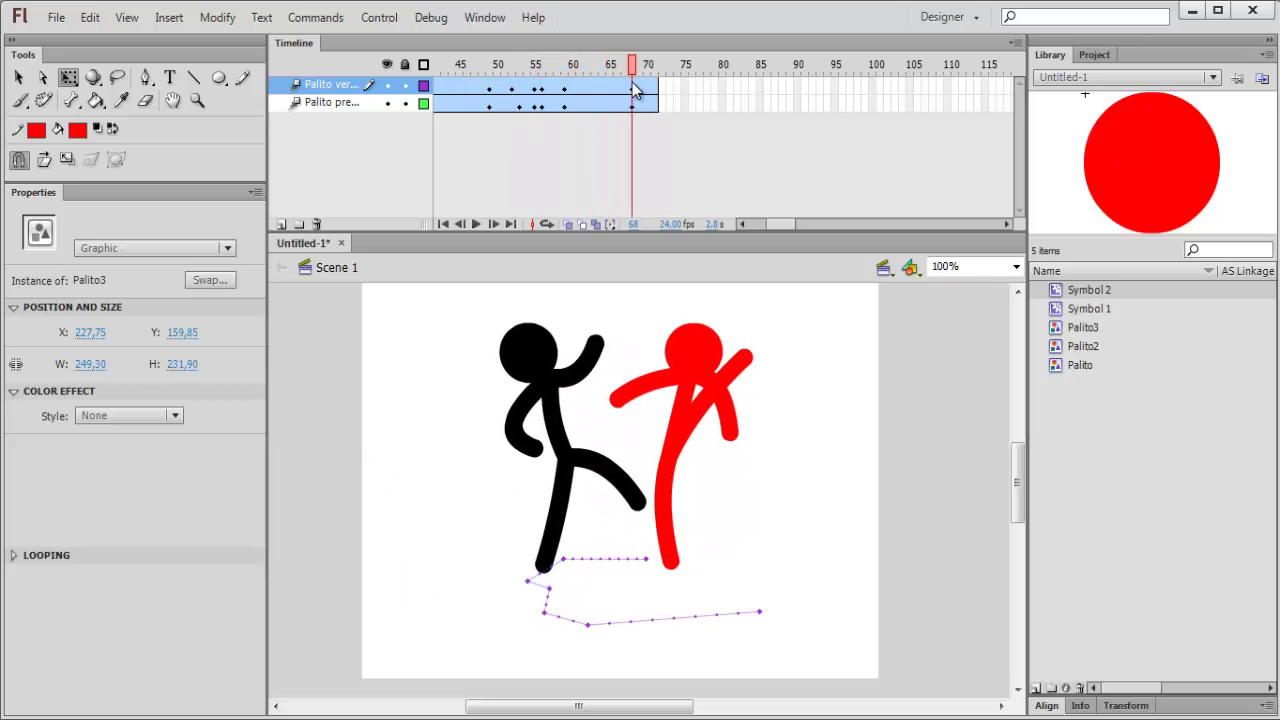
click(792, 385)
click(699, 350)
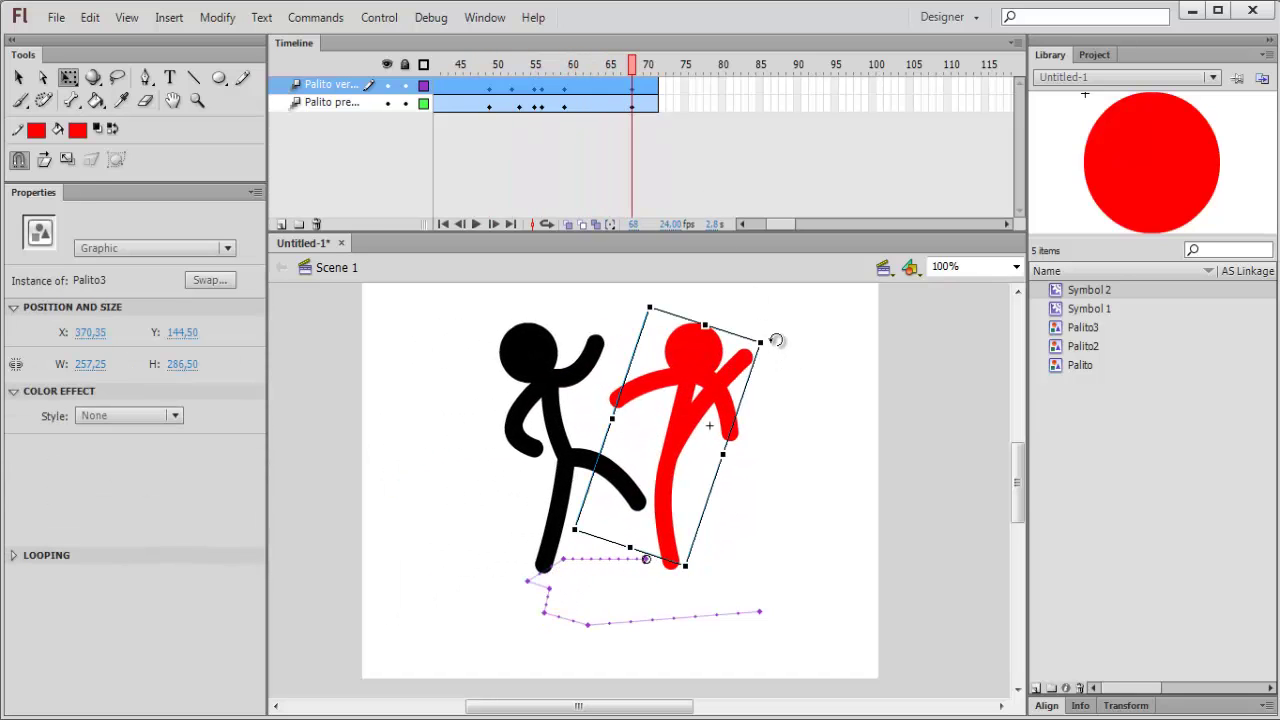
drag(776, 340, 784, 402)
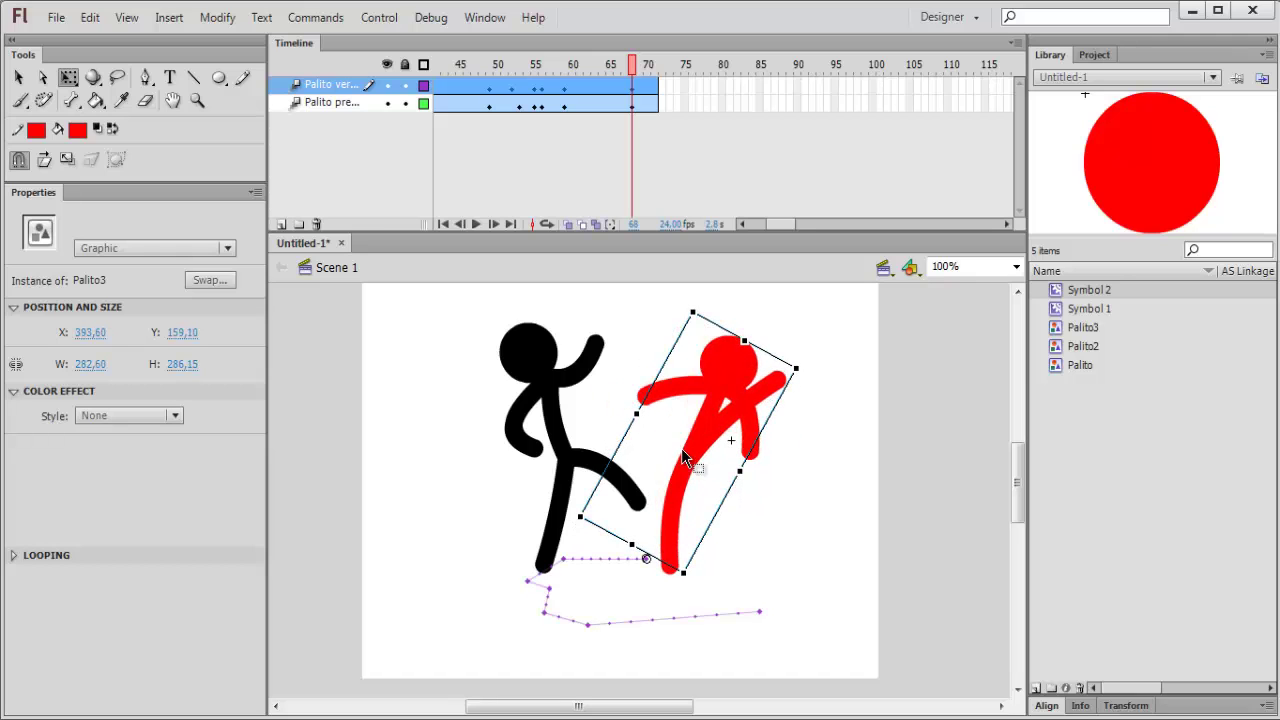
drag(673, 497, 675, 485)
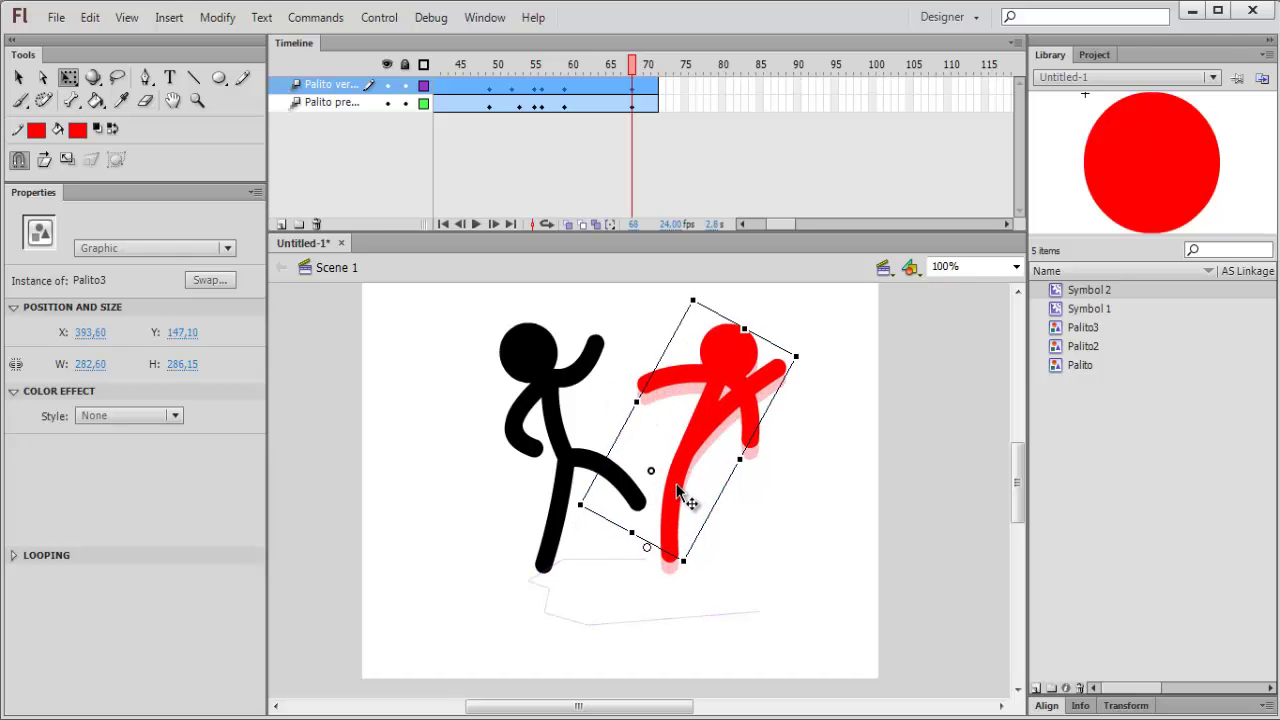
drag(816, 344, 836, 395)
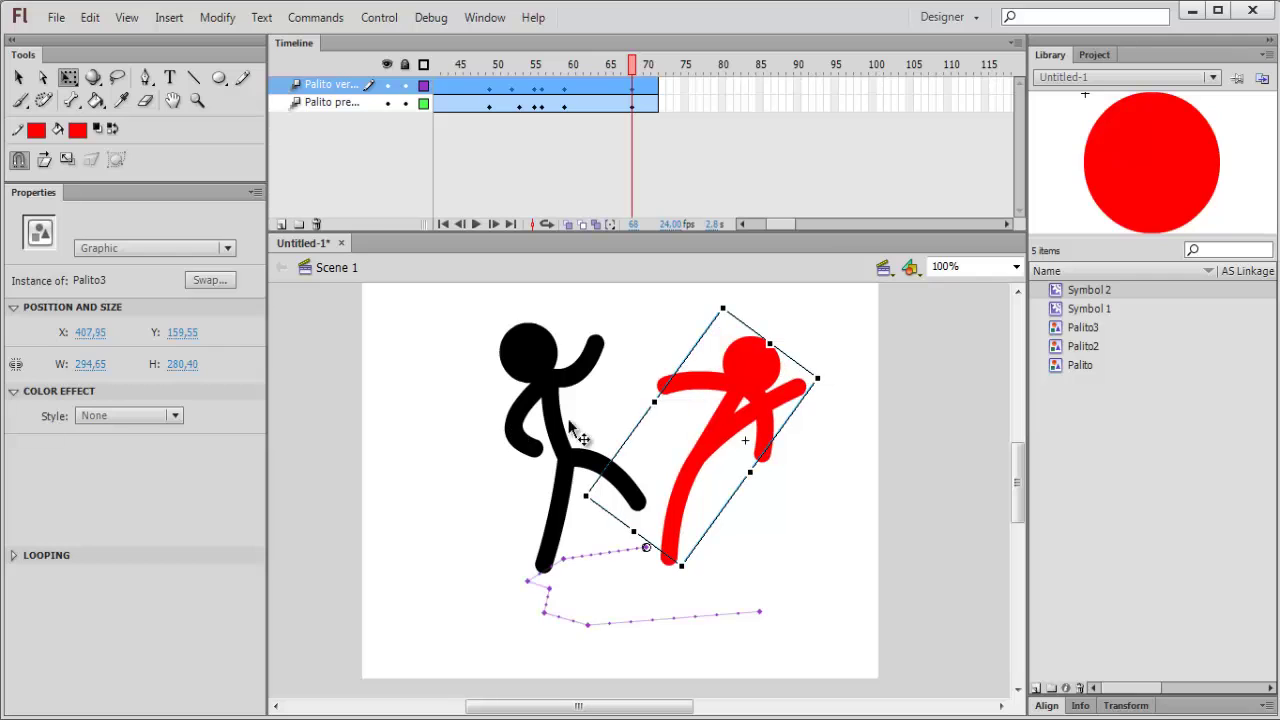
Rotate the black figure counterclockwise at frame 68 and shift it slightly so that it sits at X 154.90, Y 123.75
click(571, 432)
click(570, 341)
drag(602, 294, 530, 296)
drag(610, 482, 604, 472)
Review both figures' motion between frames 59 and 68 by scrubbing and playing the timeline
drag(634, 65, 567, 84)
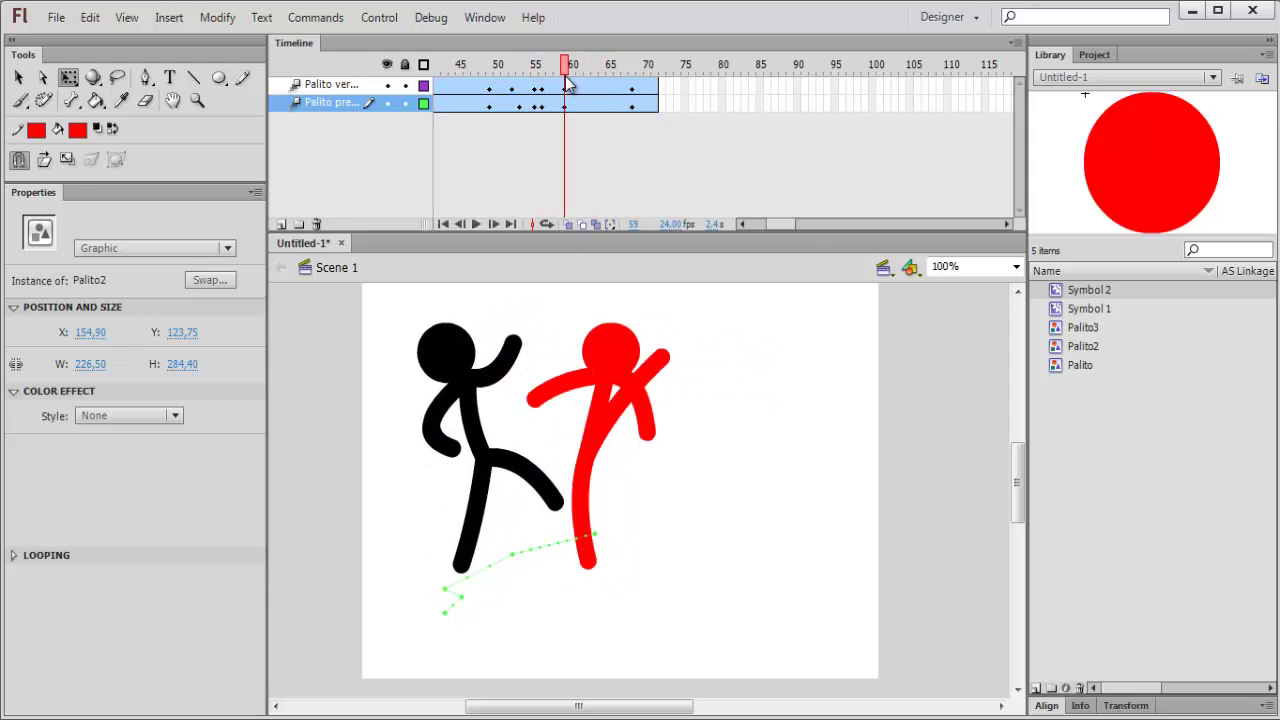
click(558, 508)
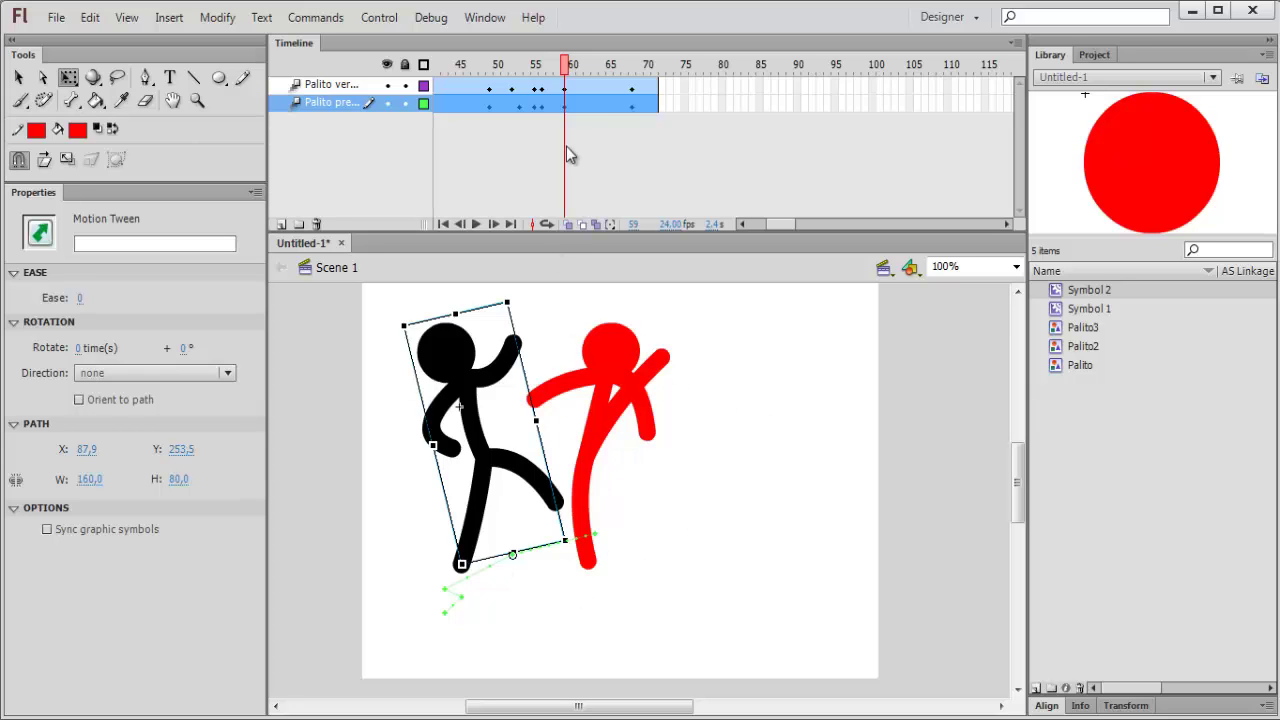
drag(573, 68, 617, 103)
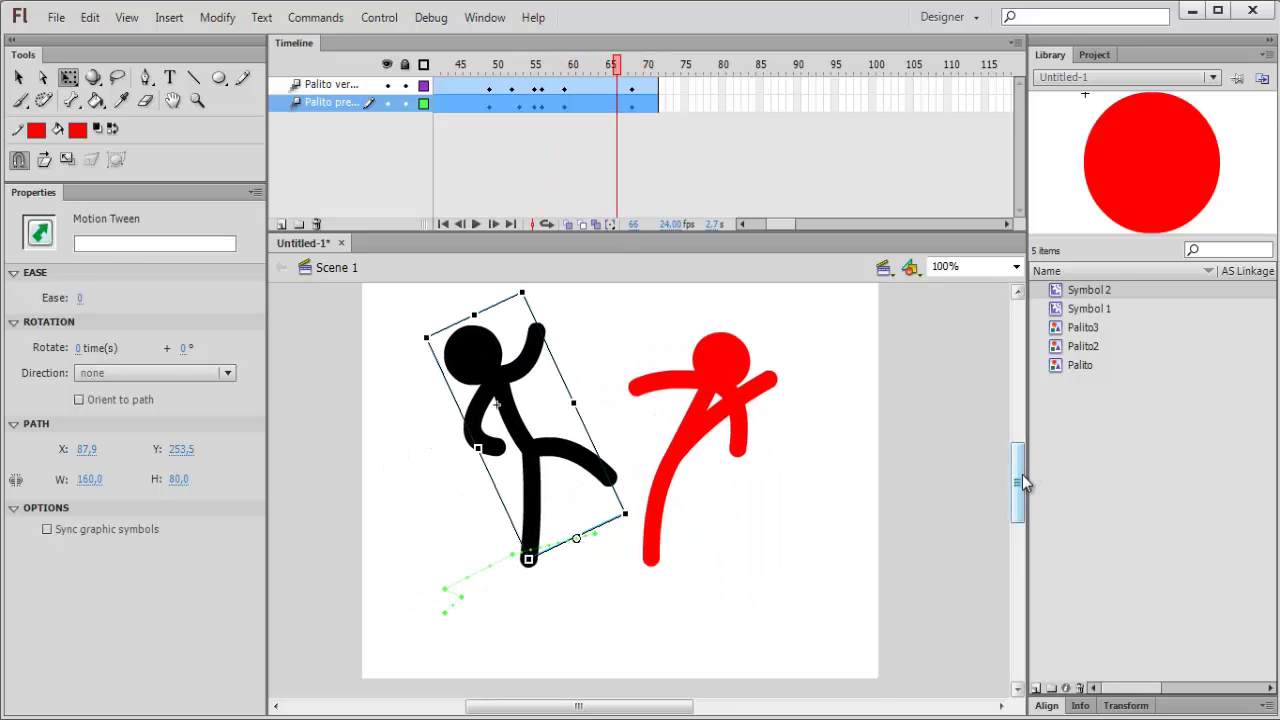
drag(1022, 474, 1022, 470)
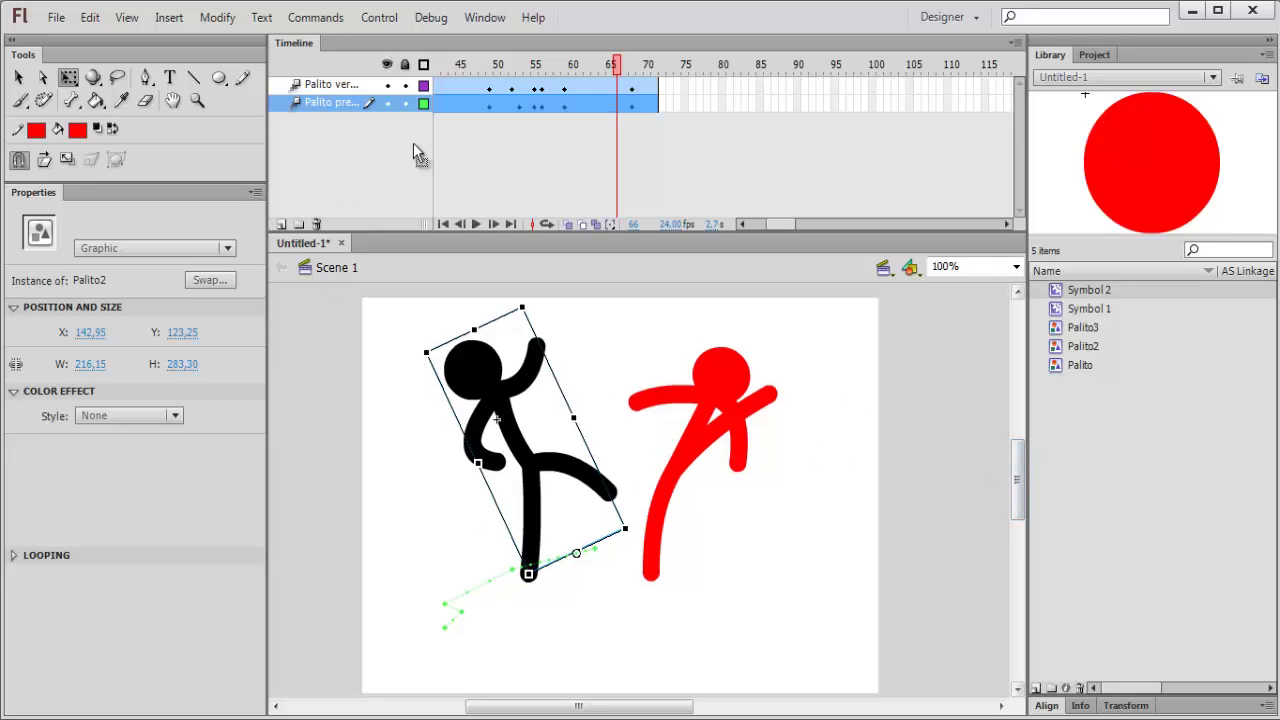
key(Return)
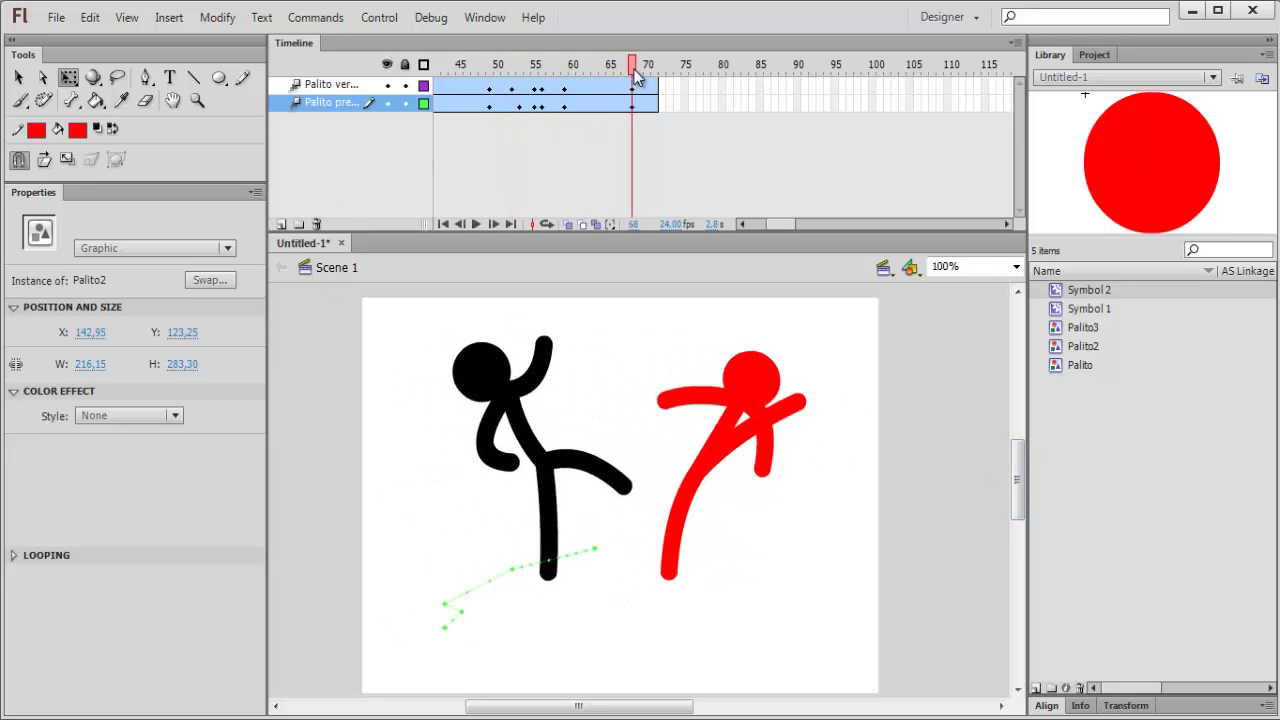
drag(490, 80, 636, 80)
click(637, 80)
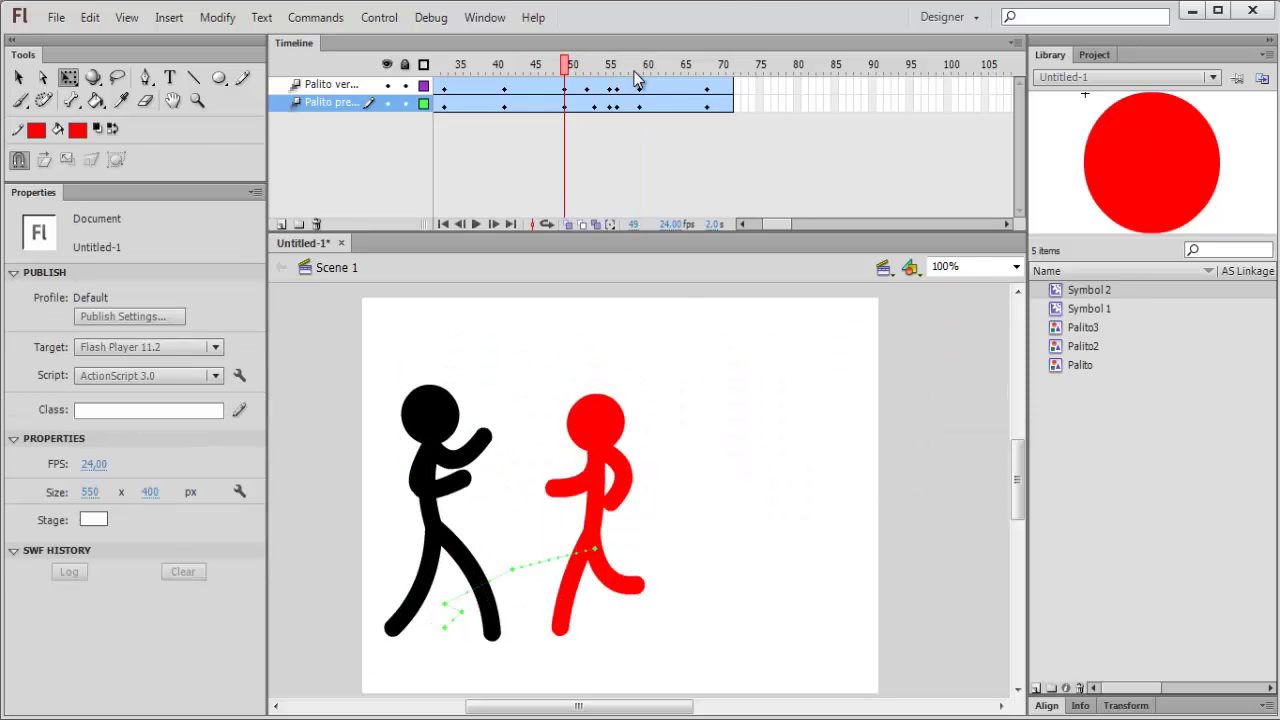
Keyframe Palito3 at frames 61 and 62, lowering its raised leg and arms, and lower the red figure to Y 211.60 at Scene 1's frame 68
mouse_move(634, 80)
mouse_down()
mouse_move(462, 84)
mouse_move(654, 84)
mouse_move(640, 84)
mouse_up()
double_click(606, 420)
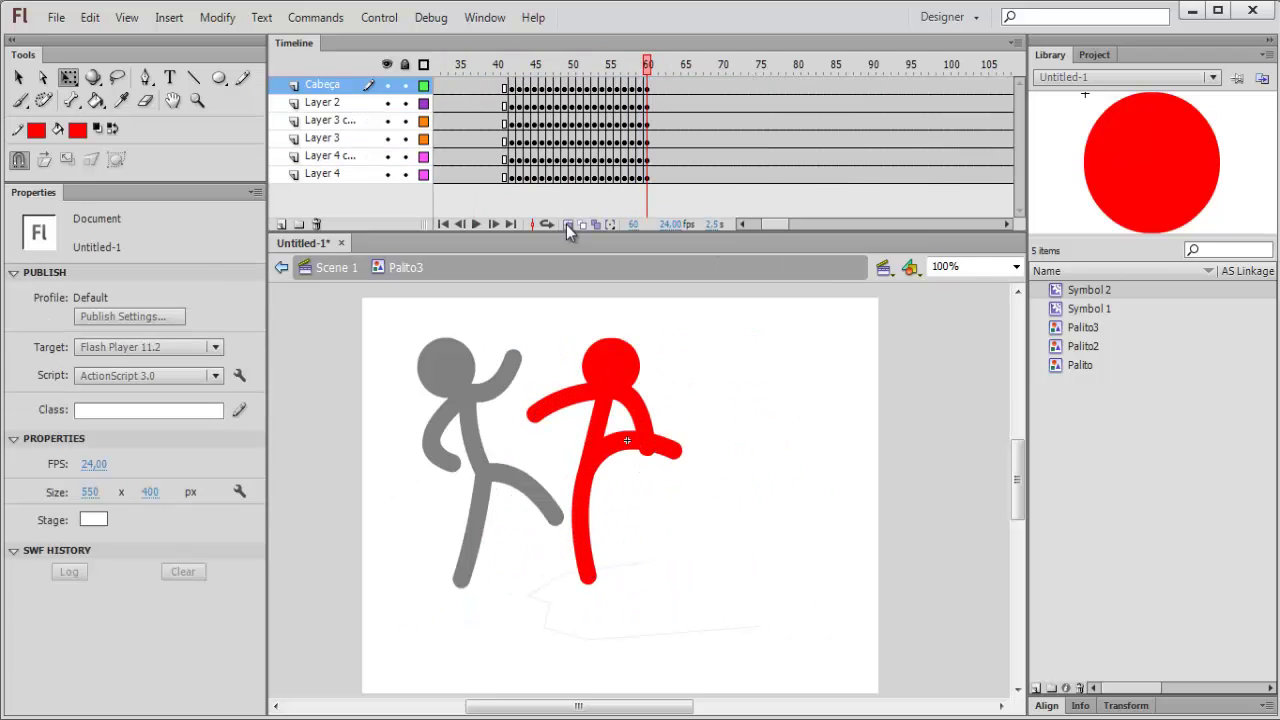
click(657, 93)
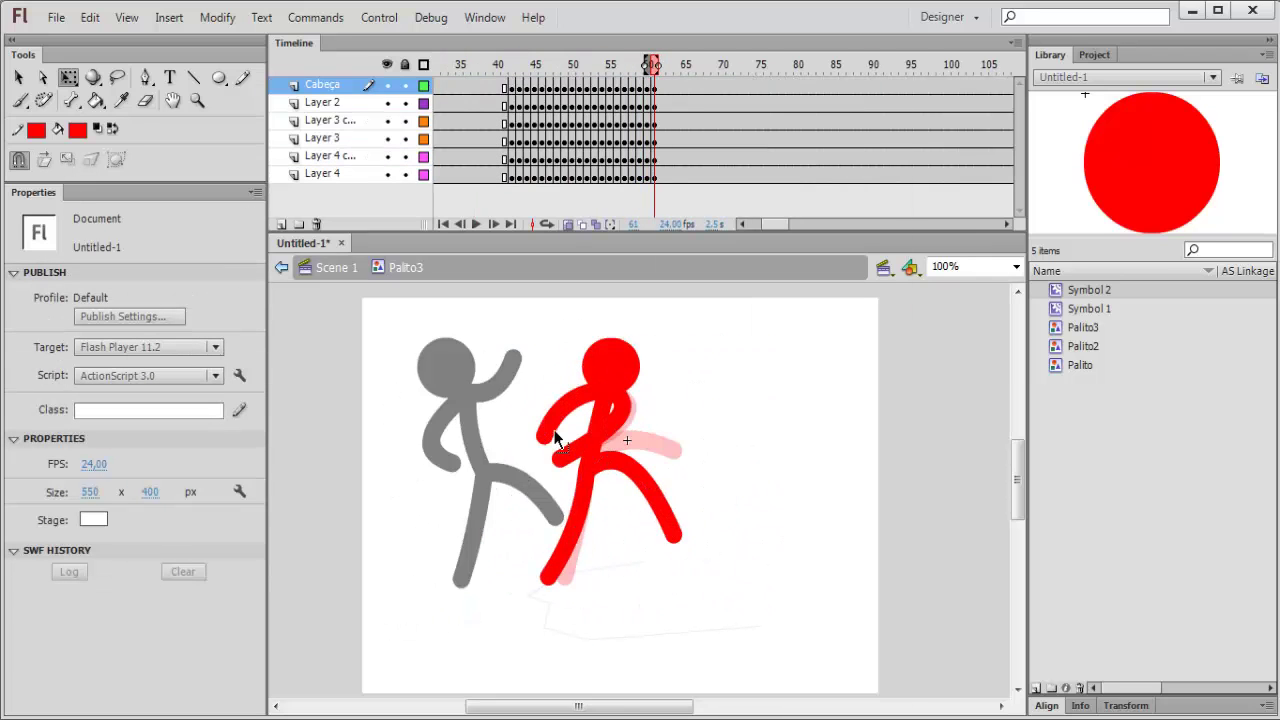
key(period)
drag(560, 458, 566, 456)
drag(670, 174, 670, 90)
key(F6)
click(716, 340)
drag(565, 456, 592, 458)
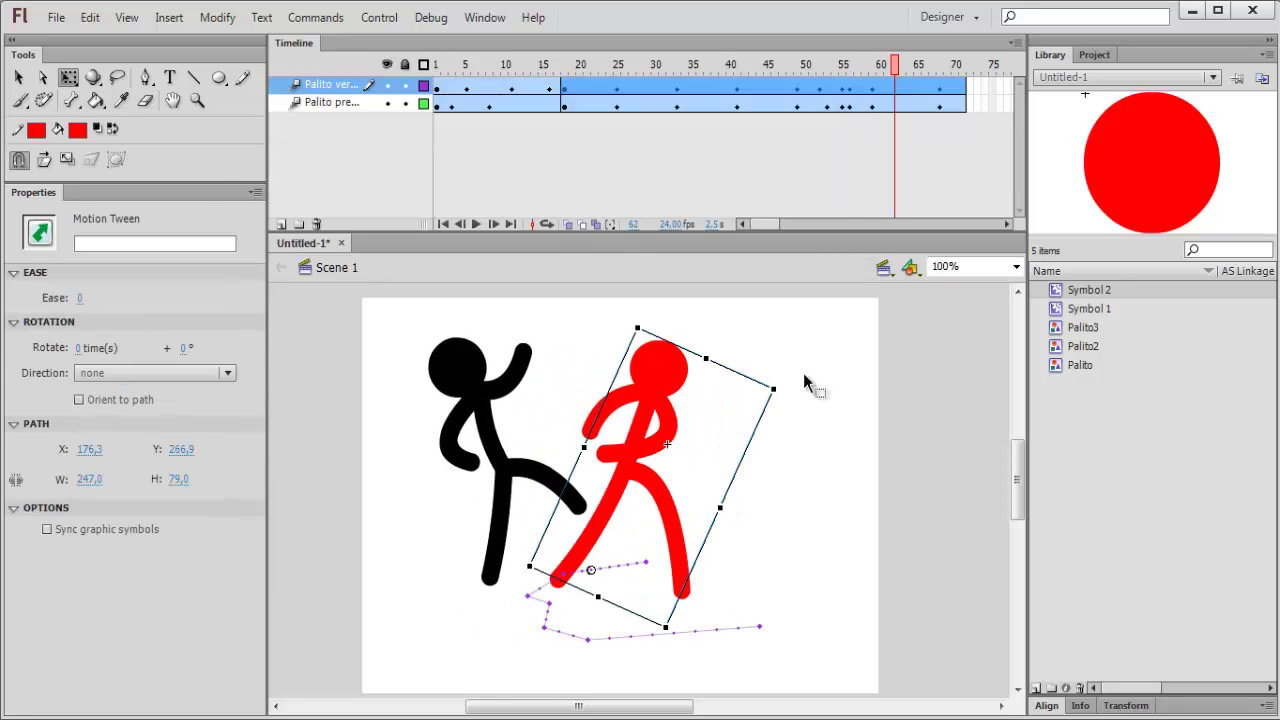
mouse_move(939, 66)
mouse_down()
mouse_move(891, 100)
mouse_move(940, 90)
mouse_up()
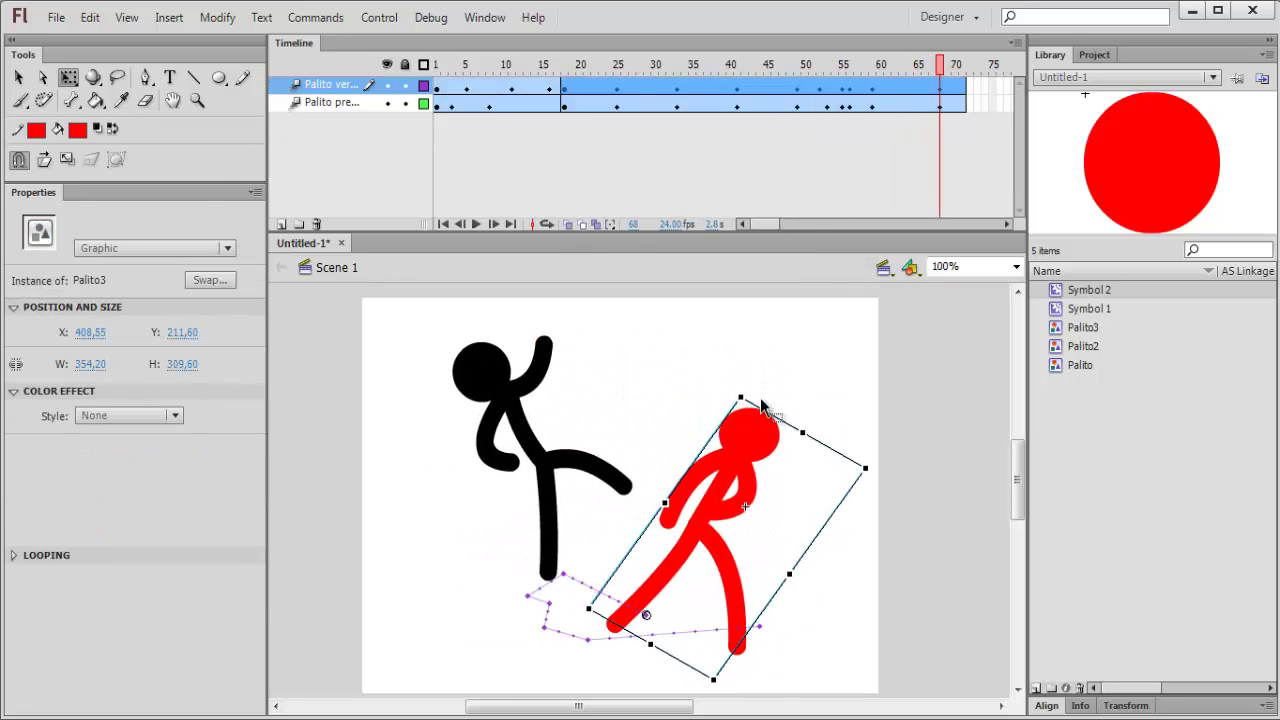
In Palito2, turn on onion skinning, keyframe all layers at frame 60, and start curling the black figure with its head shifted forward
drag(872, 66, 898, 88)
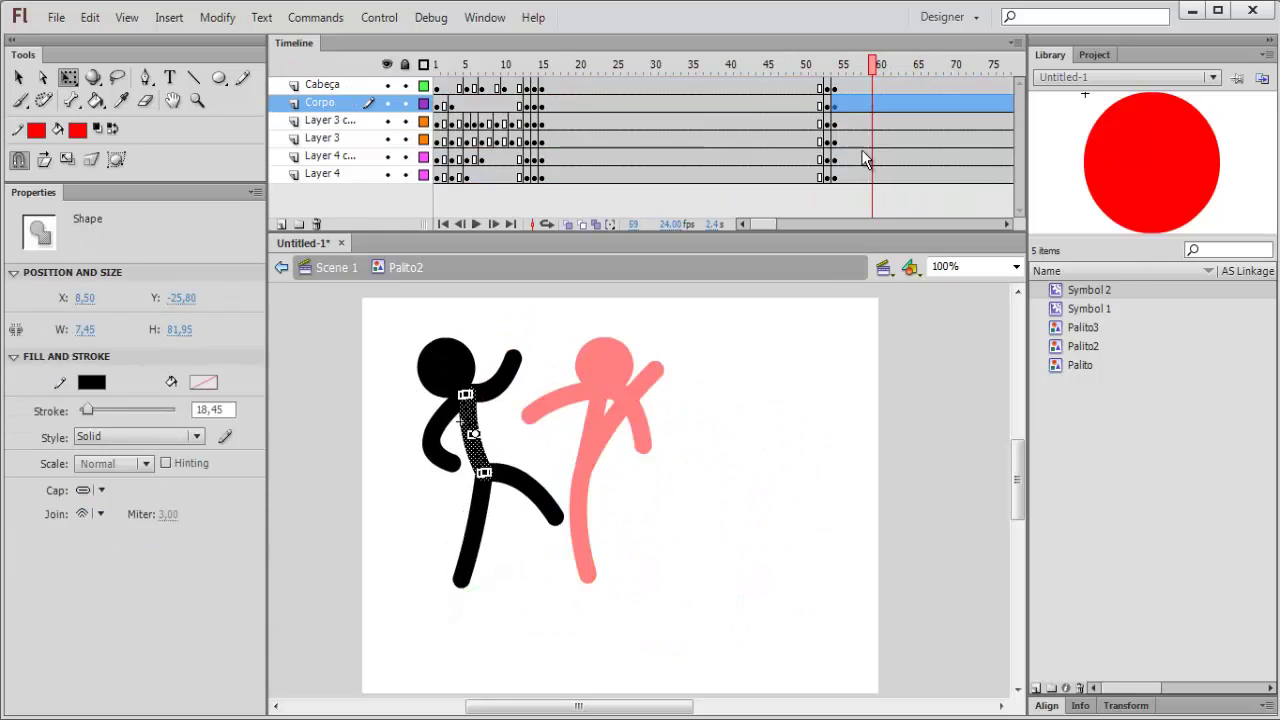
click(567, 224)
drag(879, 86, 879, 176)
right_click(879, 176)
click(930, 314)
drag(446, 367, 461, 366)
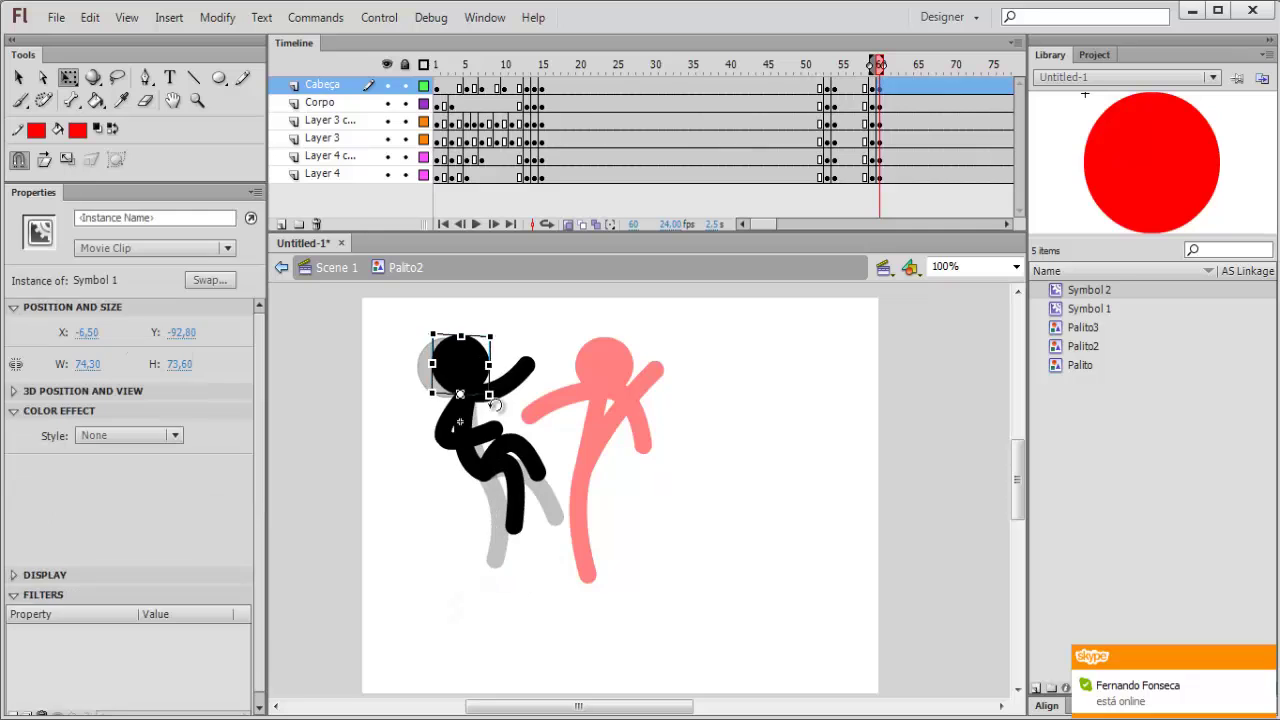
Keyframe all Palito2 layers at frame 61, pulling the arm down and moving the head further forward
drag(887, 176, 887, 90)
right_click(888, 92)
click(940, 231)
drag(516, 374, 498, 398)
drag(460, 364, 474, 368)
Keyframe all Palito2 layers at frame 62 and curl the black figure tighter by tucking in the foot, head and body
drag(894, 176, 894, 88)
right_click(894, 88)
click(943, 228)
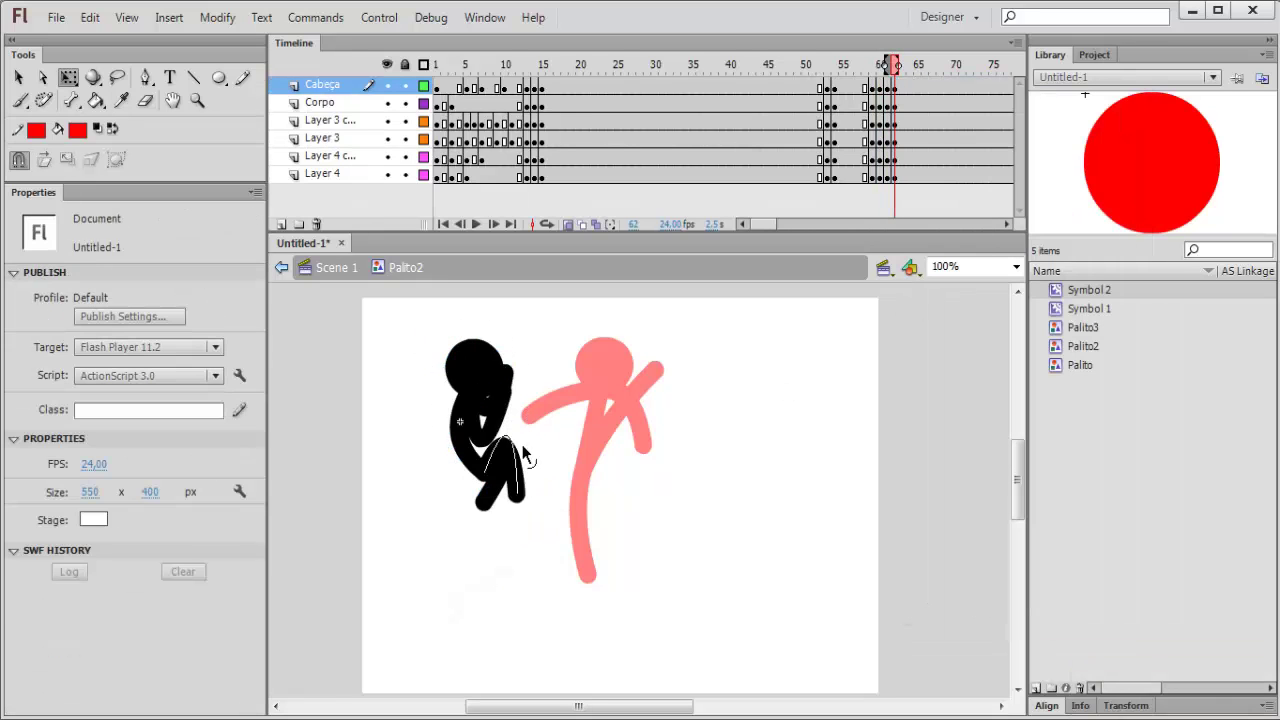
drag(485, 501, 510, 484)
drag(474, 368, 488, 379)
drag(466, 455, 461, 462)
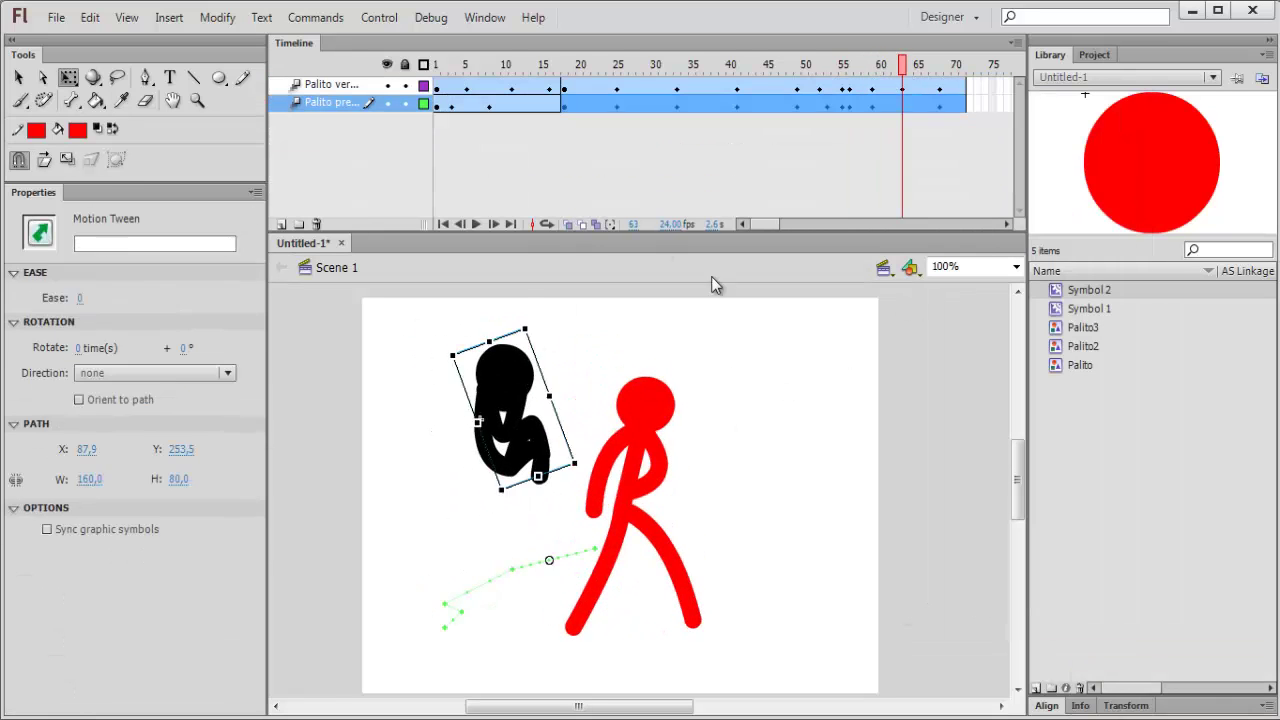
Try placing the curled black figure in Scene 1 by moving it near frame 63 and at frame 68
drag(585, 434, 553, 392)
click(938, 64)
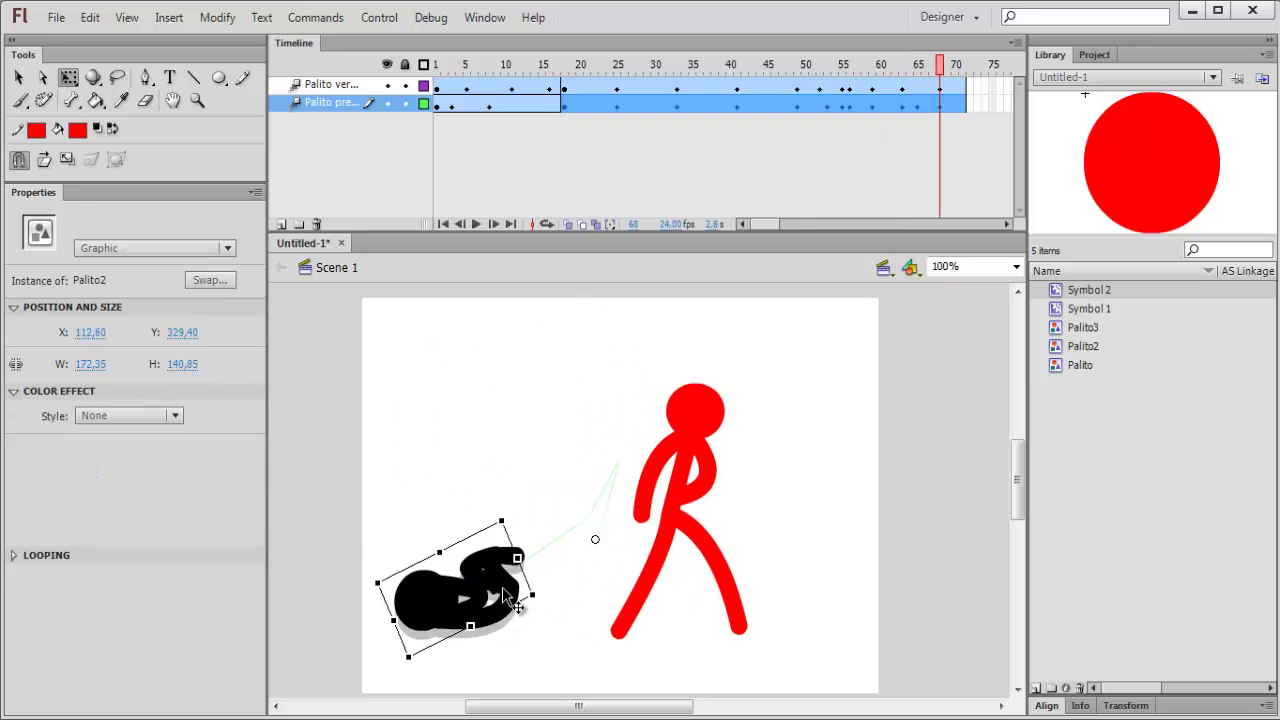
drag(432, 600, 466, 499)
drag(819, 66, 783, 80)
Remove the black tween's keyframes at frames 65 and 68 and move the curled figure to X 100.80, Y 127.00 at frame 63
mouse_move(902, 105)
mouse_down()
mouse_move(938, 109)
mouse_move(706, 92)
mouse_move(902, 80)
mouse_up()
key(shift+F6)
drag(460, 418, 474, 406)
Keyframe all Palito2 layers at frame 64 and stretch both legs out horizontally toward the red figure
click(910, 66)
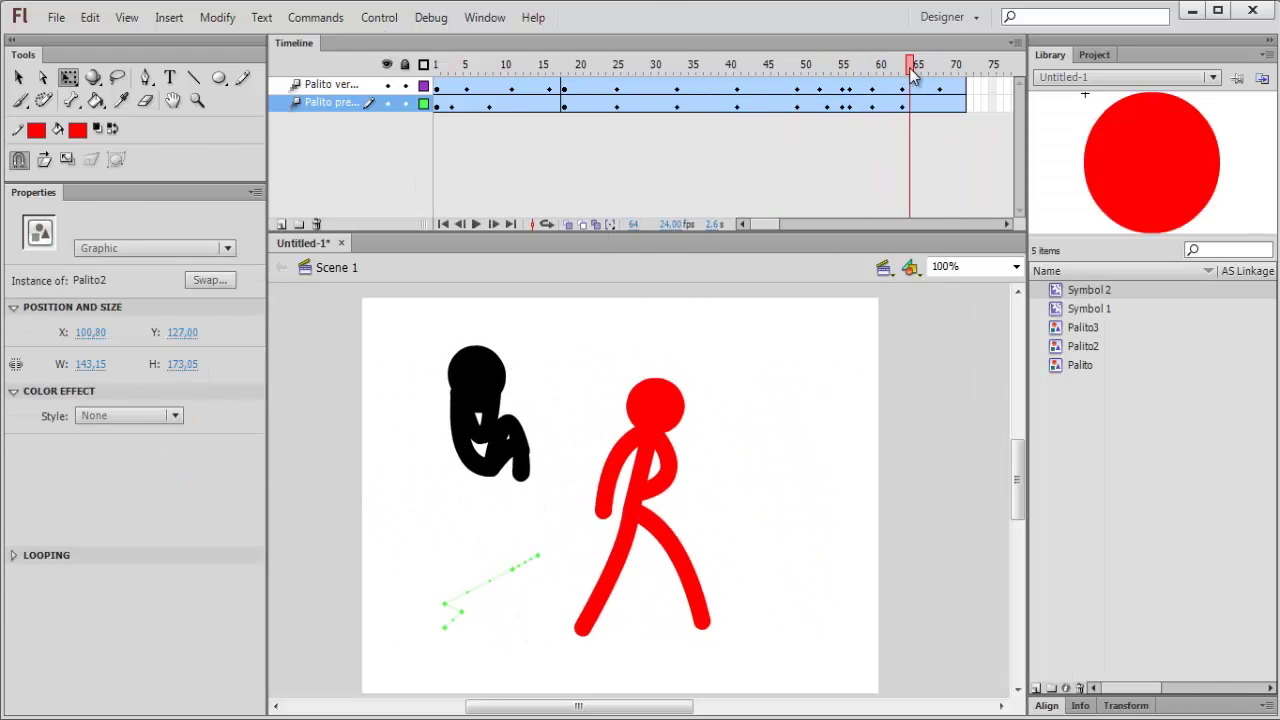
double_click(474, 400)
drag(910, 86, 910, 174)
key(F6)
drag(518, 471, 597, 456)
drag(505, 467, 578, 462)
Swing both of Palito2's arms up and back behind its head
click(477, 375)
click(530, 376)
drag(482, 432, 482, 314)
drag(494, 420, 367, 336)
Keyframe all Palito2 layers at frame 65, extend the arm and leg slightly further, and return to Scene 1
key(F6)
click(556, 356)
drag(482, 314, 392, 321)
drag(597, 456, 603, 470)
click(336, 267)
Keyframe all Palito3 layers at frame 65, throw both arms forward, and shift both feet toward the black figure
drag(910, 66, 917, 174)
double_click(651, 460)
key(F6)
click(760, 420)
drag(656, 494, 586, 452)
drag(613, 512, 600, 488)
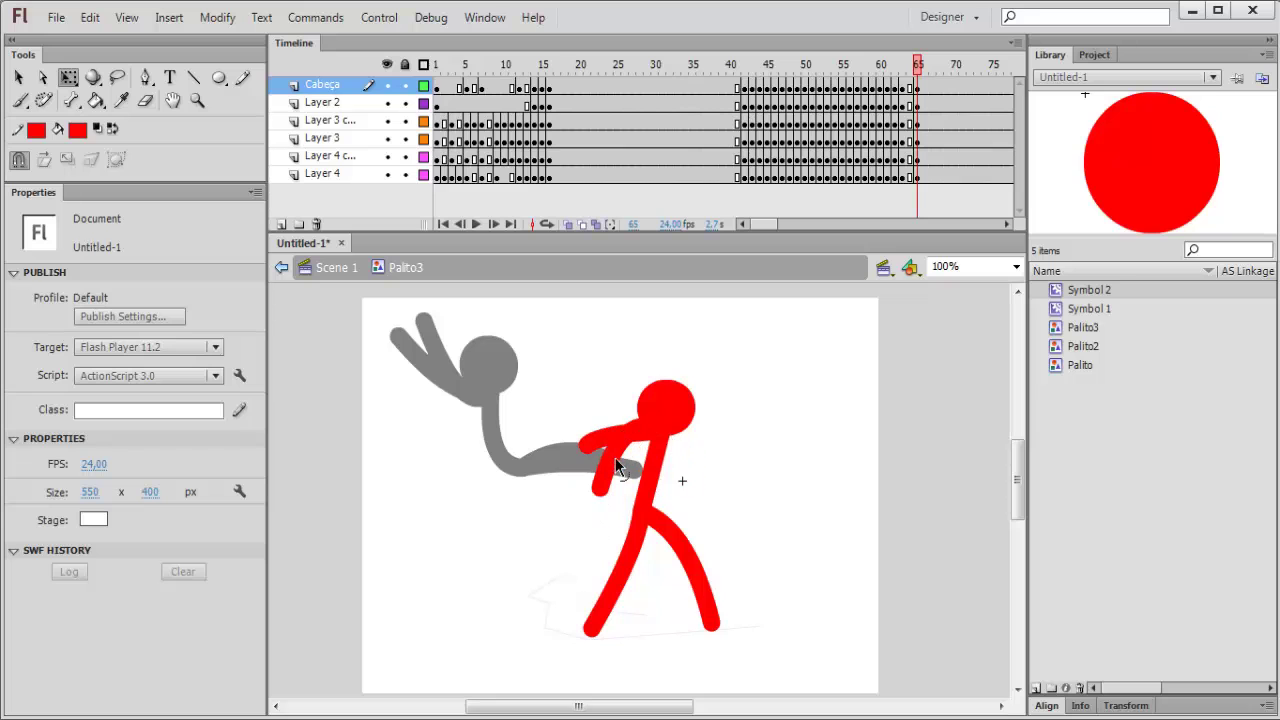
drag(591, 628, 573, 592)
drag(704, 625, 681, 628)
Keyframe all Palito3 layers at frame 66, bending the torso and head backward, lifting the front leg, and pulling the arms in
drag(925, 176, 927, 88)
key(F6)
drag(573, 592, 556, 560)
drag(681, 628, 646, 630)
drag(666, 407, 725, 443)
drag(660, 440, 697, 460)
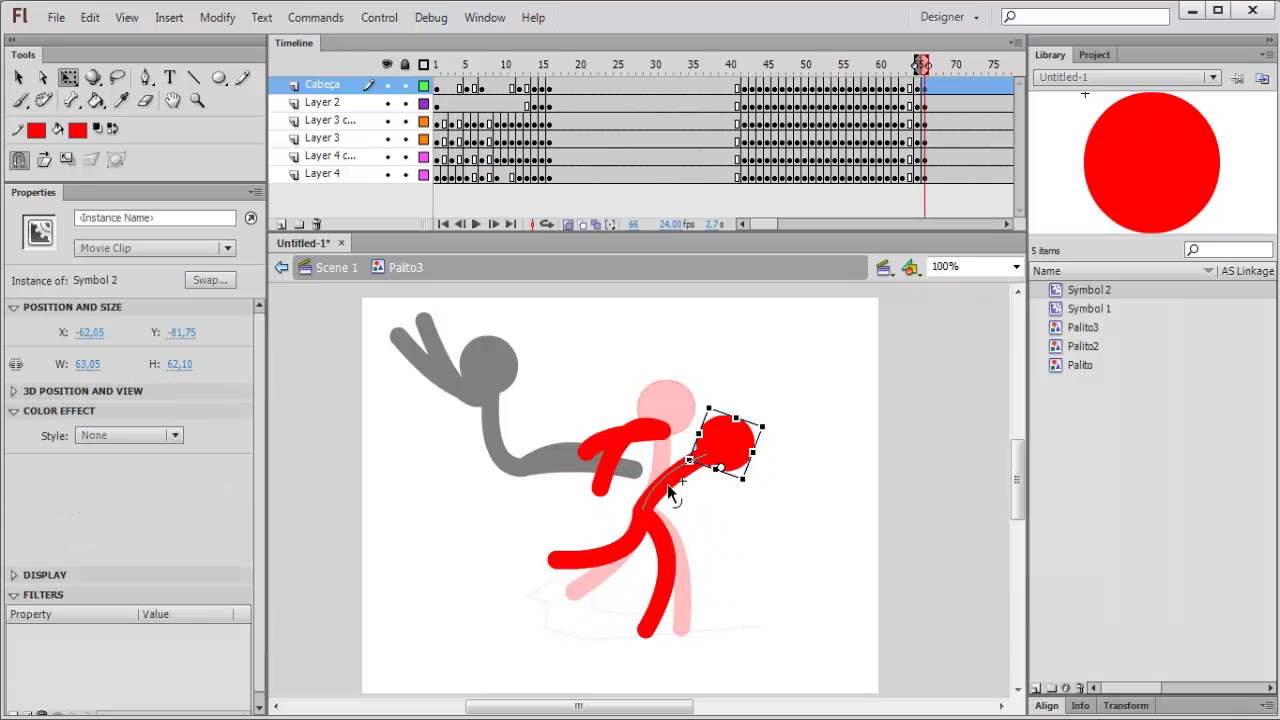
drag(600, 488, 623, 461)
drag(586, 452, 630, 422)
Keyframe all Palito3 layers at frame 67, raising an arm toward the head and bringing both feet closer together
drag(933, 176, 932, 88)
key(F6)
drag(623, 461, 665, 425)
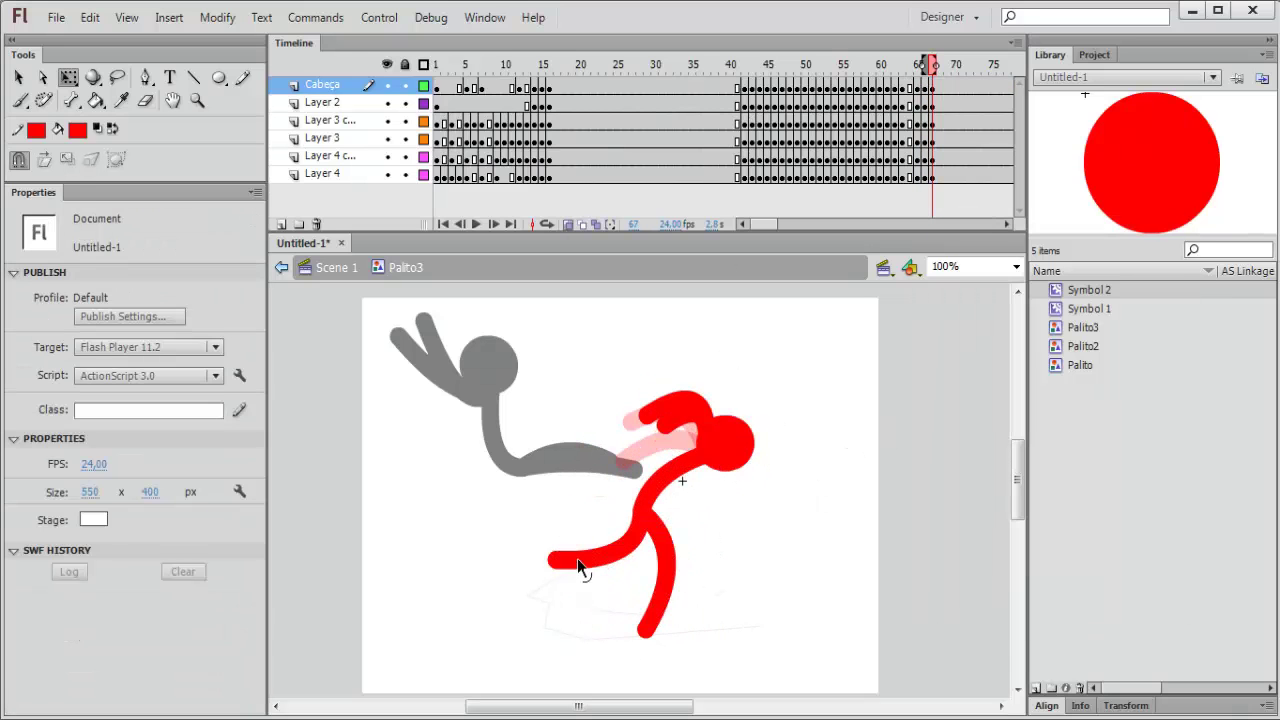
drag(556, 560, 607, 565)
drag(646, 630, 610, 629)
Keyframe all Palito3 layers at frame 68, lowering the raised foot to the ground behind the black figure's kick and dropping one arm
drag(940, 176, 940, 88)
key(F6)
drag(607, 565, 571, 630)
drag(665, 425, 662, 450)
Return to Scene 1 and play the animation to check the double-leg kick
key(ctrl+e)
drag(940, 66, 911, 83)
click(917, 104)
key(Return)
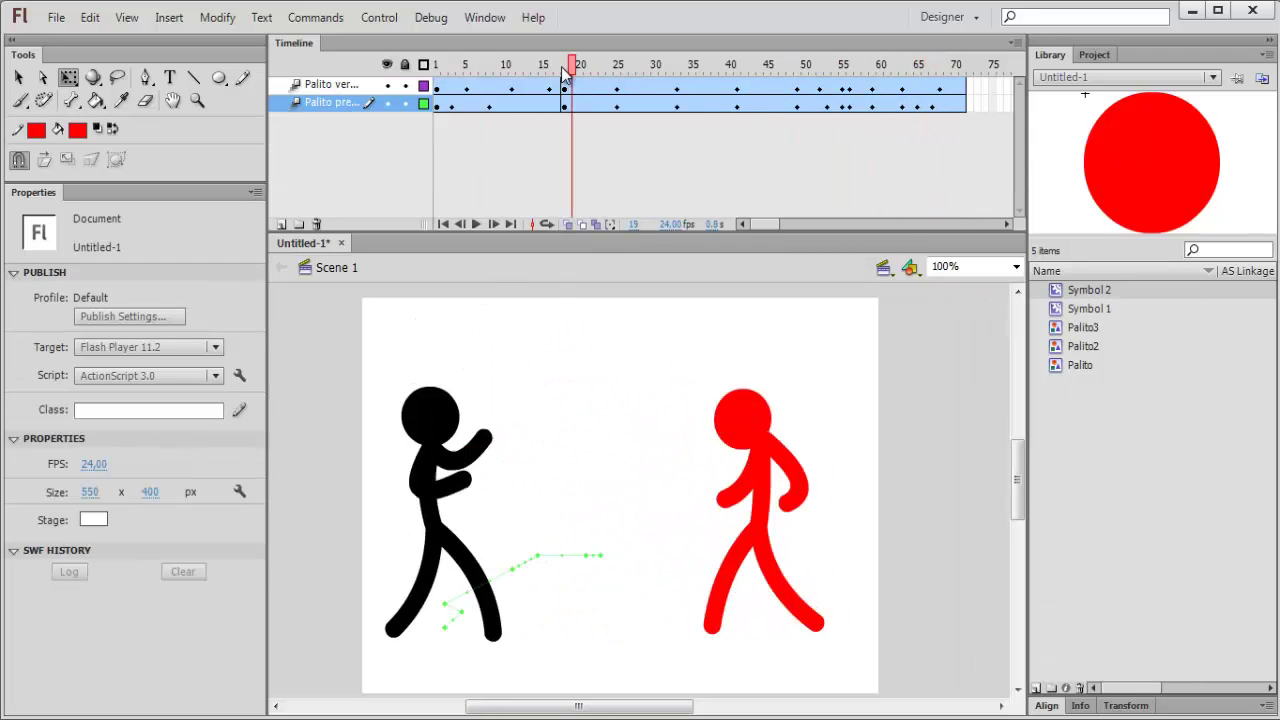
Keyframe all Palito3 layers at frame 69, reposition both feet for a backward step, and swing both arms back past the head
double_click(700, 470)
drag(947, 176, 947, 88)
key(F6)
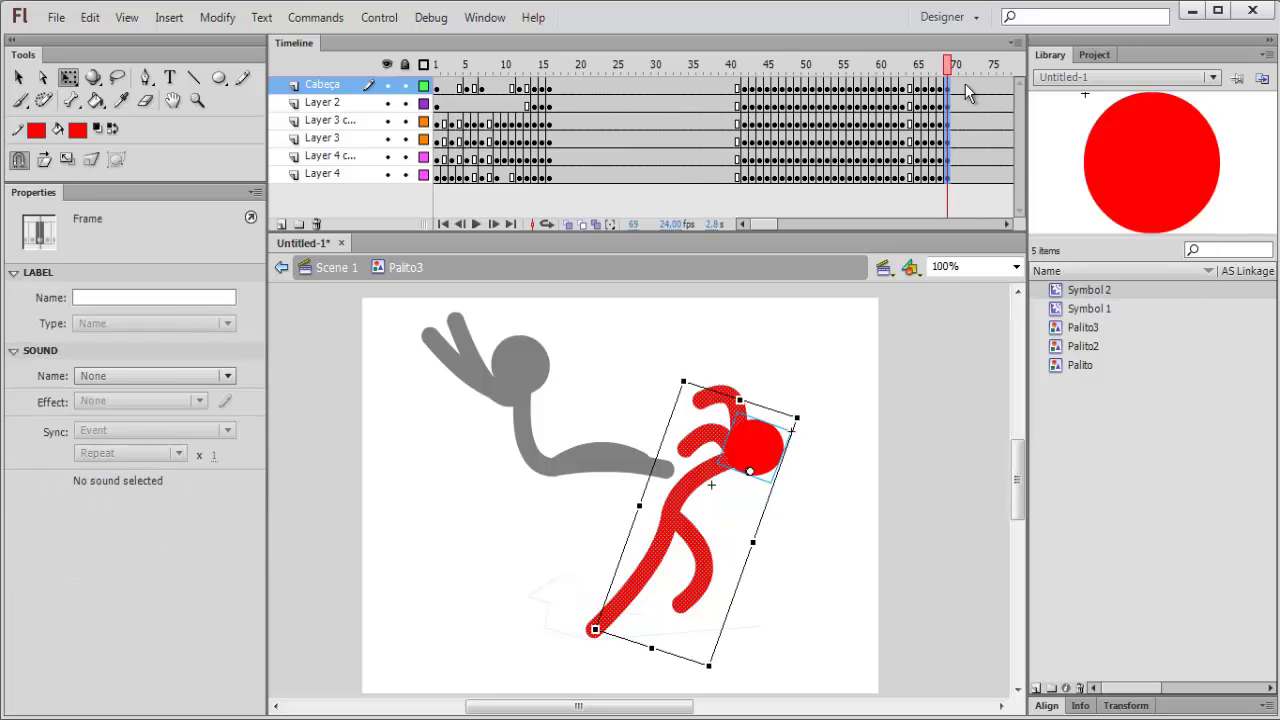
click(800, 500)
drag(680, 604, 717, 630)
drag(594, 630, 618, 587)
click(755, 450)
drag(686, 447, 803, 378)
drag(740, 408, 795, 406)
Keyframe all Palito3 layers at frame 70, moving the supporting foot and the lifted foot closer together and lowering an arm
key(F6)
drag(719, 631, 683, 631)
drag(618, 587, 657, 587)
drag(780, 430, 775, 480)
drag(803, 378, 818, 417)
Keyframe all Palito3 layers at frame 71, raise the head, and adjust the arm and leg to continue the backward stagger
mouse_move(955, 64)
mouse_down()
mouse_move(921, 86)
mouse_move(958, 86)
mouse_up()
key(F6)
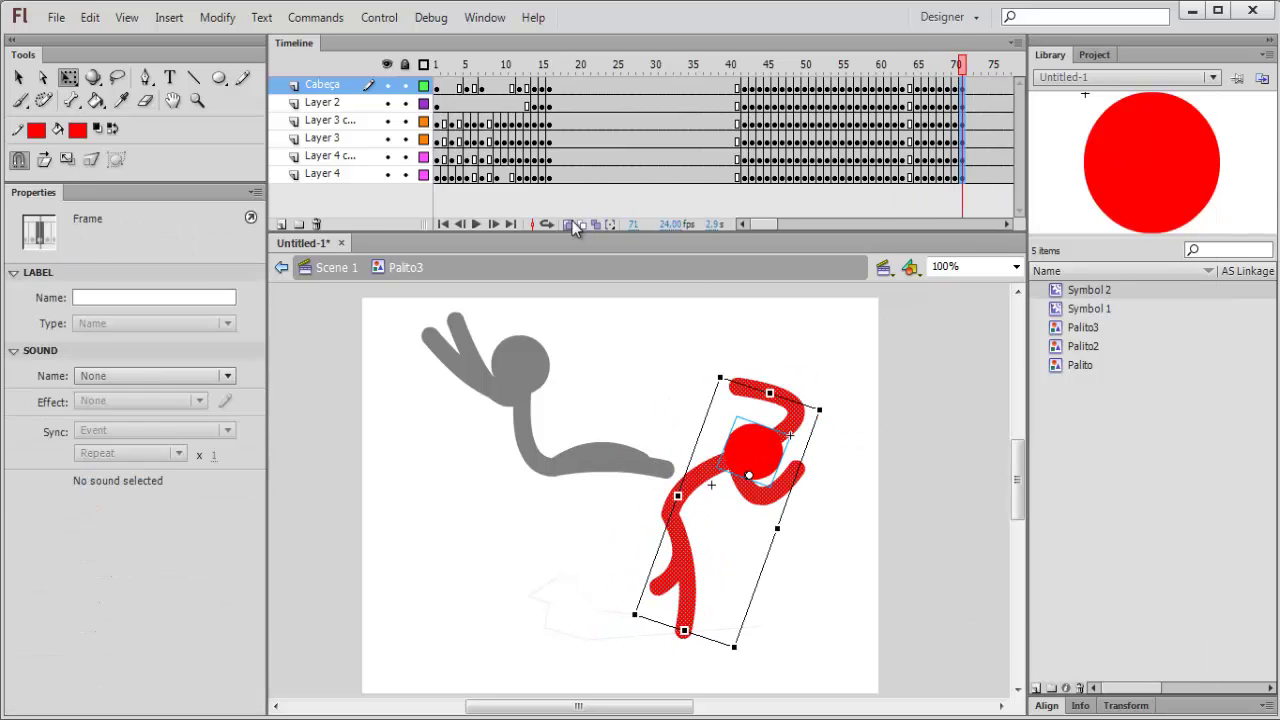
click(620, 380)
drag(755, 450, 720, 410)
drag(703, 475, 808, 443)
key(F6)
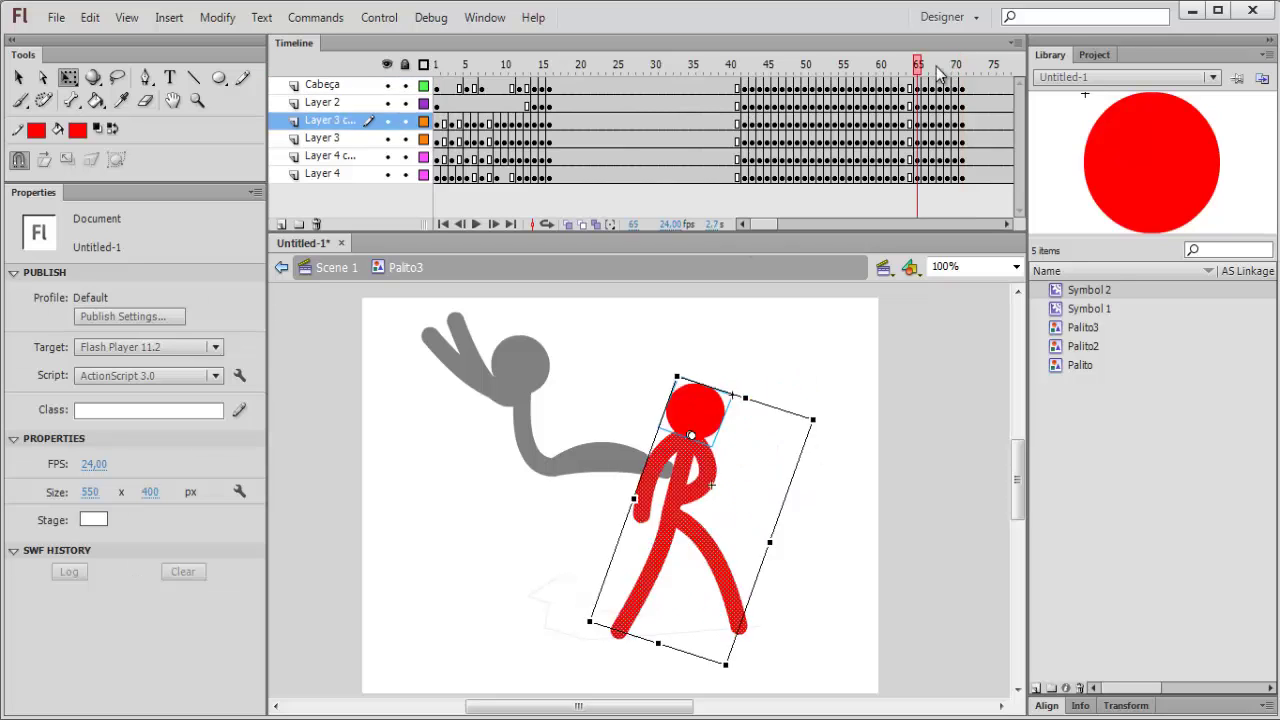
drag(690, 600, 634, 646)
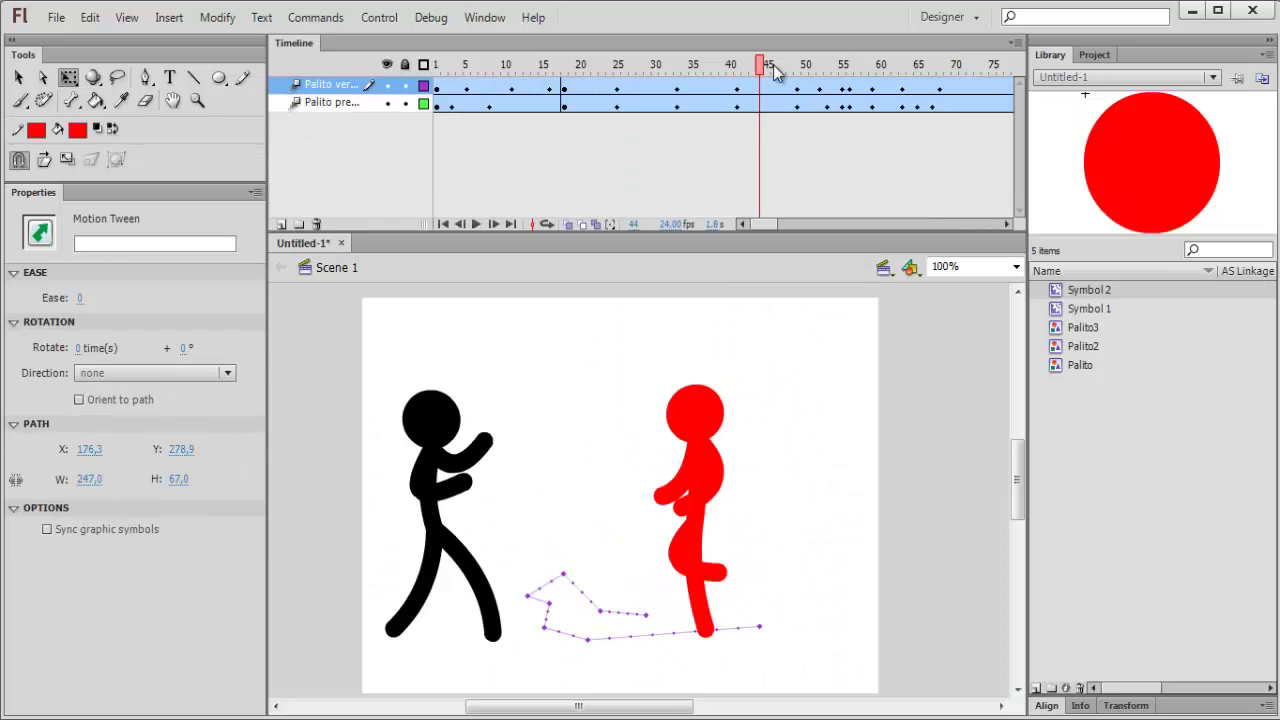
Keyframe all Palito2 layers at frames 67 and 68, swinging the arms down and lowering the rear leg toward the ground
drag(766, 66, 897, 72)
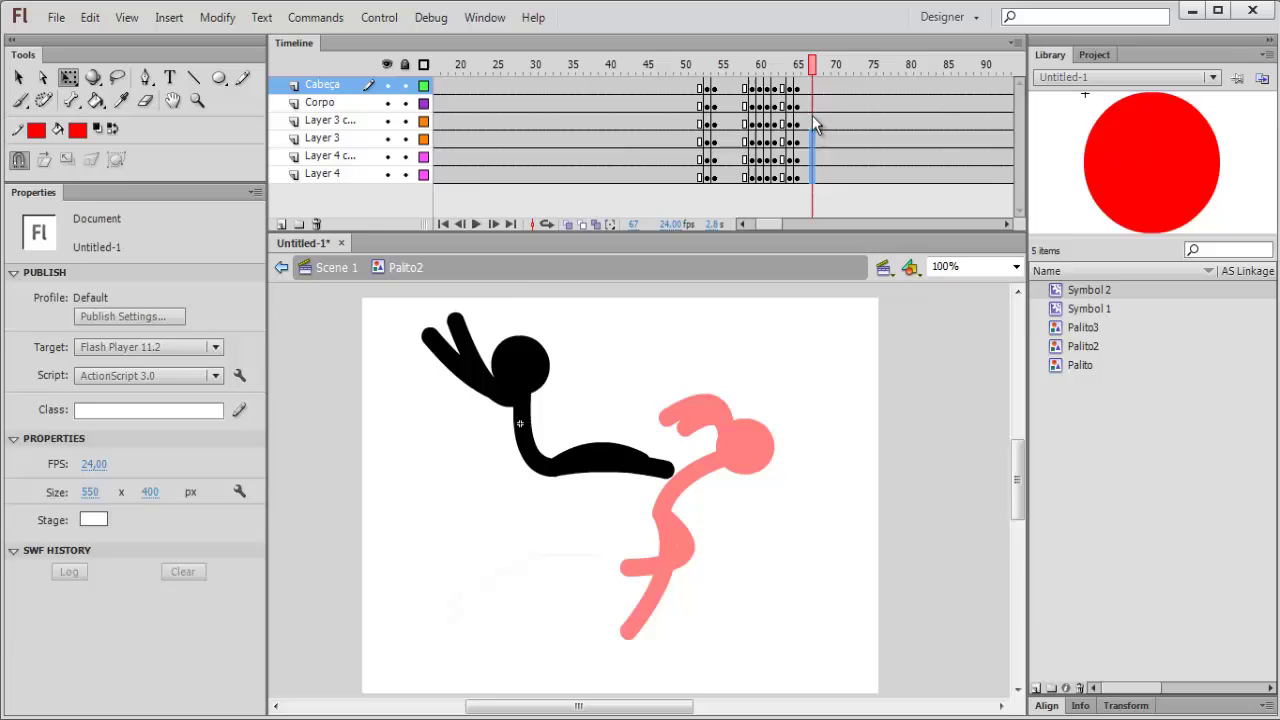
drag(590, 500, 457, 423)
right_click(822, 88)
click(868, 224)
drag(463, 369, 461, 426)
drag(570, 555, 546, 592)
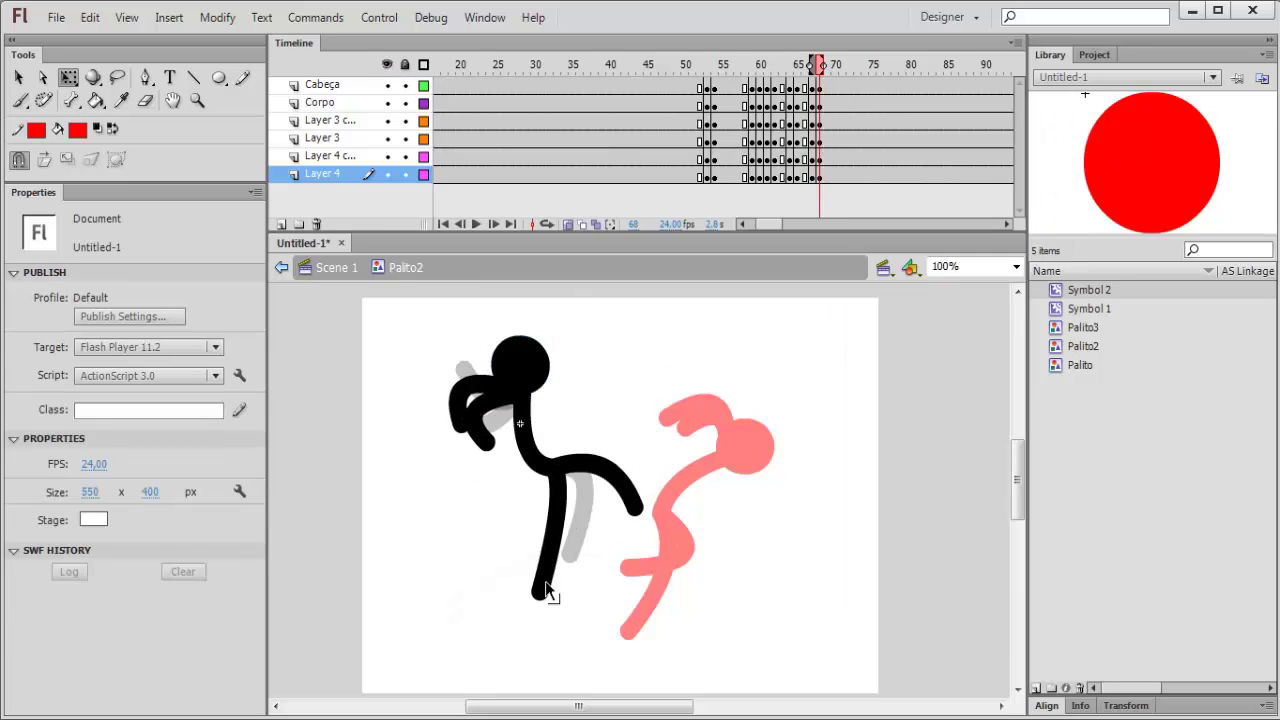
Lower Palito2's kicking leg and shift the head back at frame 68, and keyframe frame 69 with the leg lower and both arms hanging down
drag(634, 508, 625, 558)
drag(520, 366, 512, 366)
right_click(828, 87)
click(873, 224)
drag(622, 505, 612, 522)
drag(487, 441, 530, 466)
drag(460, 425, 477, 471)
drag(470, 400, 484, 408)
Keyframe all Palito2 layers at frames 70 and 71, swinging an arm forward and leaning the torso and head toward the opponent
key(F6)
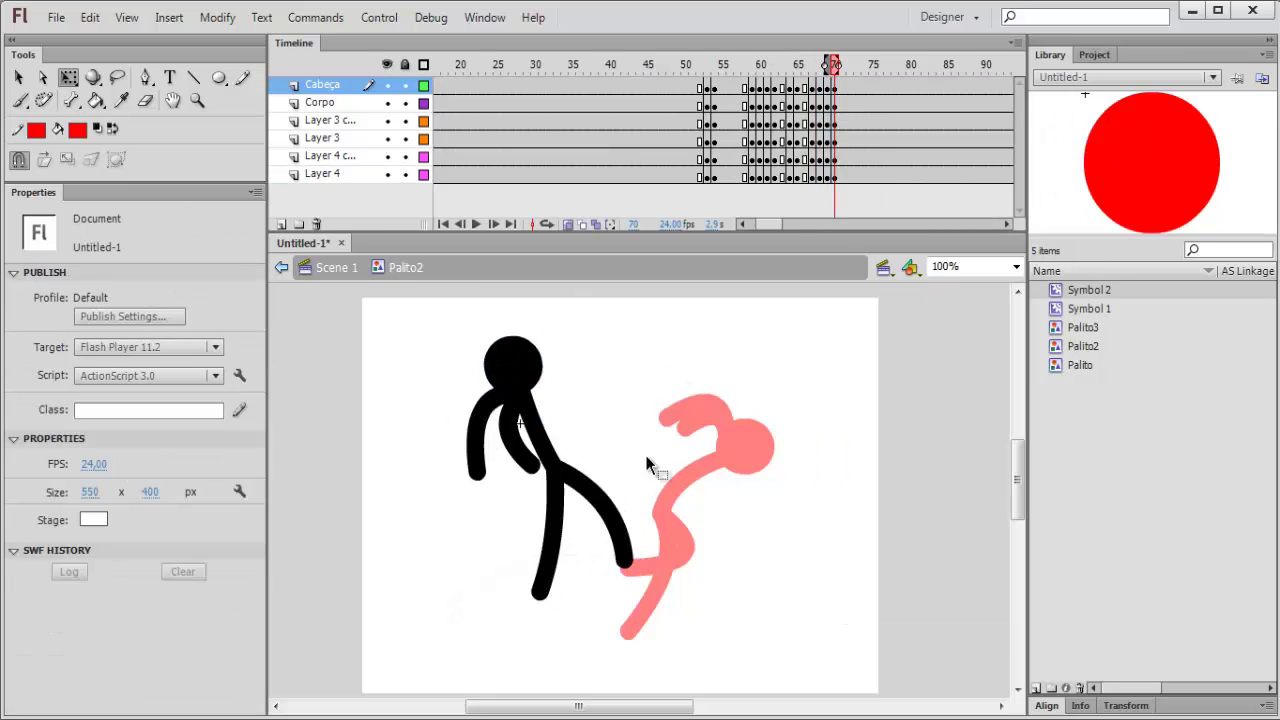
drag(530, 466, 572, 448)
drag(477, 472, 523, 467)
drag(440, 322, 640, 470)
drag(520, 400, 600, 420)
click(571, 352)
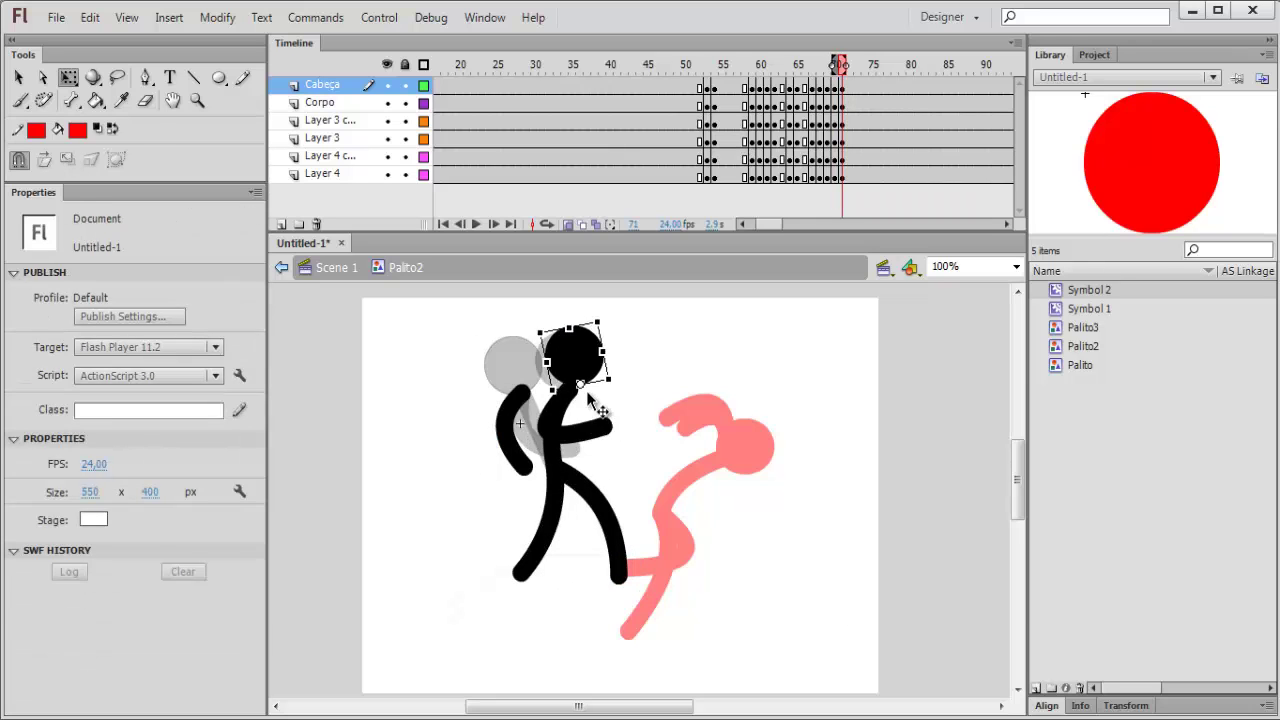
drag(571, 360, 577, 369)
In Scene 1, shift the black figure downward at frames 67 and 71, and play back the animation
click(336, 267)
click(910, 71)
drag(910, 71, 992, 71)
drag(765, 224, 777, 225)
click(683, 66)
drag(540, 454, 540, 476)
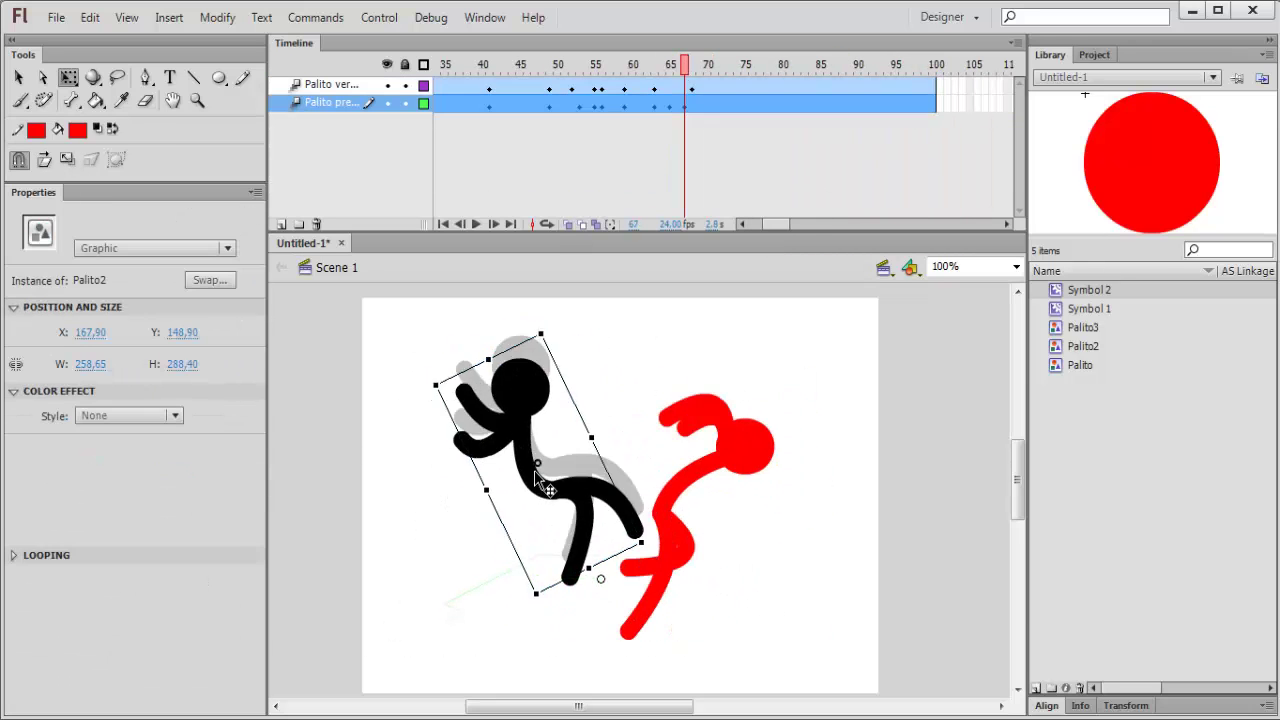
click(714, 66)
drag(603, 406, 606, 420)
key(Return)
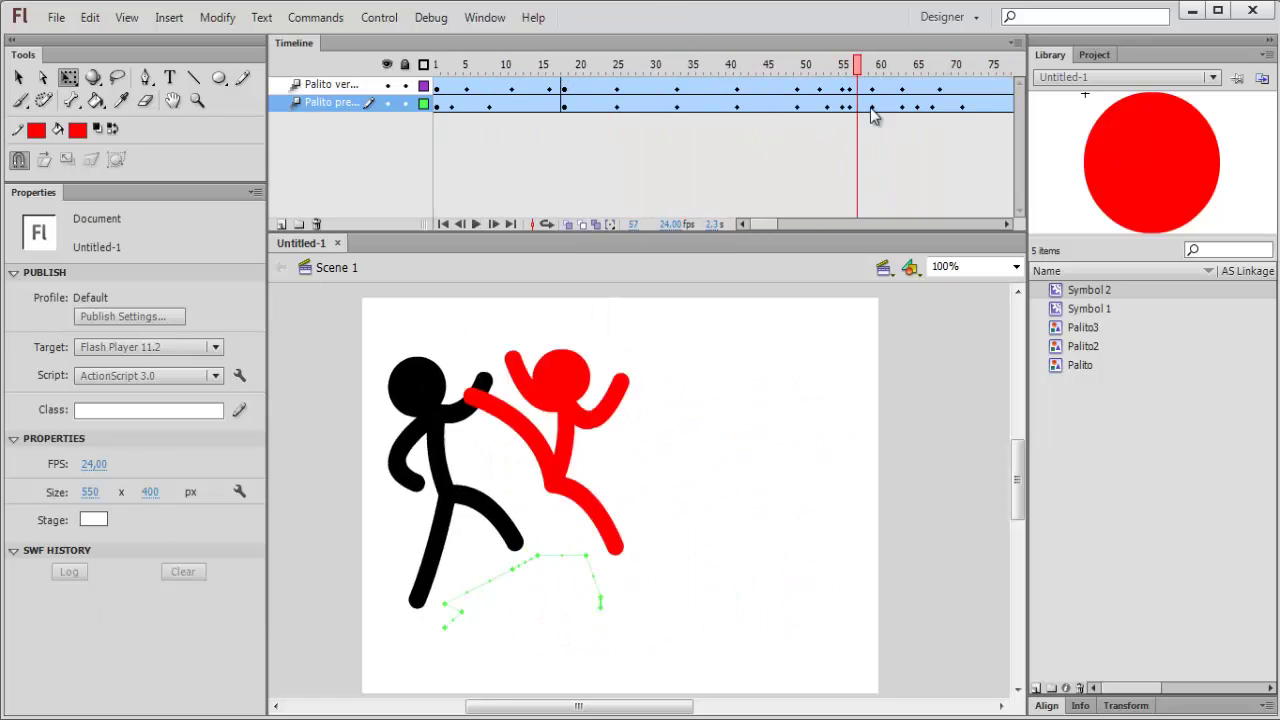
Keyframe all Palito3 layers at frame 72, move the rear foot under the body, shift the head forward, and lower the raised arm
click(639, 71)
click(681, 482)
double_click(681, 482)
key(F6)
drag(622, 635, 648, 631)
drag(719, 410, 693, 402)
click(723, 471)
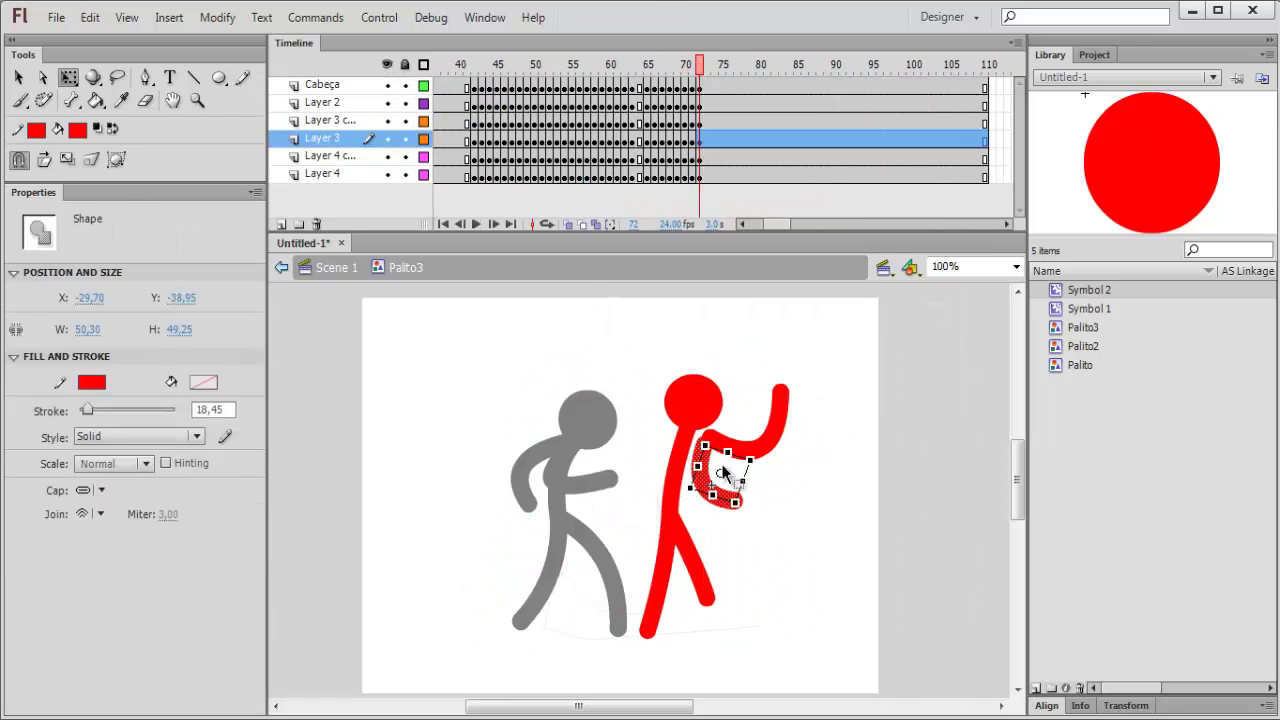
drag(780, 392, 729, 468)
Keyframe all Palito3 layers at frame 73 and bring both arms down beside the body
drag(707, 175, 707, 86)
key(F6)
click(718, 504)
drag(670, 470, 731, 492)
Keyframe all Palito3 layers at frame 74 and adjust the head for the standing pose
click(699, 71)
drag(714, 86, 714, 175)
key(F6)
click(760, 490)
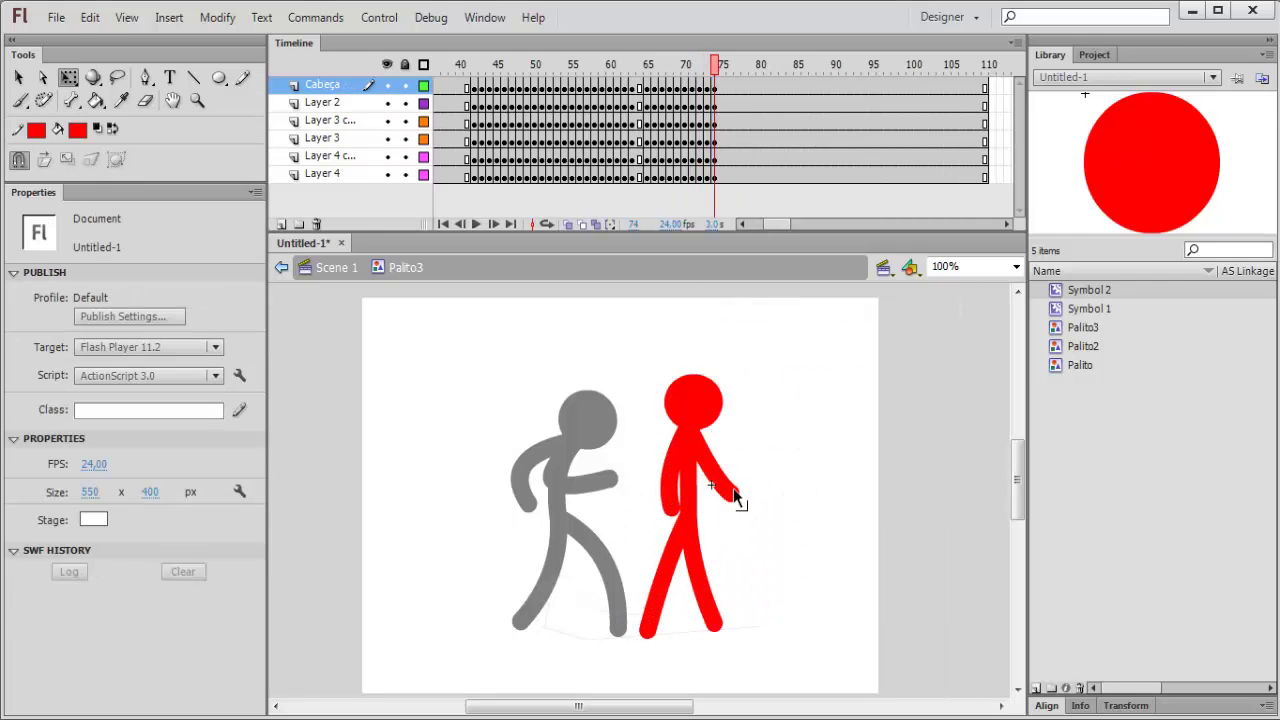
click(697, 402)
drag(746, 374, 736, 362)
key(comma)
click(756, 348)
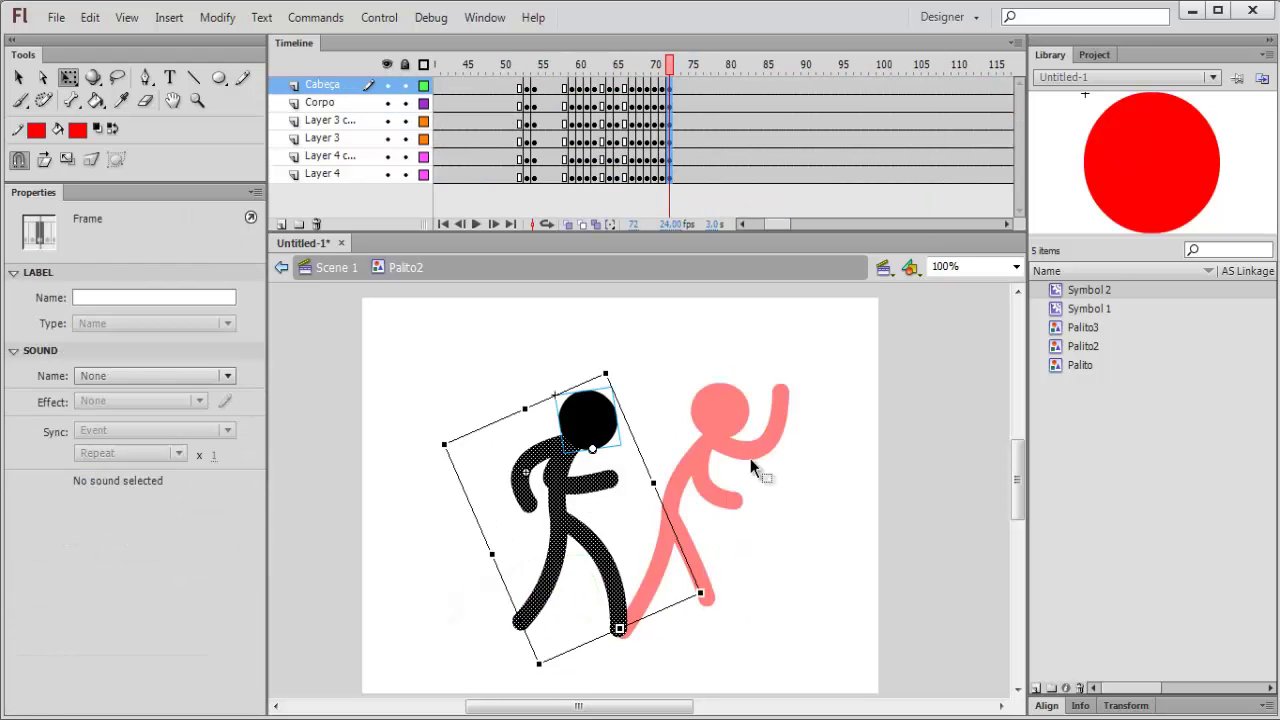
At frame 72 of Palito2, move the head up and back, lock the Cabeça layer, and straighten the torso
click(750, 458)
drag(588, 420, 571, 411)
click(660, 440)
click(404, 85)
drag(569, 483, 563, 491)
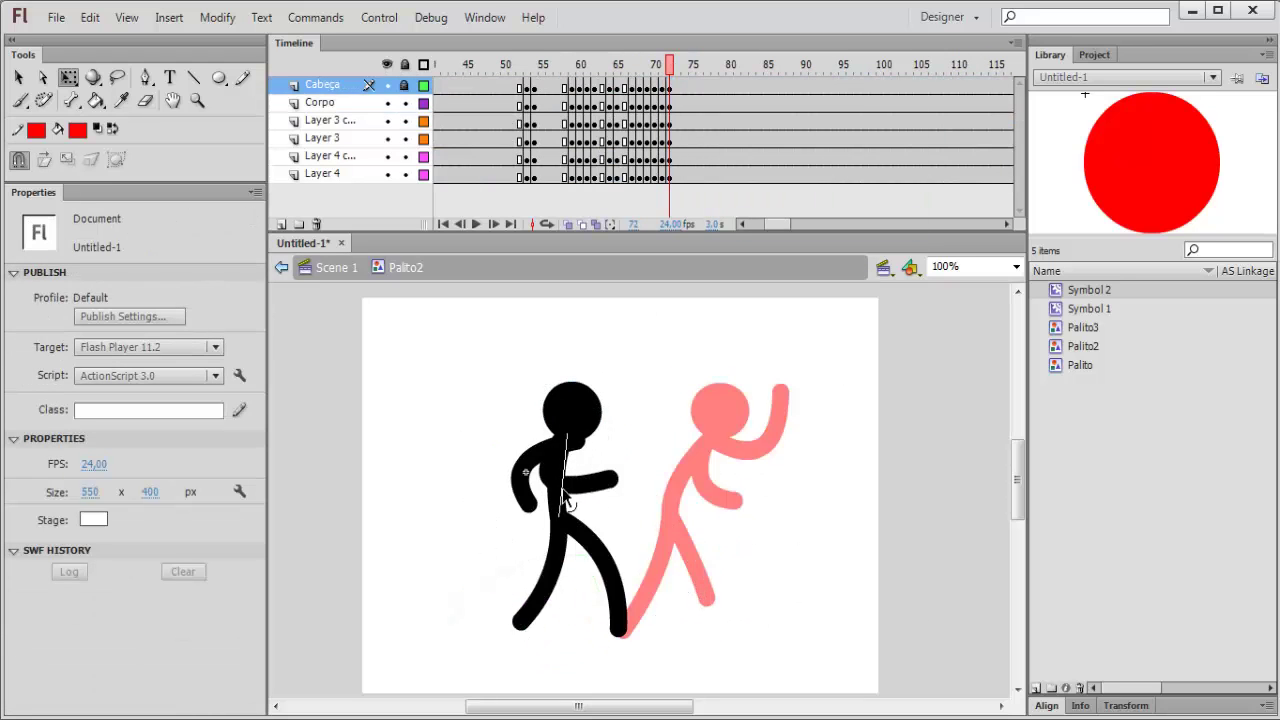
With onion skinning on, keyframe all Palito2 layers at frame 73, unlock Cabeça, raise the head, and lower the front arm and rear foot
click(568, 224)
key(F6)
click(404, 85)
drag(575, 412, 571, 402)
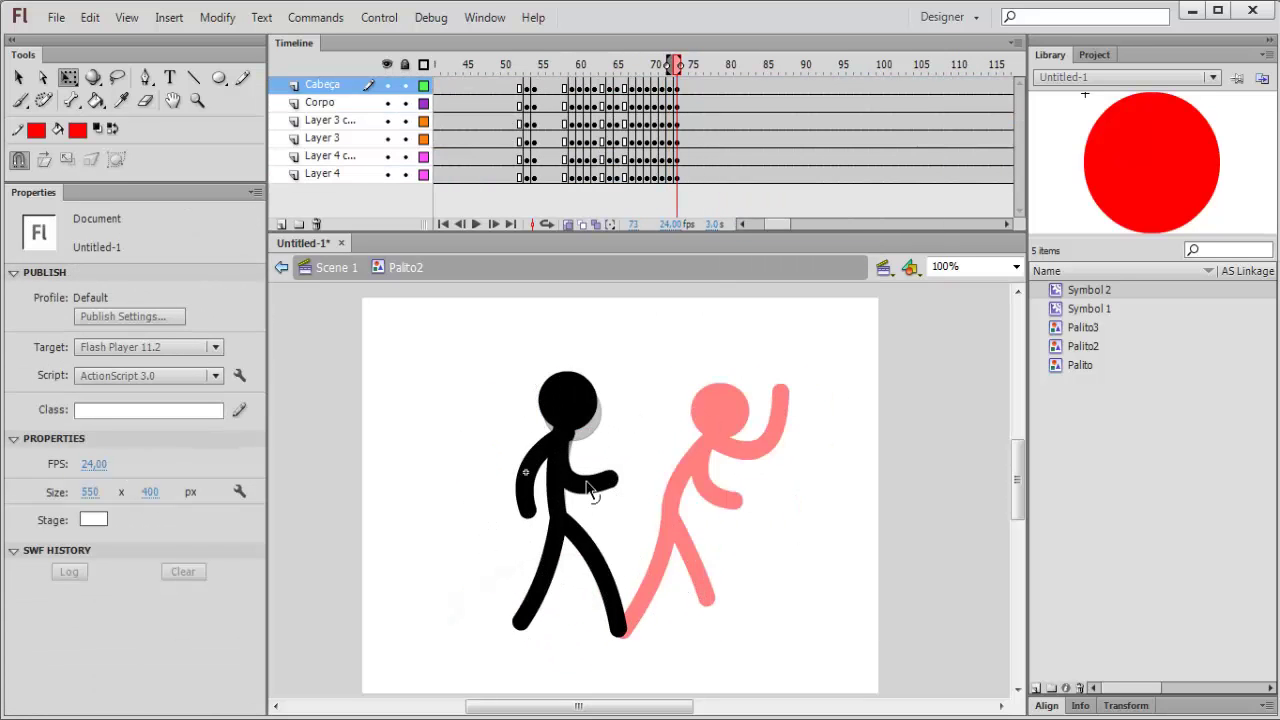
drag(608, 480, 610, 495)
click(580, 415)
click(640, 470)
drag(520, 621, 520, 628)
Keyframe all Palito2 layers at frame 74, lowering the front arm further and shifting the head slightly back
drag(685, 175, 685, 88)
key(F6)
drag(610, 496, 598, 505)
drag(568, 401, 561, 403)
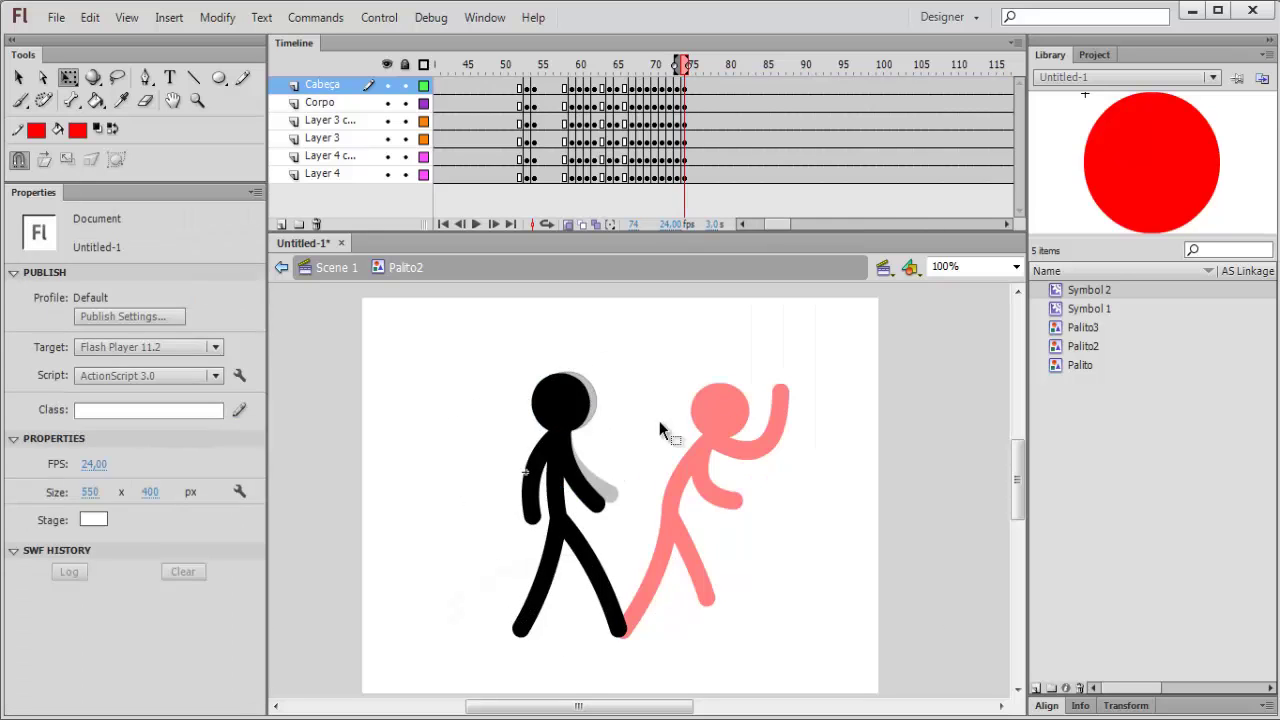
Return to Scene 1 and scrub through the timeline to review both figures' fight movements up to frame 49
double_click(659, 421)
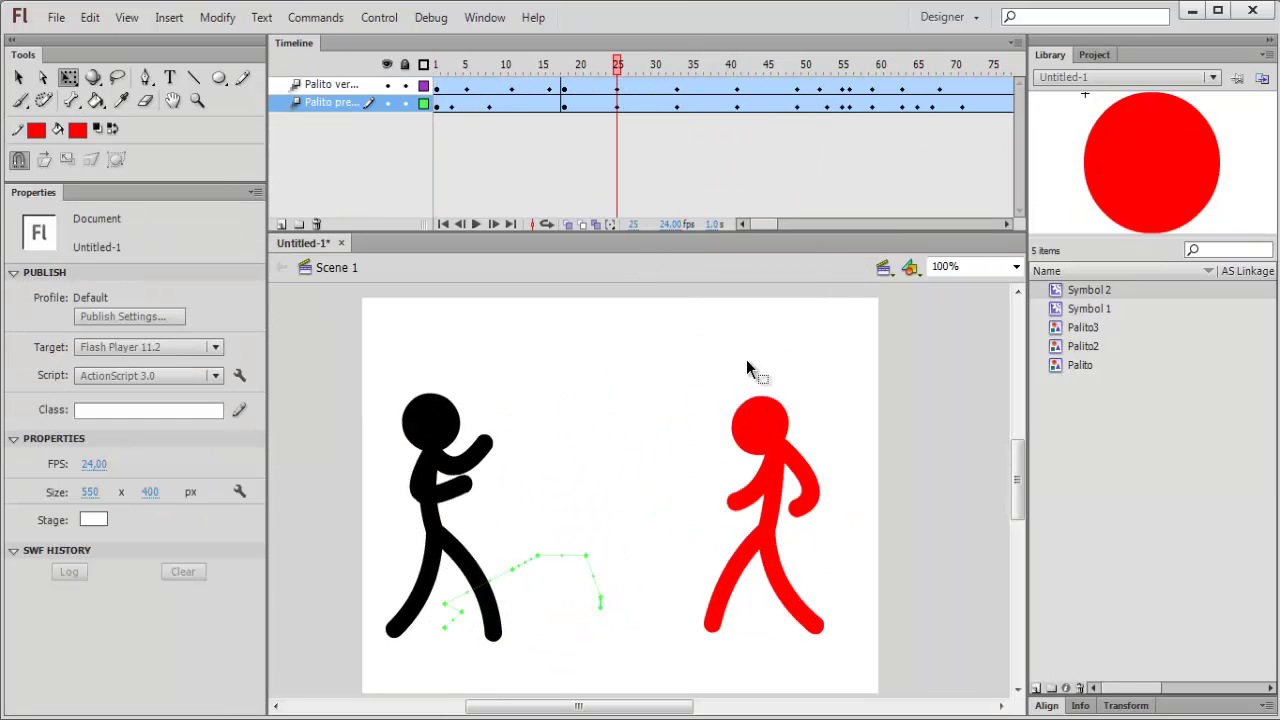
drag(630, 74, 735, 192)
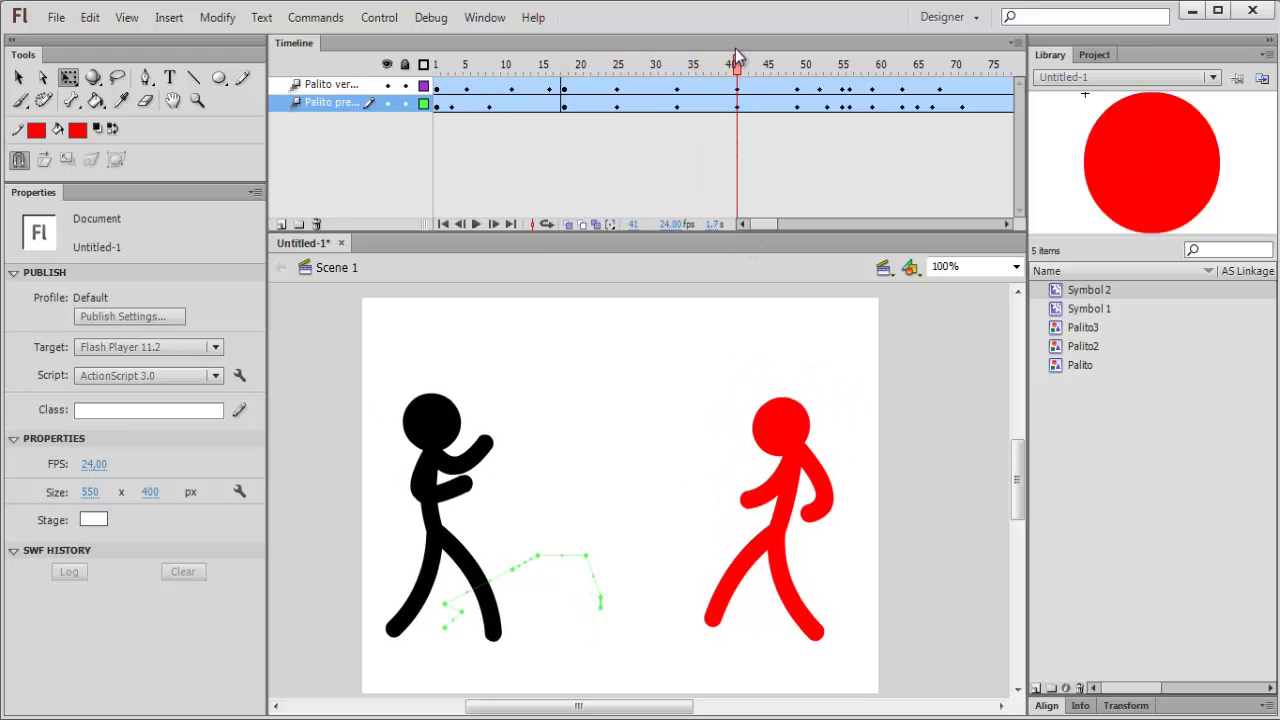
drag(736, 55, 568, 97)
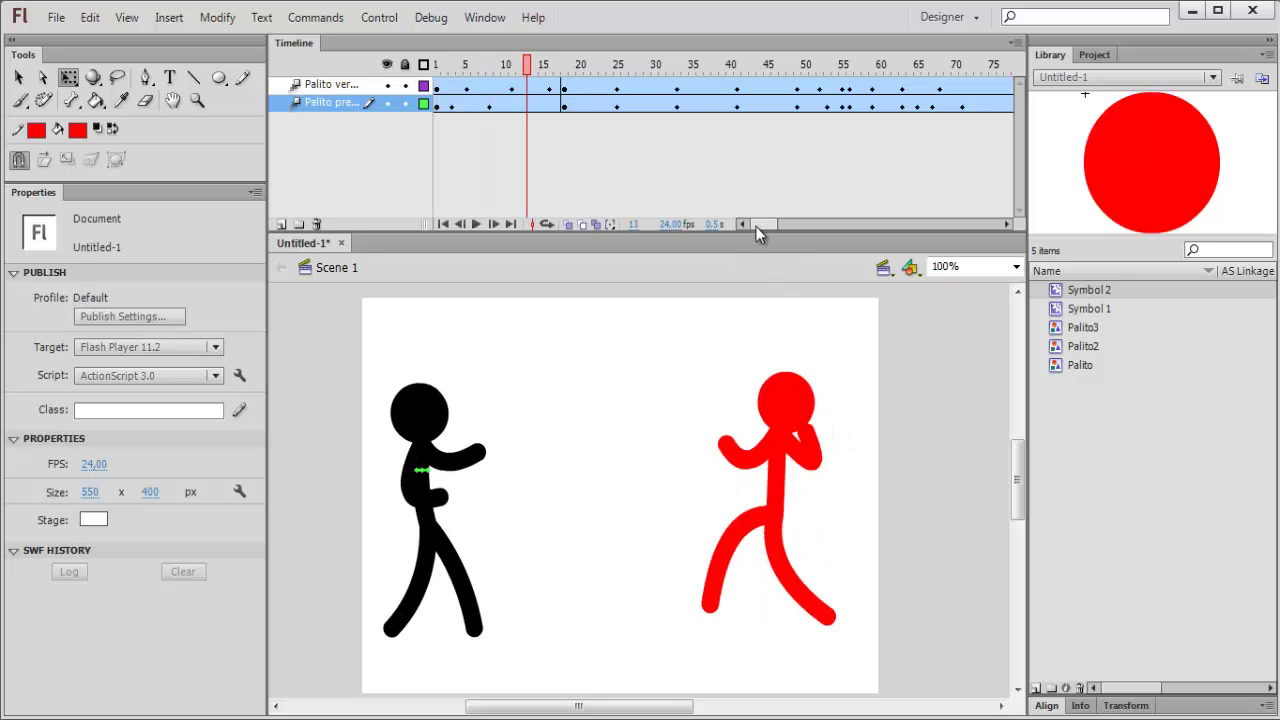
mouse_move(540, 70)
mouse_down()
mouse_move(877, 63)
mouse_move(510, 70)
mouse_move(564, 70)
mouse_up()
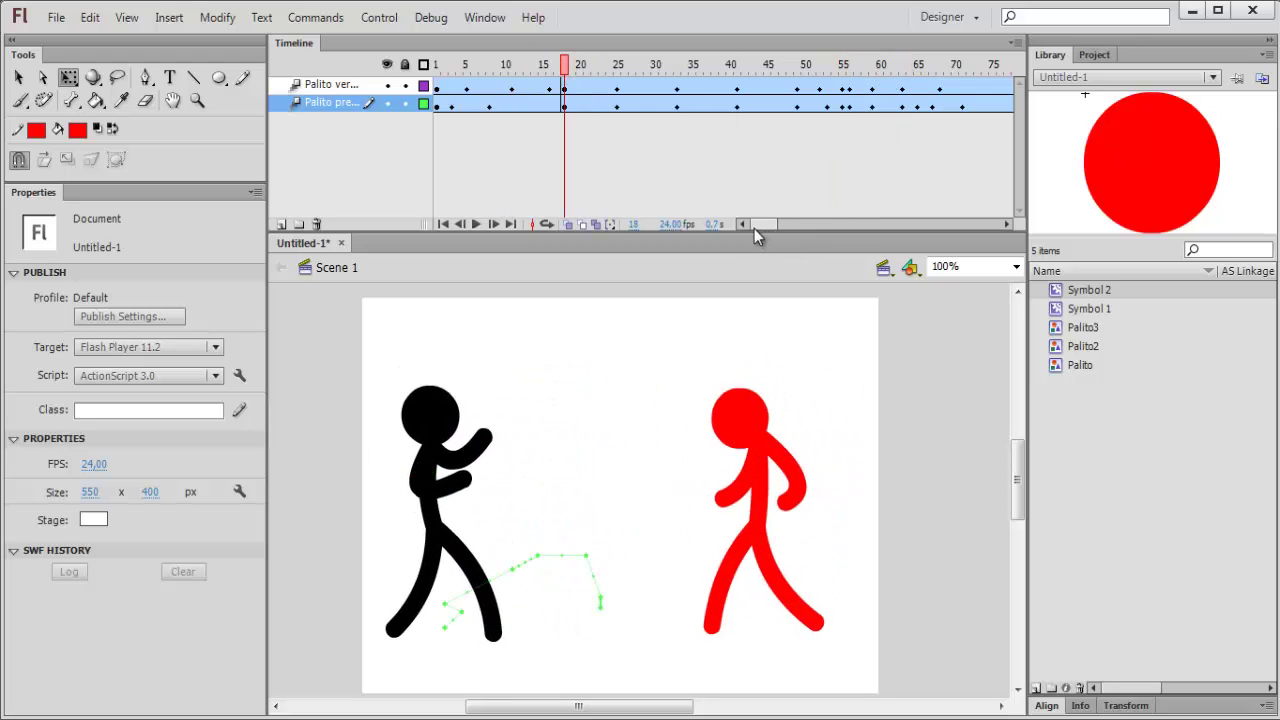
drag(512, 711, 516, 711)
drag(568, 68, 791, 98)
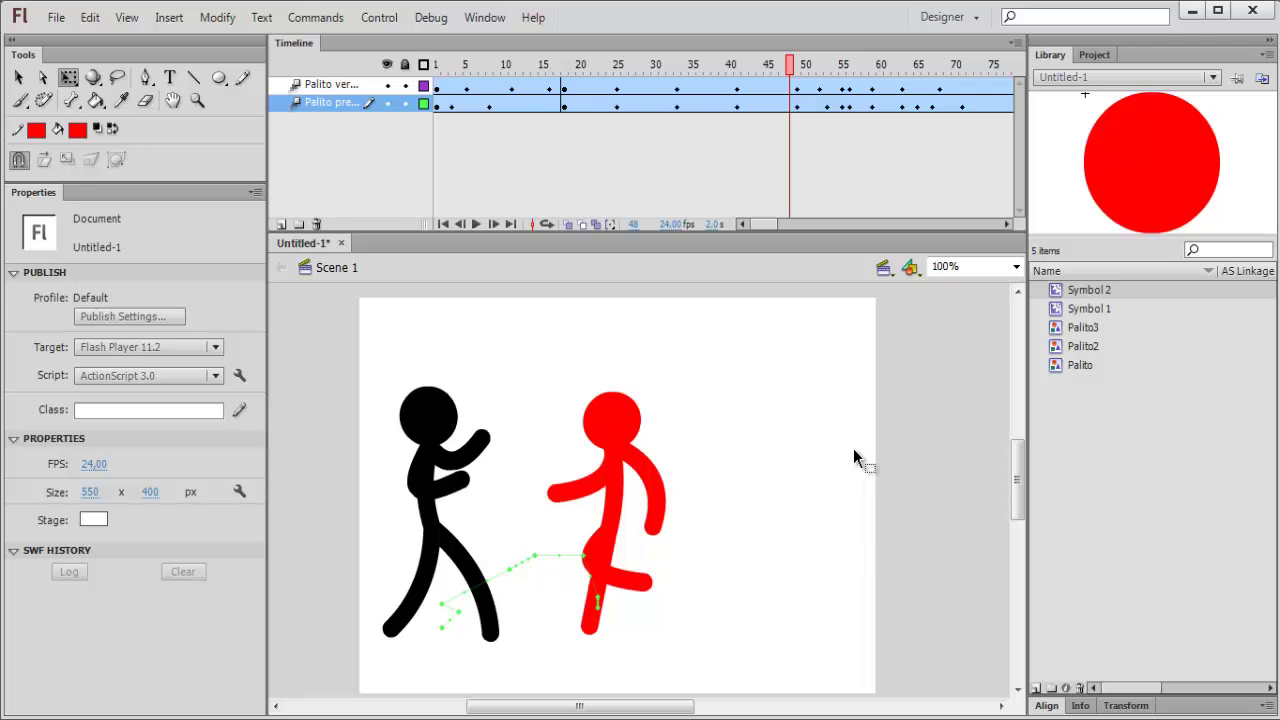
mouse_move(795, 75)
mouse_down()
mouse_move(836, 73)
mouse_move(800, 72)
mouse_up()
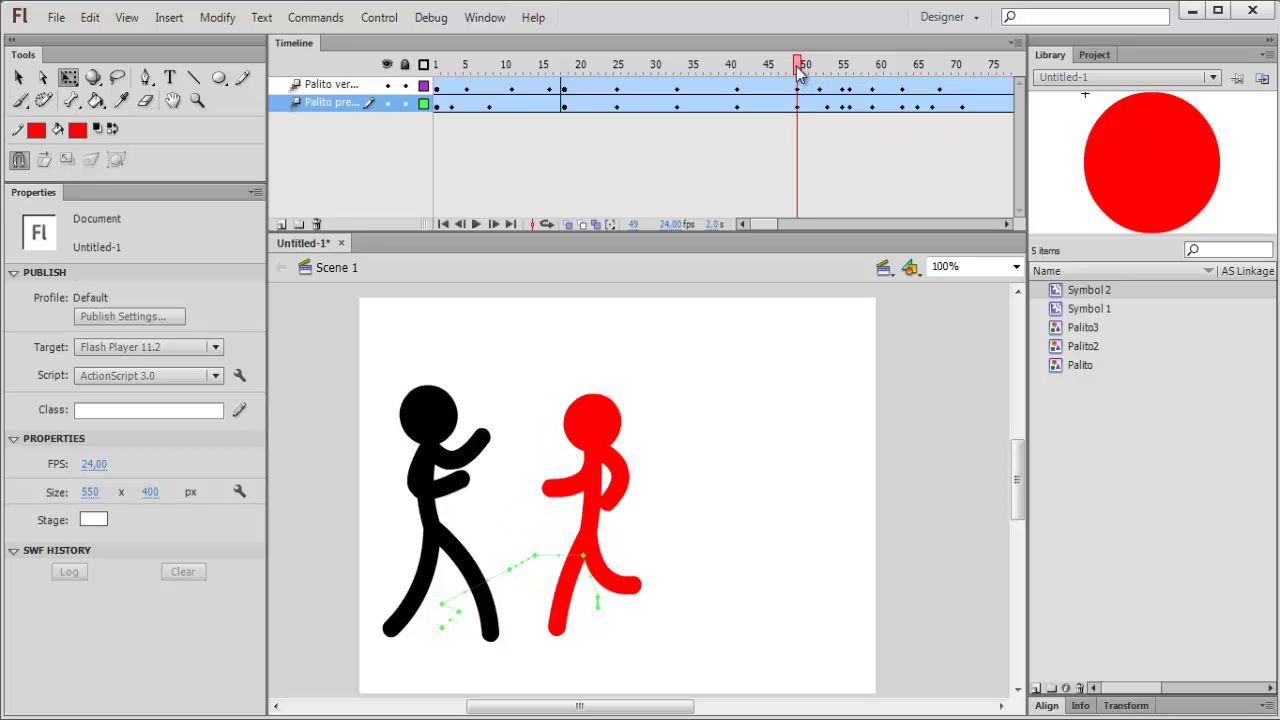